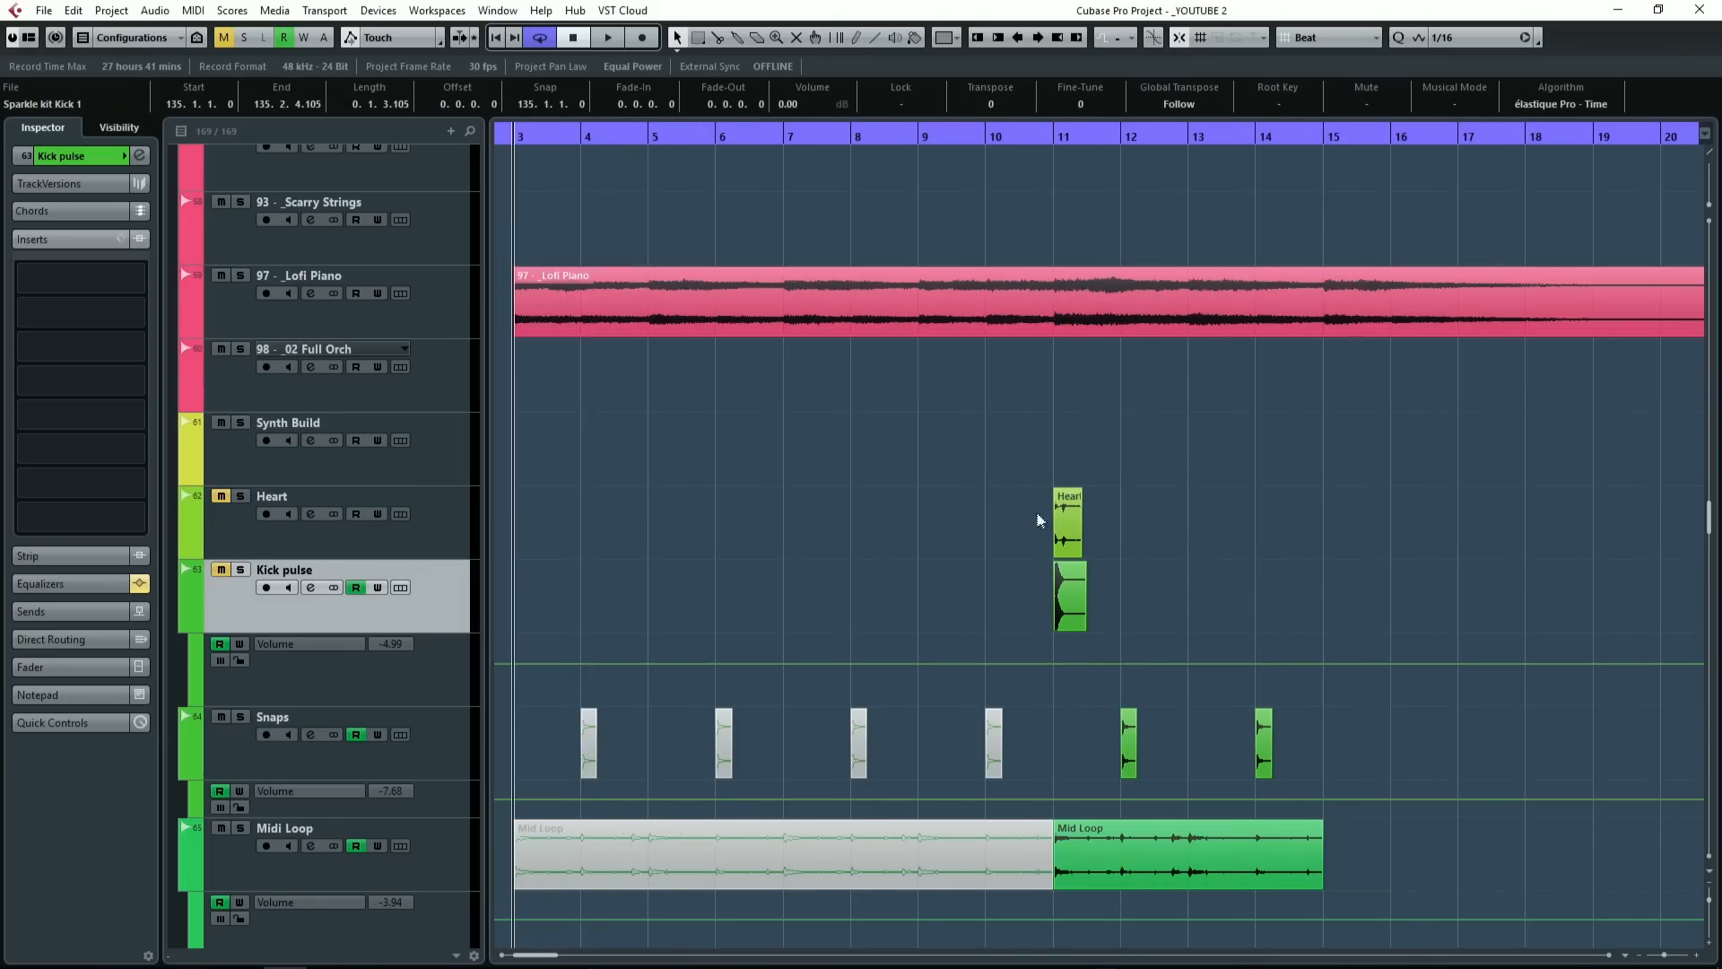
Step: Play the arrangement from bar 3 to about bar 19 with the Heart and Kick pulse tracks muted
{"action": "key", "text": "g"}
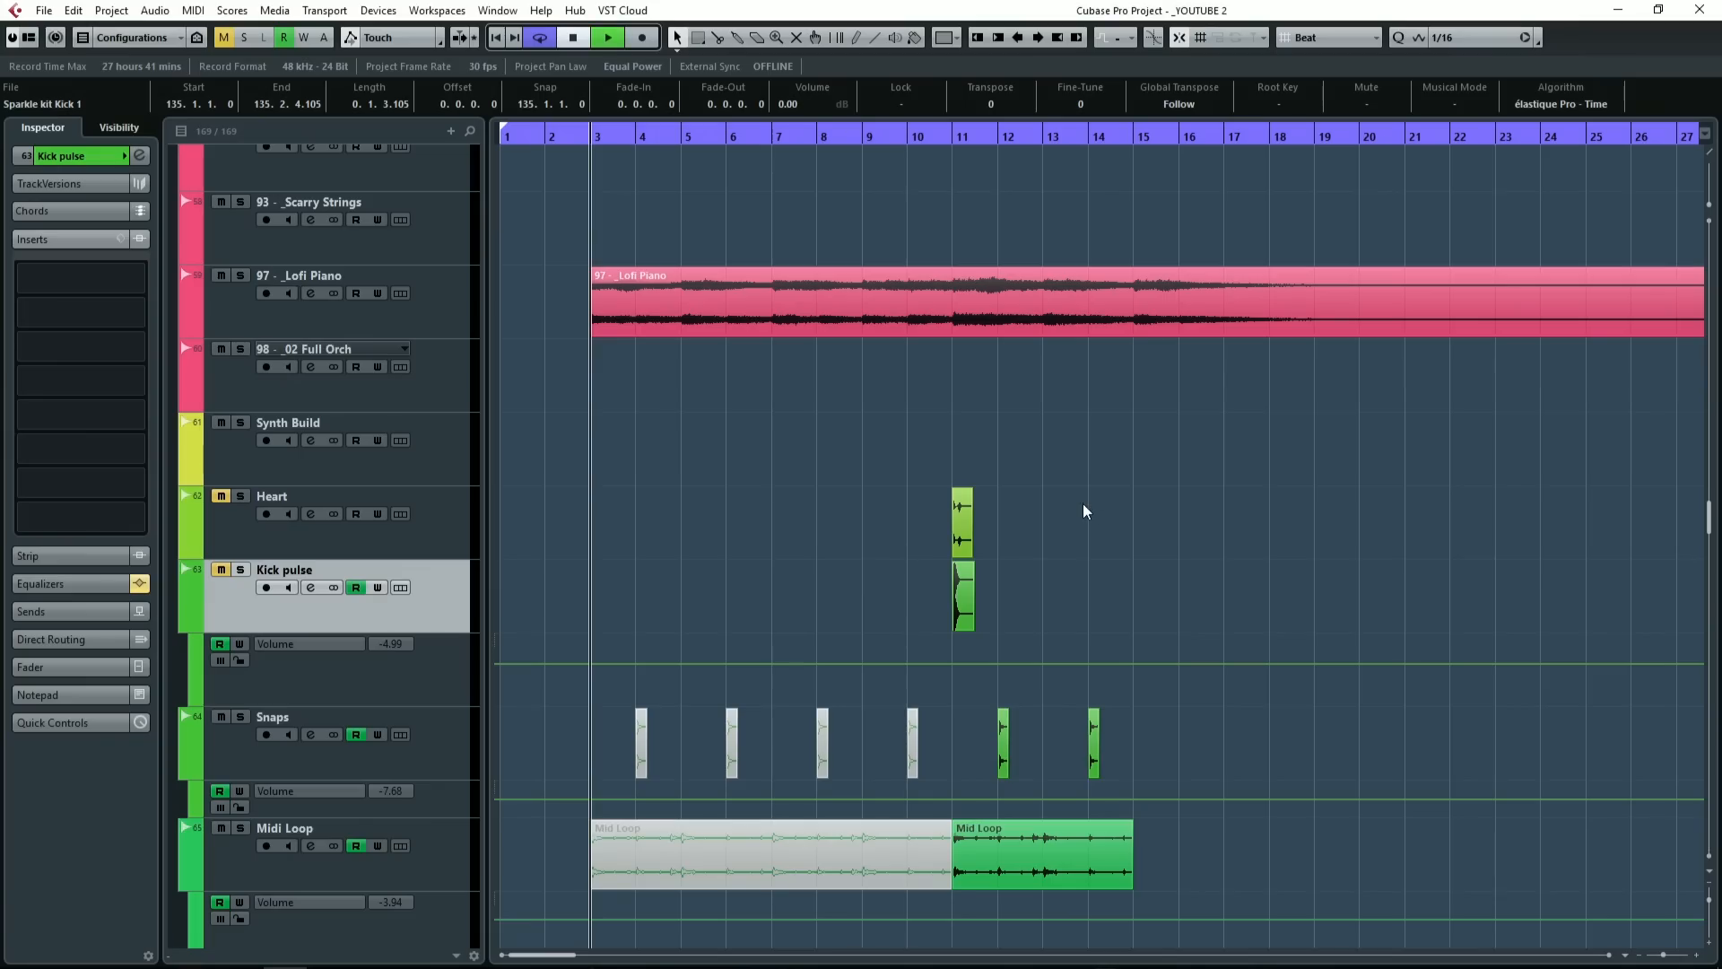
{"action": "key", "text": "space"}
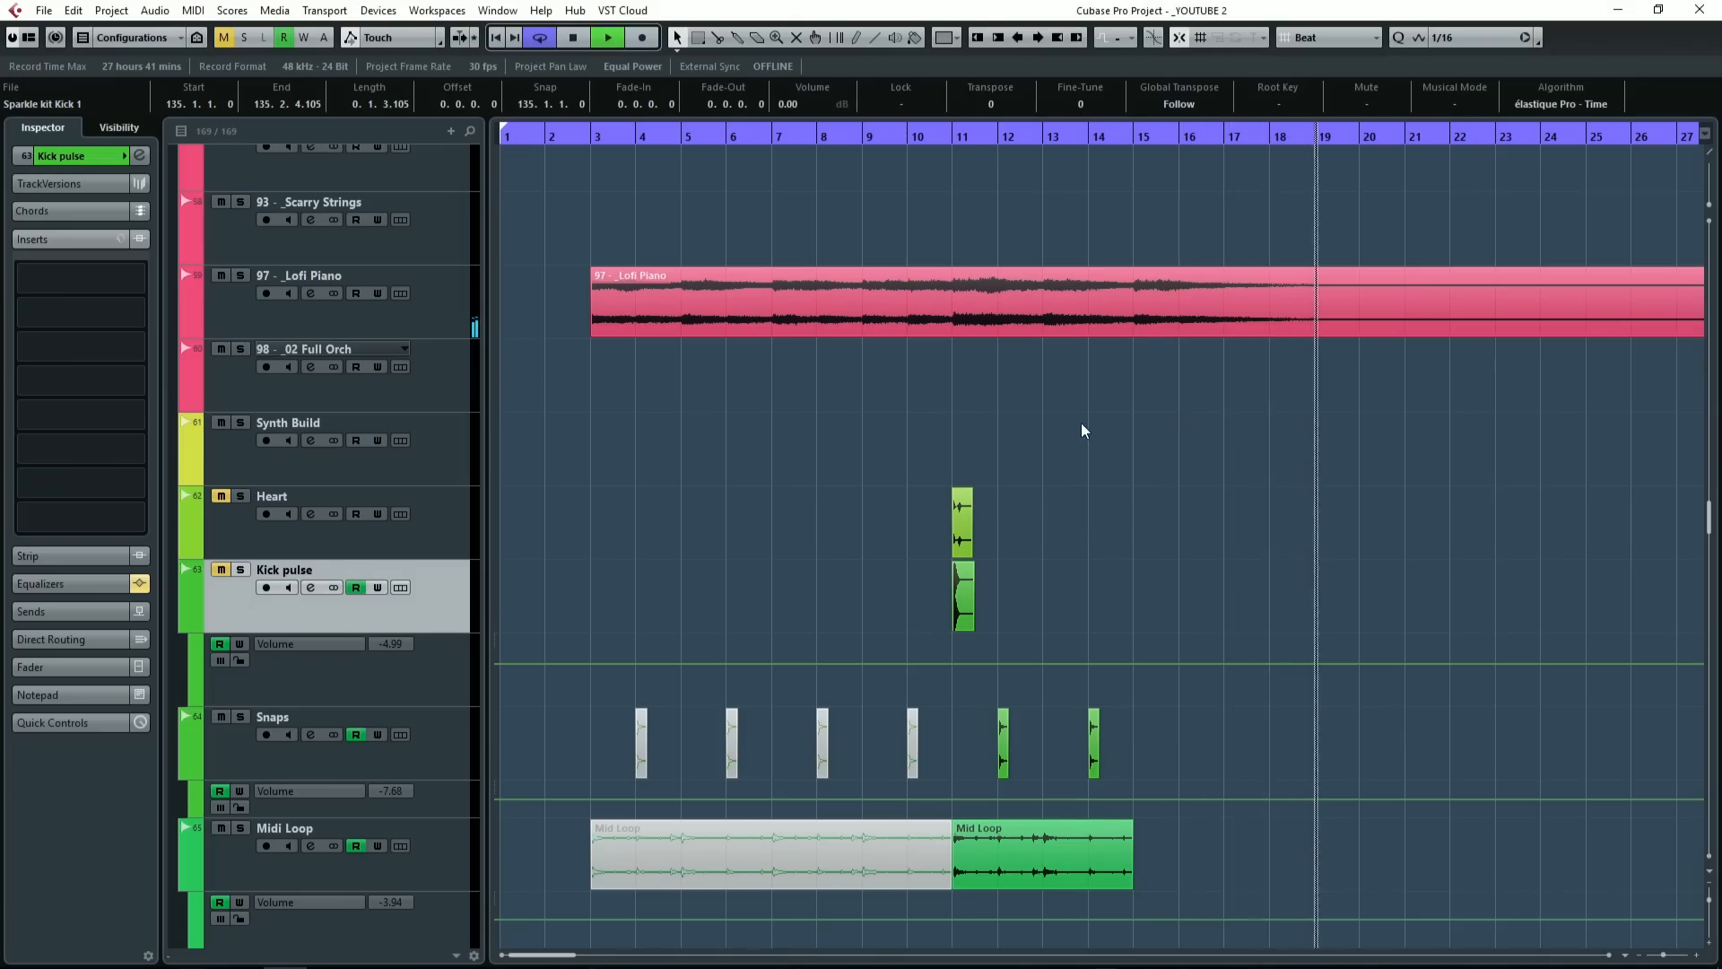
{"action": "key", "text": "space"}
Step: Place the playback position midway through bar 10 and unmute the Kick pulse track
{"action": "scroll", "coordinate": [1080, 423], "scroll_direction": "up", "scroll_amount": 2}
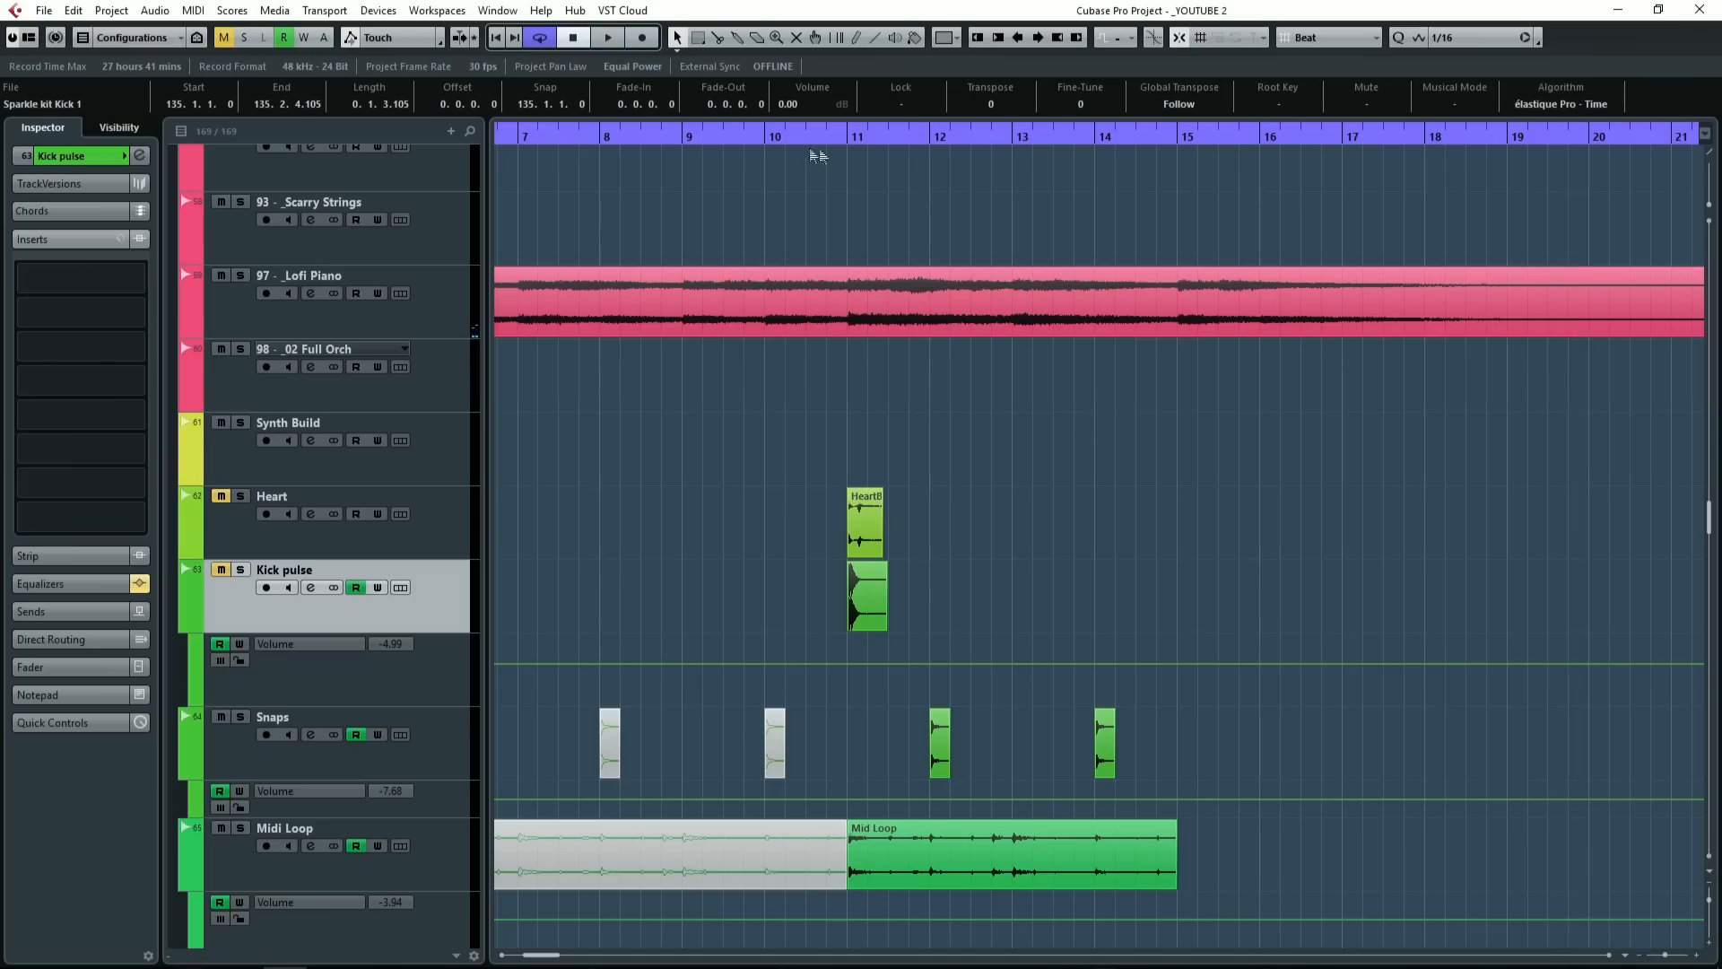
{"action": "left_click", "coordinate": [797, 137]}
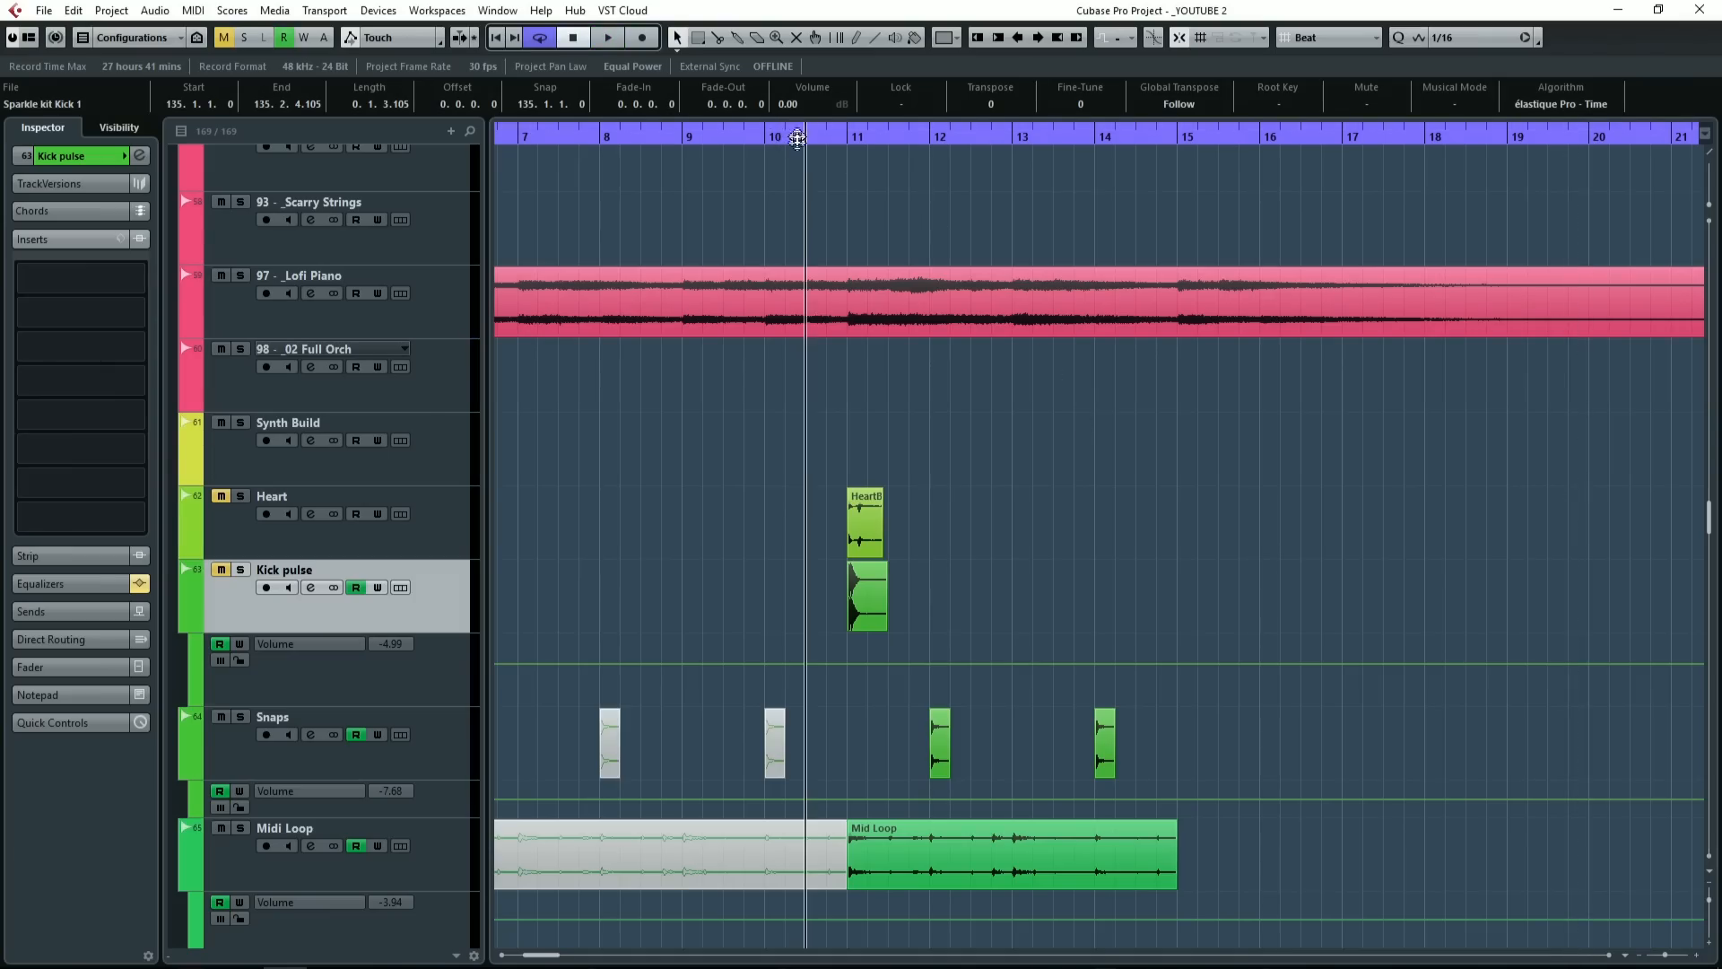
{"action": "scroll", "coordinate": [852, 419], "scroll_direction": "up", "scroll_amount": 2}
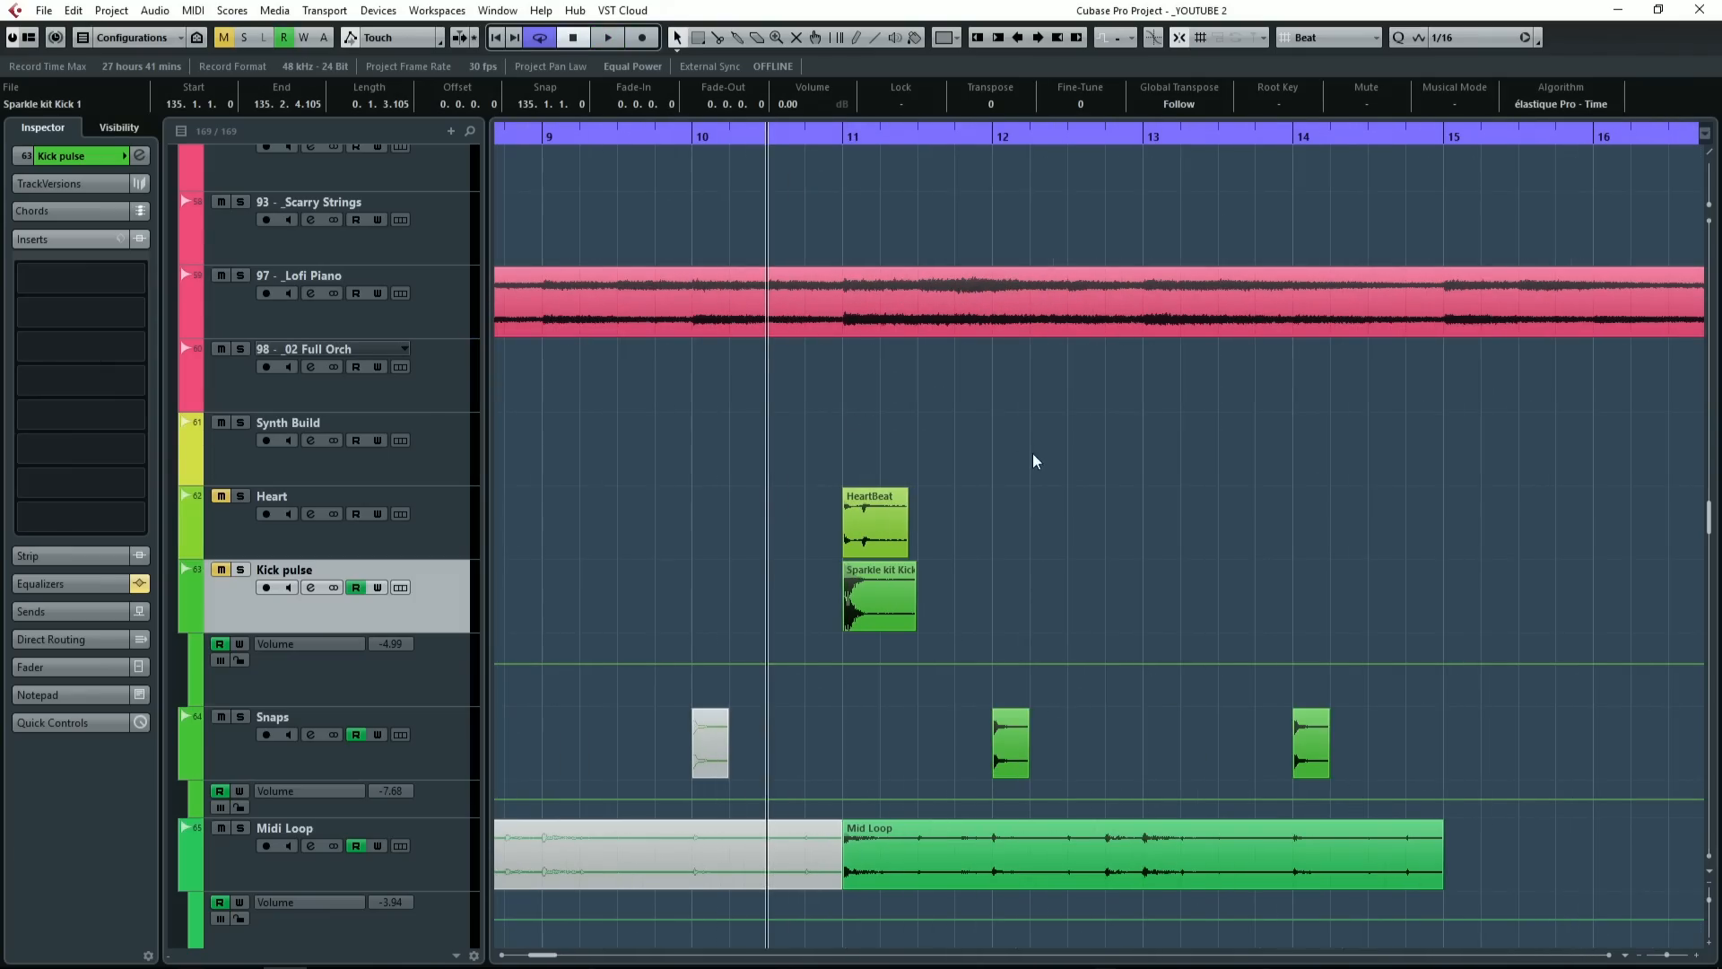
{"action": "left_click", "coordinate": [223, 572]}
Step: Solo the Kick pulse track, audition its kick sample from bar 11, and turn the solo off
{"action": "scroll", "coordinate": [885, 416], "scroll_direction": "up", "scroll_amount": 2}
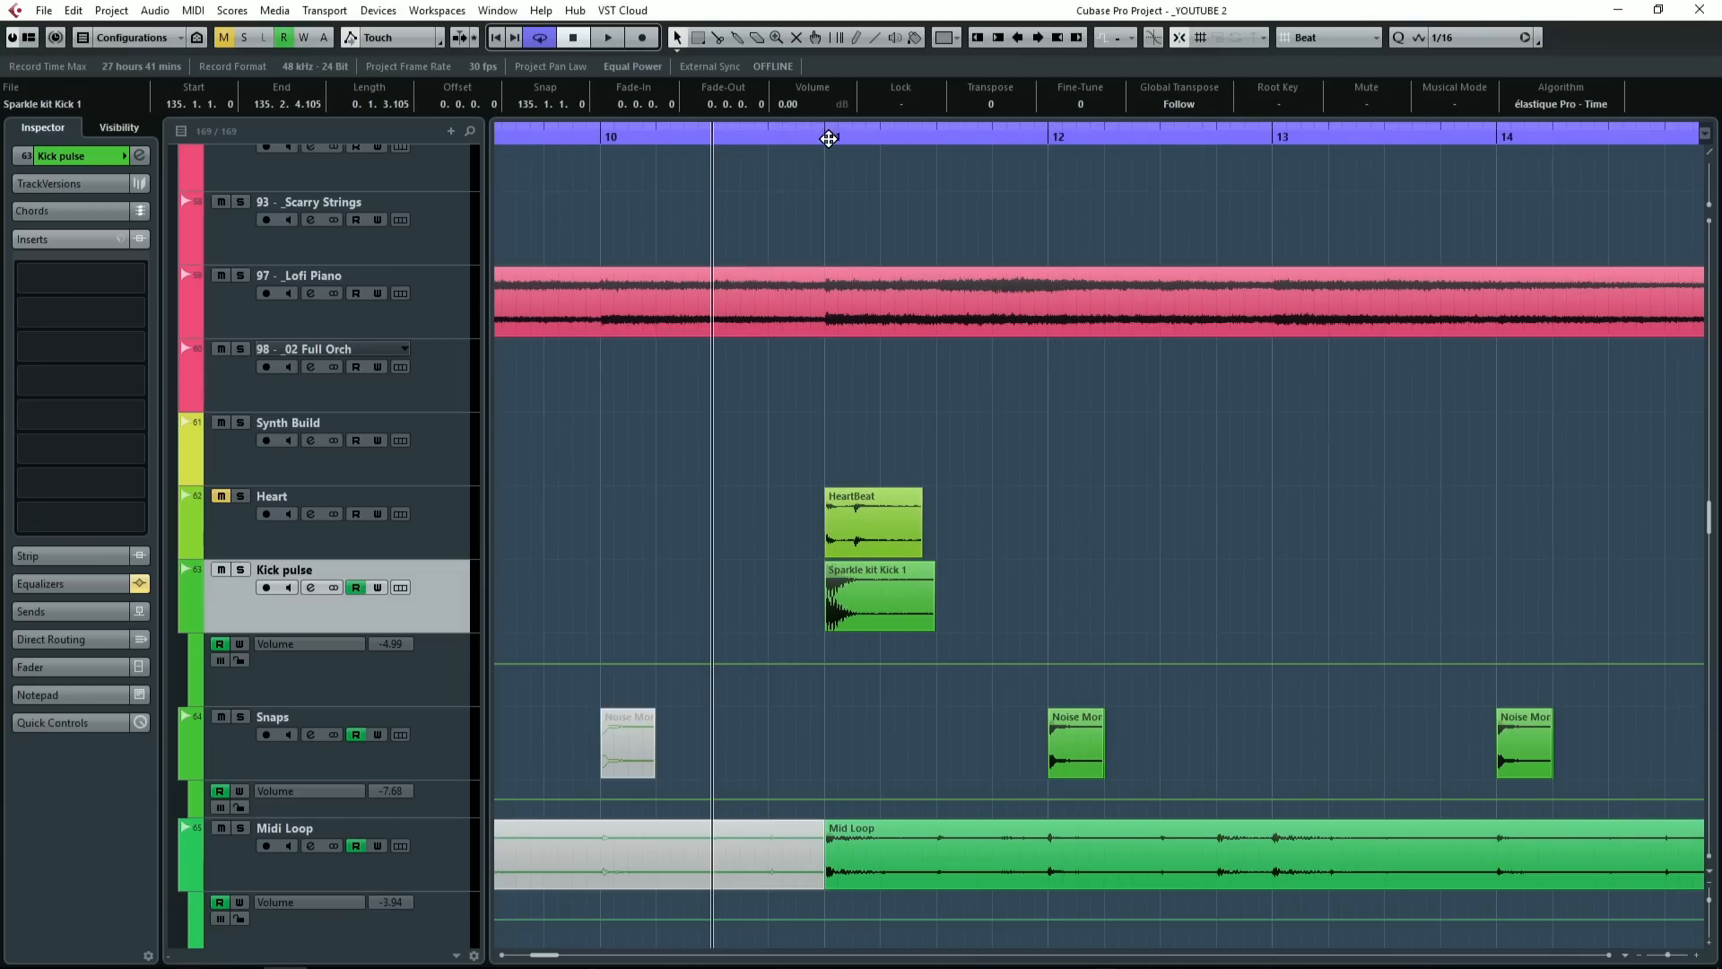
{"action": "left_click", "coordinate": [825, 136]}
{"action": "left_click", "coordinate": [241, 571]}
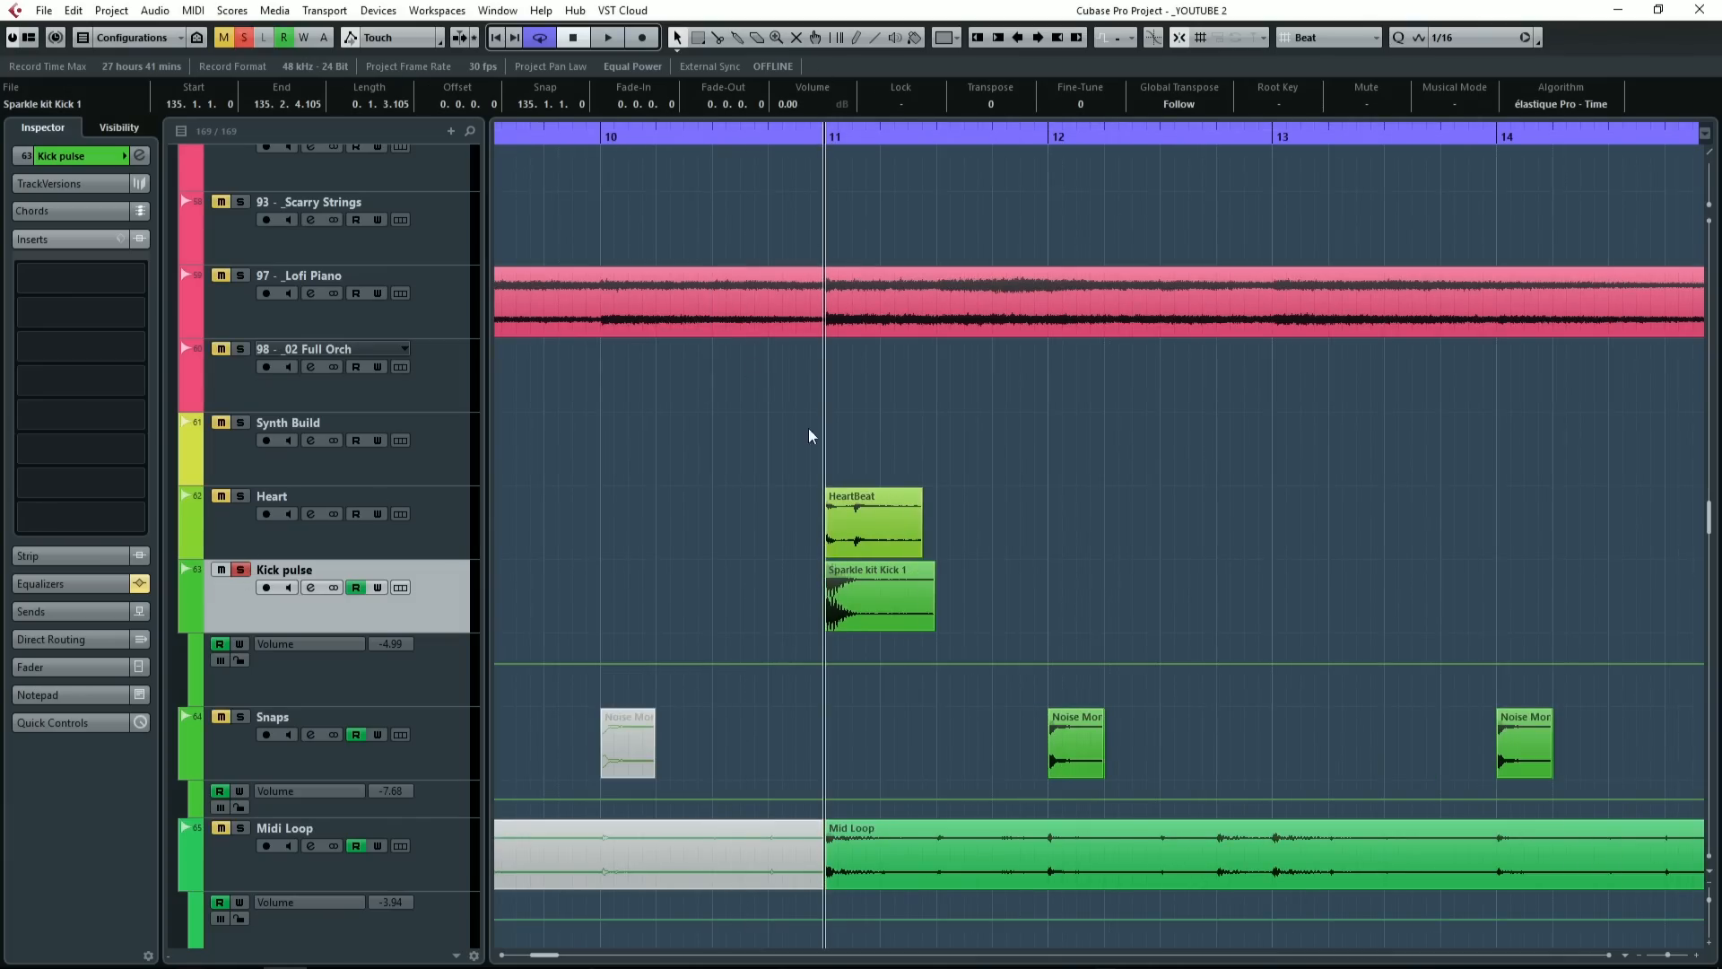
{"action": "key", "text": "space"}
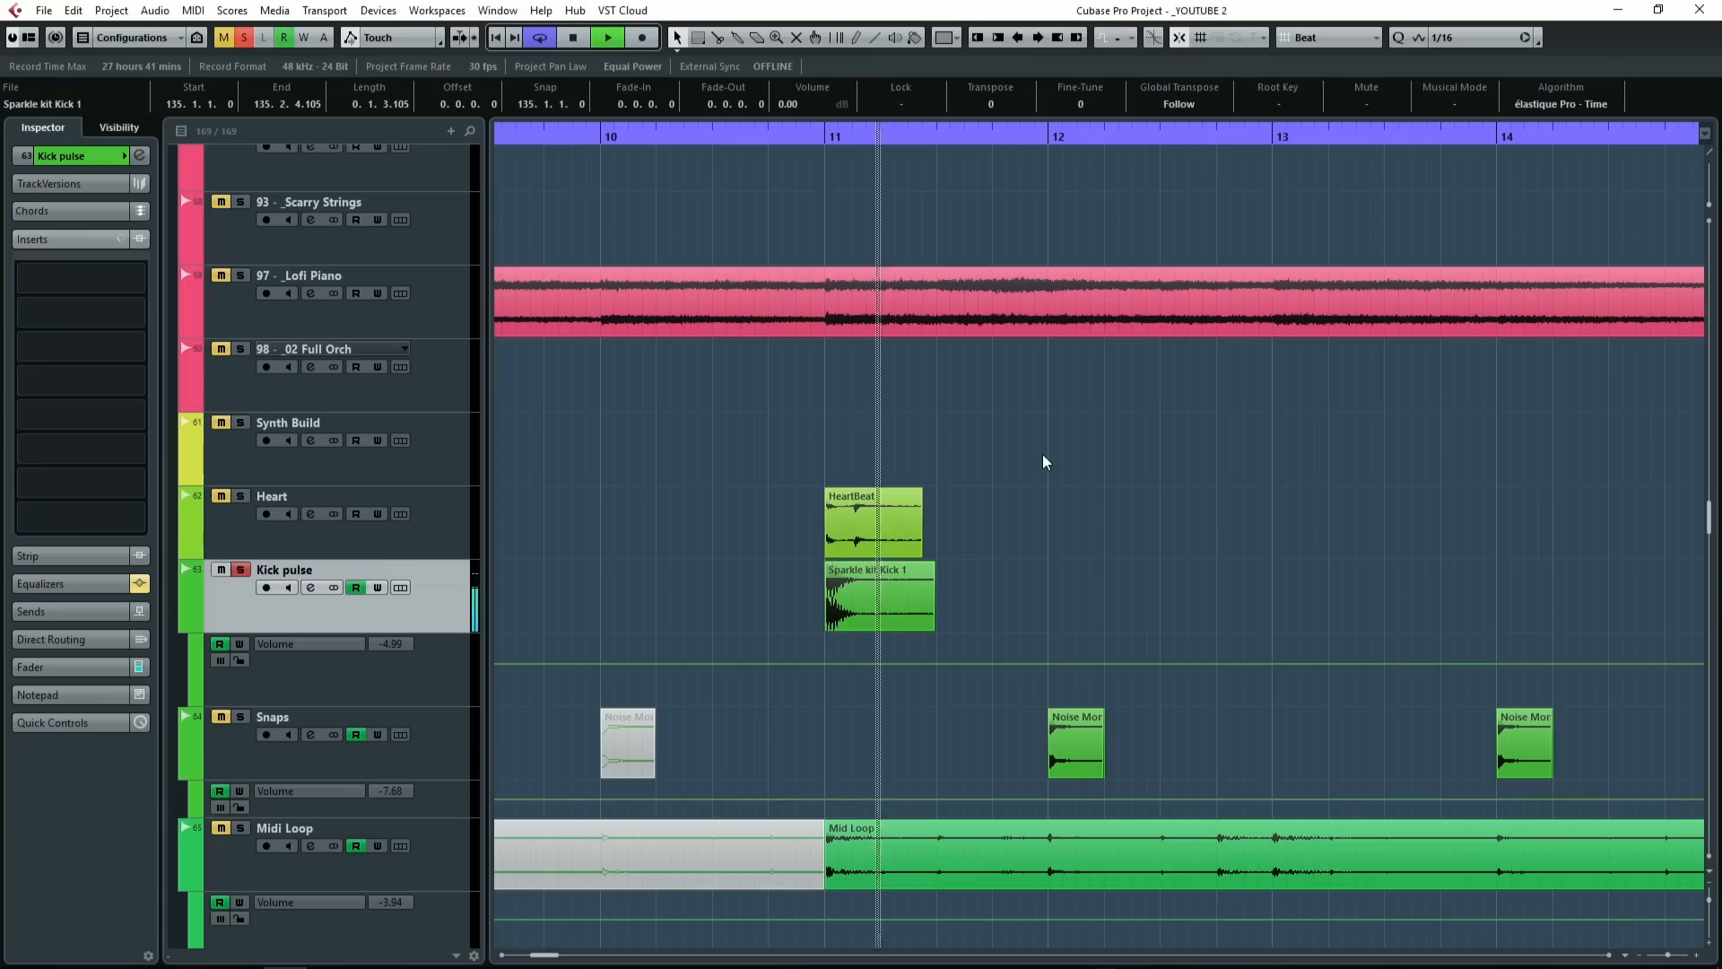
{"action": "key", "text": "space"}
{"action": "key", "text": "space"}
{"action": "key", "text": "space"}
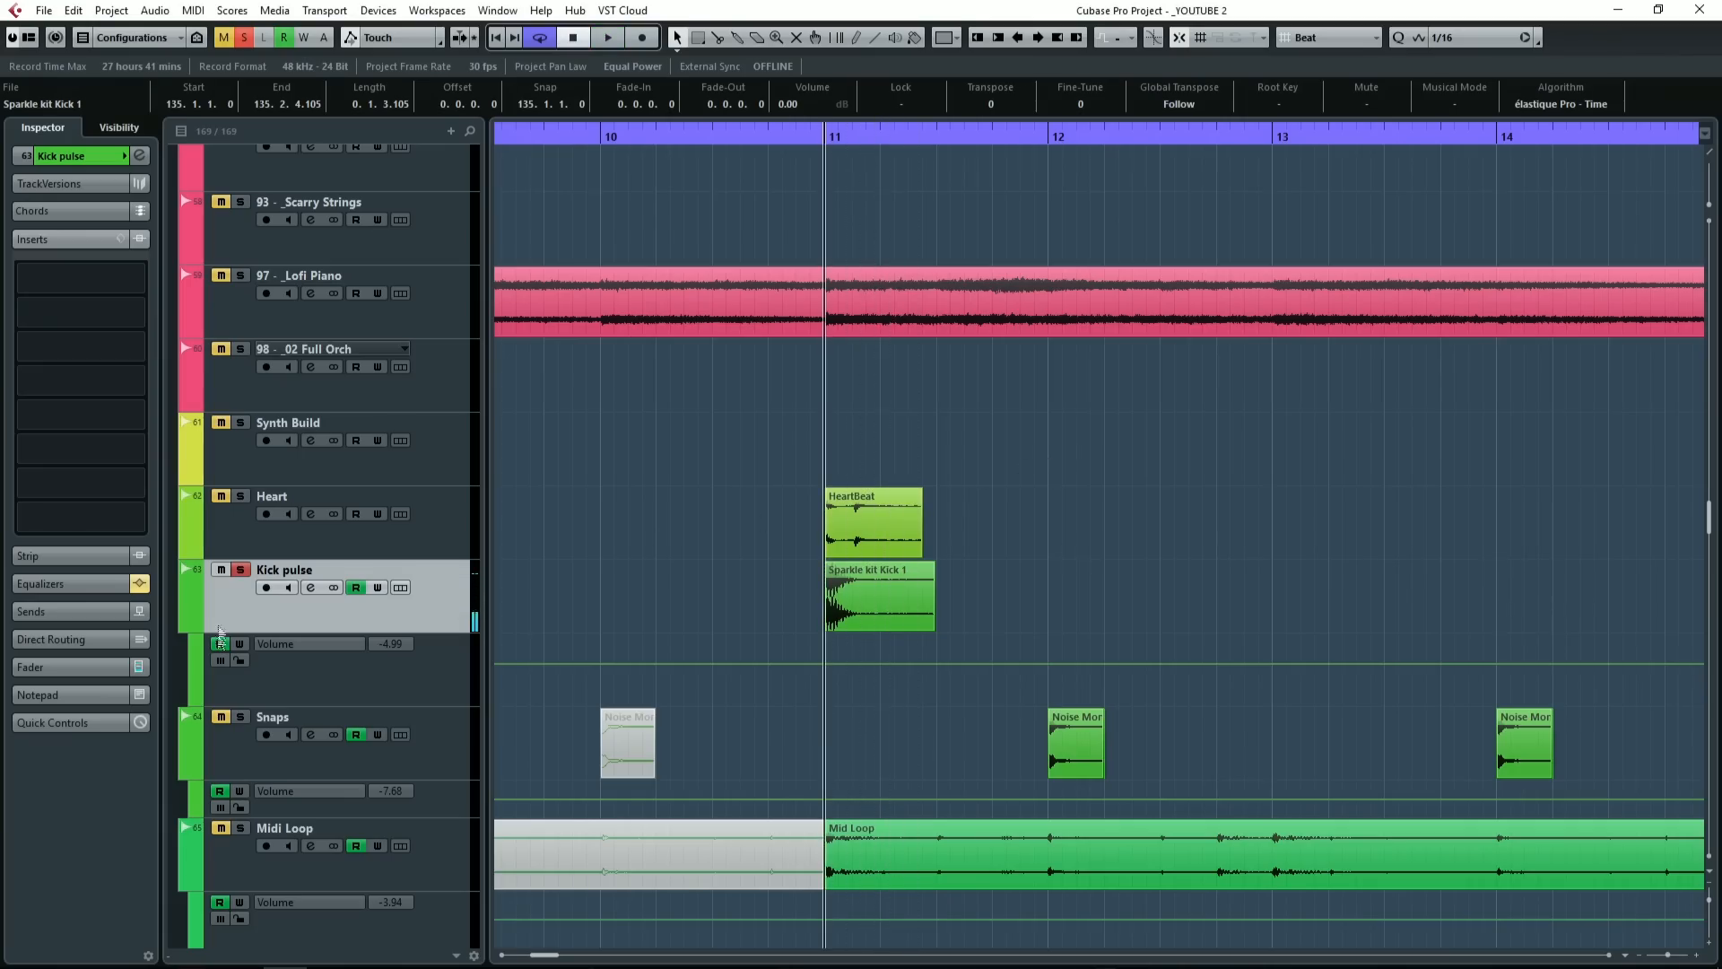
{"action": "left_click", "coordinate": [240, 569]}
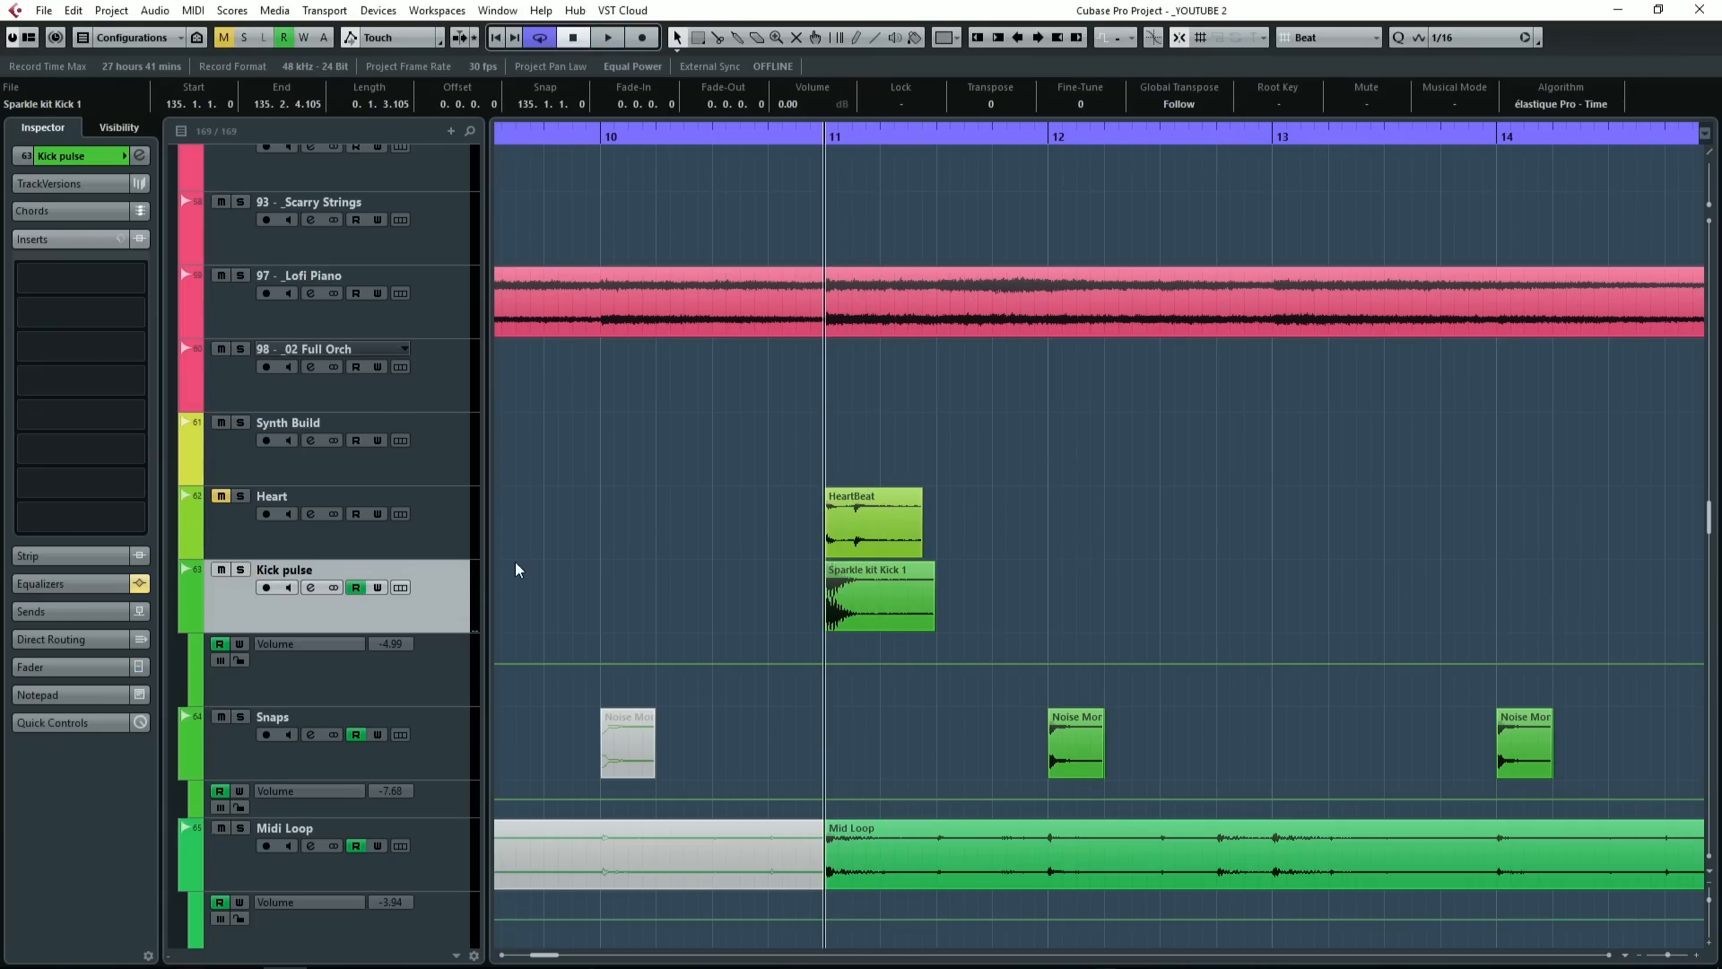
Step: Solo the 97 - _Lofi Piano track, play its opening bars, and turn the solo off
{"action": "key", "text": "g"}
{"action": "key", "text": "g"}
{"action": "key", "text": "g"}
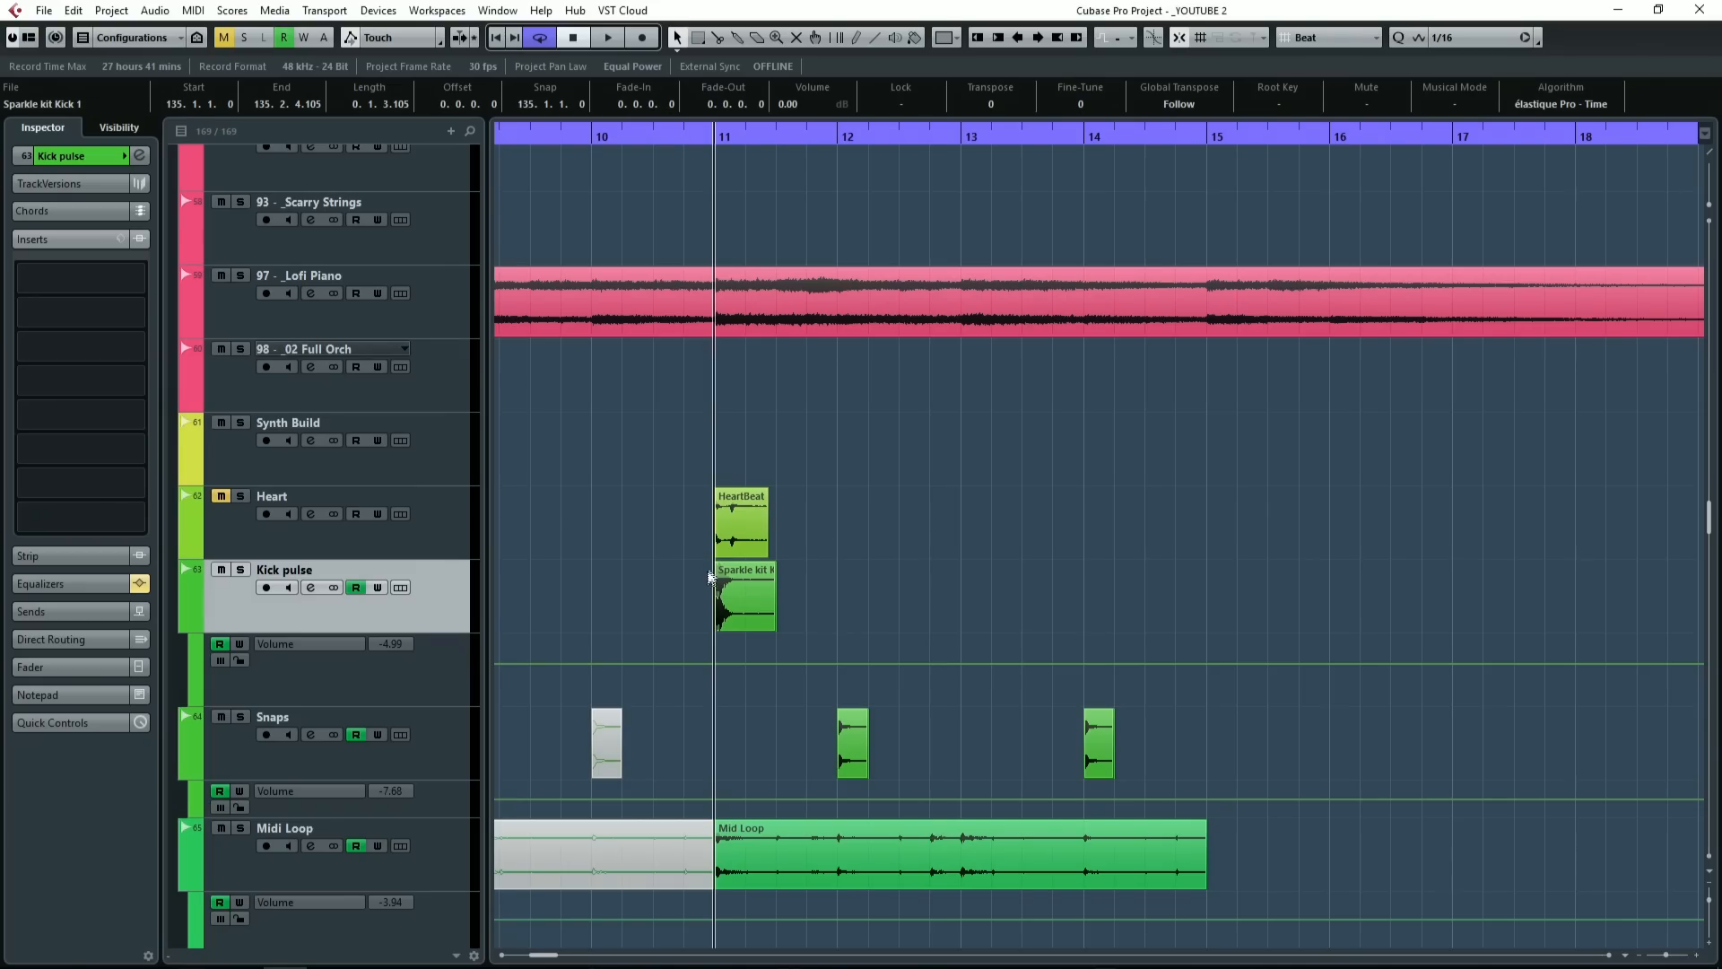
{"action": "scroll", "coordinate": [726, 584], "scroll_direction": "up", "scroll_amount": 2}
{"action": "scroll", "coordinate": [886, 583], "scroll_direction": "down", "scroll_amount": 4}
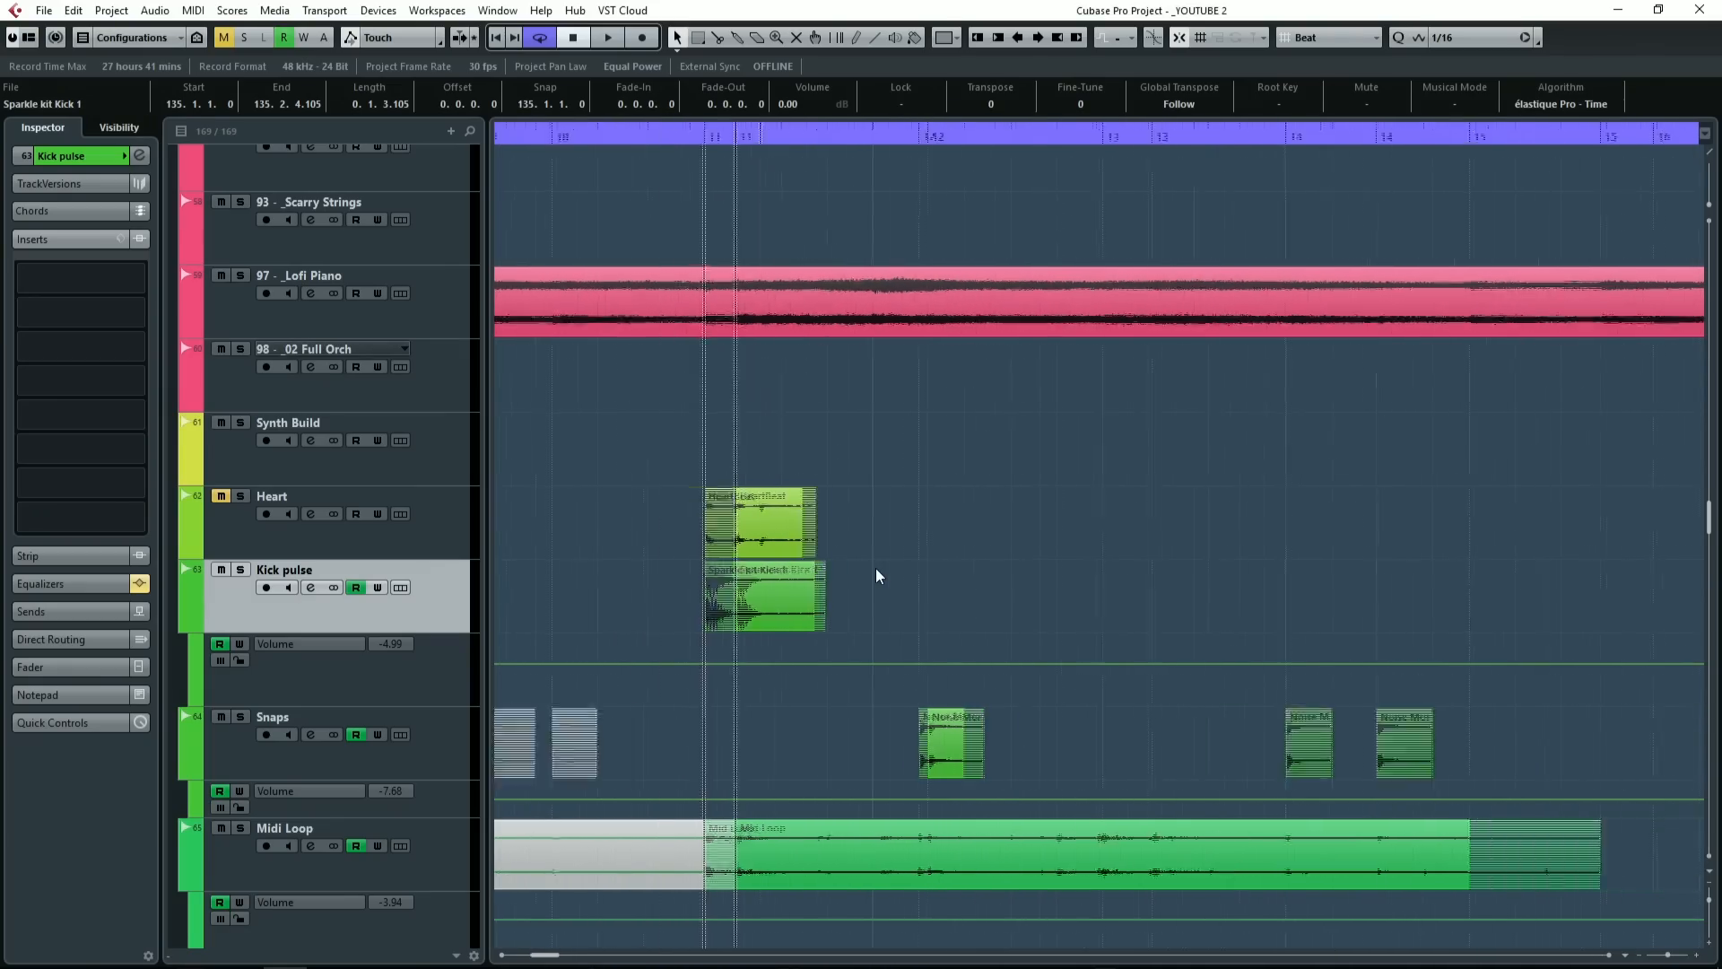
{"action": "left_click", "coordinate": [743, 137]}
{"action": "left_click", "coordinate": [240, 278]}
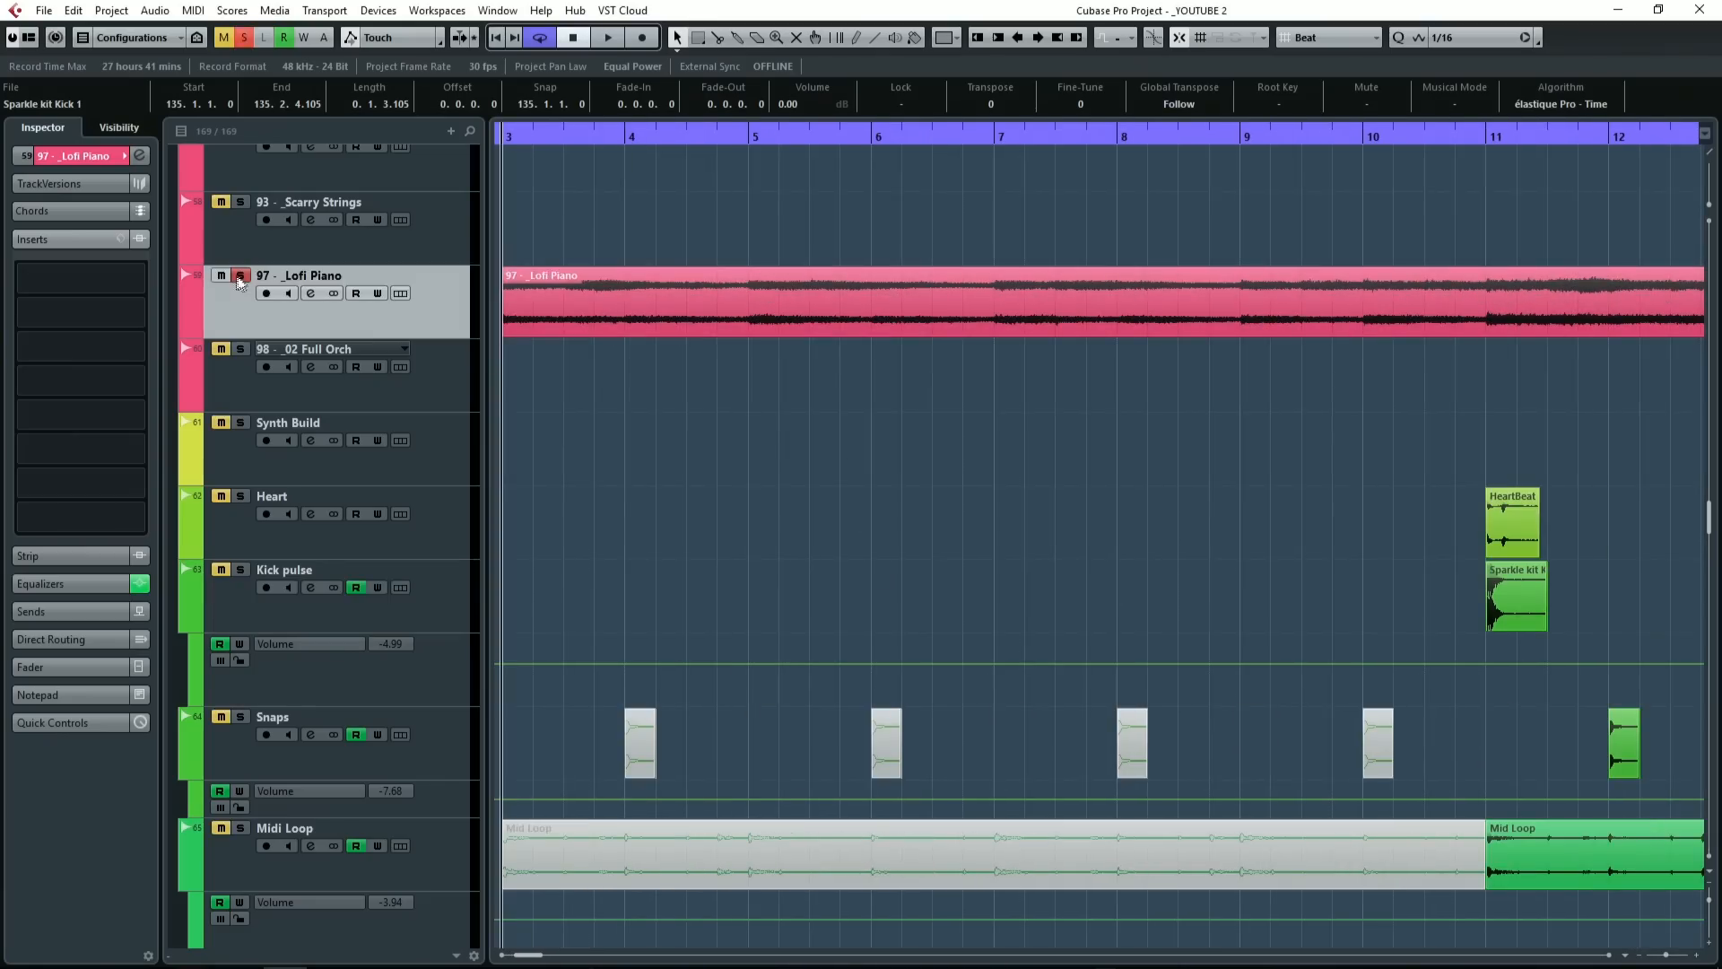
{"action": "key", "text": "space"}
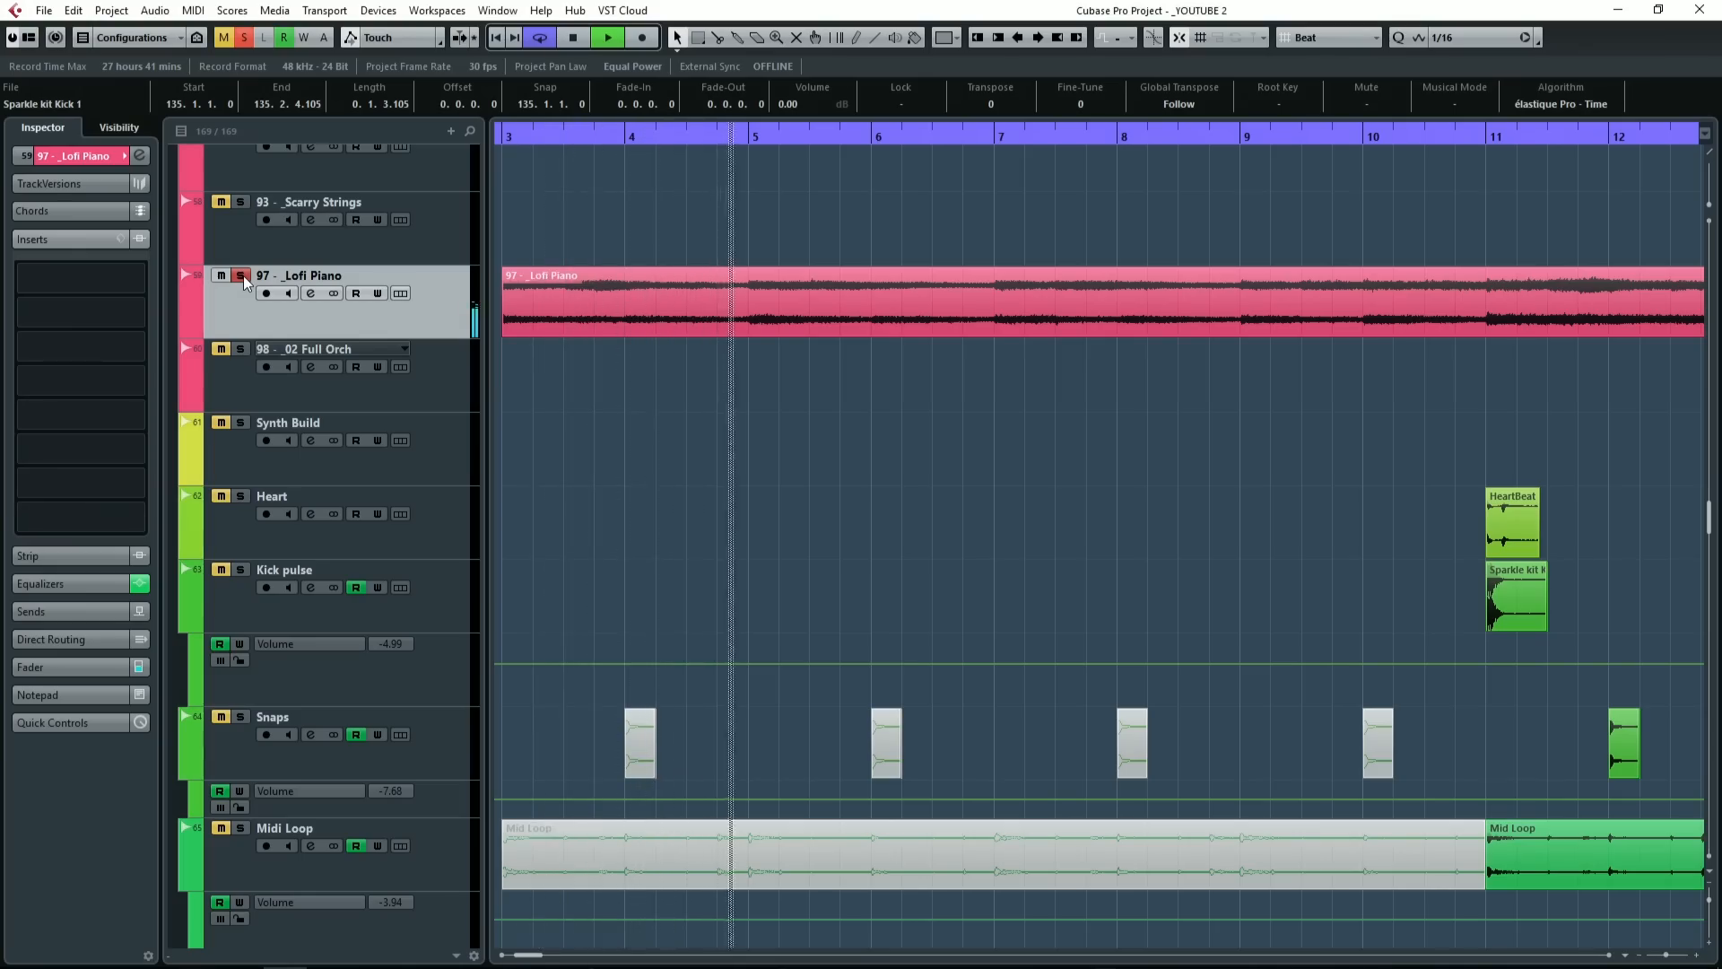
{"action": "key", "text": "space"}
{"action": "left_click", "coordinate": [242, 277]}
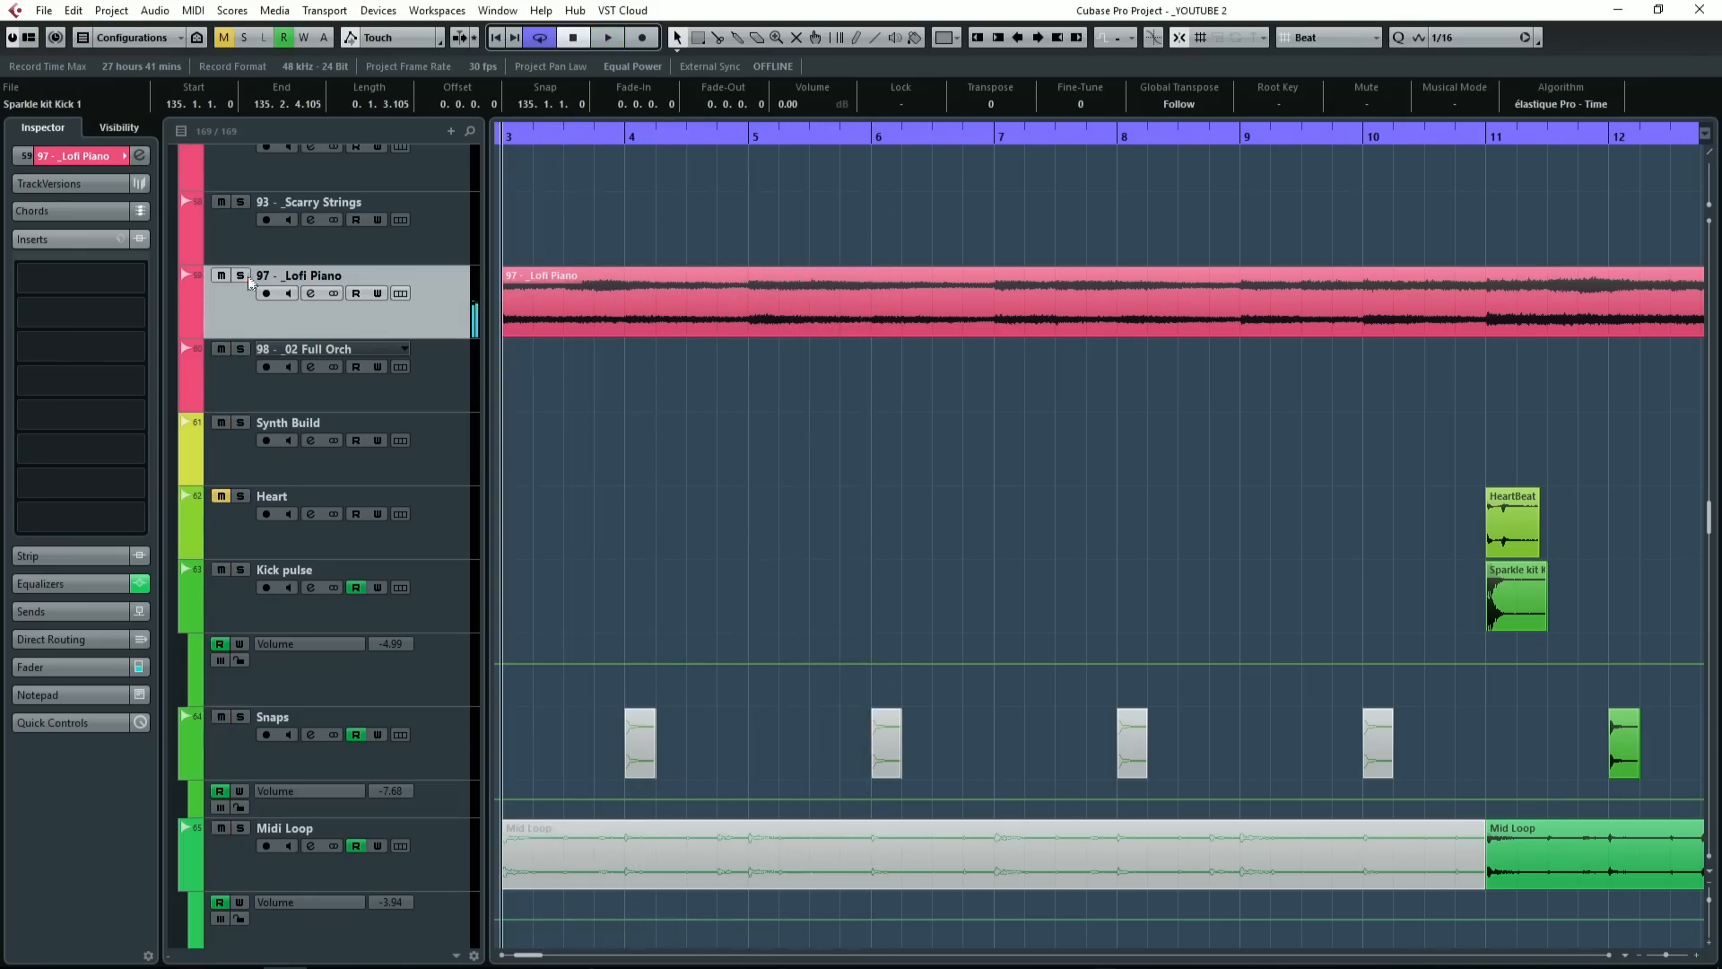
Step: Play the transition into bar 11 from mid-bar 10 with the Kick pulse track muted, and again with it unmuted
{"action": "scroll", "coordinate": [800, 450], "scroll_direction": "right", "scroll_amount": 5}
{"action": "left_click", "coordinate": [812, 136]}
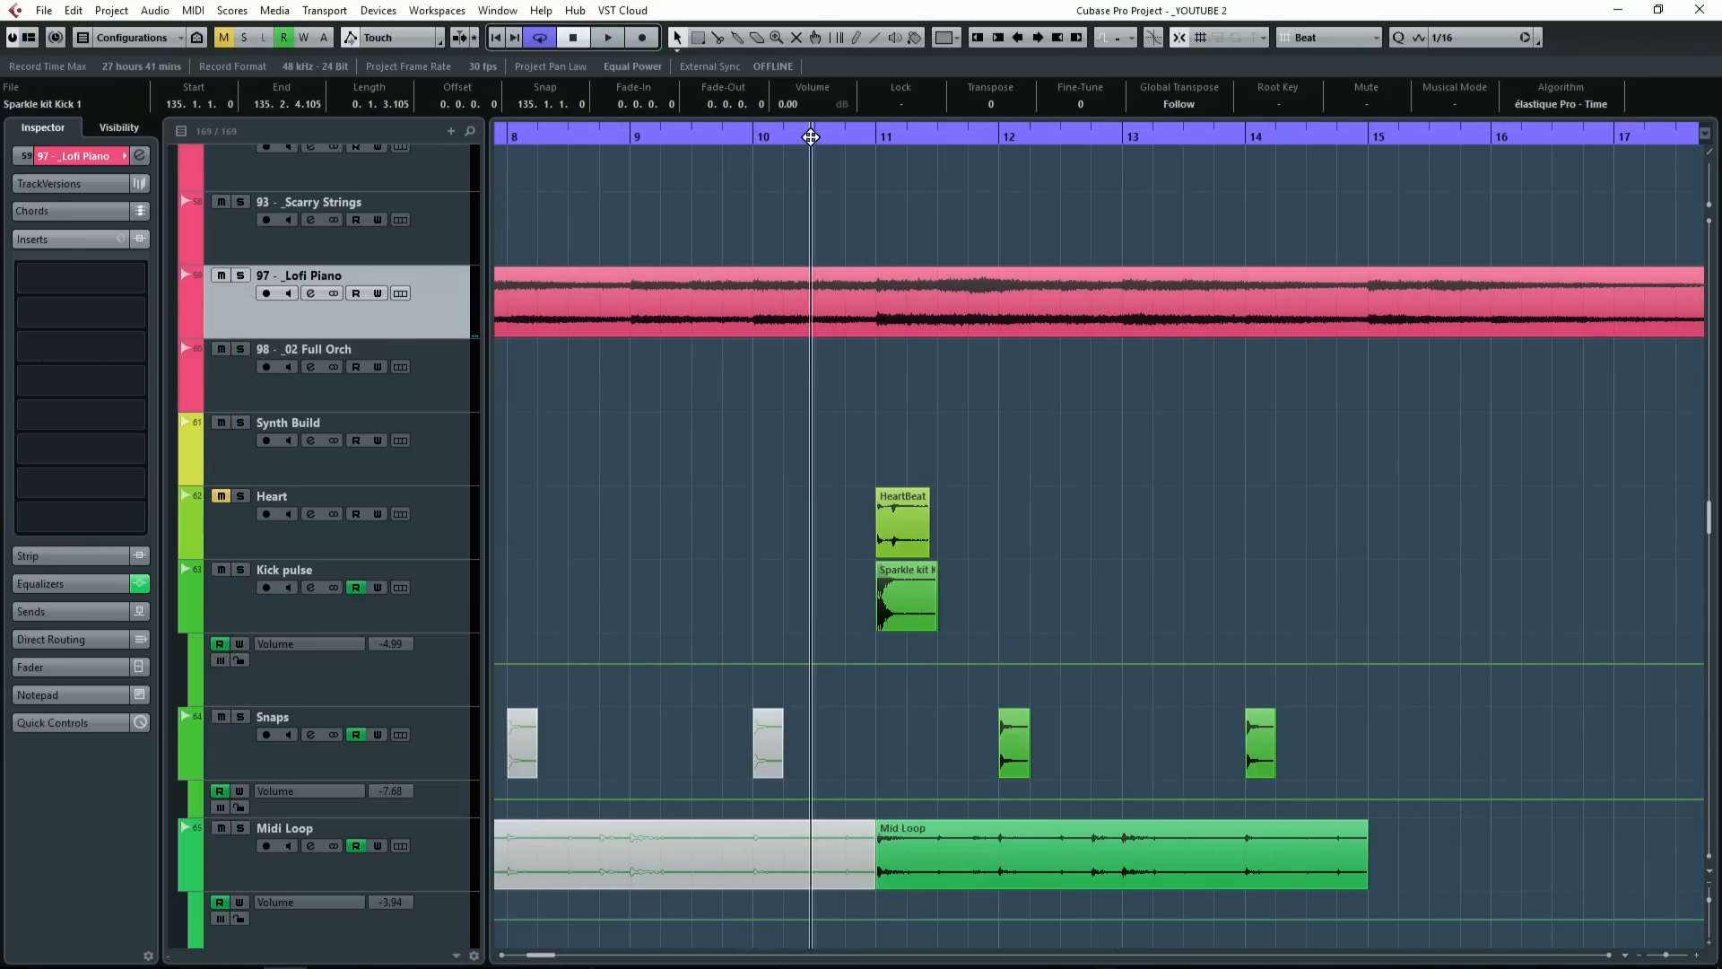
{"action": "scroll", "coordinate": [946, 450], "scroll_direction": "right", "scroll_amount": 1}
{"action": "scroll", "coordinate": [776, 527], "scroll_direction": "up", "scroll_amount": 2}
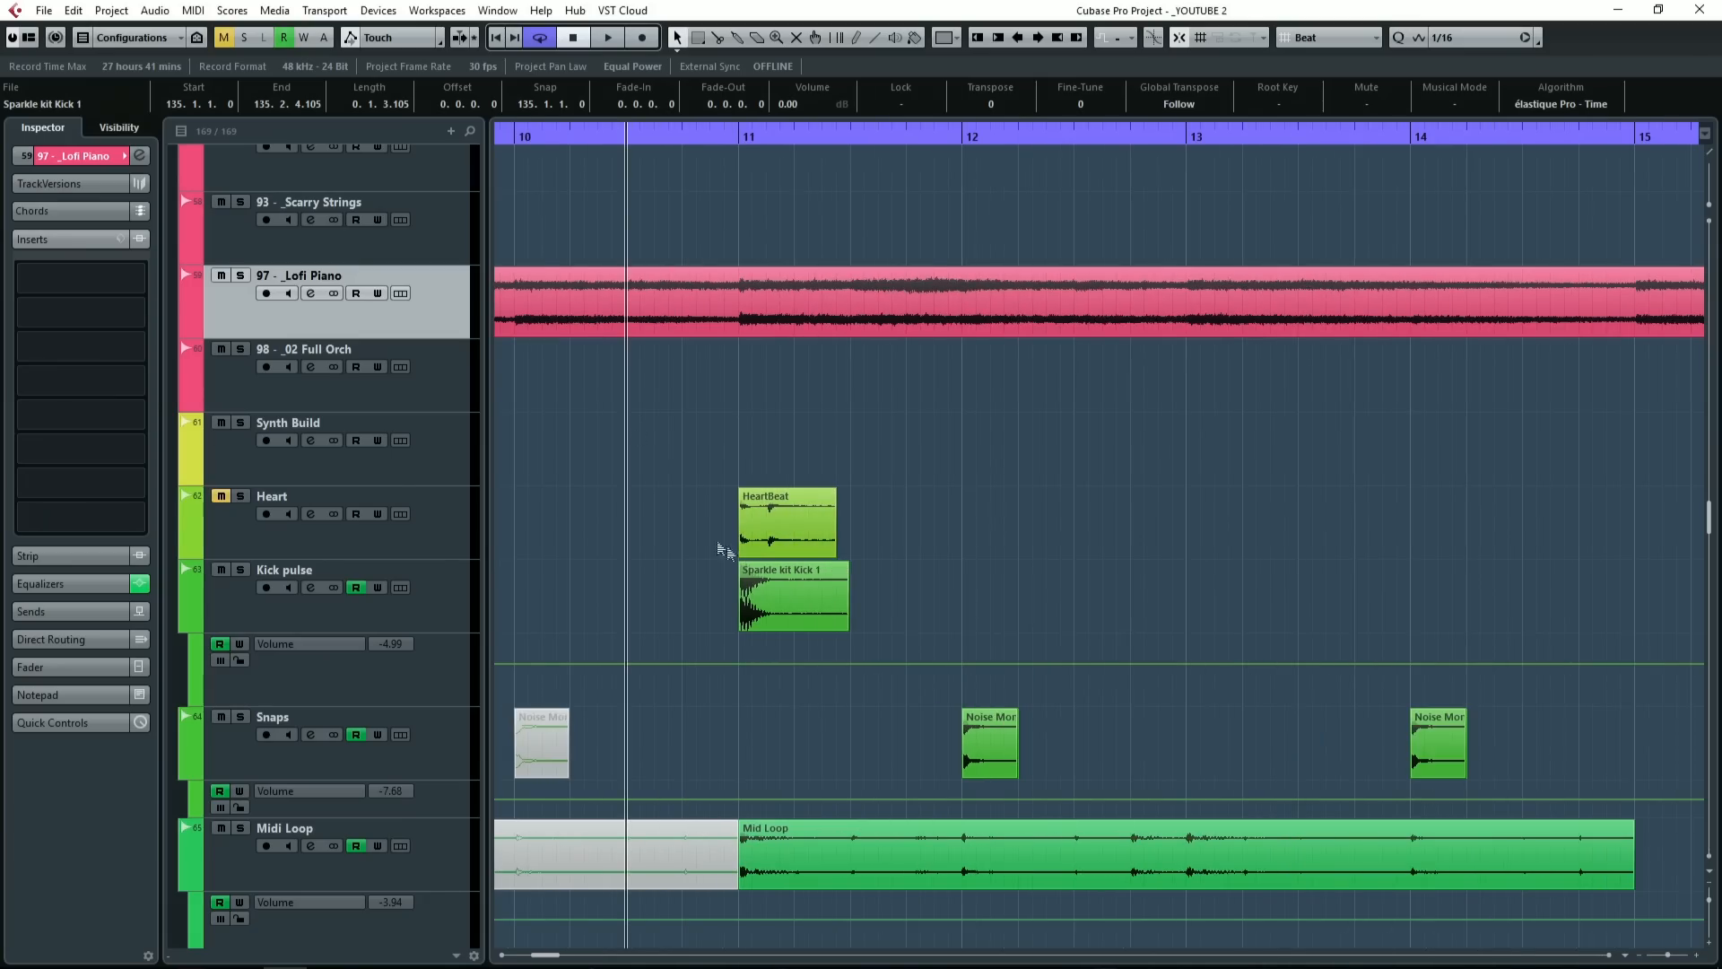
{"action": "left_click", "coordinate": [221, 570]}
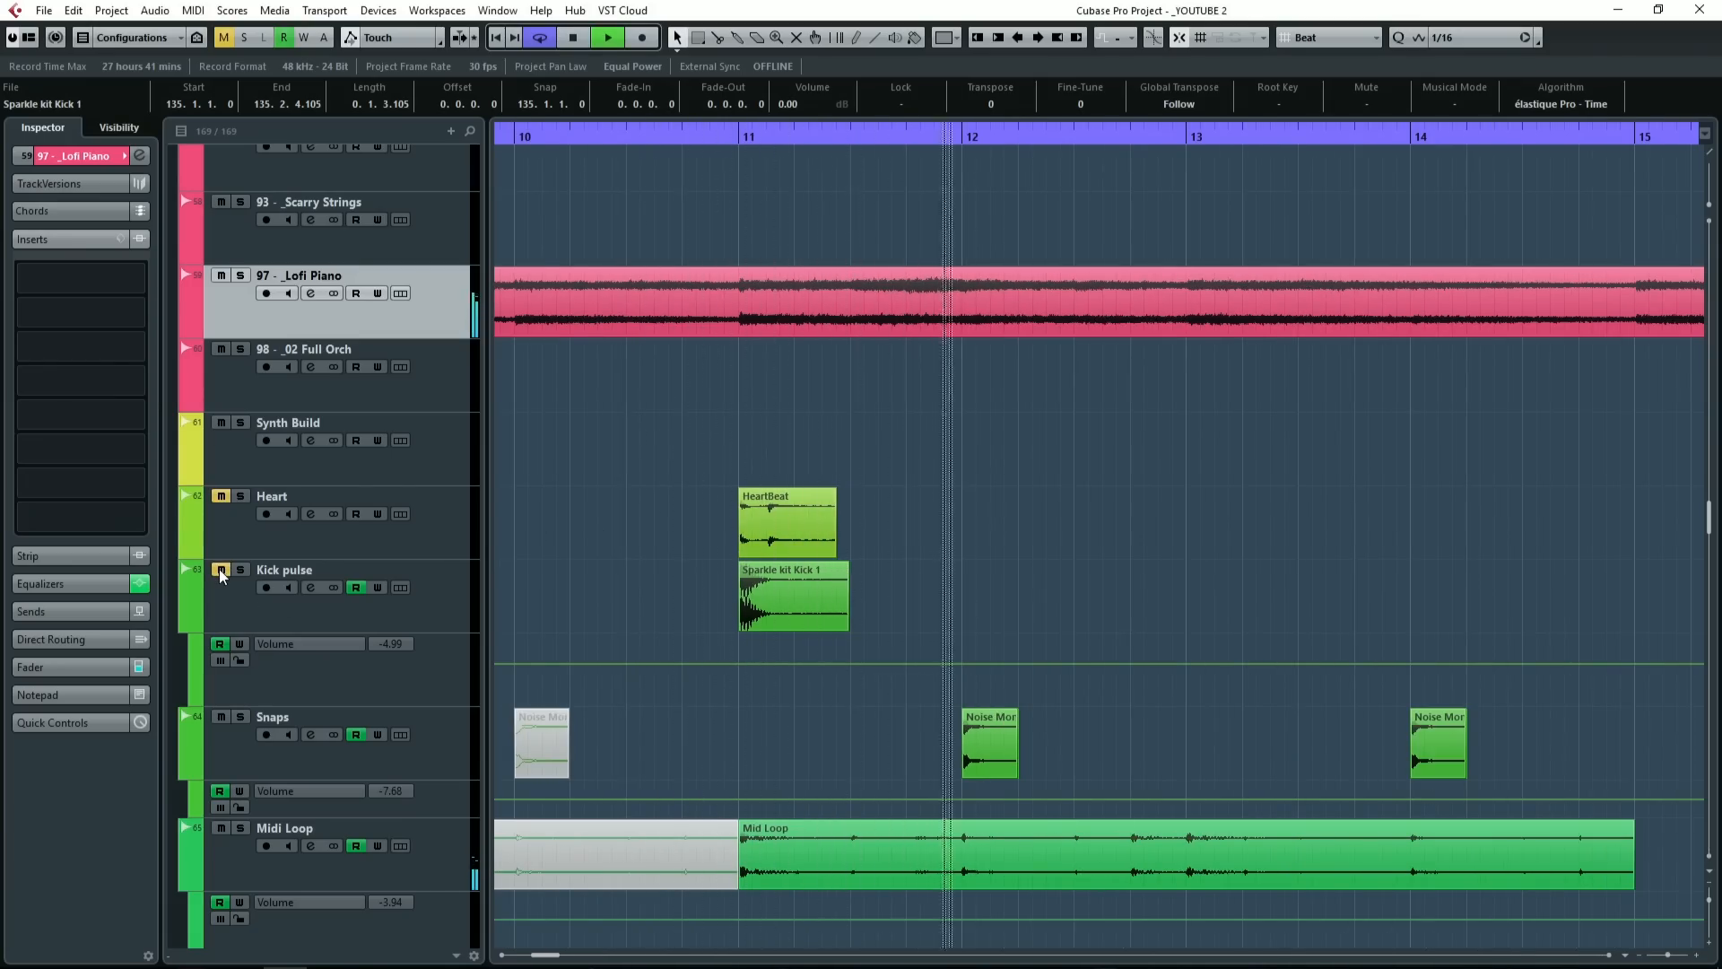
{"action": "key", "text": "space"}
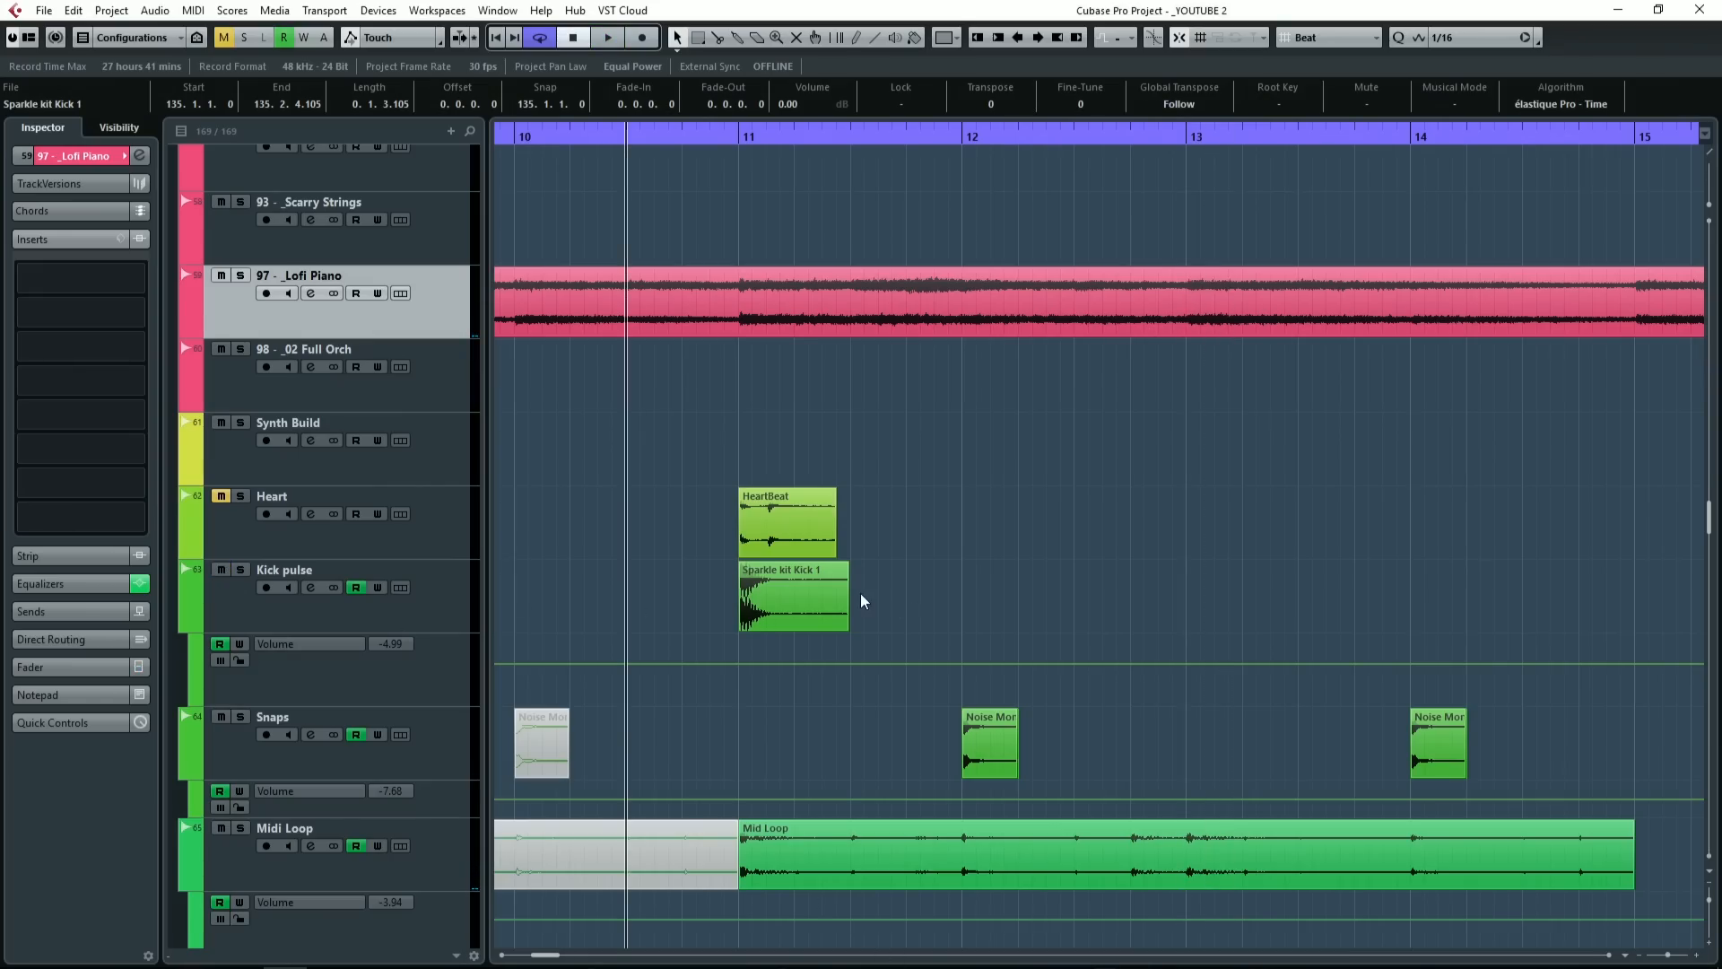
{"action": "key", "text": "space"}
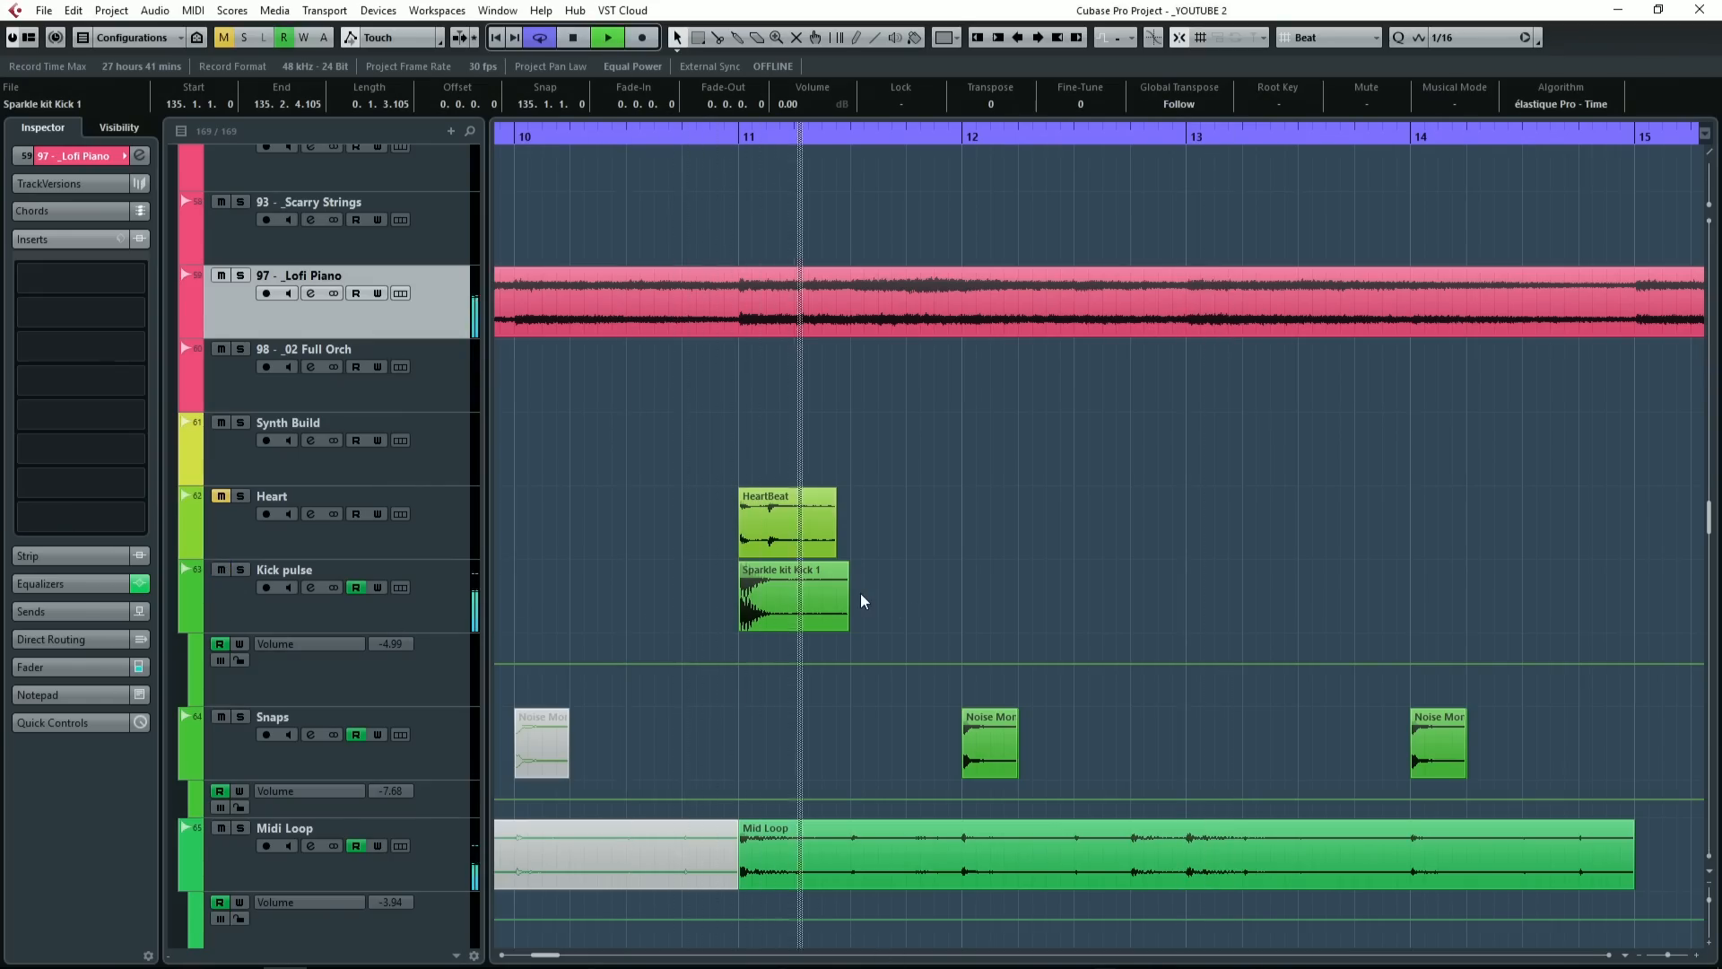
{"action": "key", "text": "space"}
Step: Place the playback position at bar 11, open the Kick pulse channel settings, reactivate the equalizer and solo the channel
{"action": "left_click", "coordinate": [749, 189]}
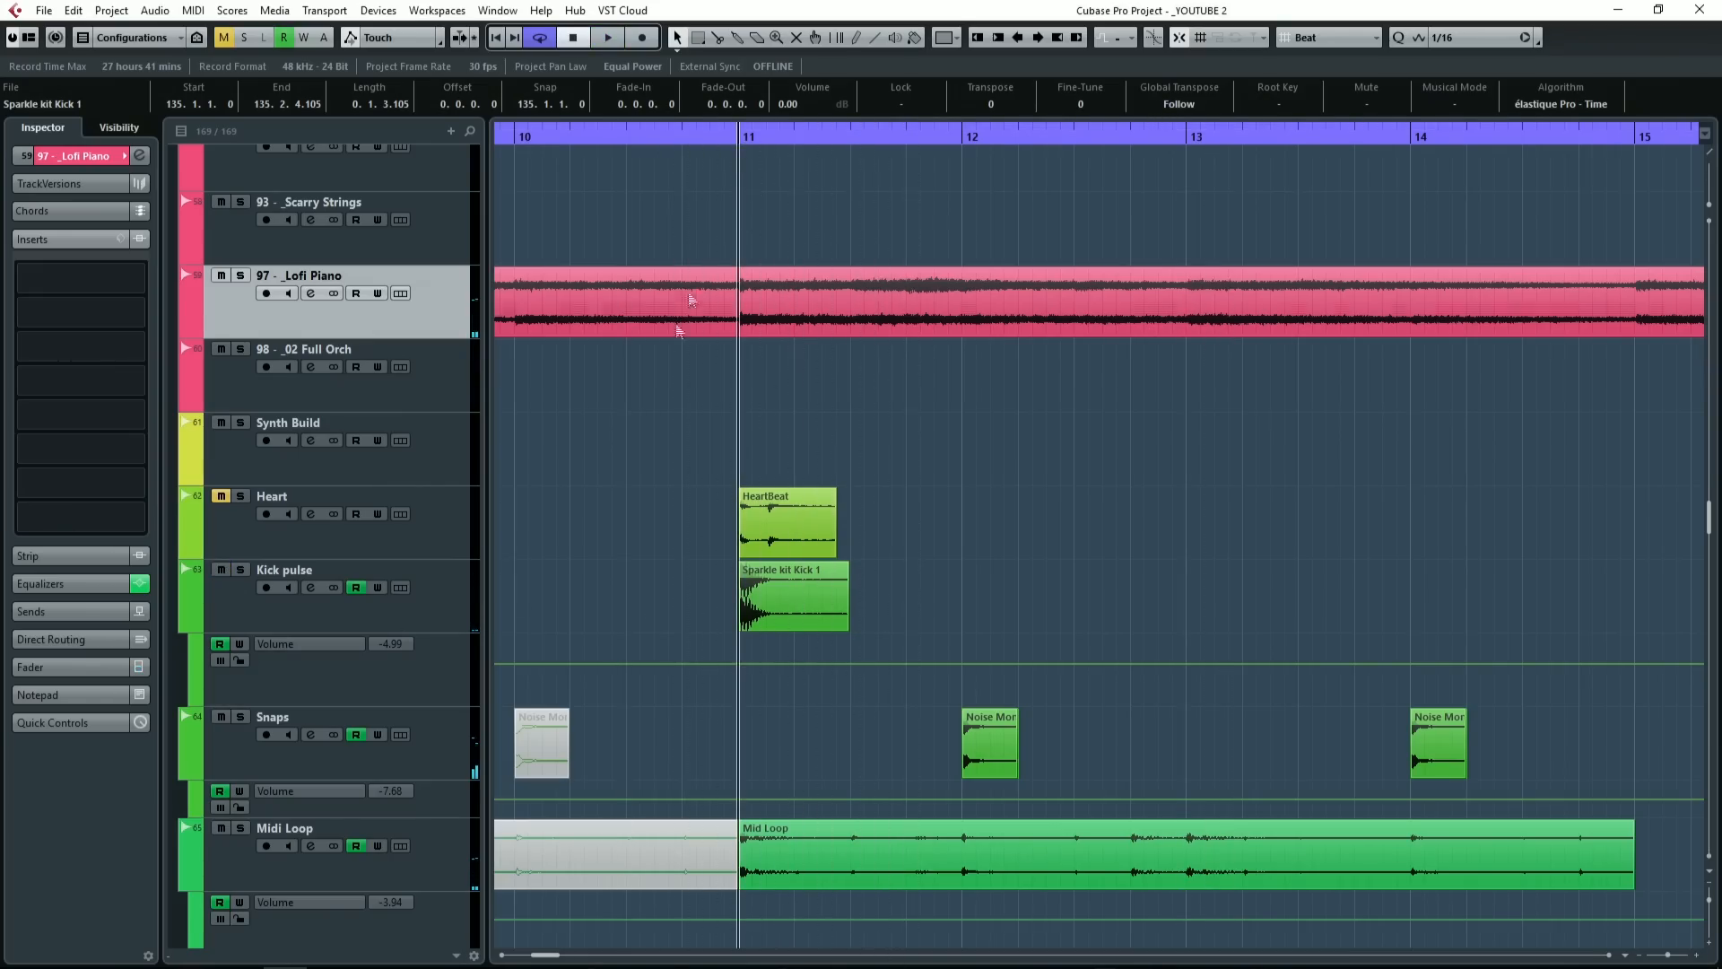
{"action": "left_click", "coordinate": [243, 604]}
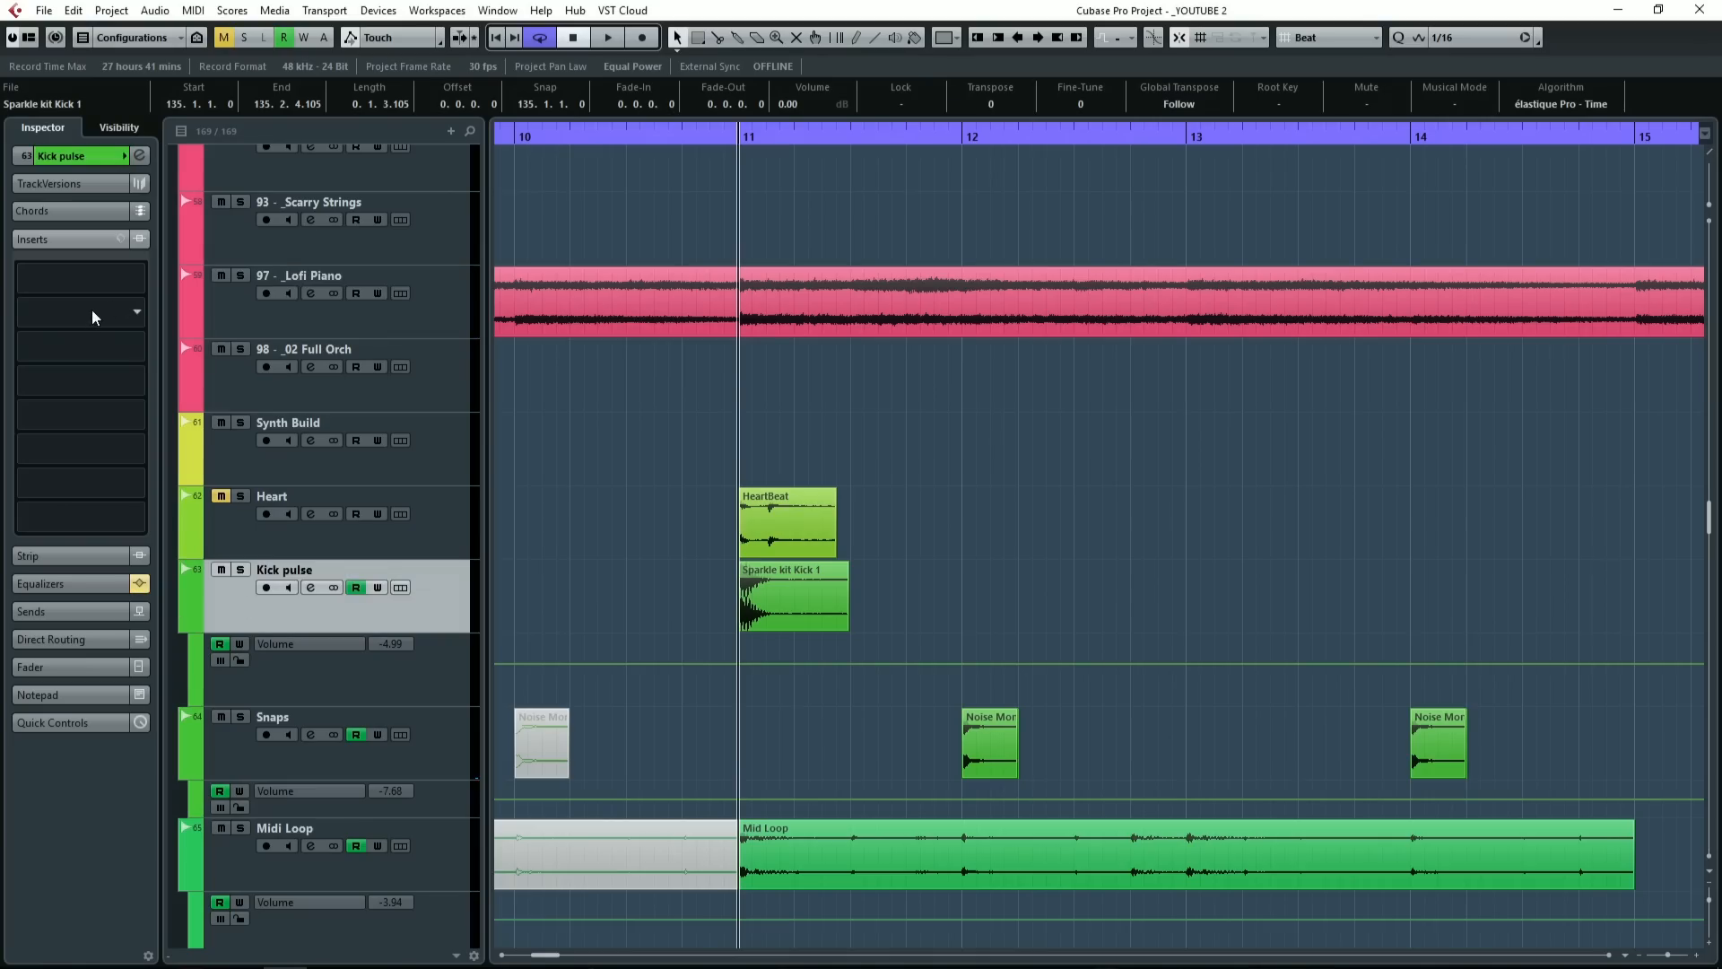
{"action": "left_click", "coordinate": [140, 156]}
{"action": "left_click", "coordinate": [566, 313]}
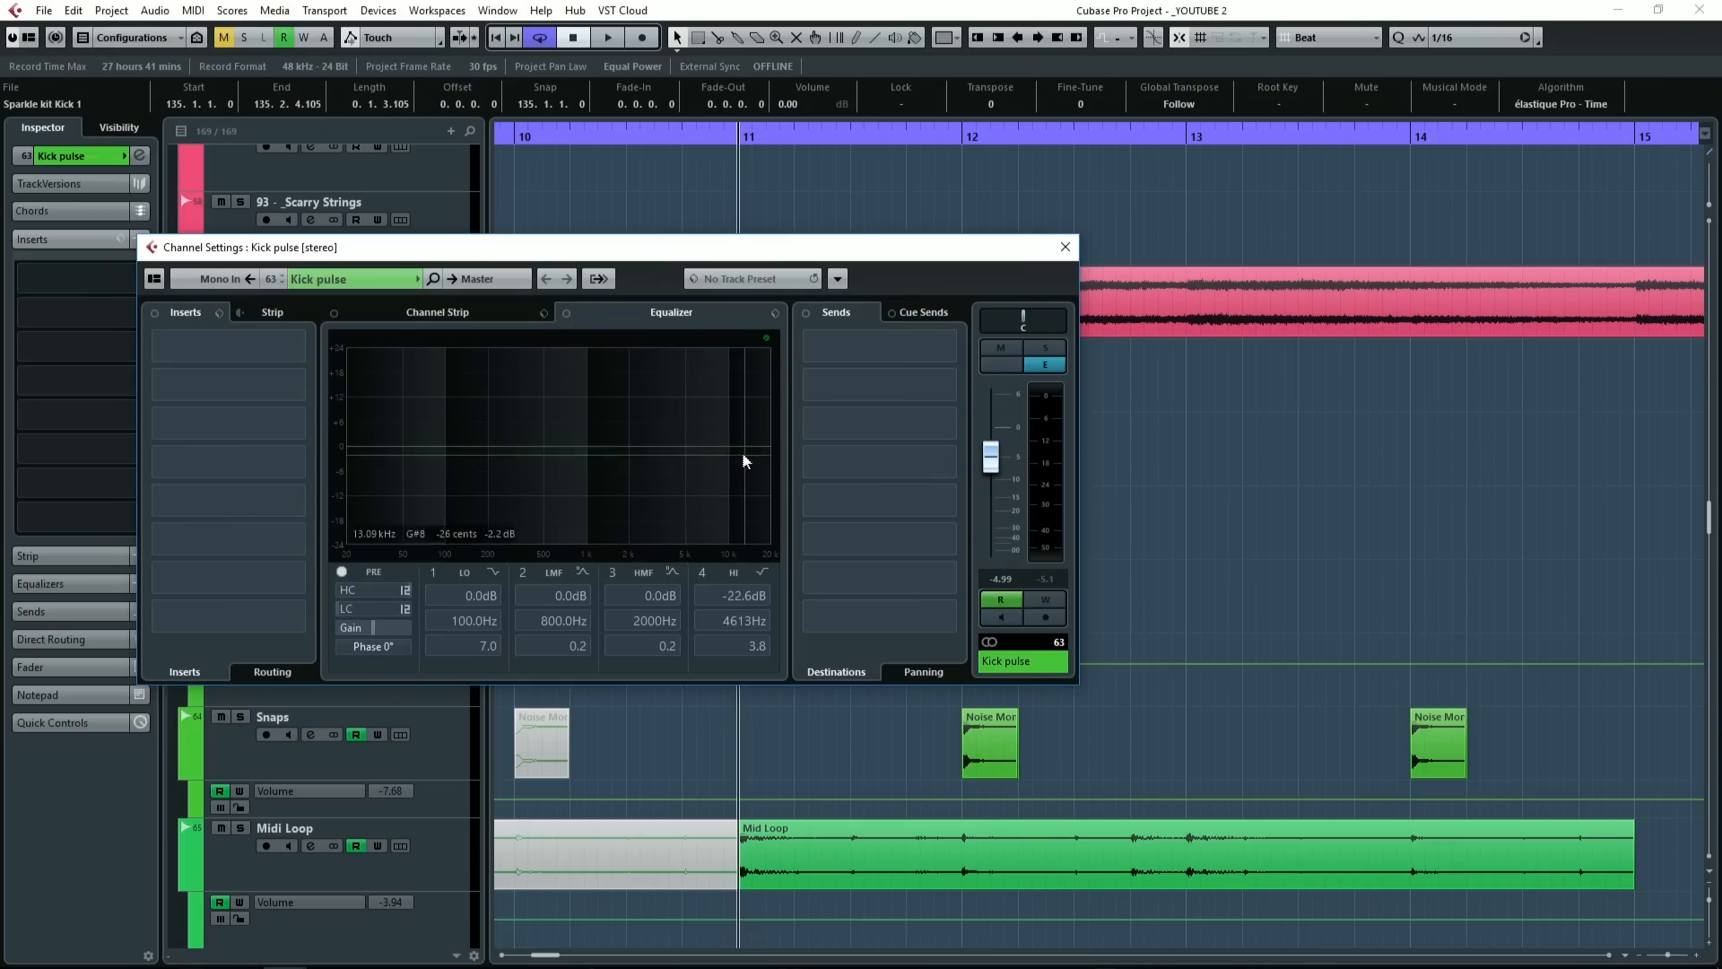
{"action": "left_click", "coordinate": [1046, 348]}
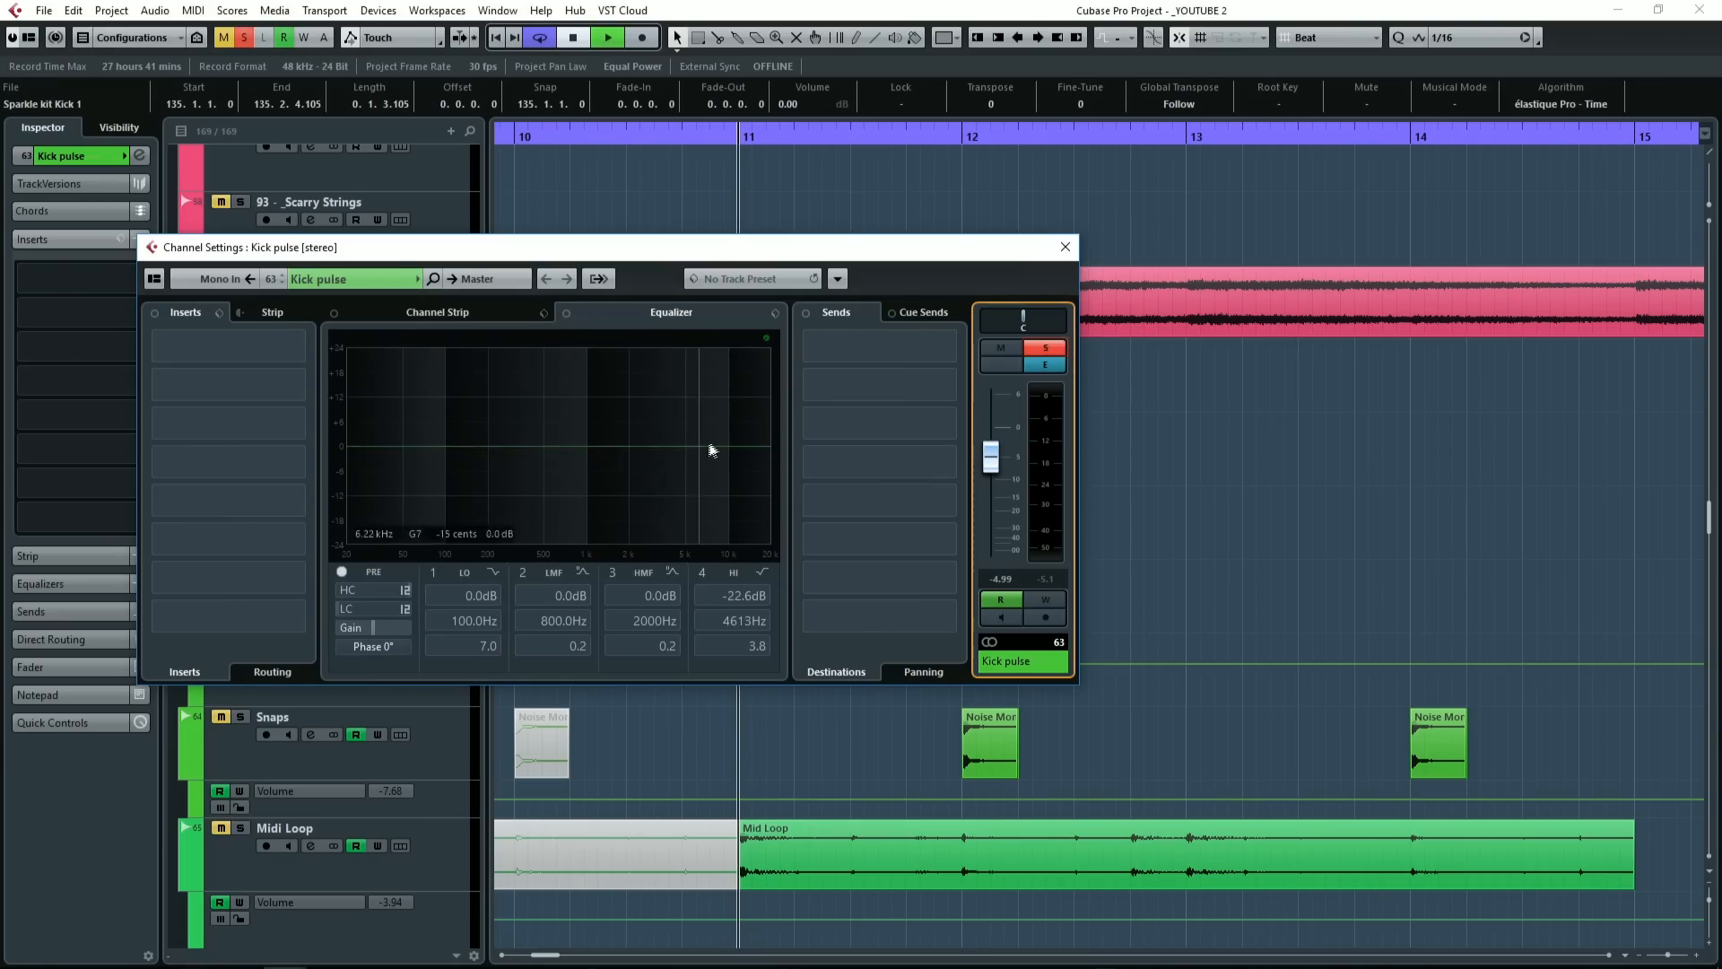
Step: Cut the kick's highs by setting EQ band 4 to -22.9 dB at 4192 Hz while auditioning it
{"action": "left_click_drag", "start_coordinate": [745, 450], "coordinate": [681, 537]}
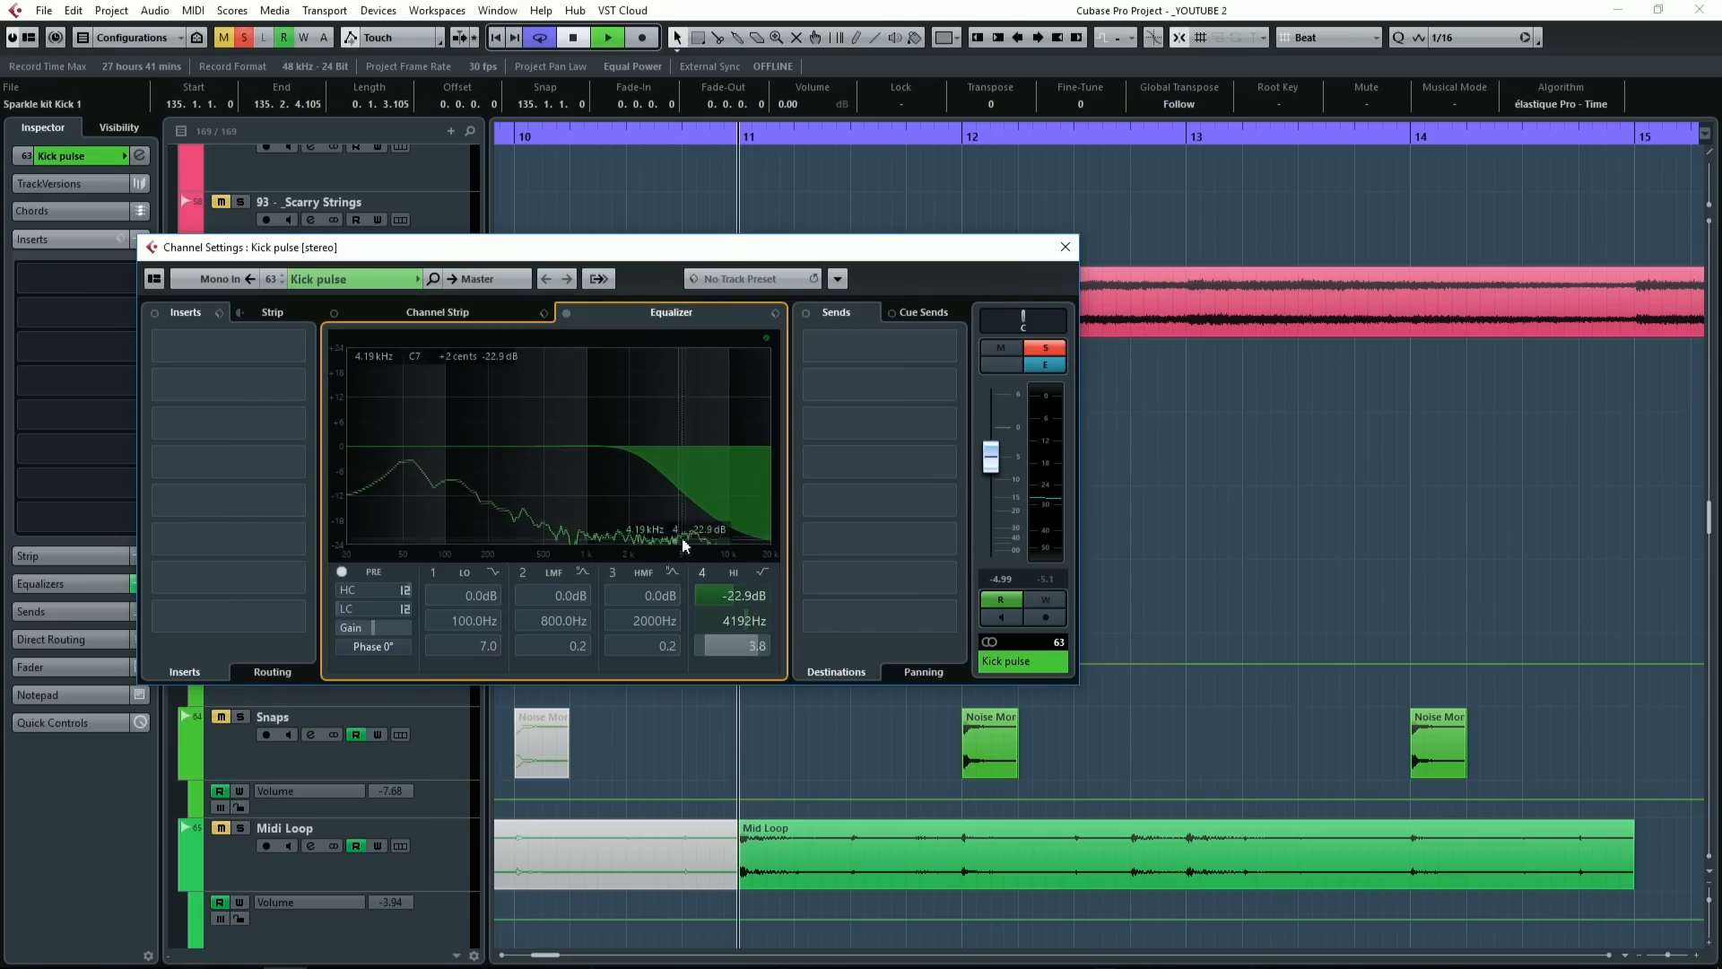
{"action": "key", "text": "space"}
{"action": "key", "text": "space"}
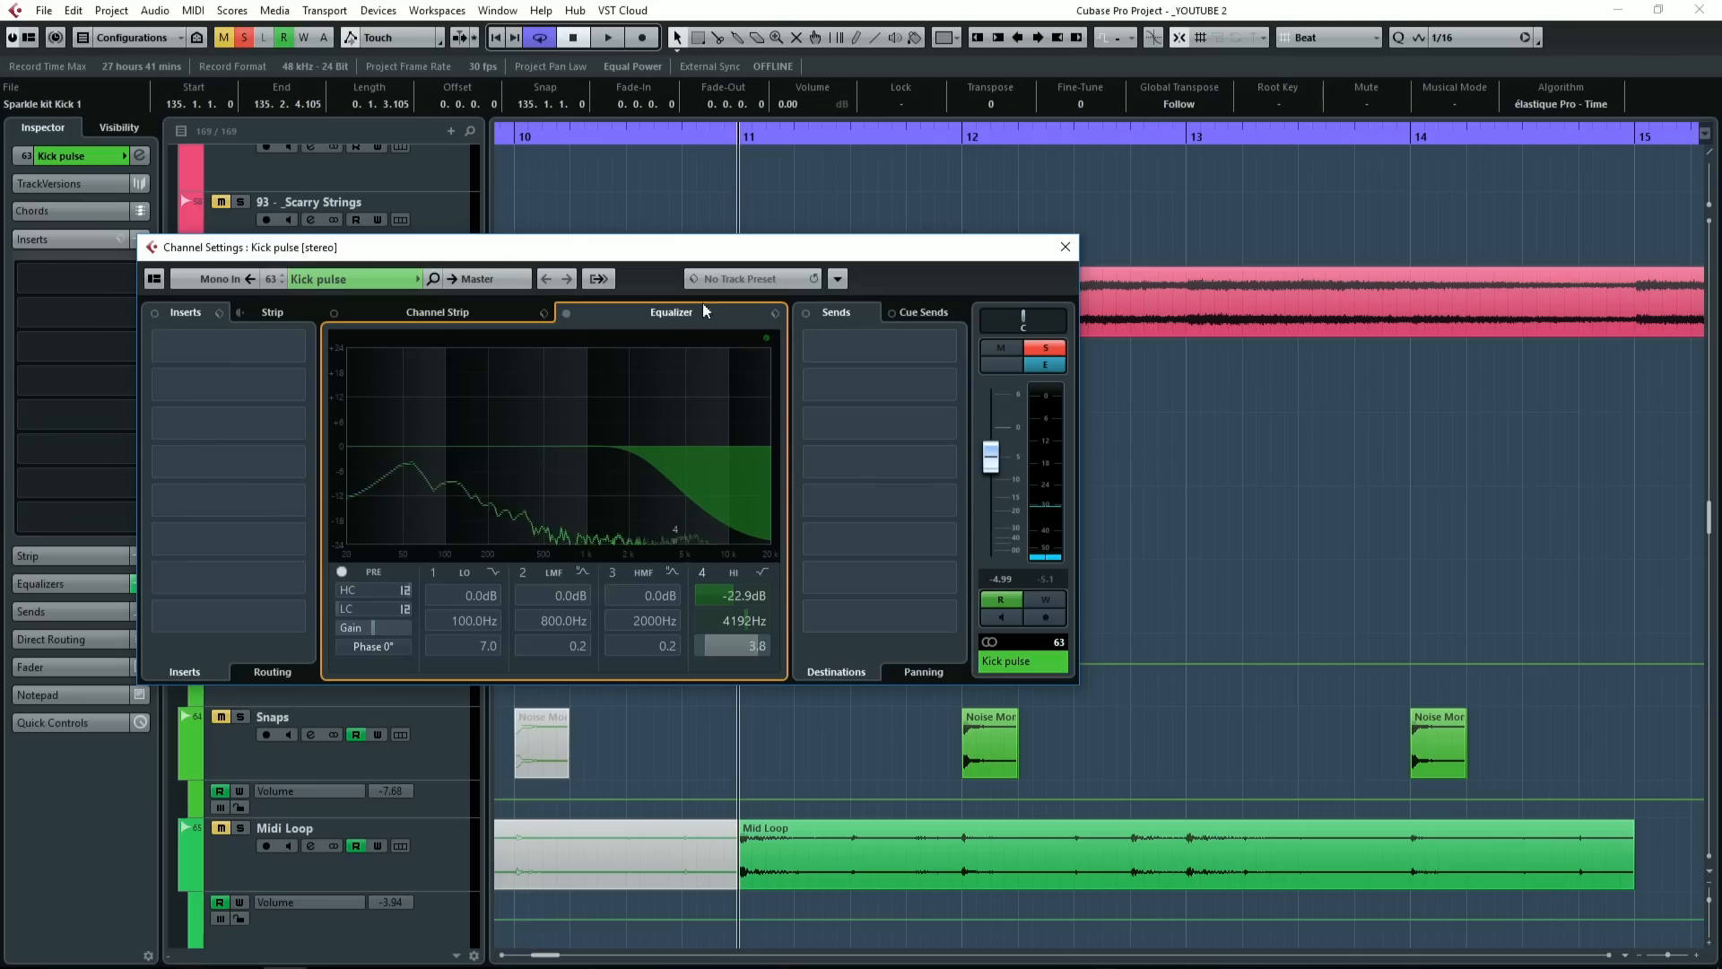
Step: Load H-Delay Stereo into the second insert slot of the Kick pulse channel and close the channel settings
{"action": "left_click", "coordinate": [230, 383]}
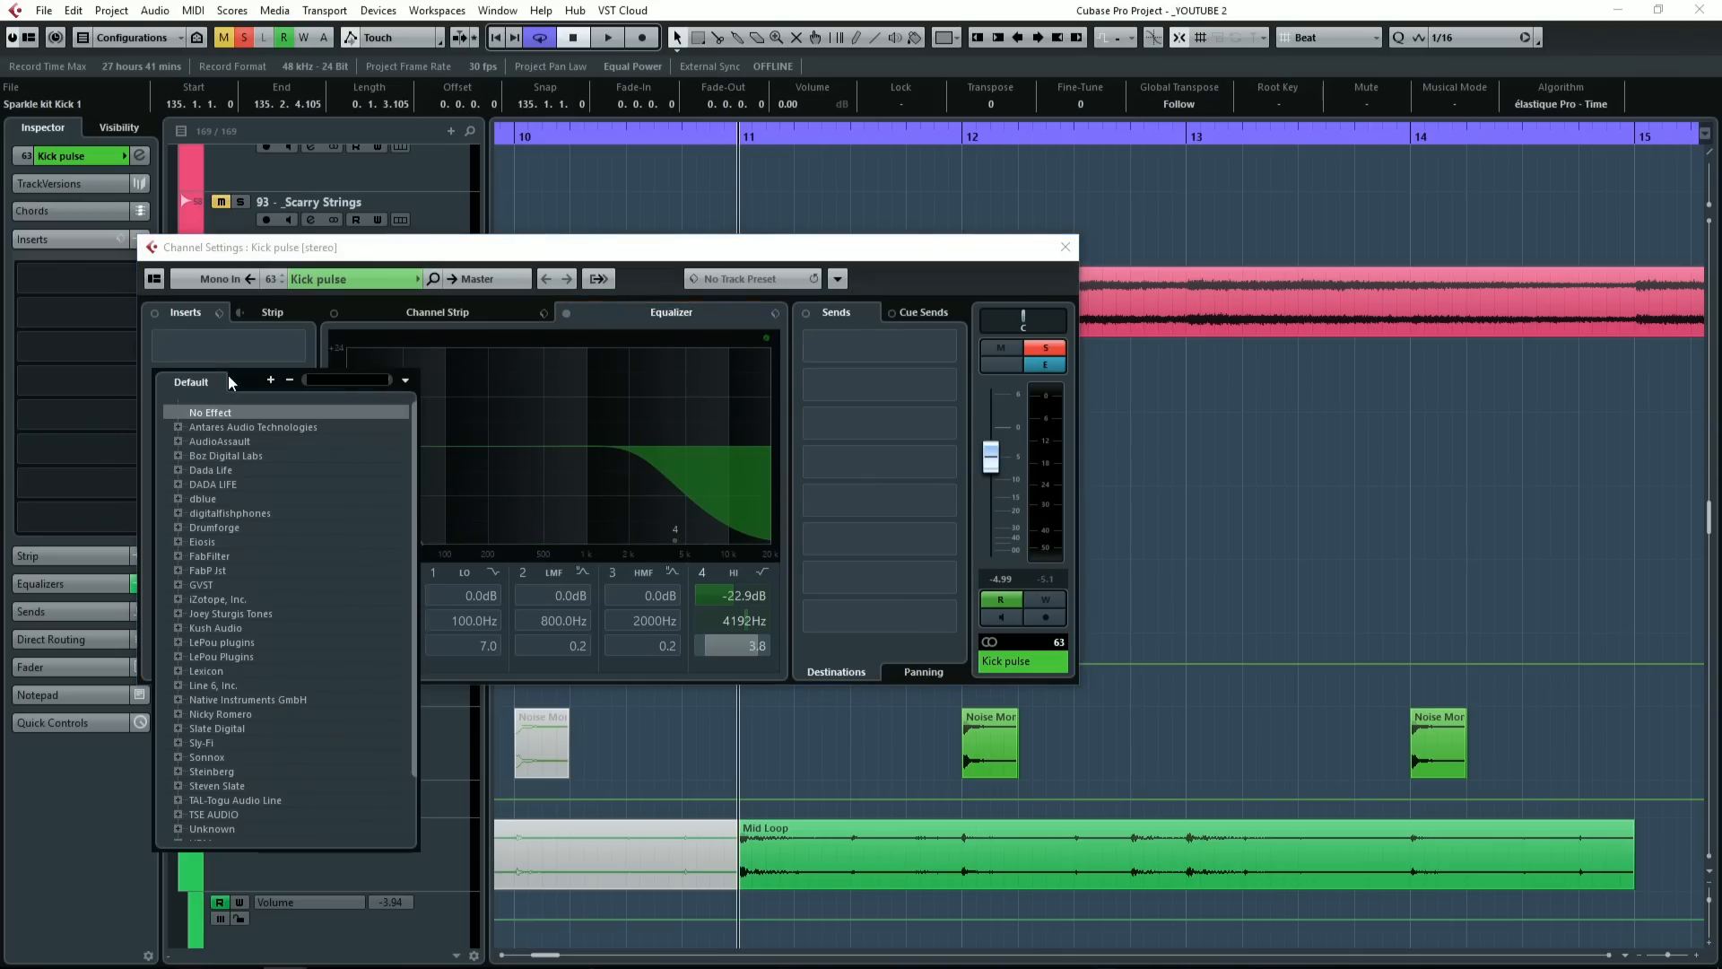
{"action": "type", "text": "h-de"}
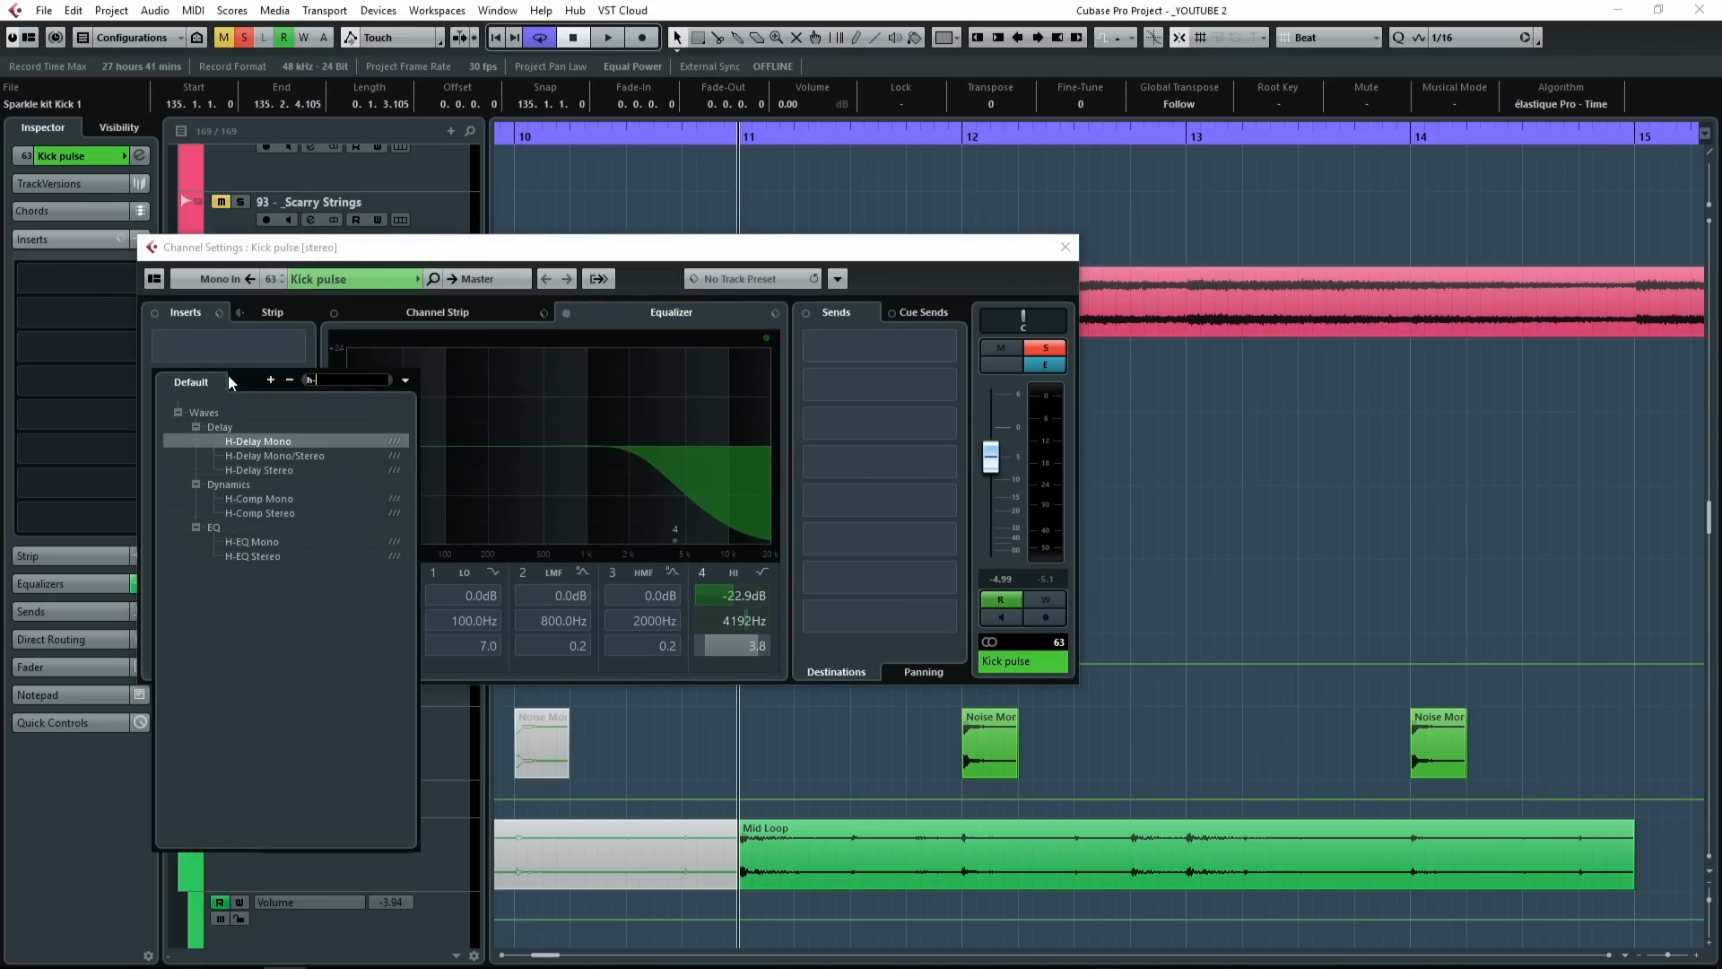
{"action": "left_click", "coordinate": [260, 469]}
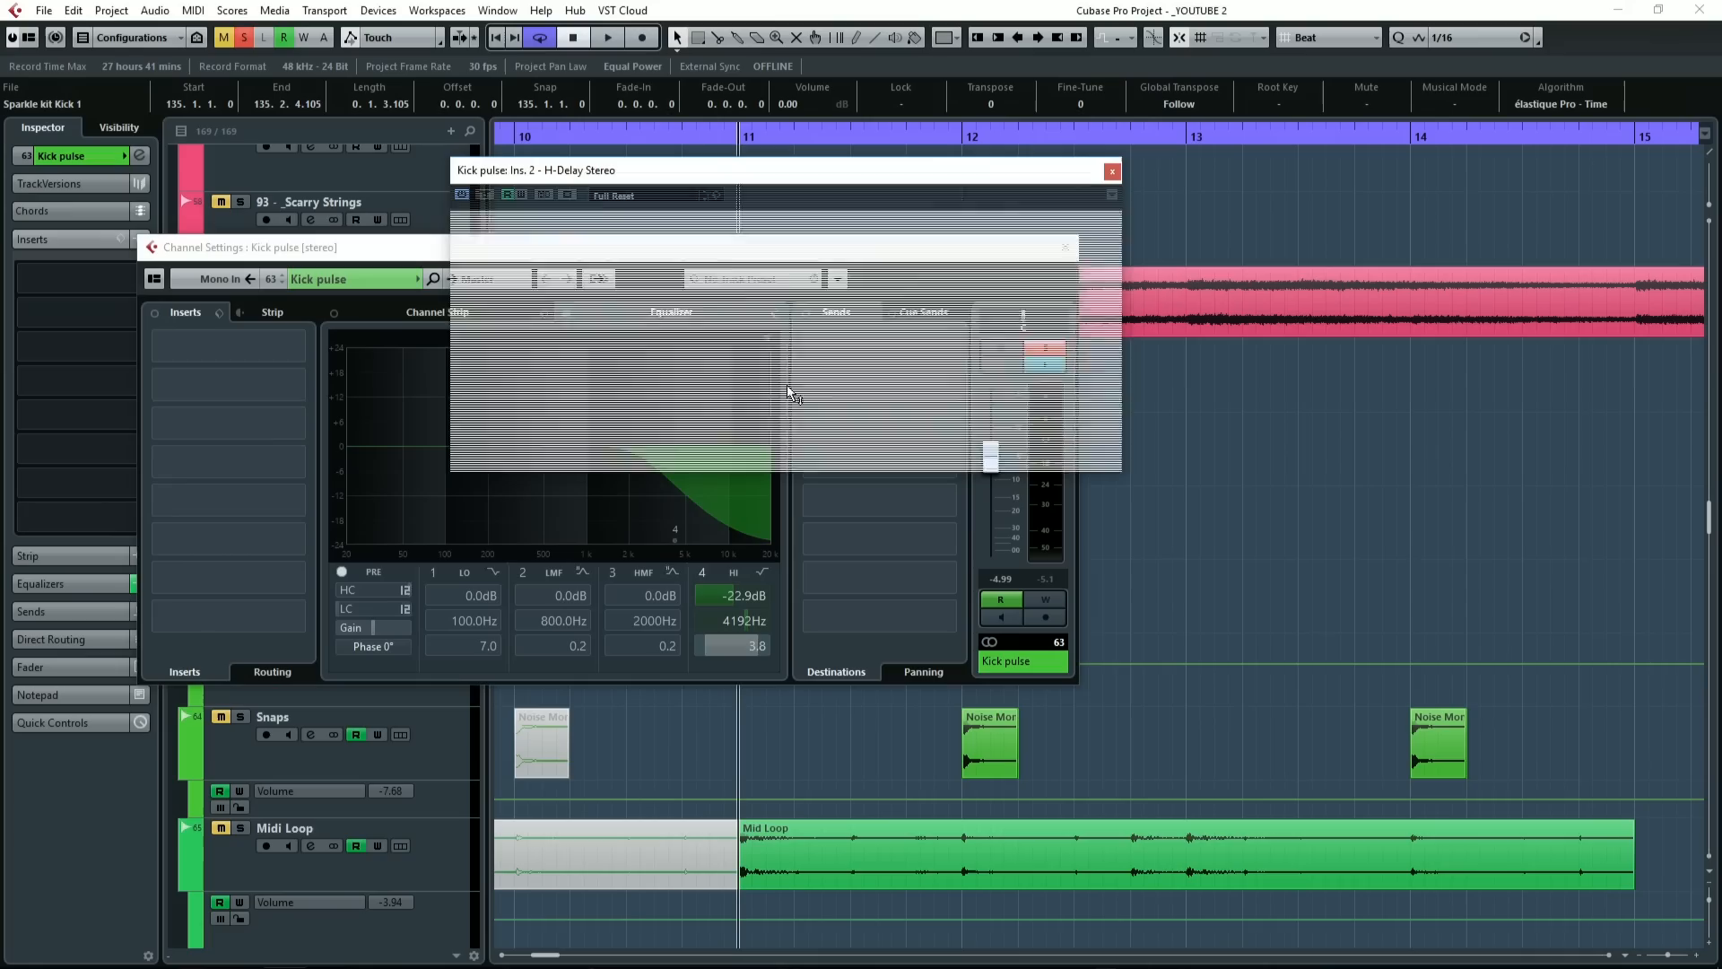
{"action": "left_click_drag", "start_coordinate": [938, 173], "coordinate": [1185, 171]}
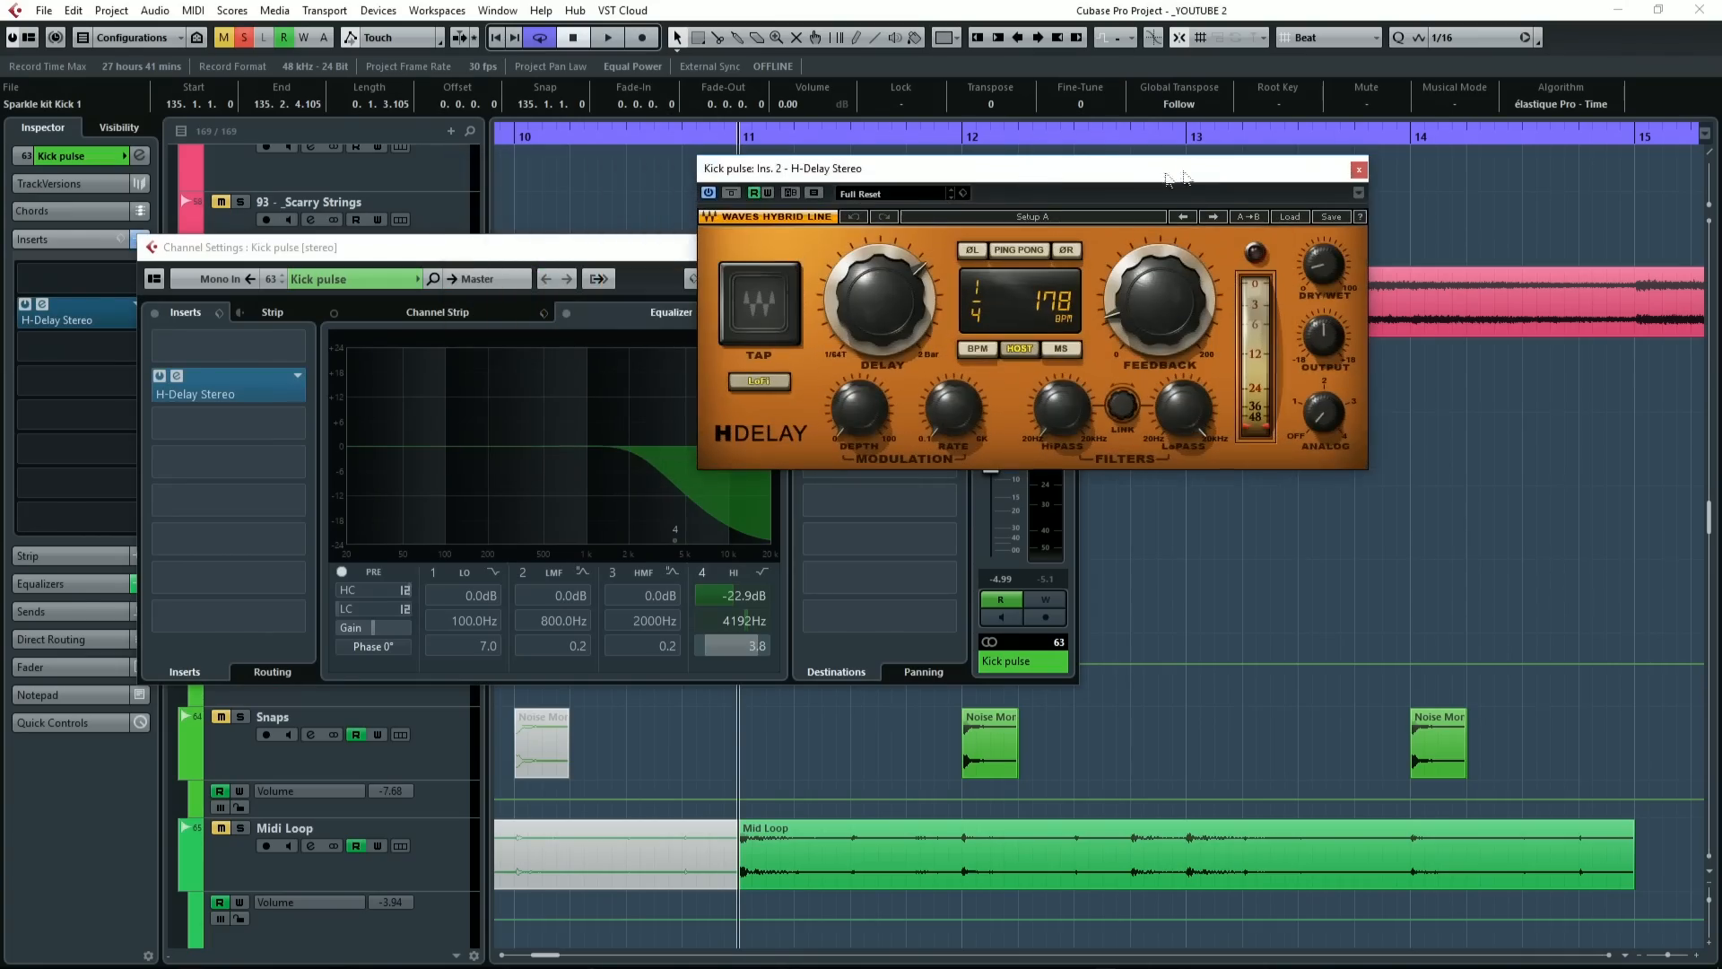
{"action": "left_click_drag", "start_coordinate": [558, 255], "coordinate": [709, 492]}
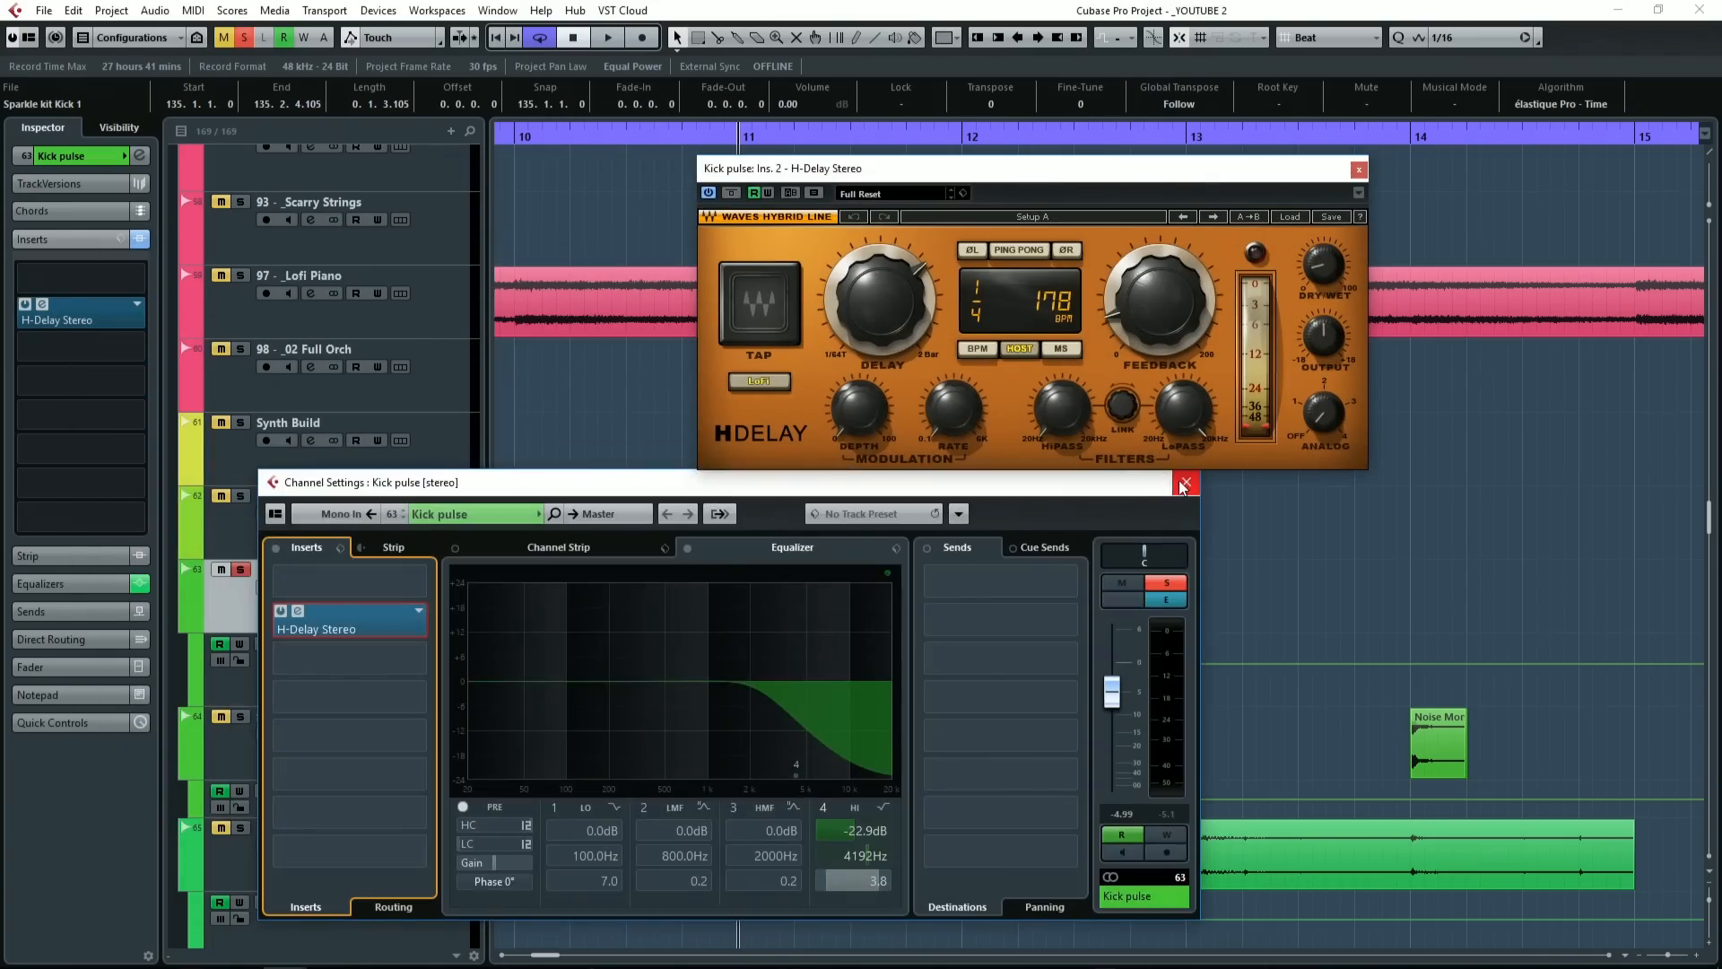
{"action": "left_click", "coordinate": [1197, 476]}
{"action": "left_click_drag", "start_coordinate": [1089, 170], "coordinate": [954, 159]}
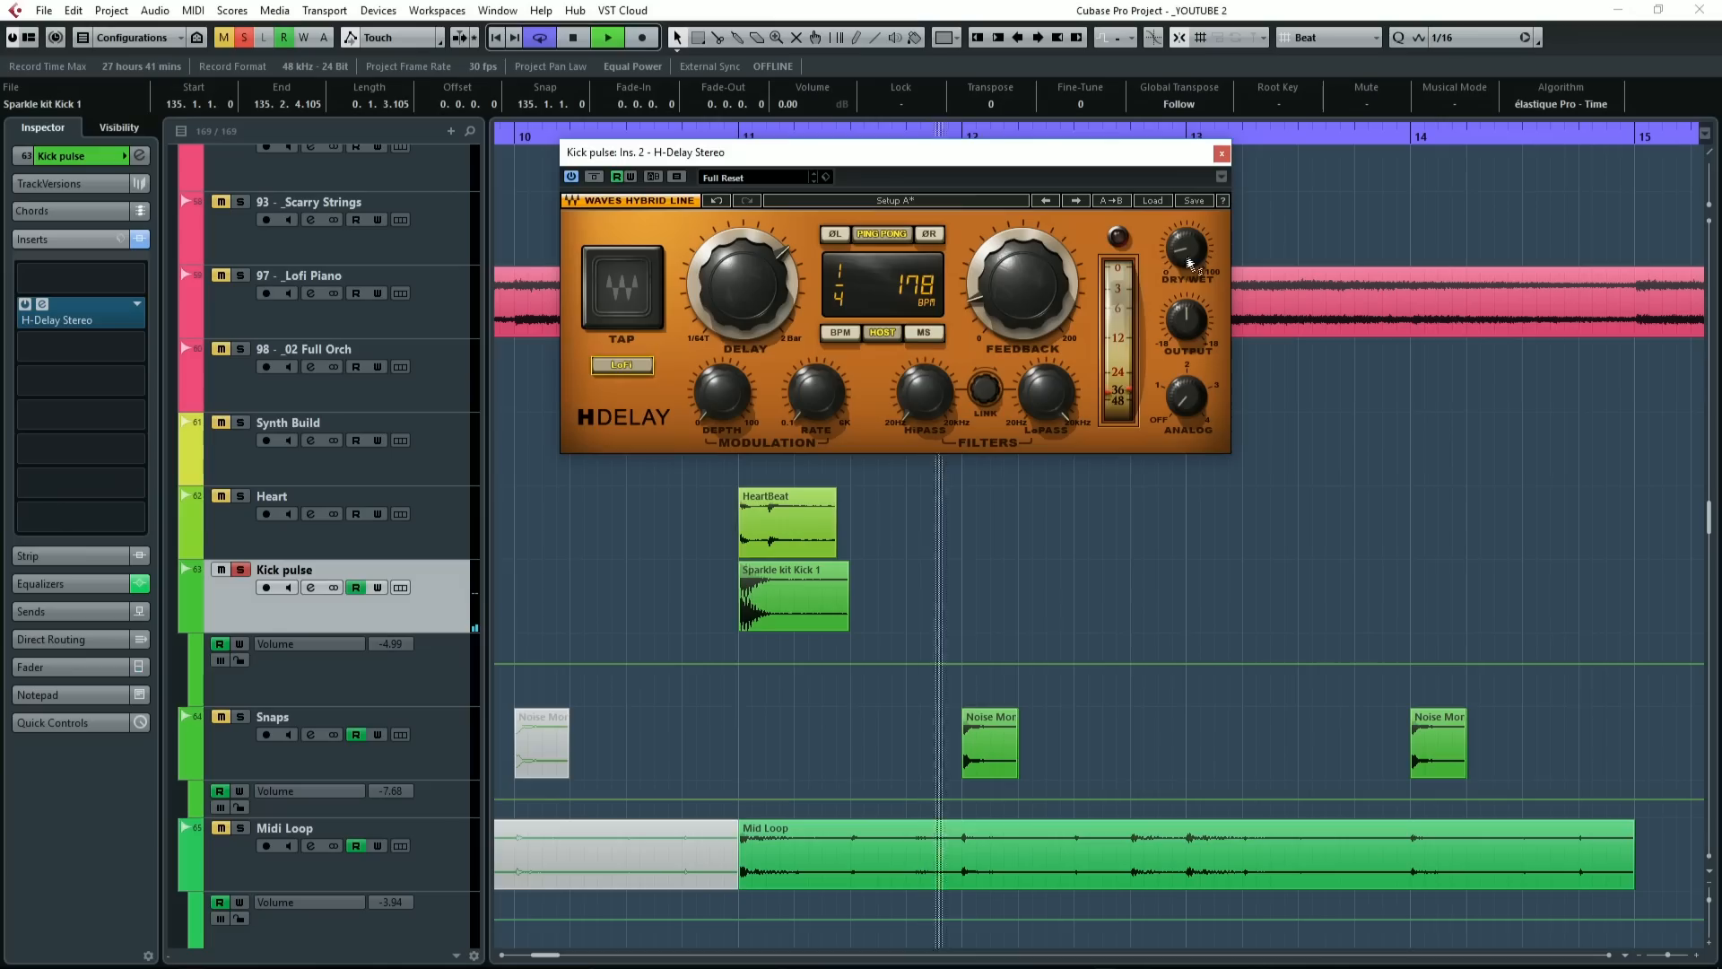
Step: Set H-Delay's dry/wet to 27 and feedback to 51 while replaying the soloed kick from bar 11
{"action": "key", "text": "space"}
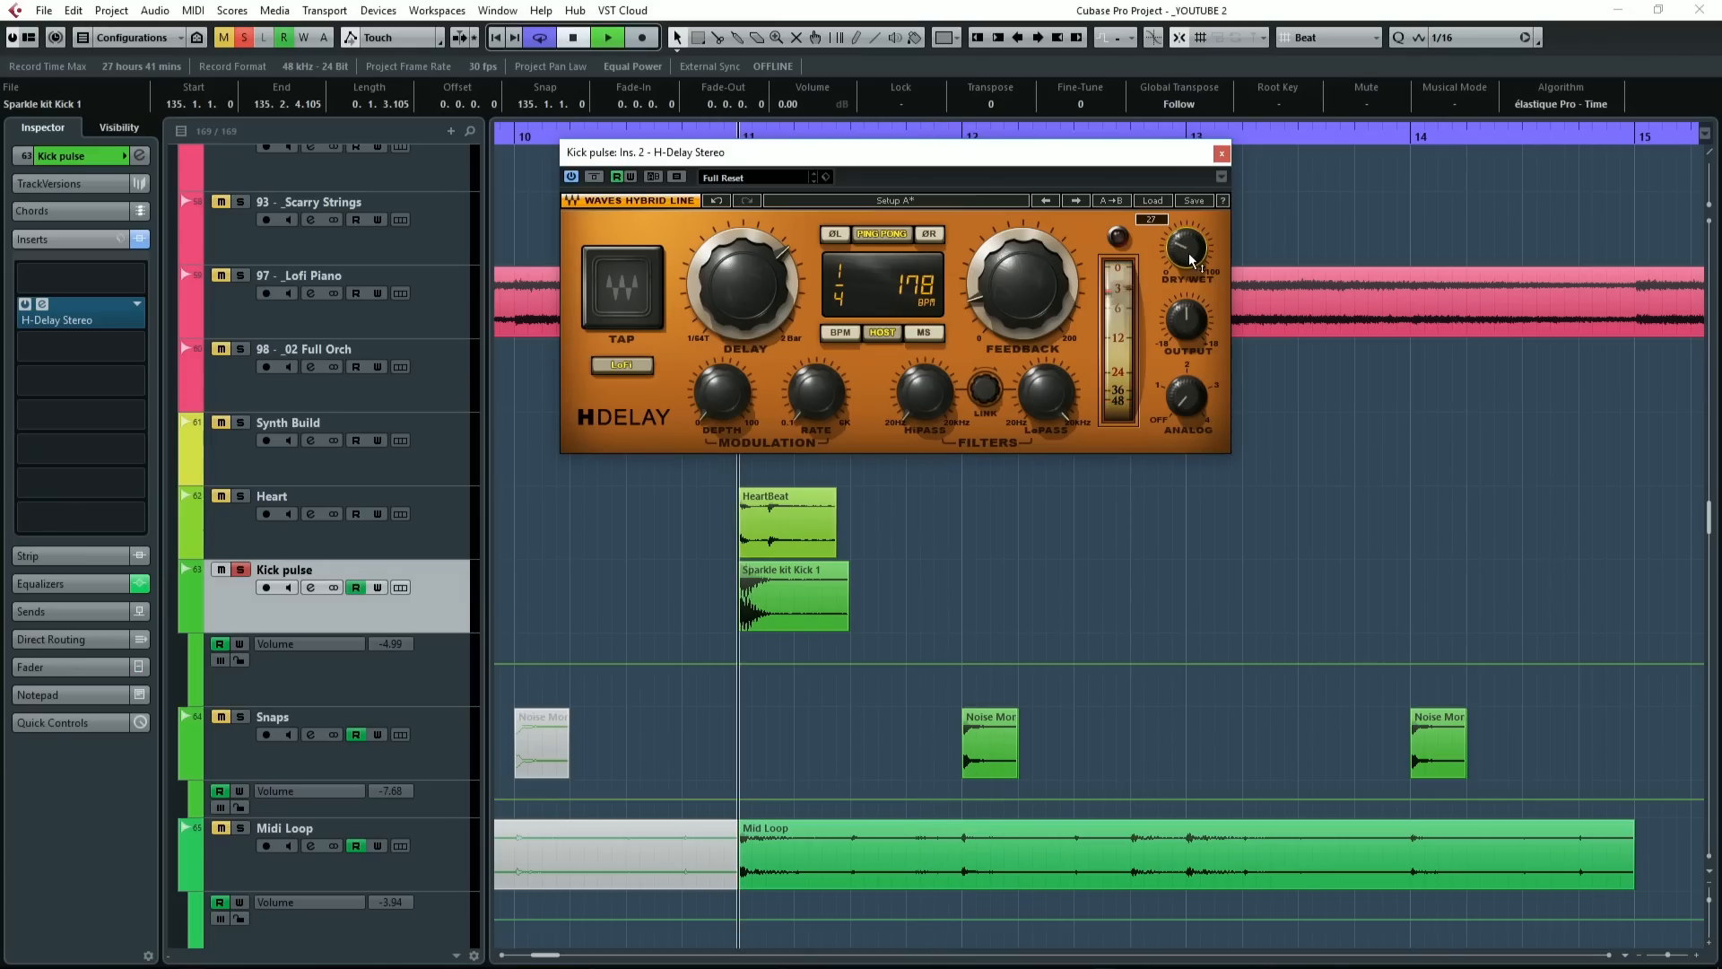
{"action": "key", "text": "space"}
{"action": "scroll", "coordinate": [1188, 264], "scroll_direction": "up", "scroll_amount": 2}
{"action": "key", "text": "space"}
{"action": "key", "text": "space"}
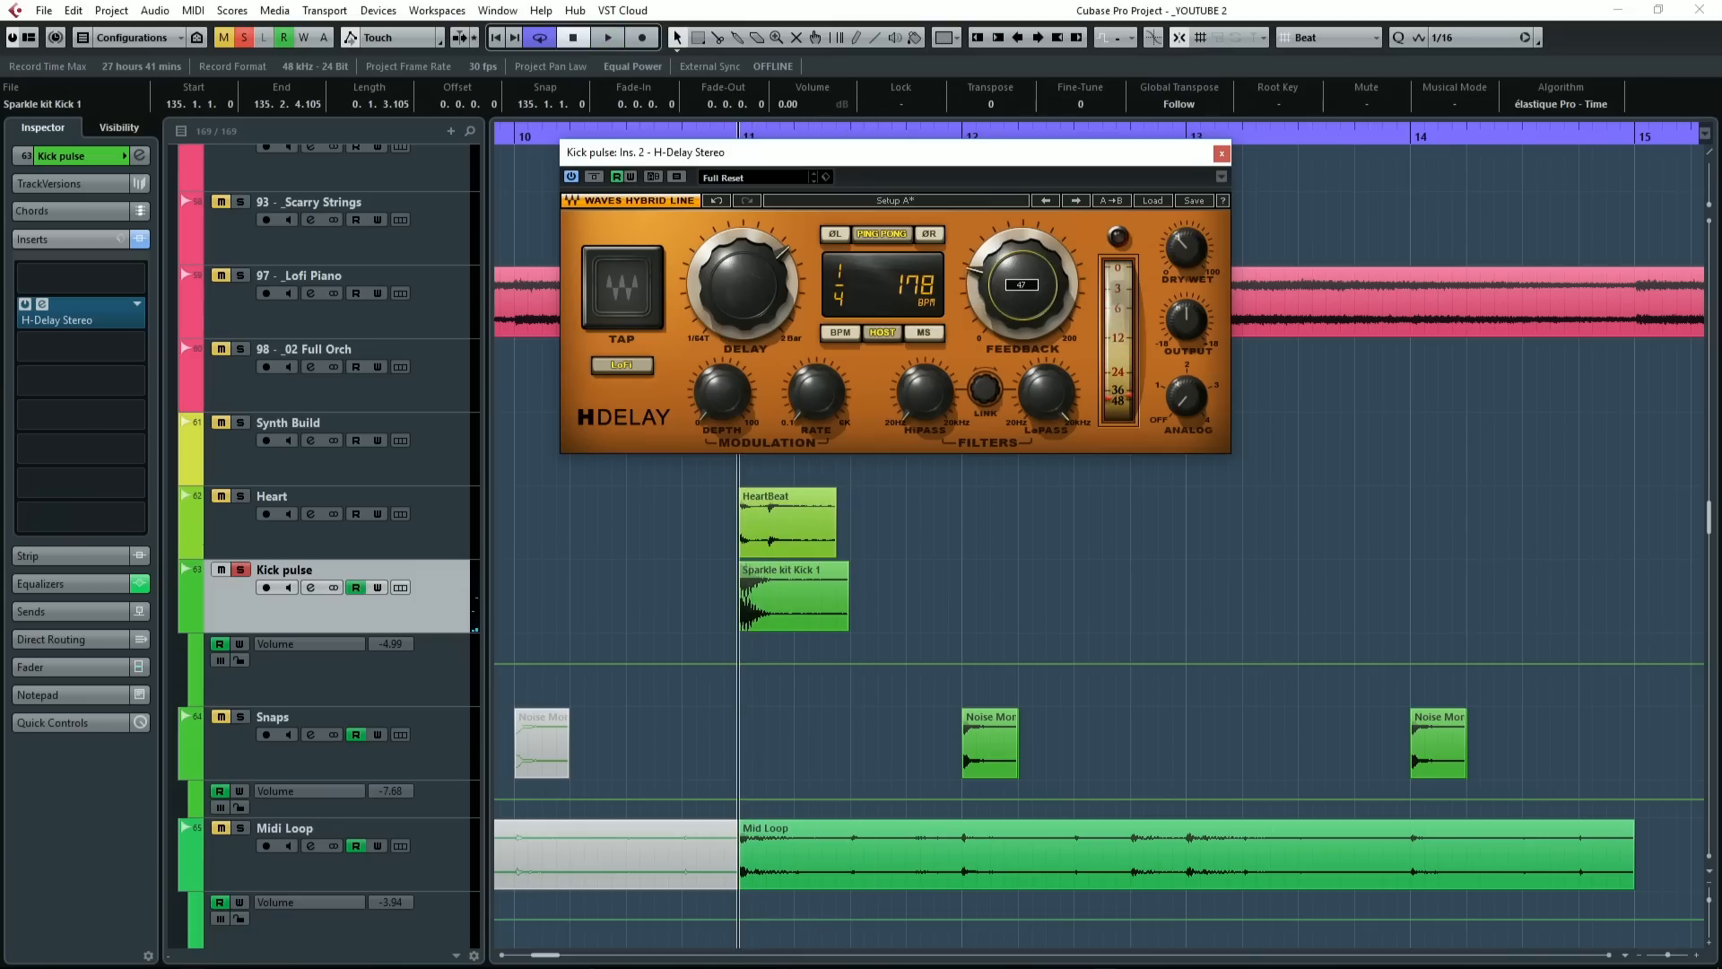
{"action": "scroll", "coordinate": [1022, 285], "scroll_direction": "up", "scroll_amount": 1}
{"action": "key", "text": "space"}
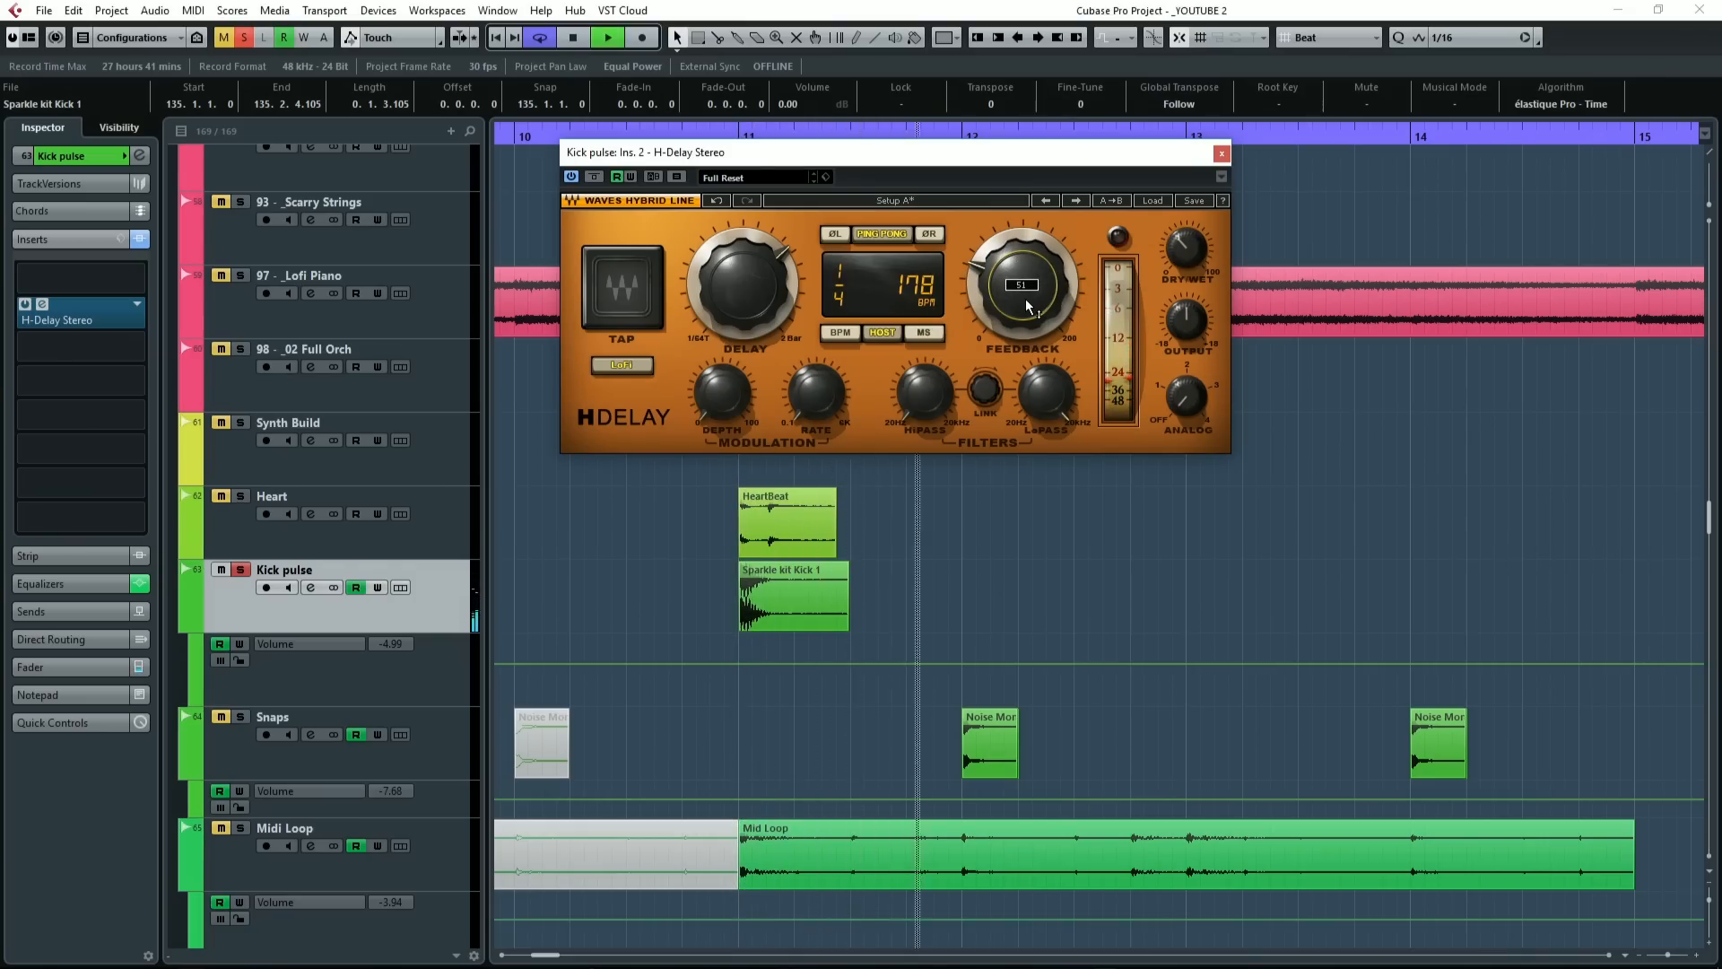
Step: Raise H-Delay's feedback to 62, replay the soloed kick from bar 11 and close the plug-in window
{"action": "scroll", "coordinate": [1028, 303], "scroll_direction": "up", "scroll_amount": 3}
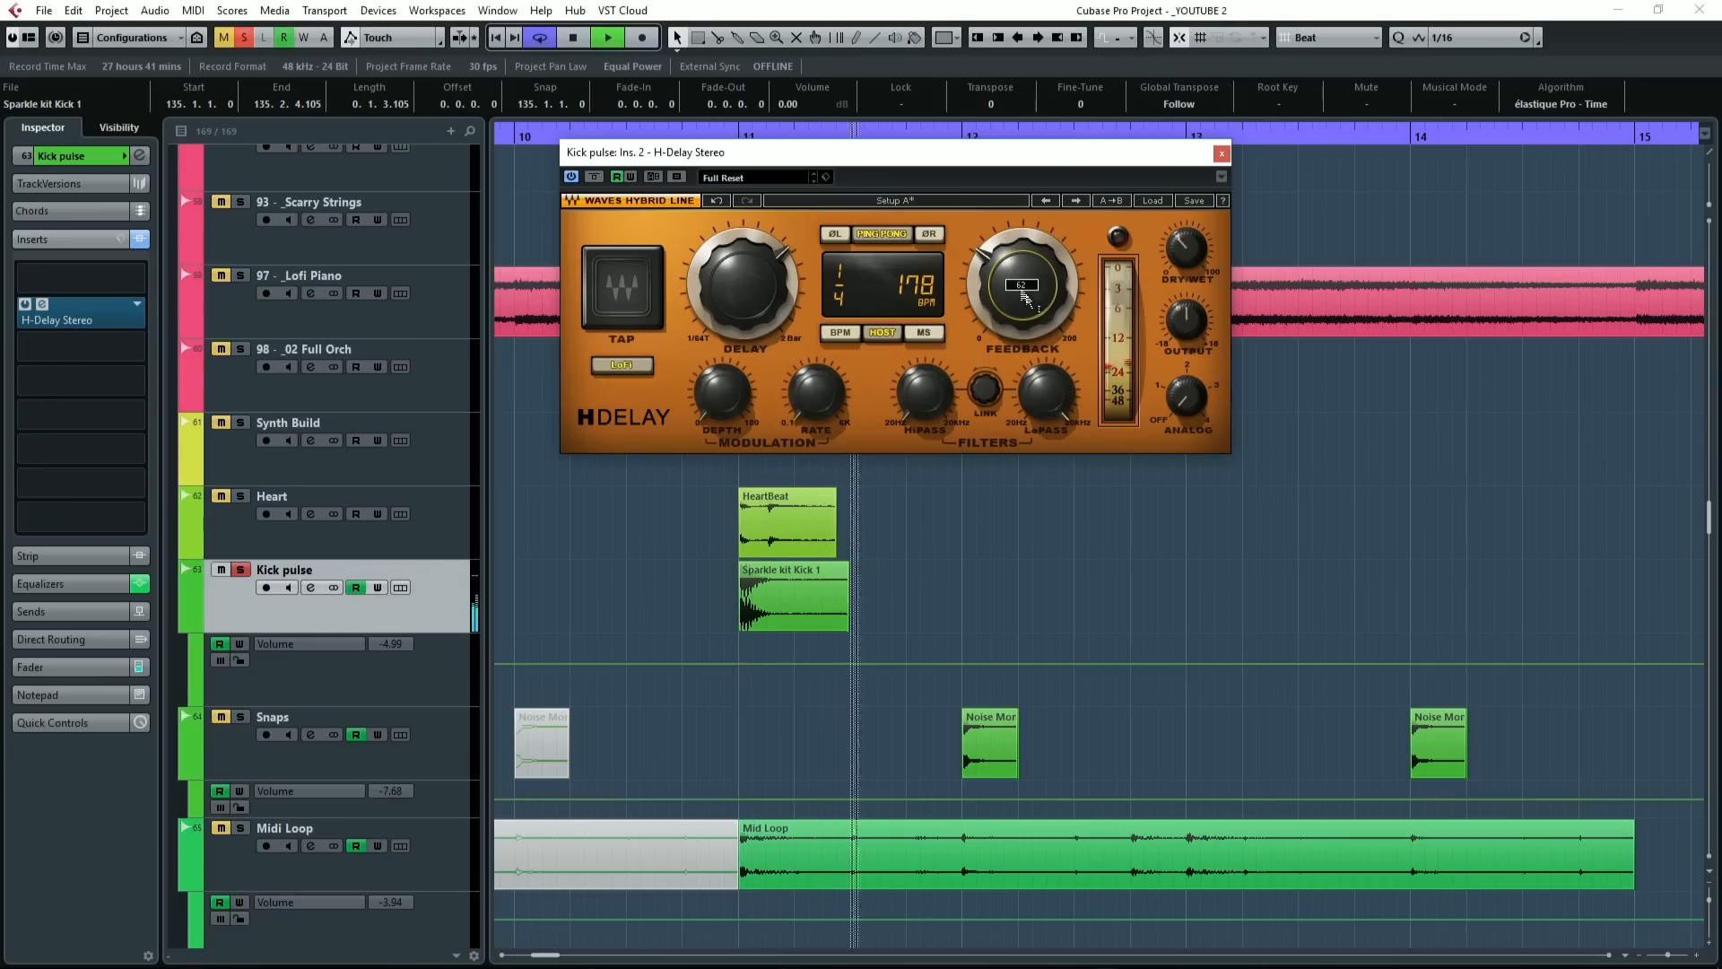
{"action": "key", "text": "space"}
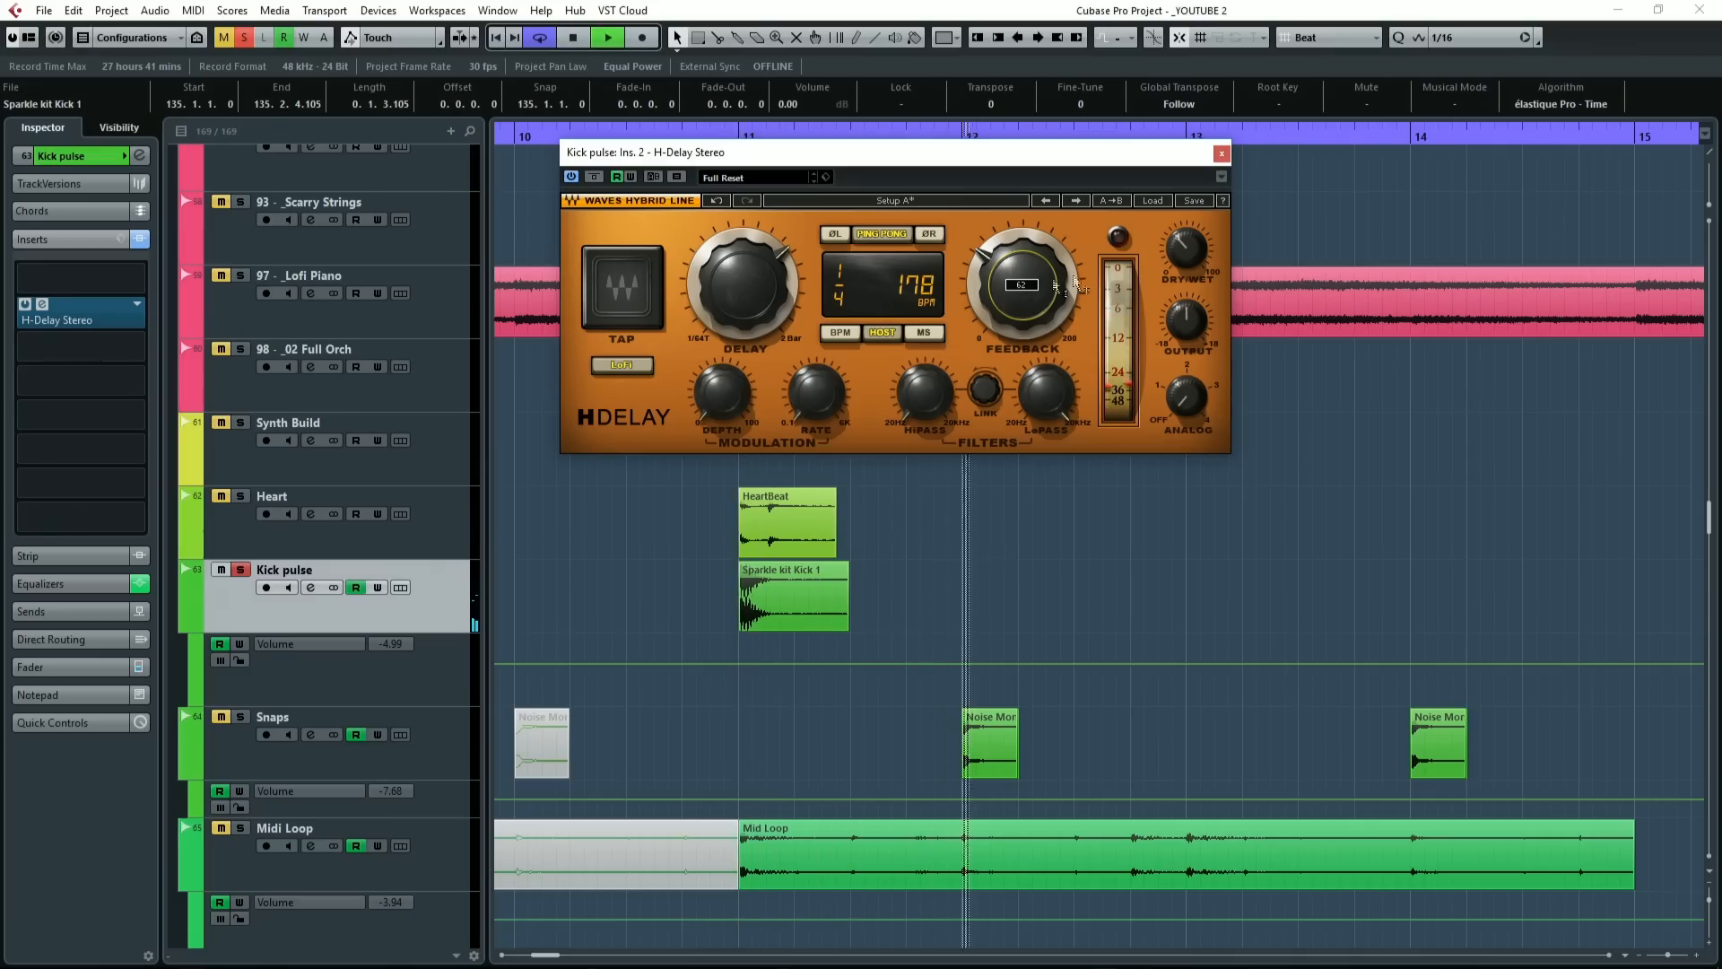
{"action": "key", "text": "space"}
{"action": "left_click", "coordinate": [1221, 152]}
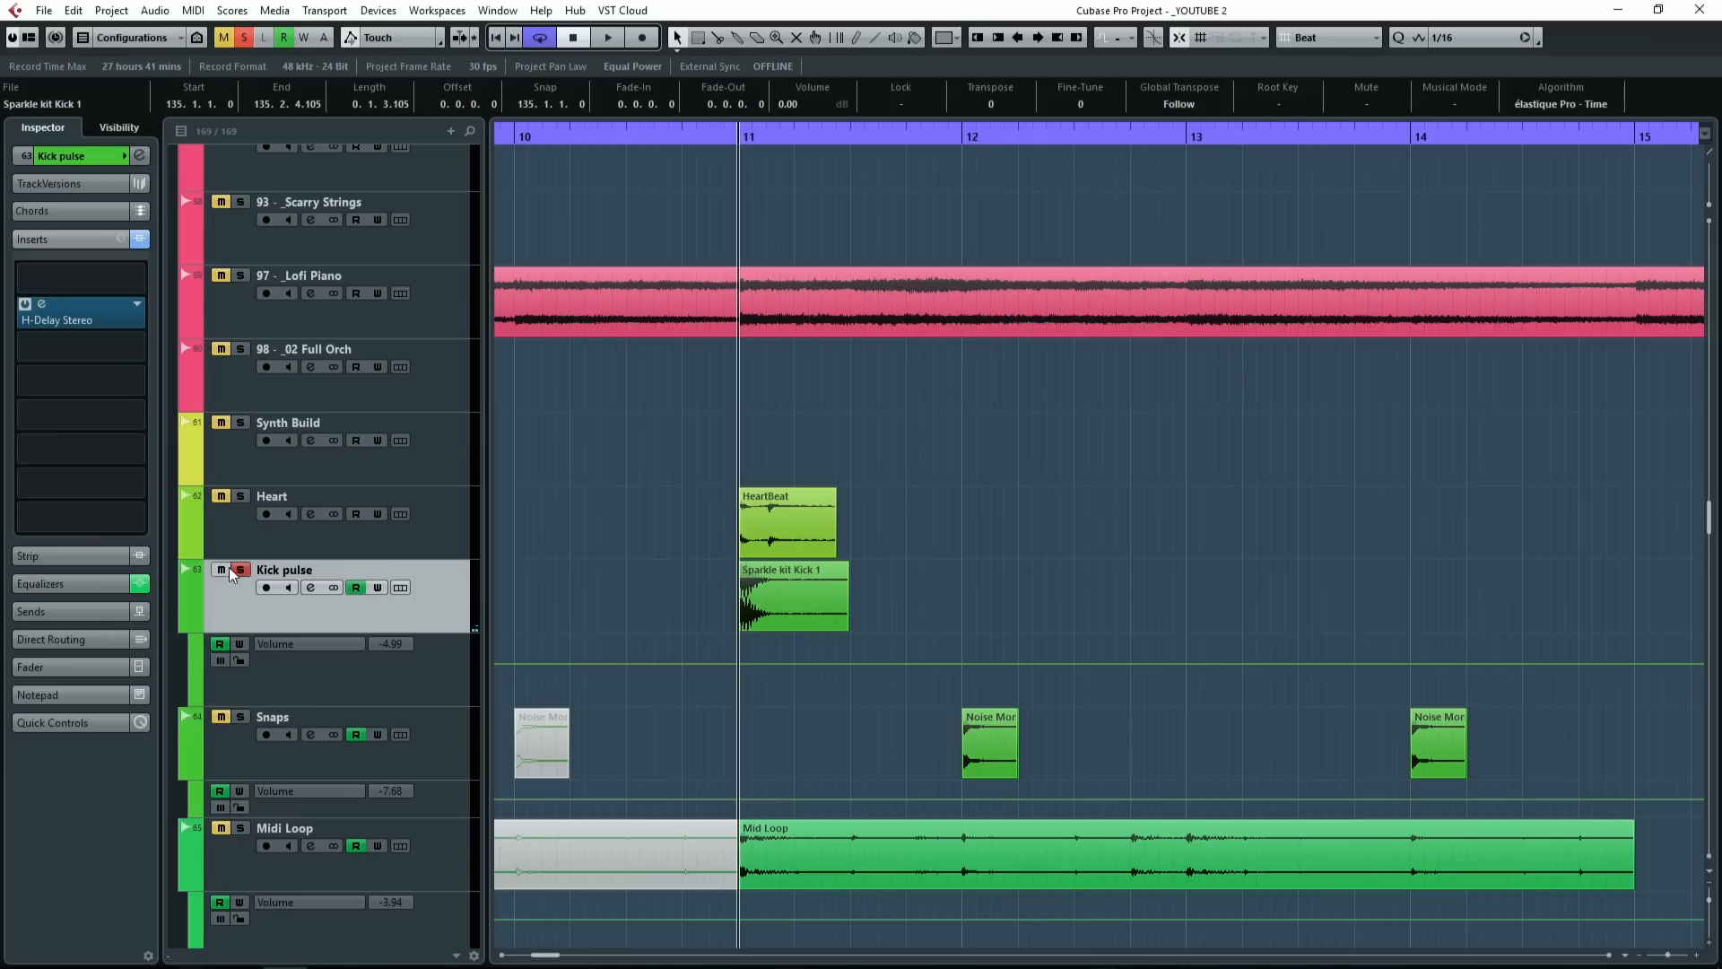
Step: Unsolo the Kick pulse track and audition it with the other tracks from bar 11
{"action": "left_click", "coordinate": [235, 571]}
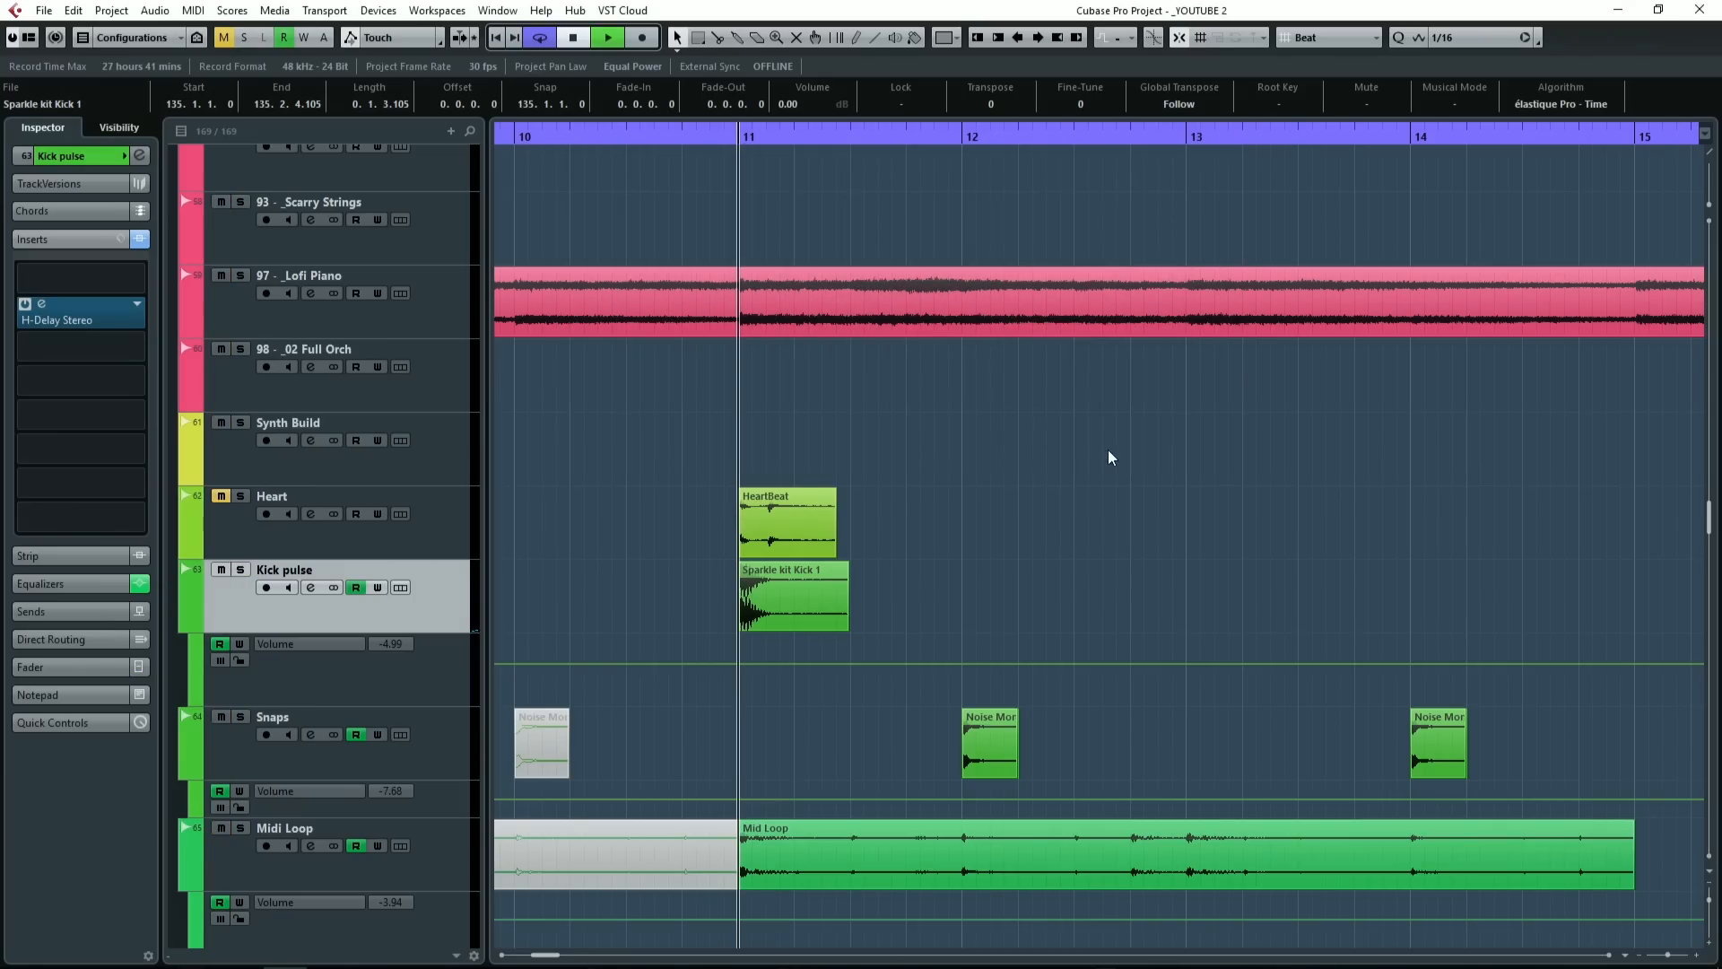
{"action": "key", "text": "space"}
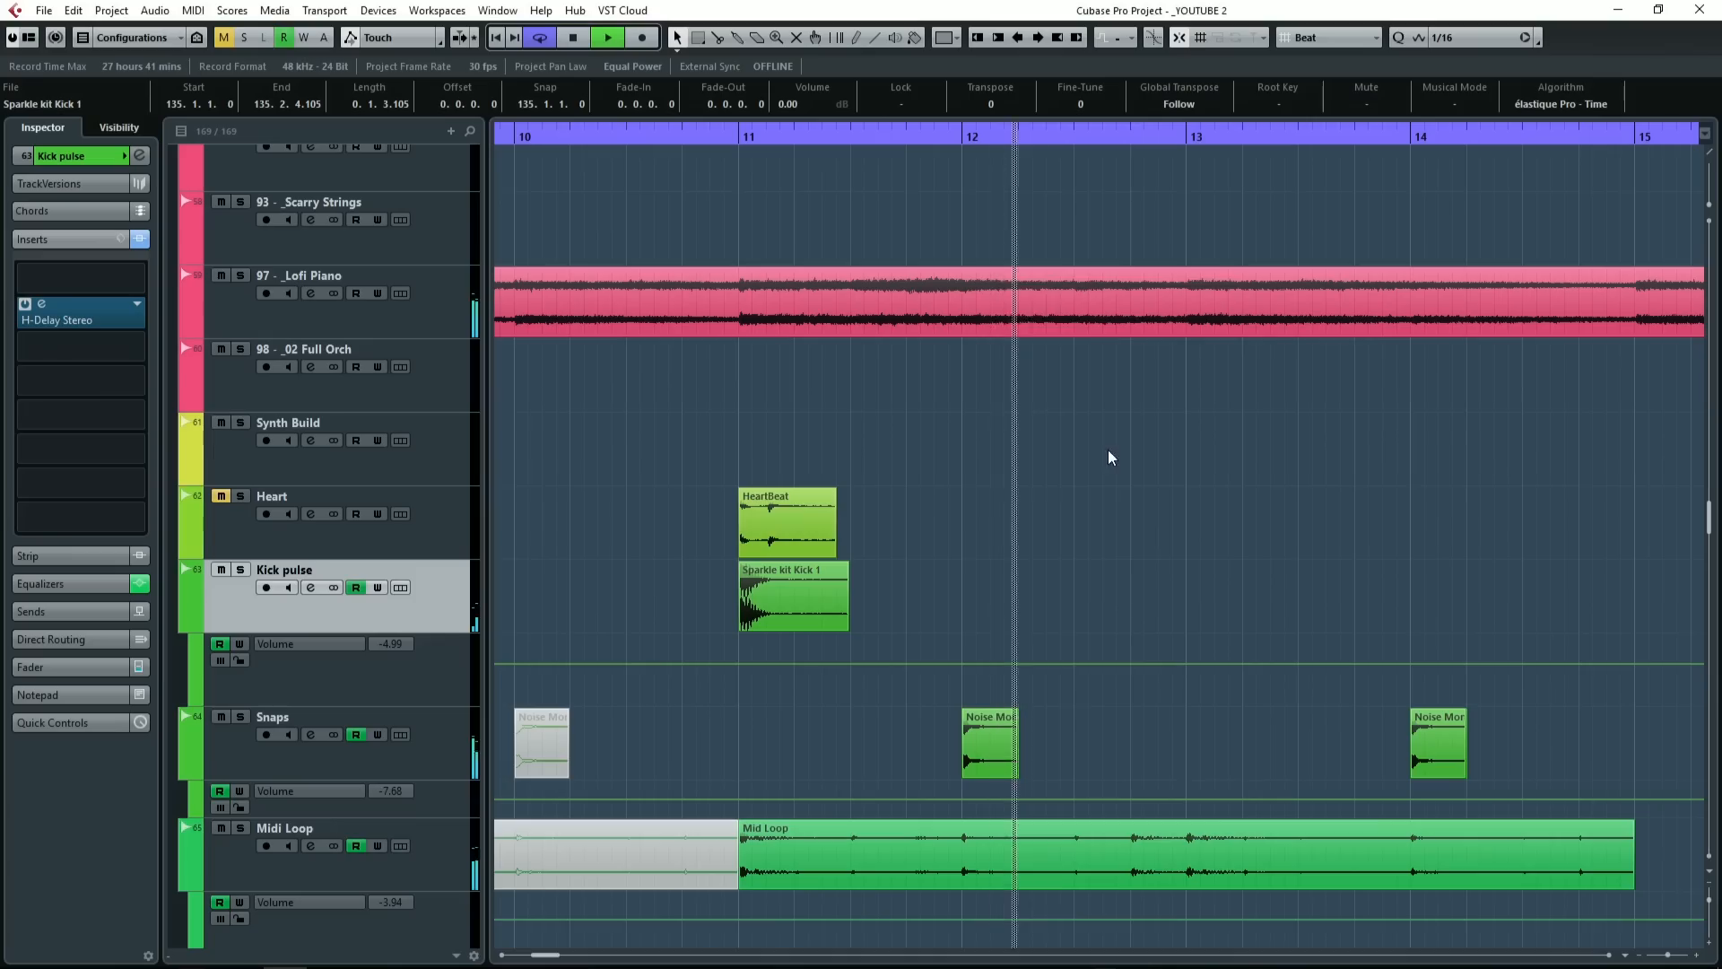
{"action": "key", "text": "space"}
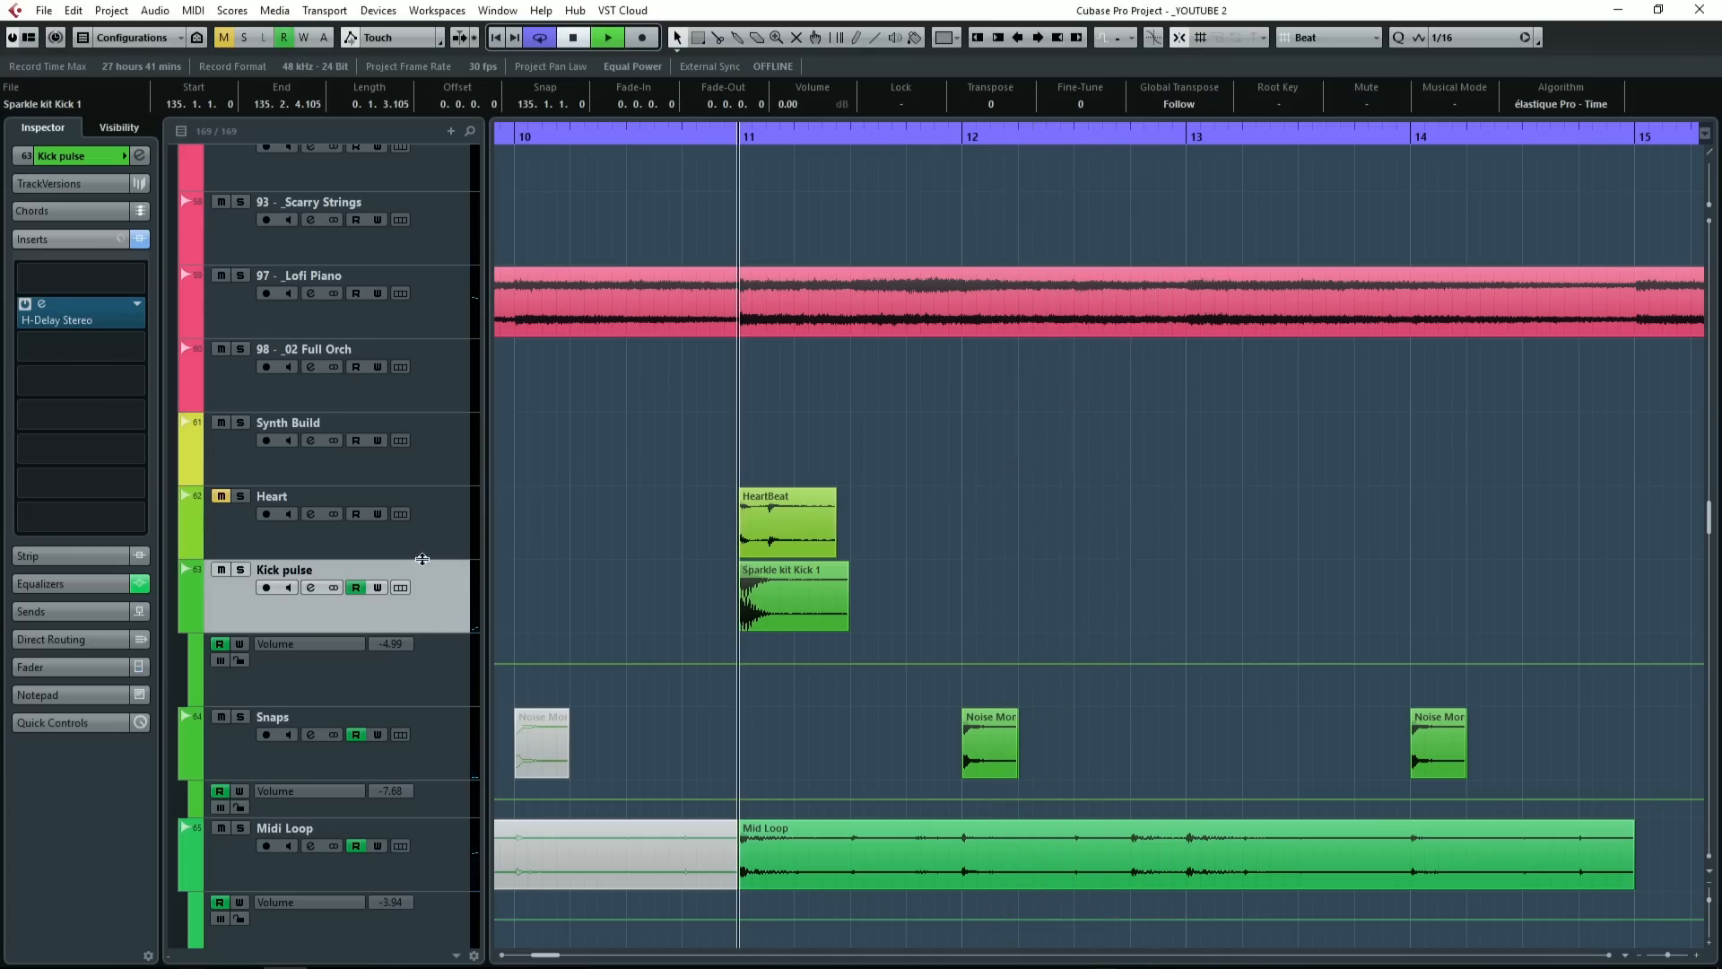
{"action": "key", "text": "space"}
{"action": "key", "text": "space"}
Step: Reopen H-Delay on the Kick pulse track and raise its feedback further while playing the full mix from bar 11
{"action": "left_click", "coordinate": [63, 320]}
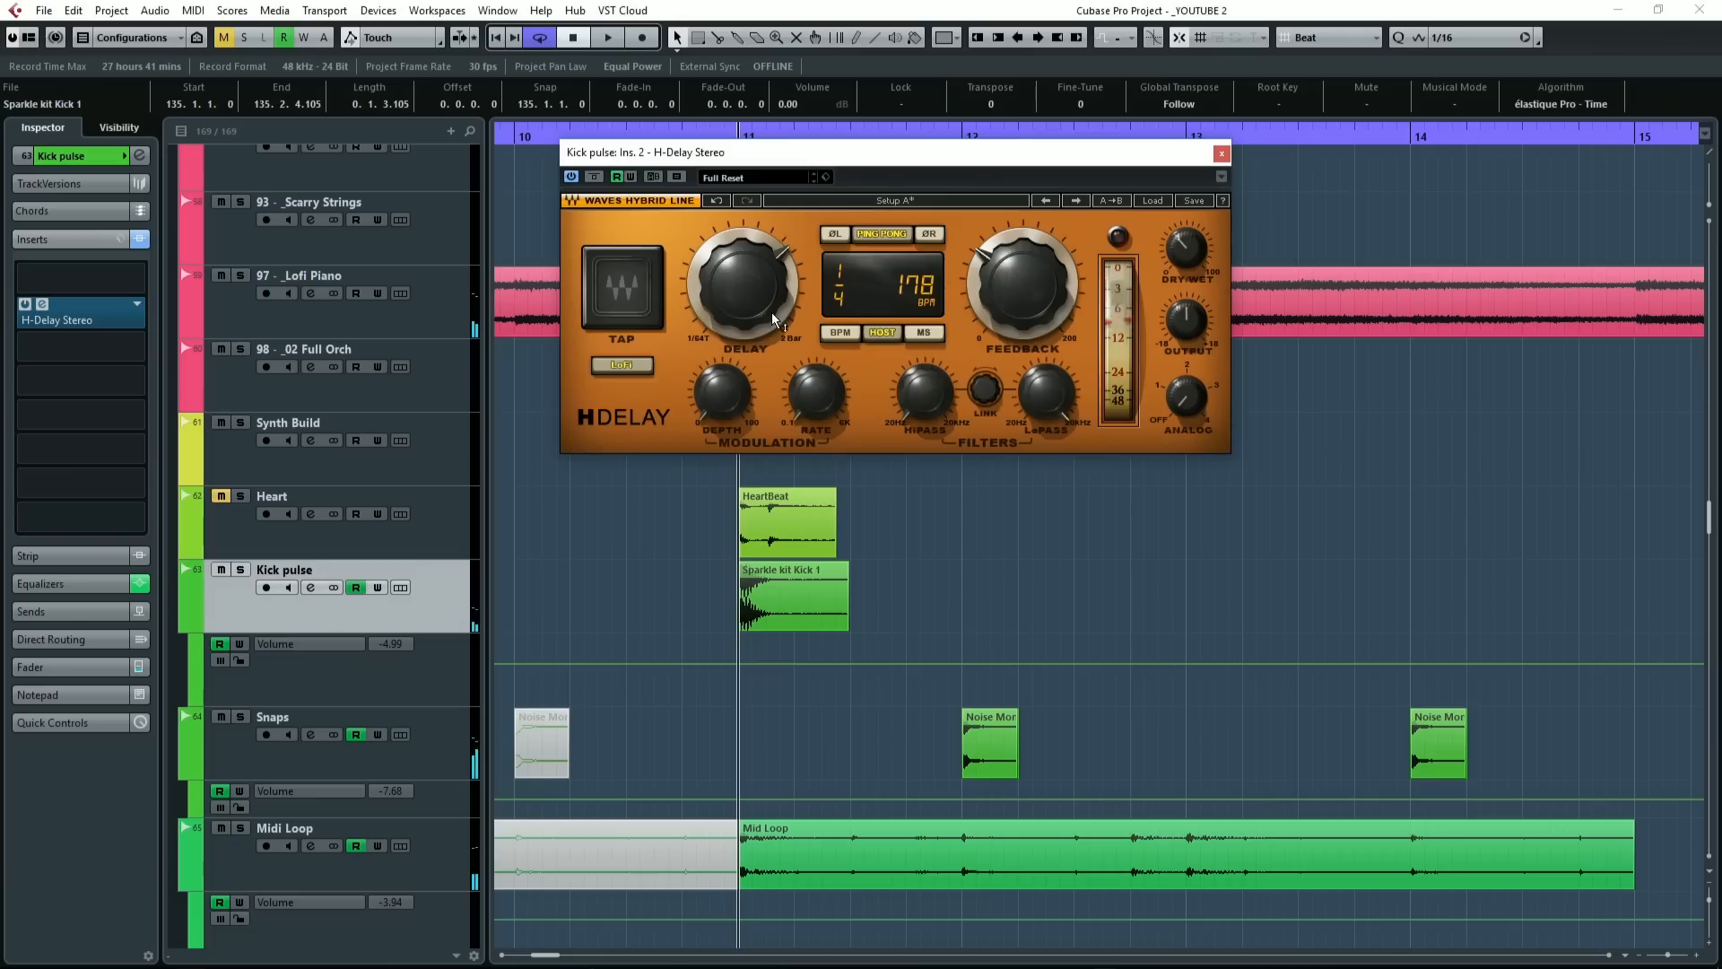
{"action": "left_click_drag", "start_coordinate": [1193, 248], "coordinate": [1193, 237]}
{"action": "left_click_drag", "start_coordinate": [1020, 269], "coordinate": [1020, 269]}
{"action": "key", "text": "space"}
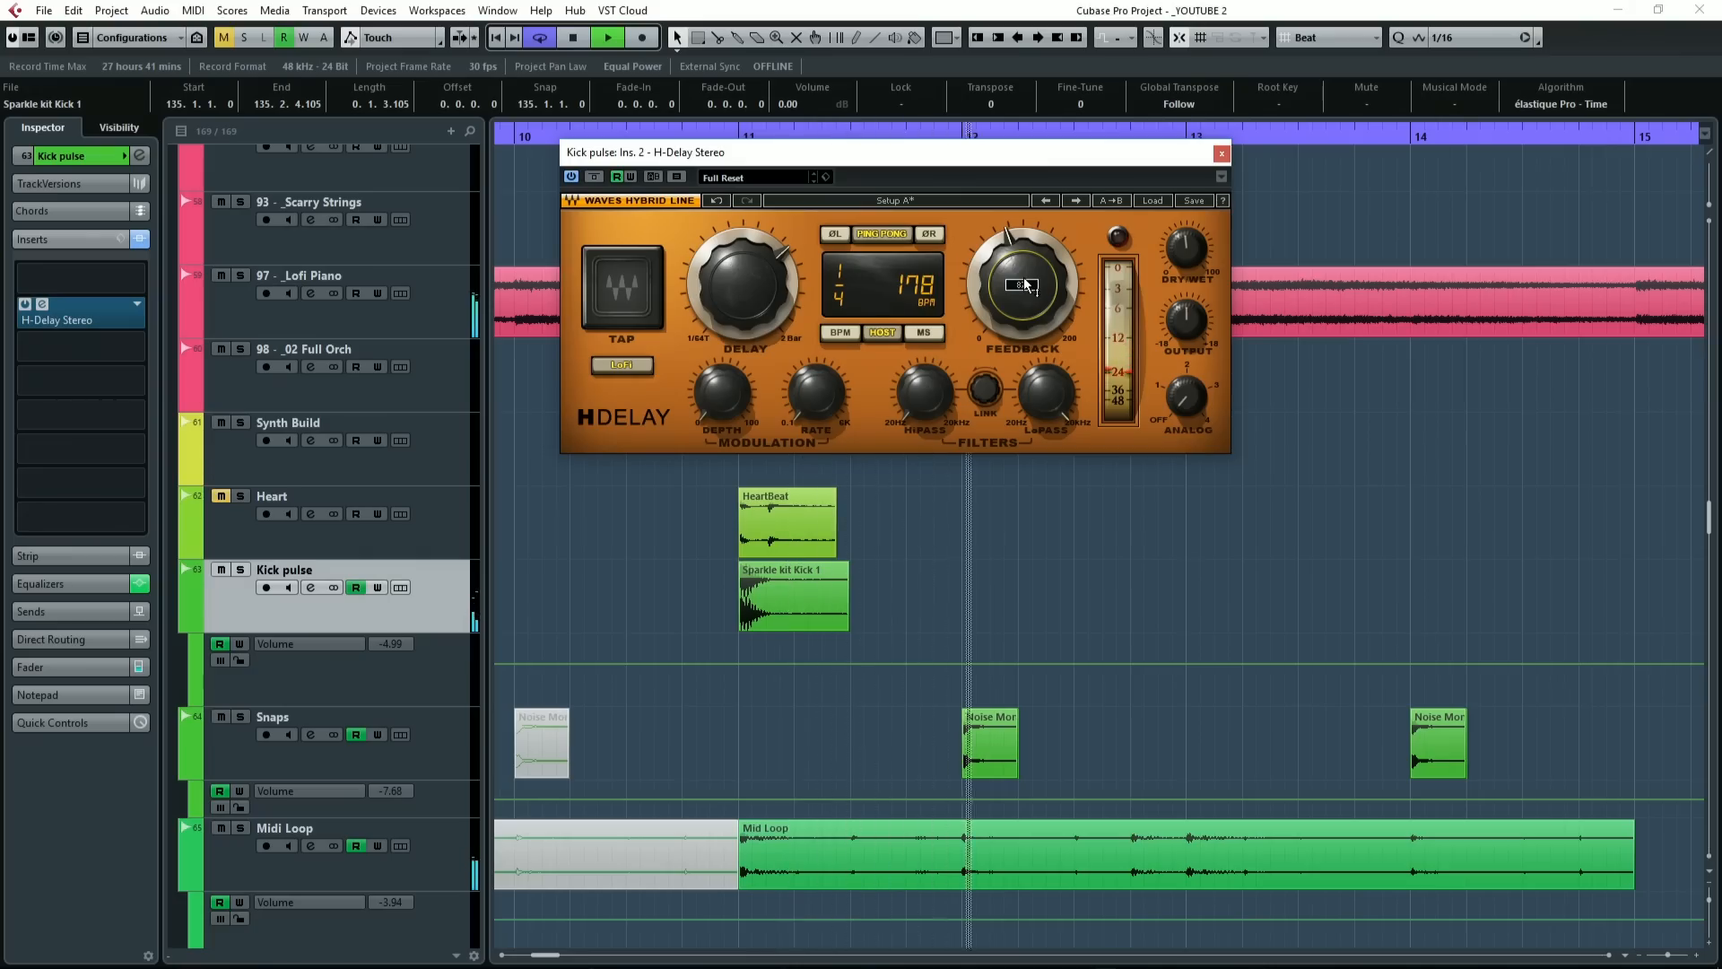
{"action": "key", "text": "space"}
Step: Load RoomWorks SE into the third Kick pulse insert slot, solo the track and set the reverb time to 1.57 during playback
{"action": "left_click", "coordinate": [83, 343]}
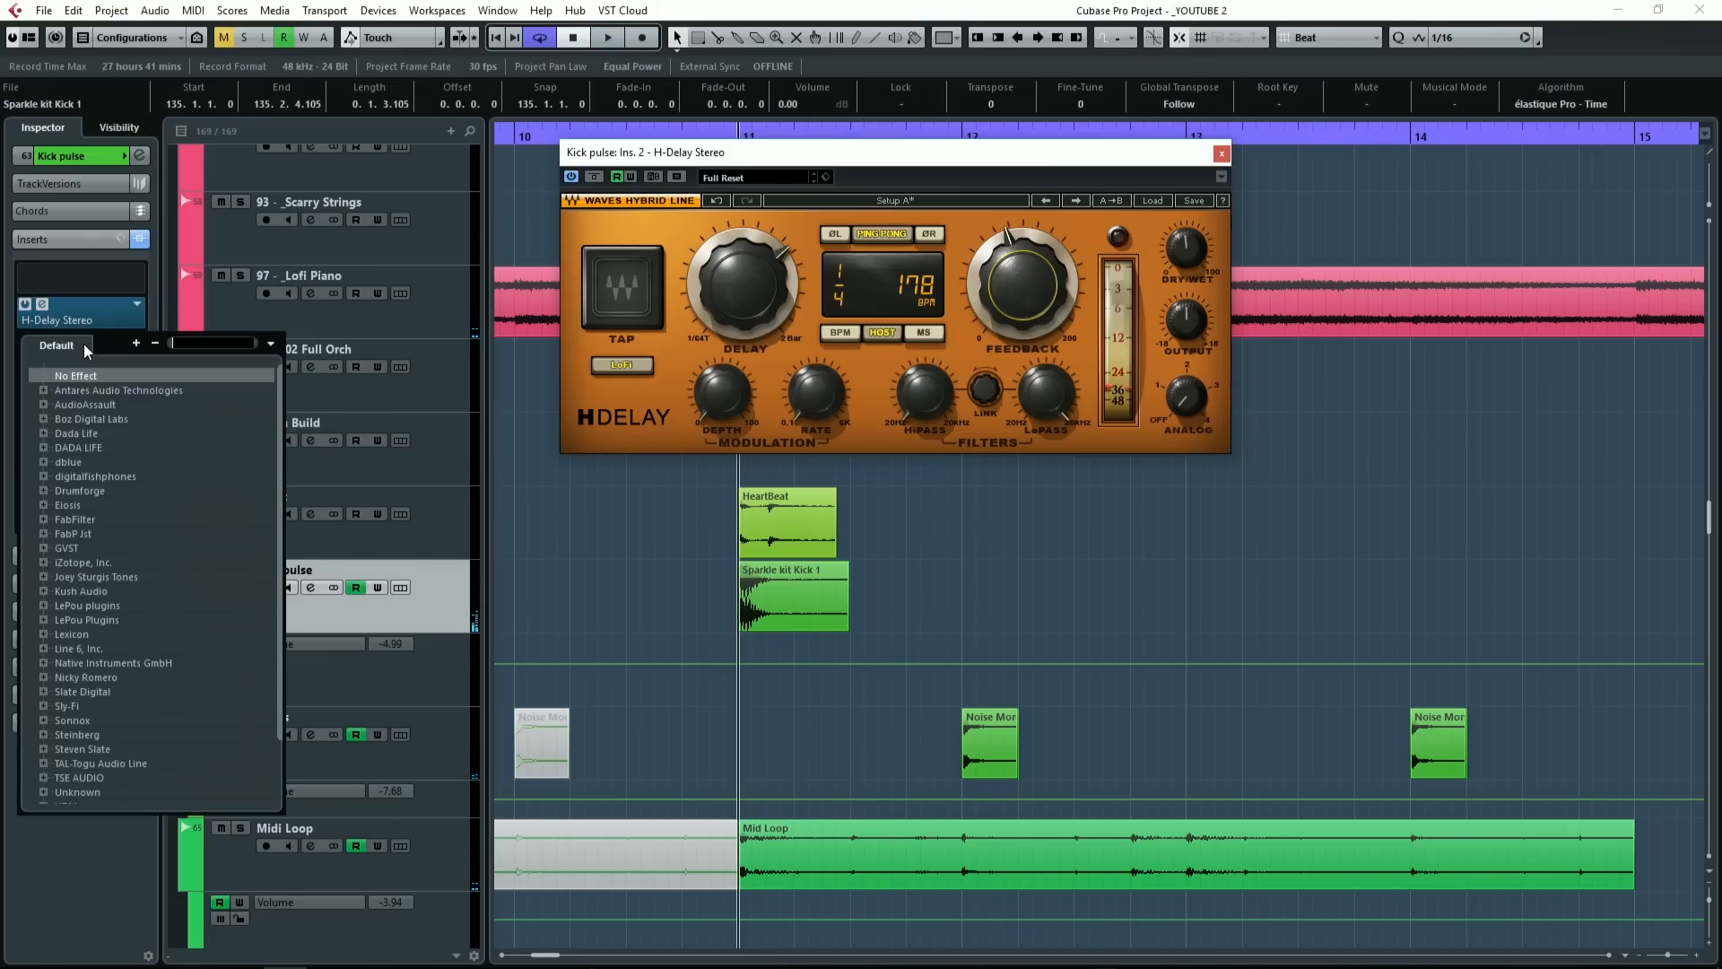
{"action": "type", "text": "room"}
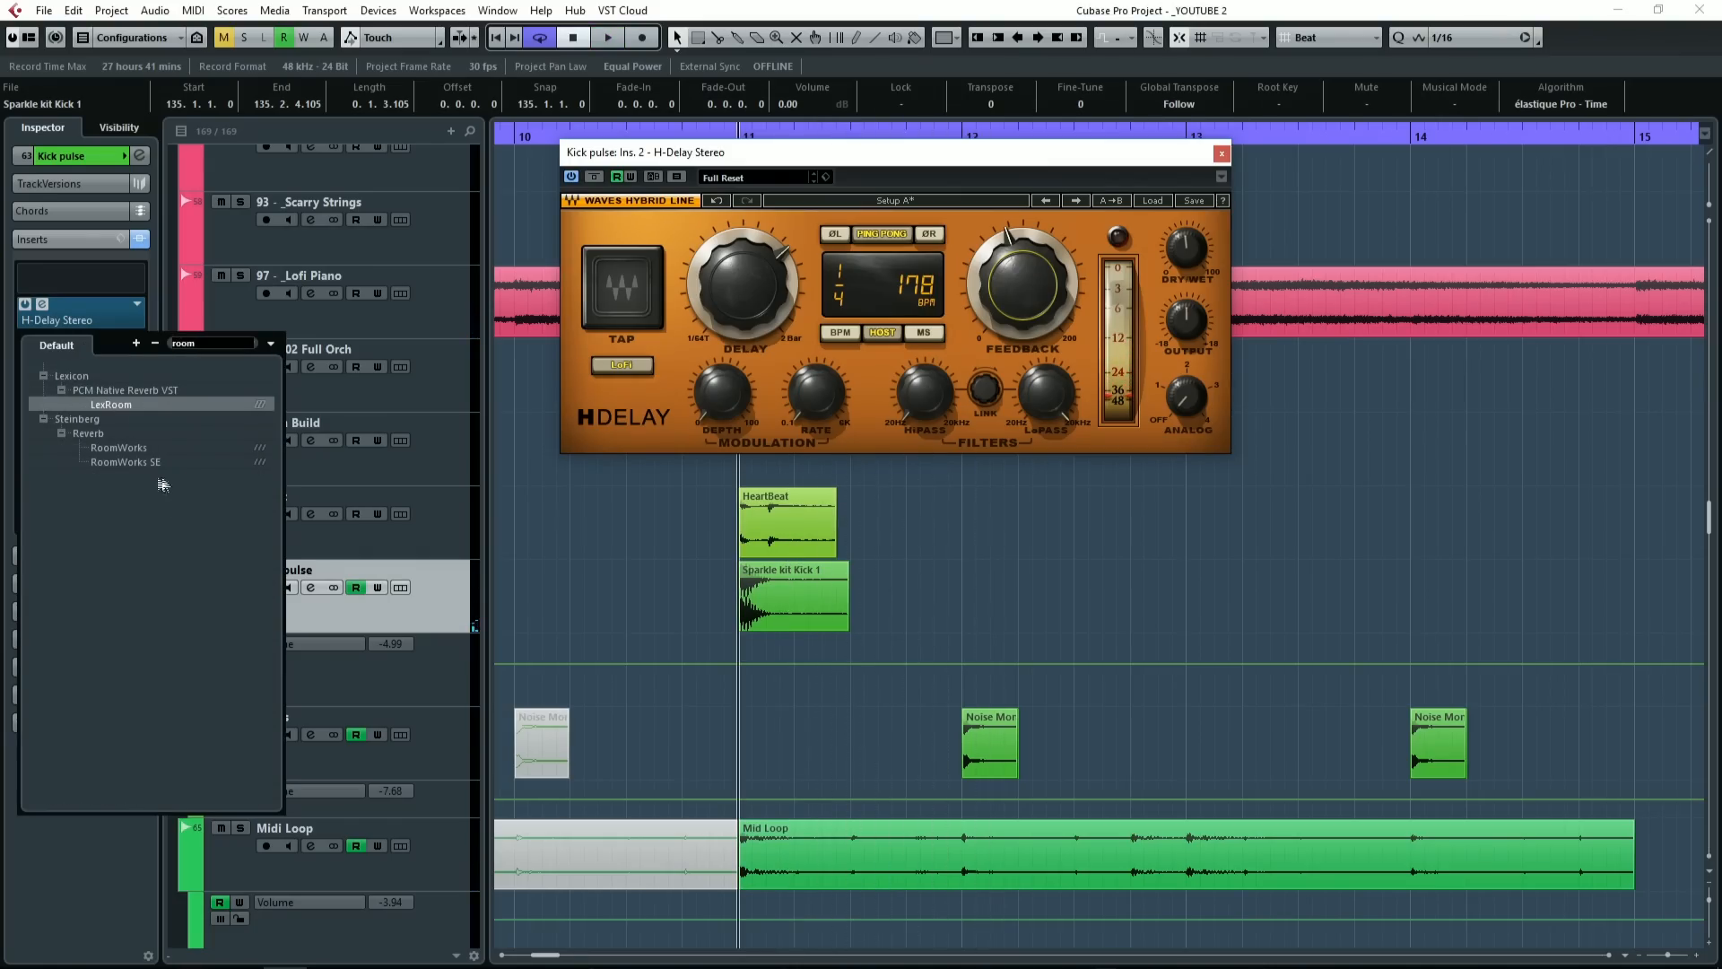
{"action": "left_click", "coordinate": [147, 459]}
{"action": "left_click", "coordinate": [240, 570]}
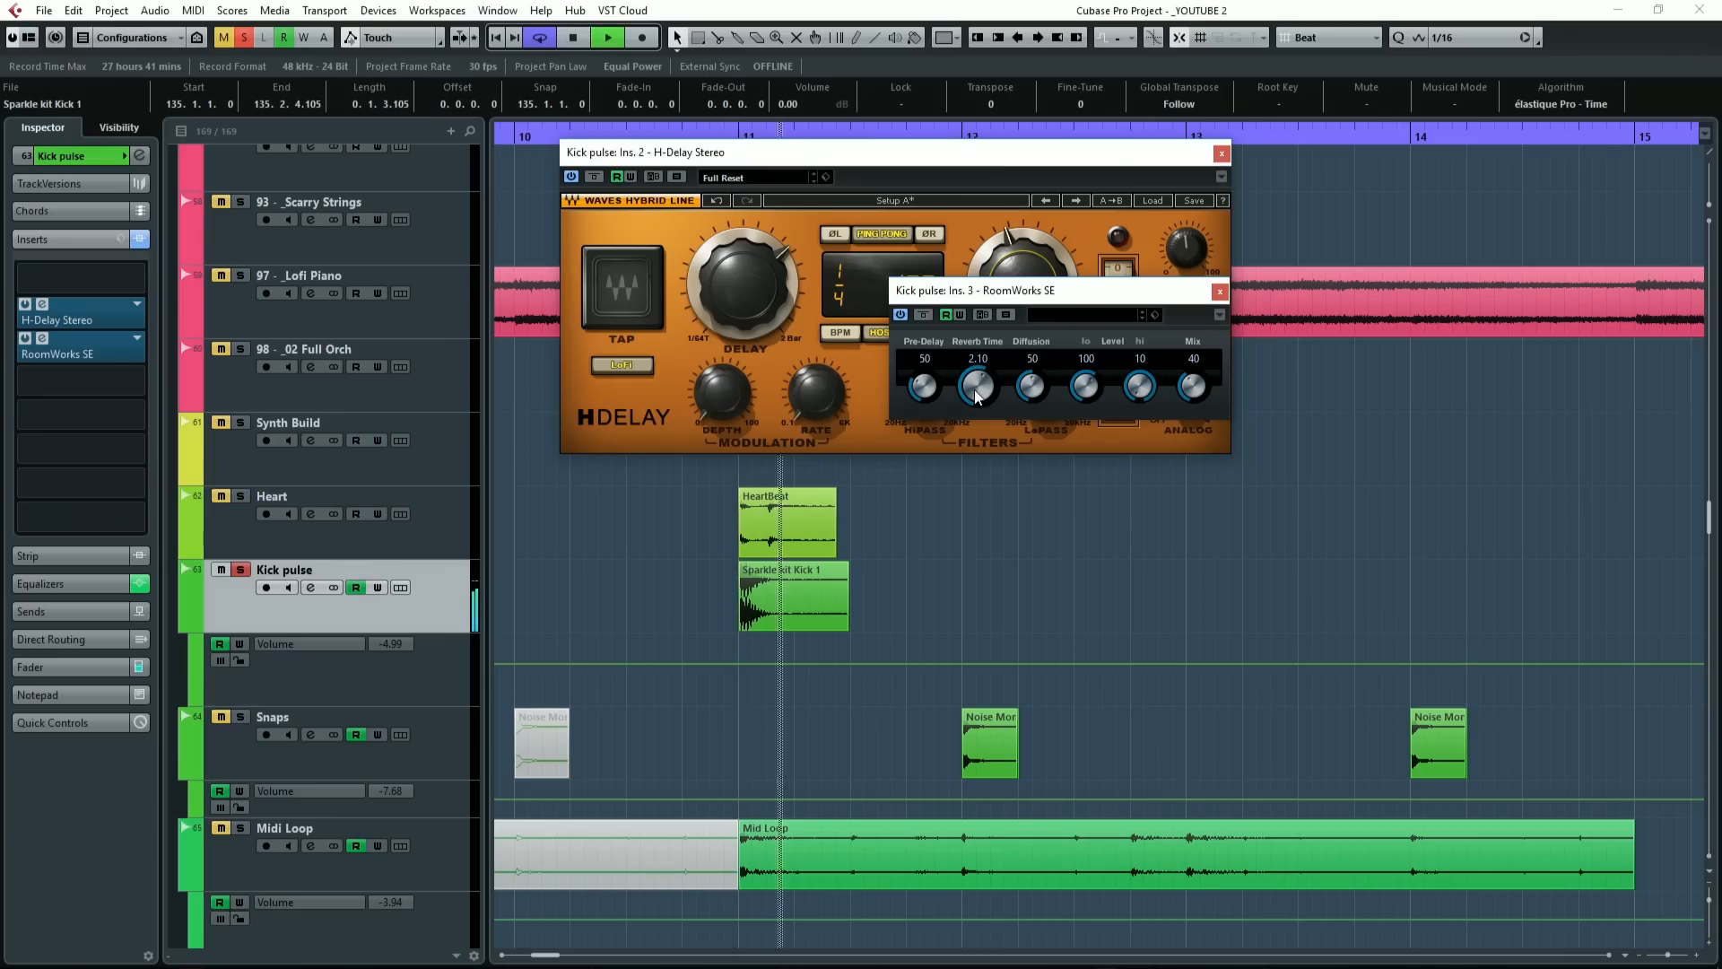
{"action": "left_click_drag", "start_coordinate": [976, 387], "coordinate": [963, 391]}
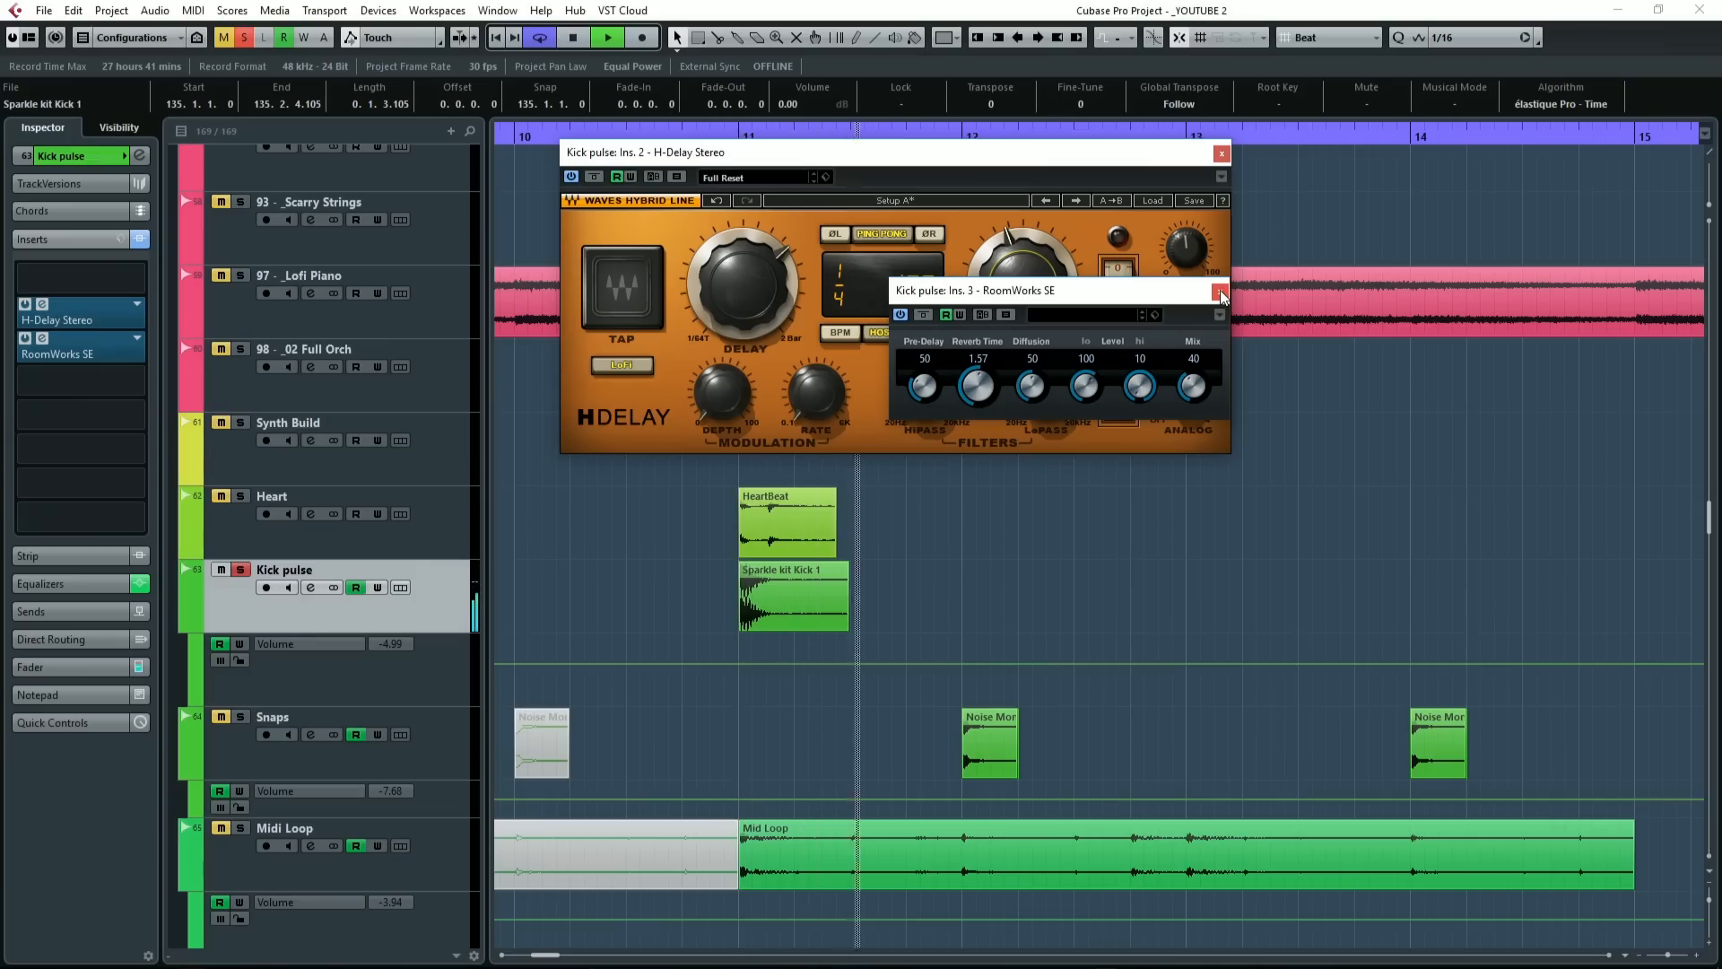
{"action": "key", "text": "space"}
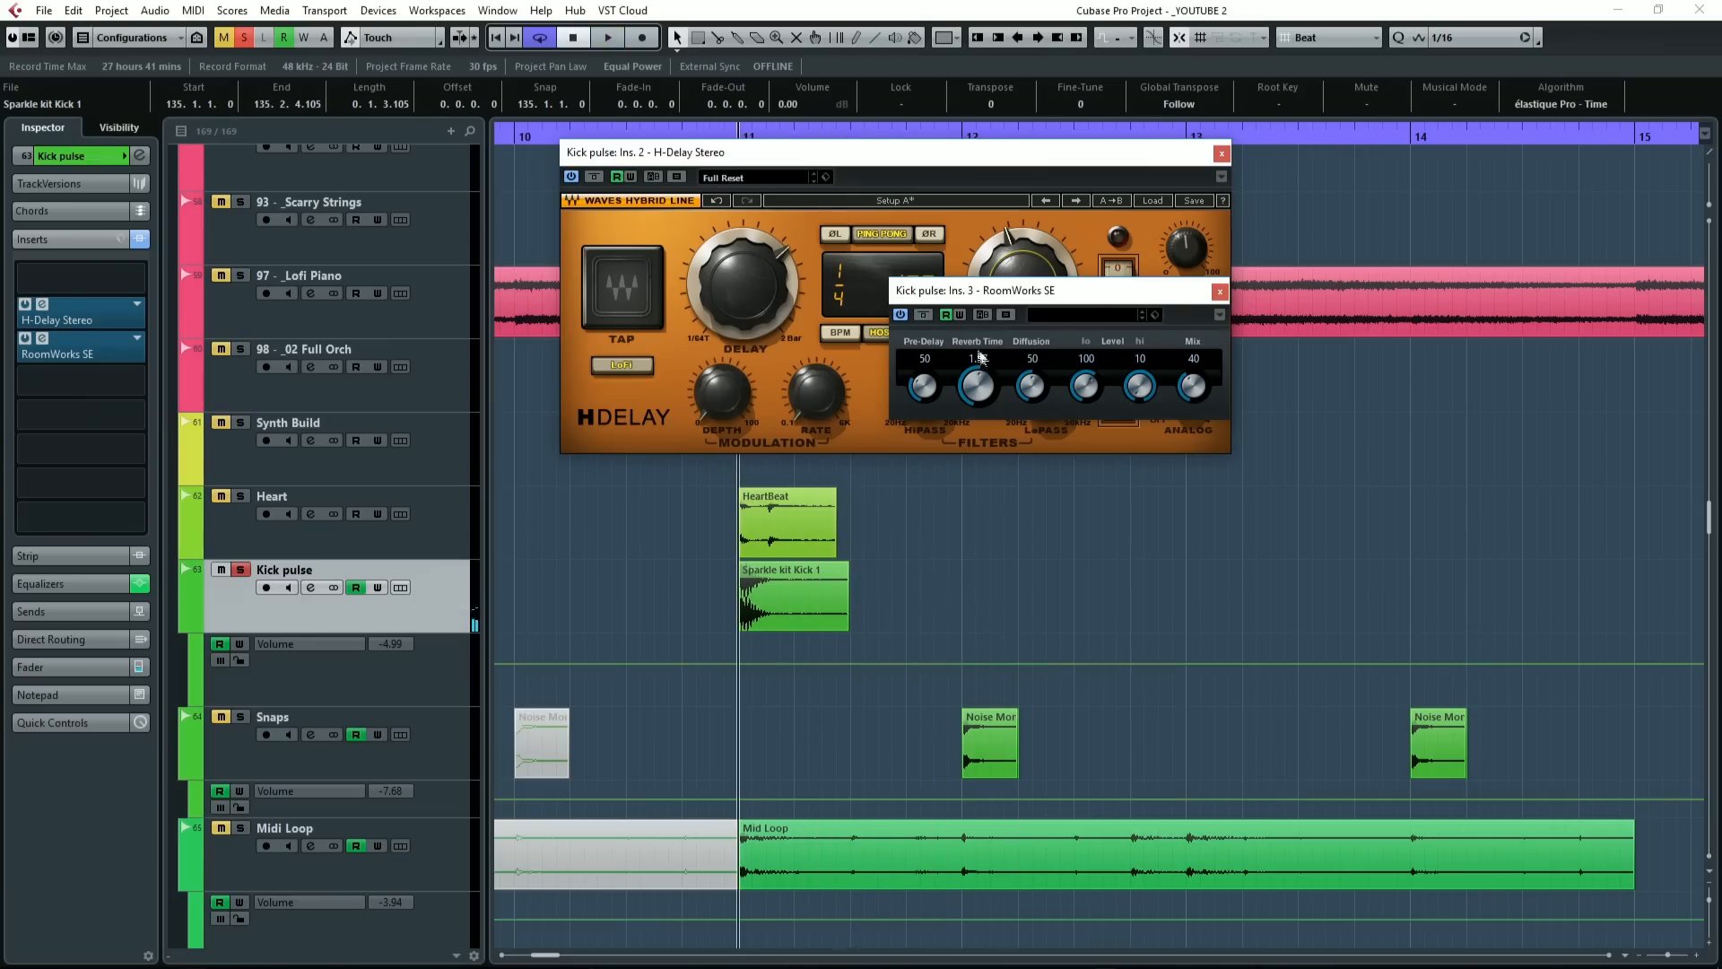
{"action": "key", "text": "space"}
Step: Bypass H-Delay for comparison and separate the H-Delay and RoomWorks SE windows
{"action": "left_click", "coordinate": [928, 315]}
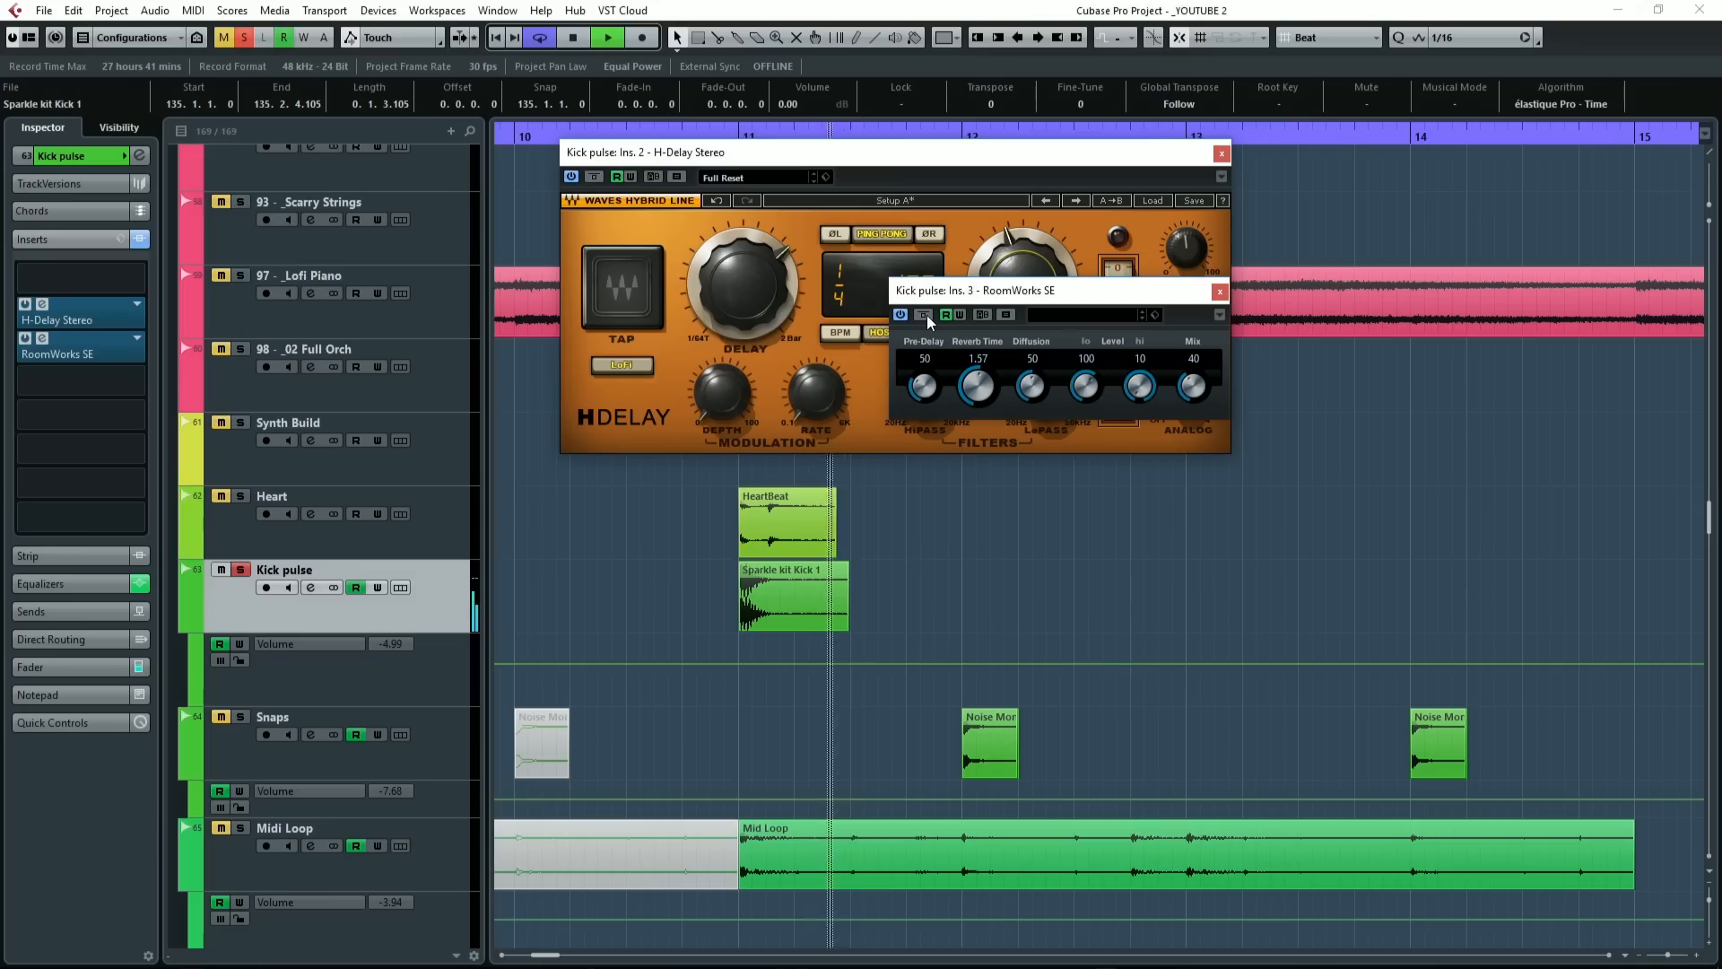
{"action": "key", "text": "space"}
{"action": "key", "text": "space"}
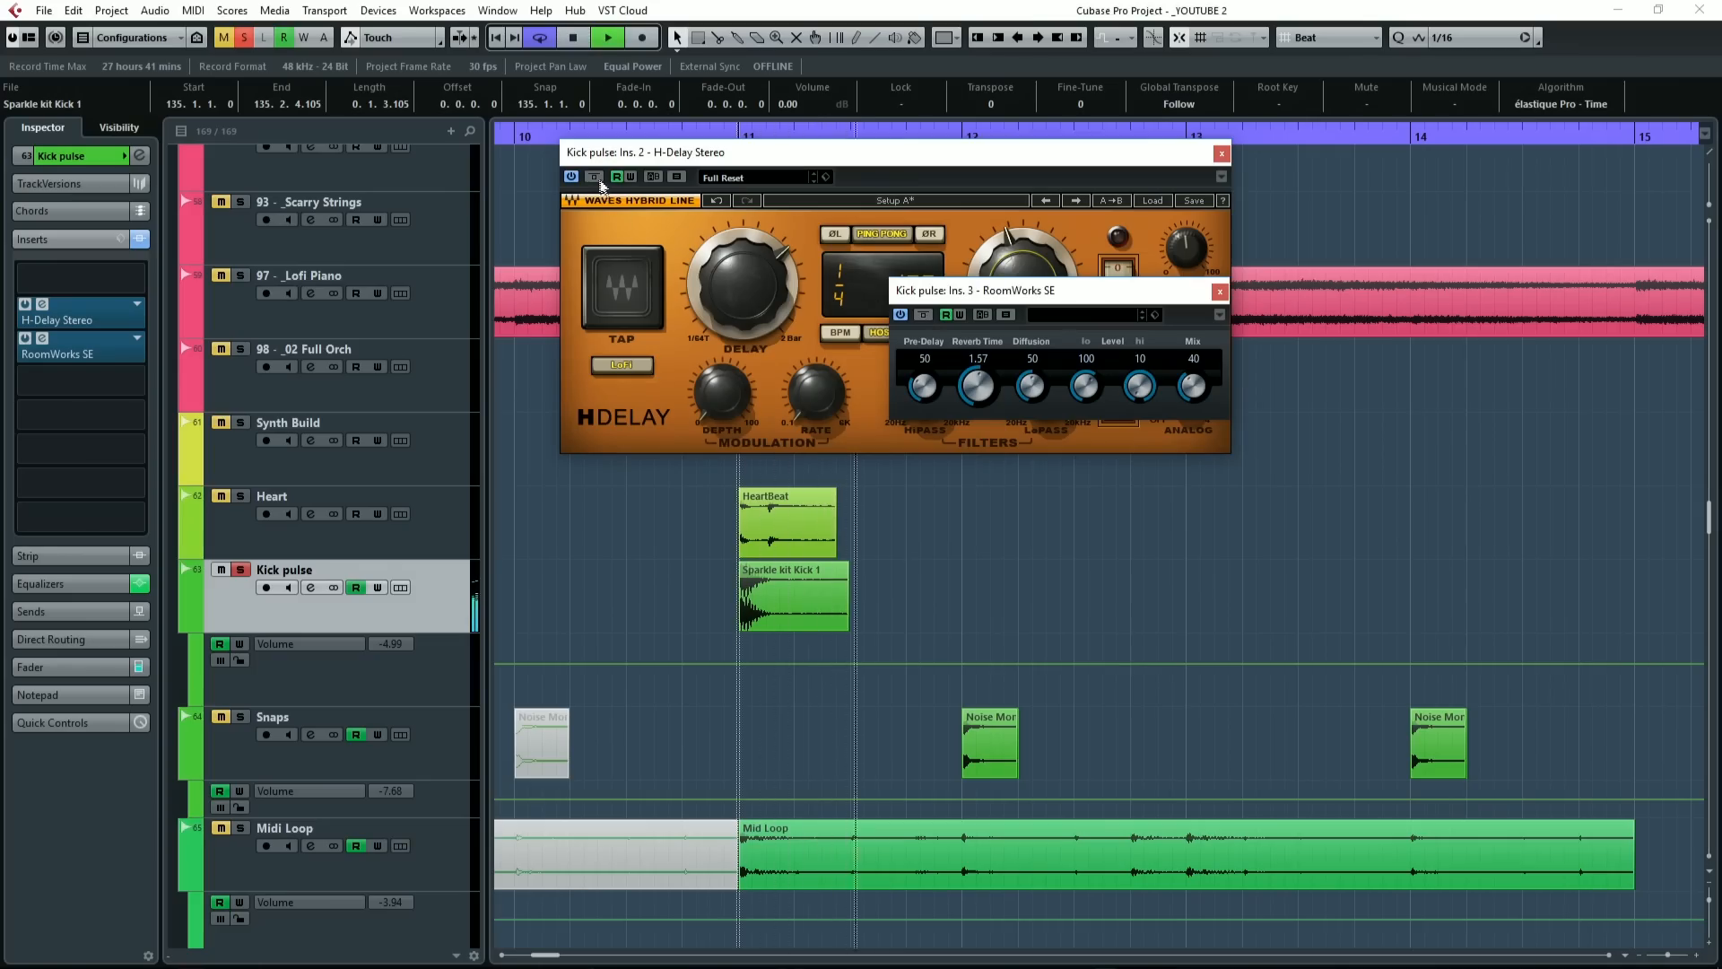
{"action": "left_click", "coordinate": [801, 262]}
{"action": "left_click_drag", "start_coordinate": [919, 155], "coordinate": [692, 92]}
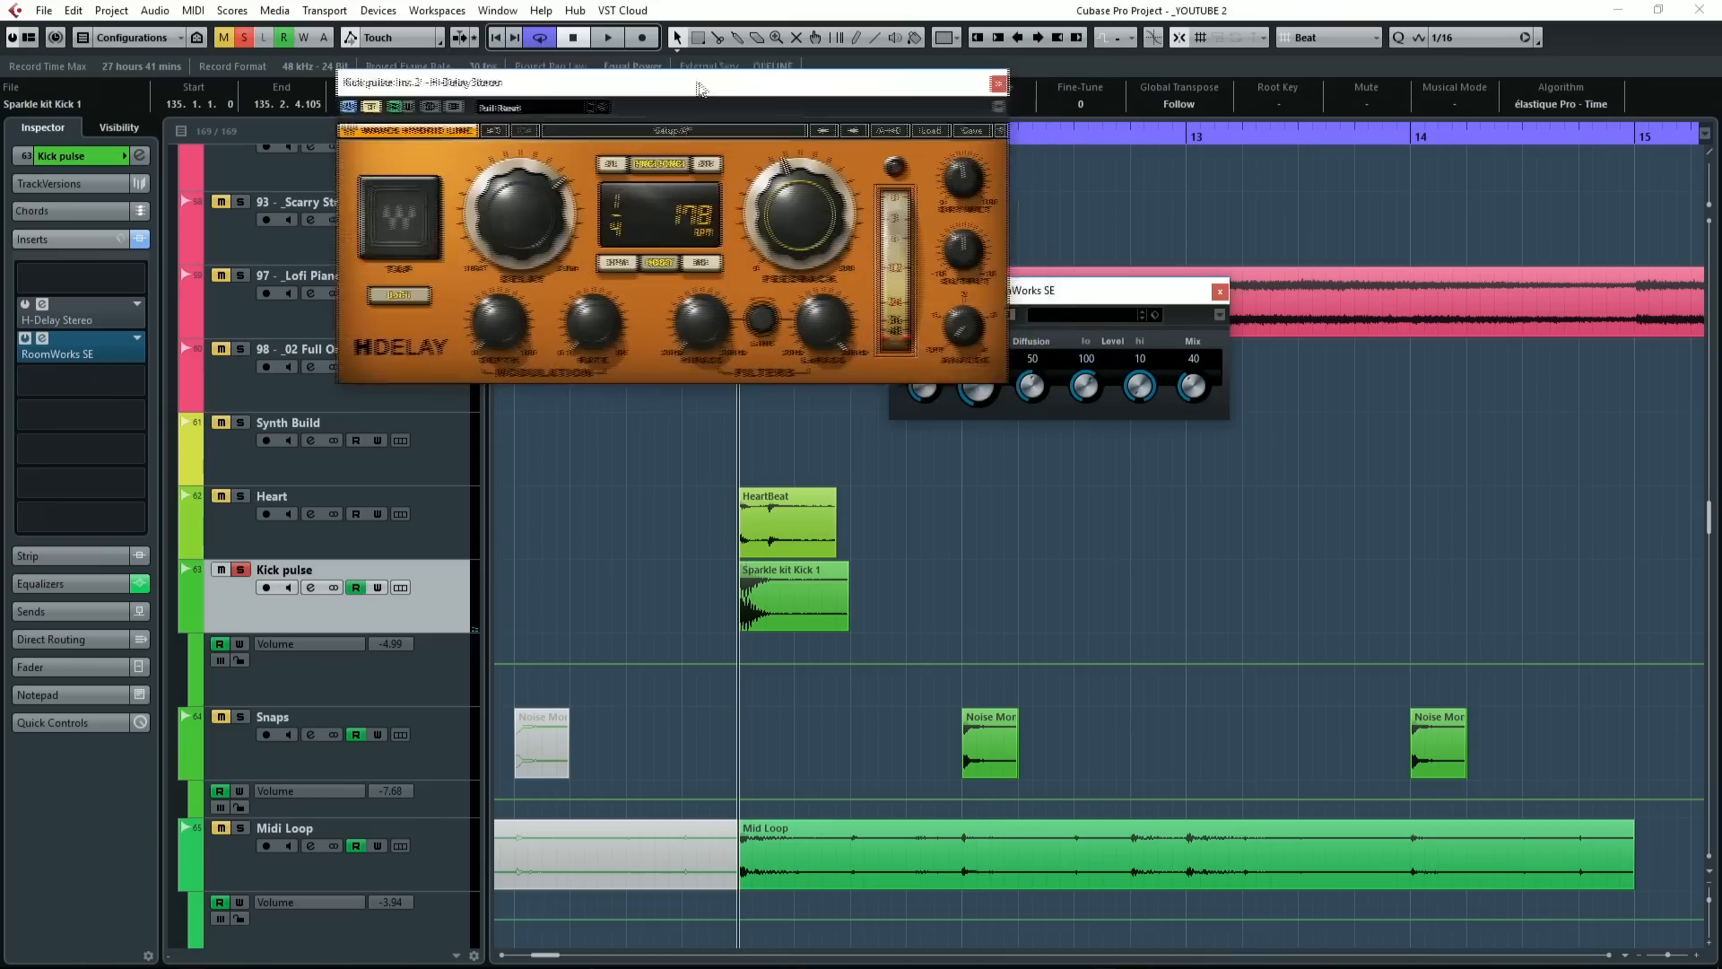
{"action": "left_click", "coordinate": [997, 298]}
{"action": "left_click_drag", "start_coordinate": [997, 297], "coordinate": [1175, 226]}
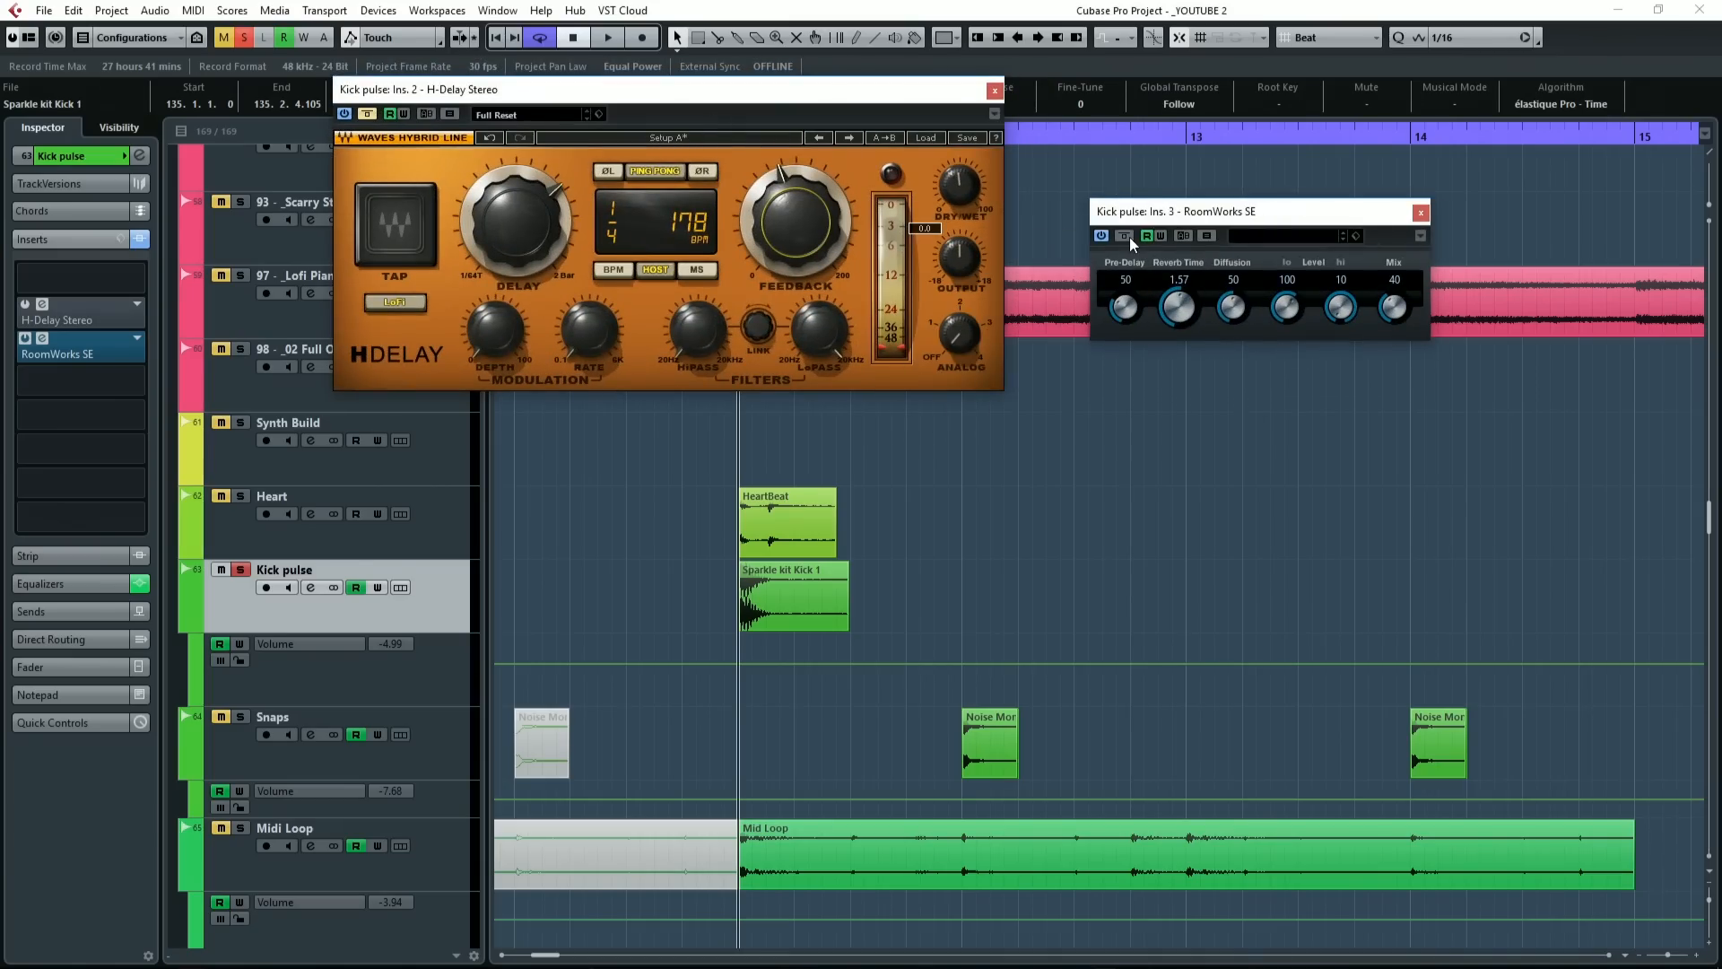
Step: Audition the soloed kick with its inserts and equalizer bypassed, and reactivate the processing
{"action": "key", "text": "space"}
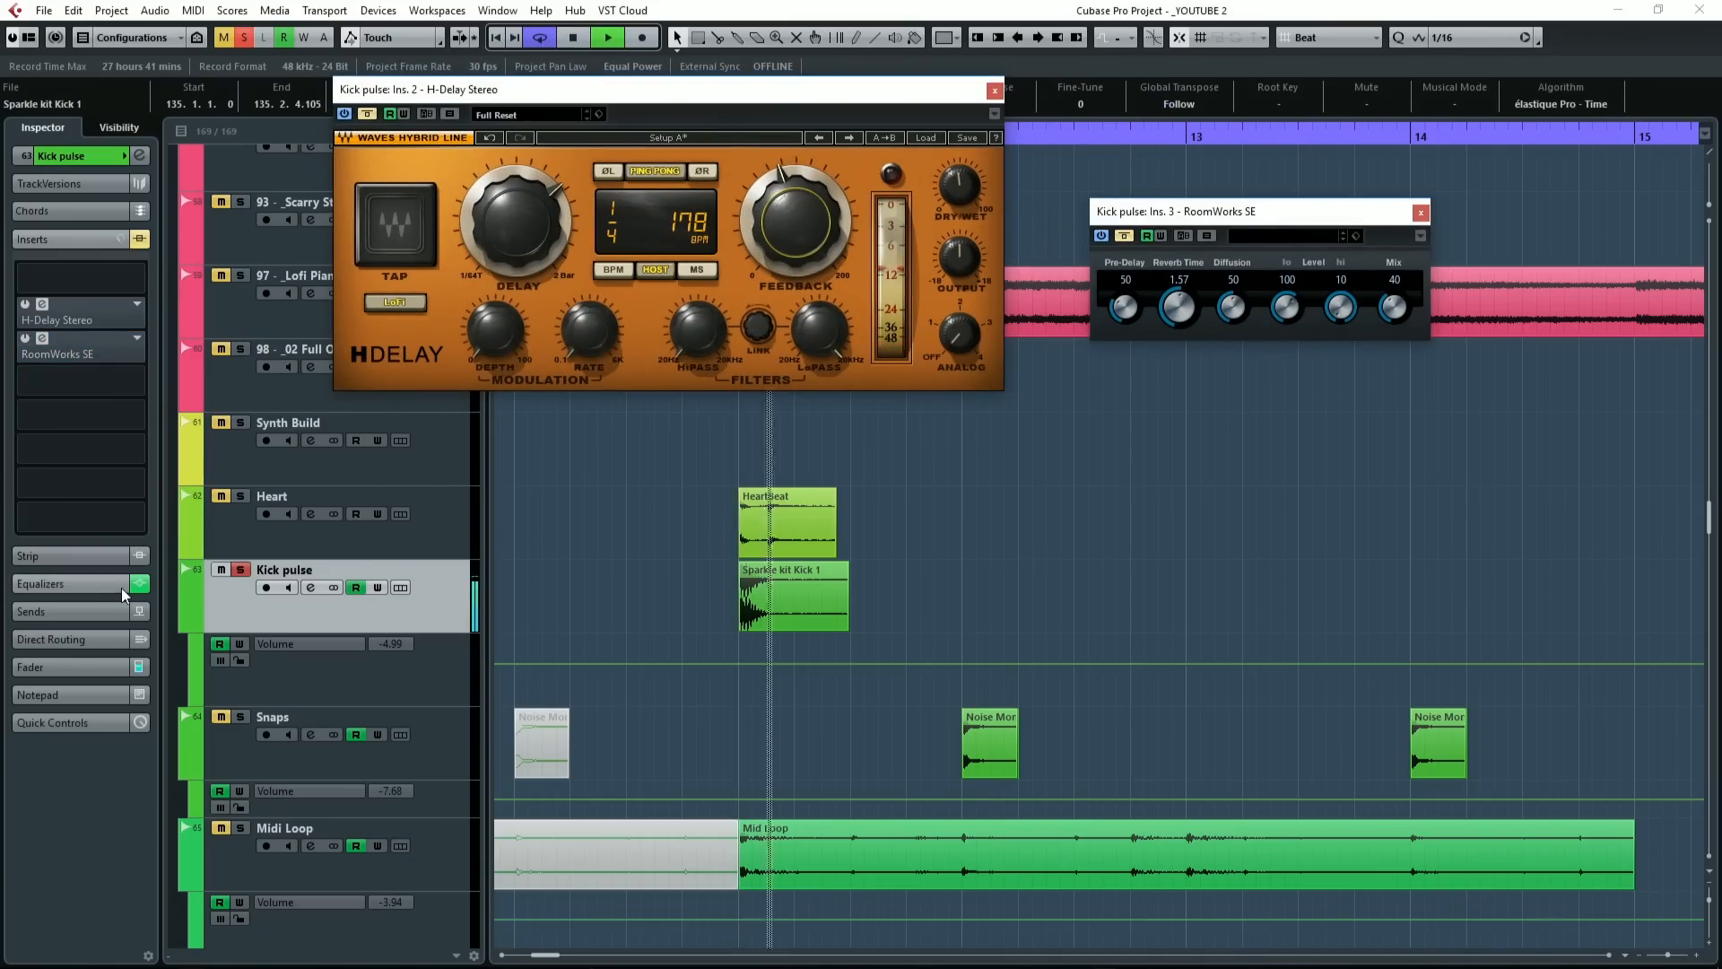
{"action": "key", "text": "space"}
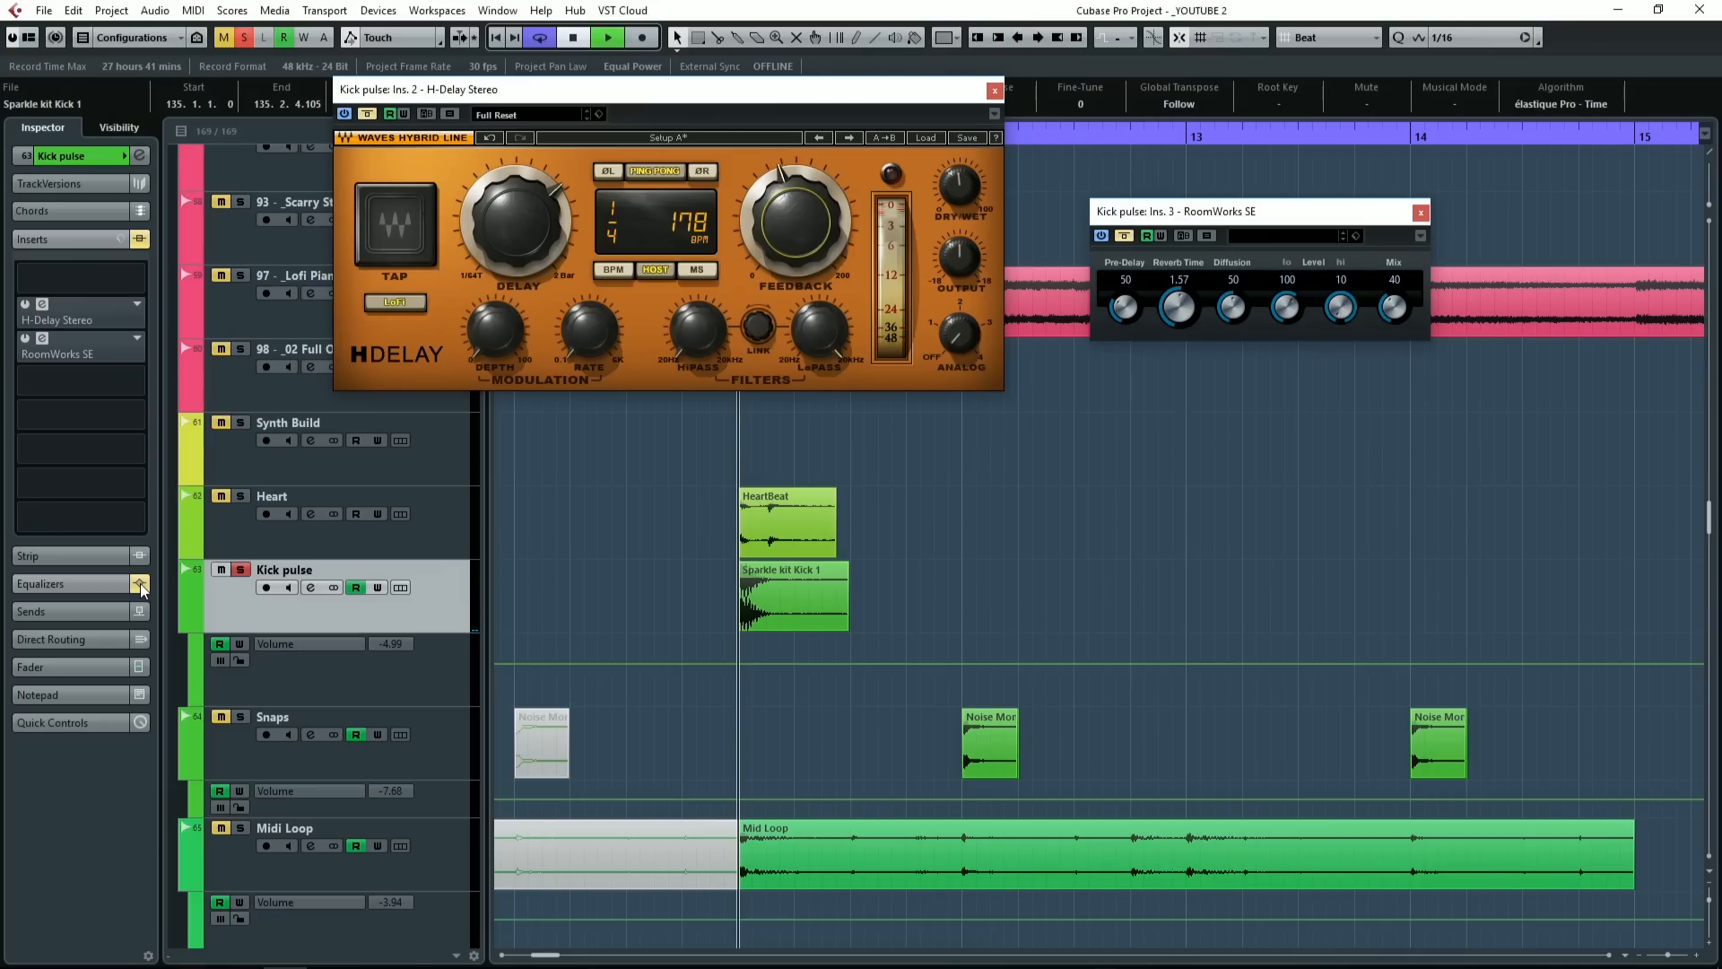
{"action": "key", "text": "space"}
{"action": "left_click", "coordinate": [140, 583]}
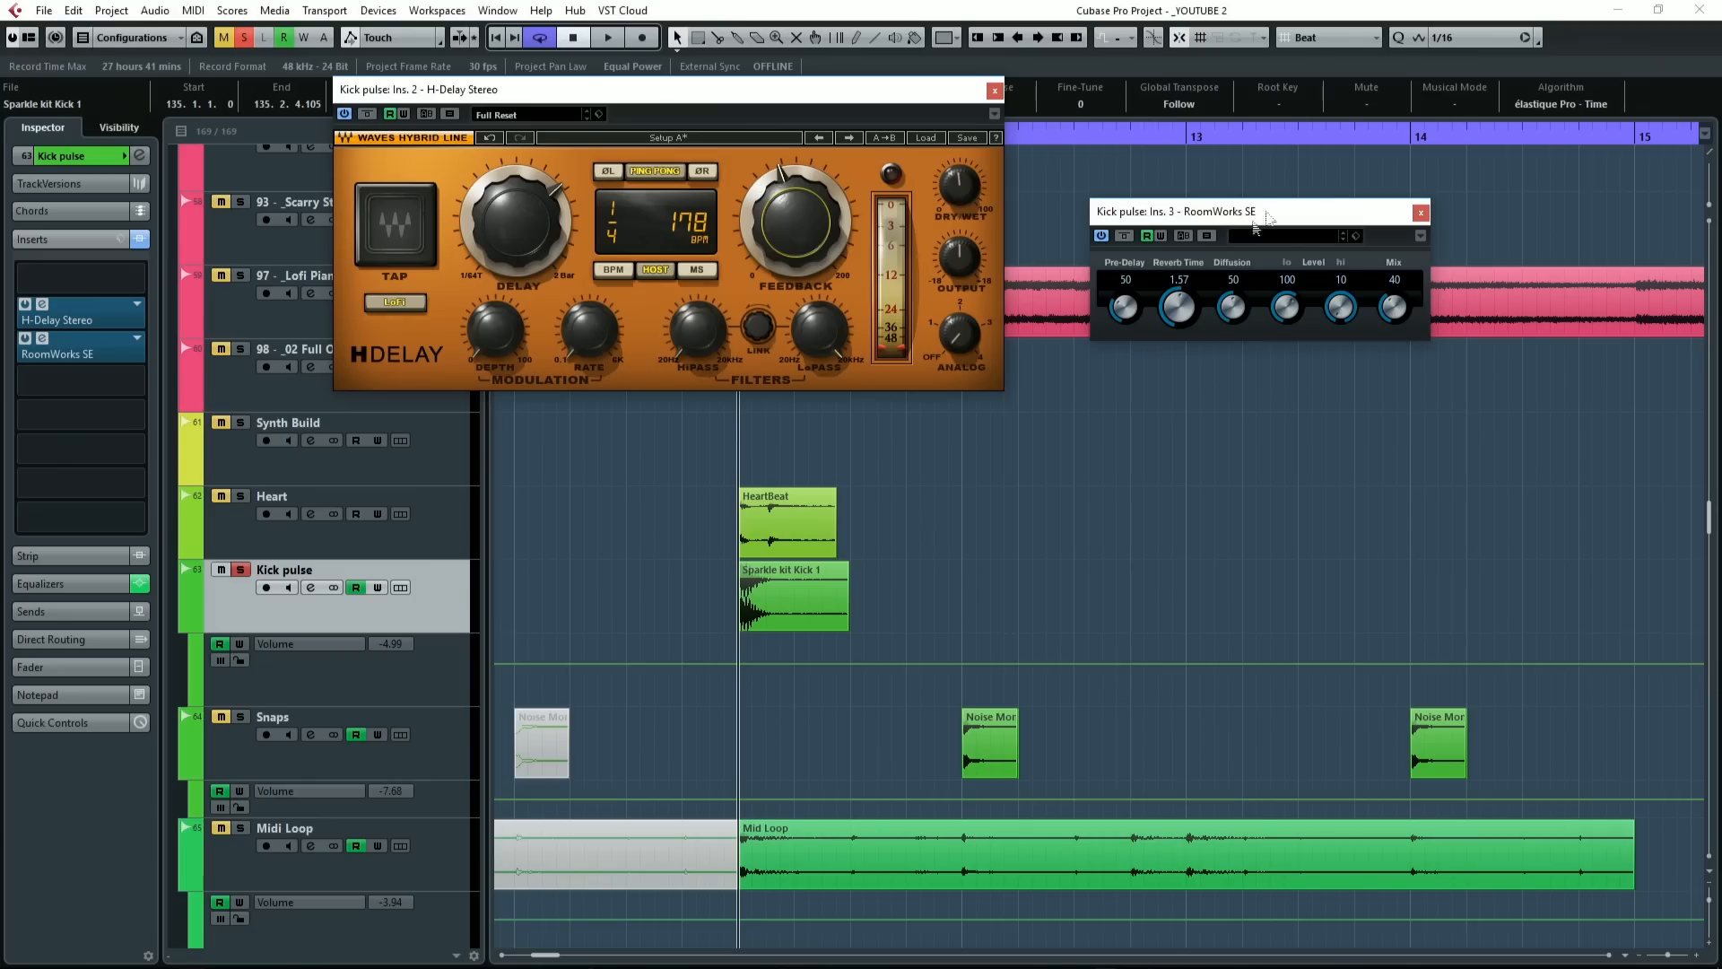
Step: Close both plug-in windows, unsolo the Kick pulse track and play it in the mix from bar 11
{"action": "left_click", "coordinate": [995, 91]}
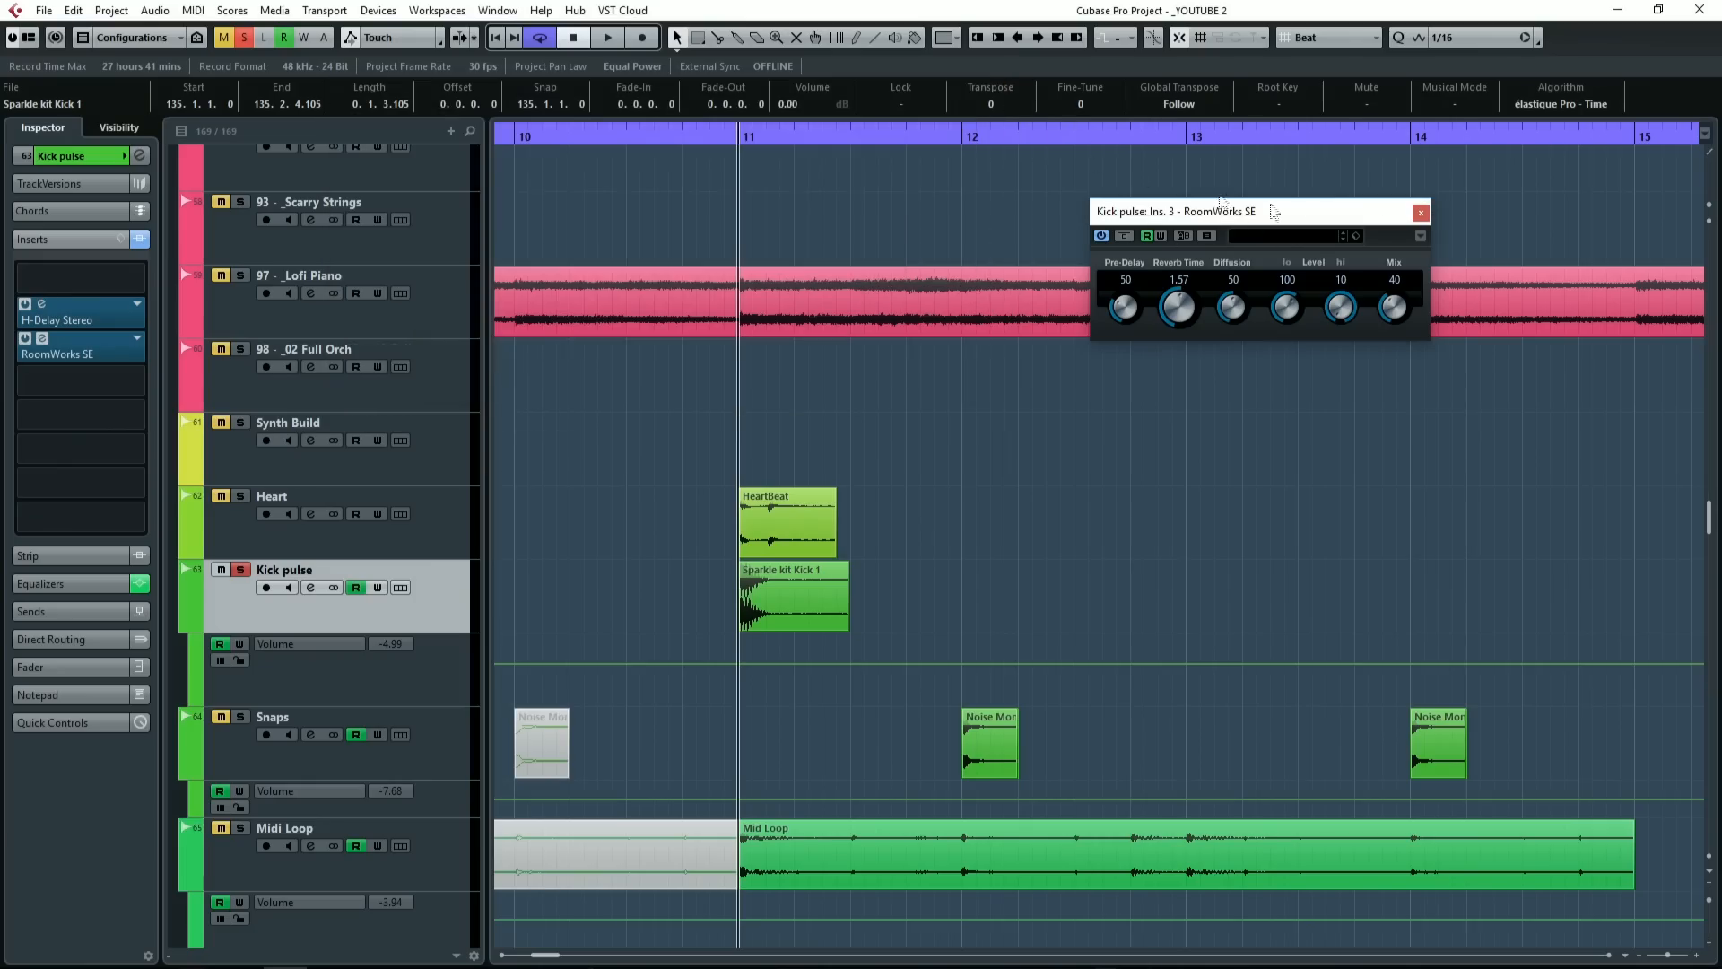
{"action": "left_click", "coordinate": [1421, 215]}
{"action": "key", "text": "space"}
{"action": "left_click", "coordinate": [240, 571]}
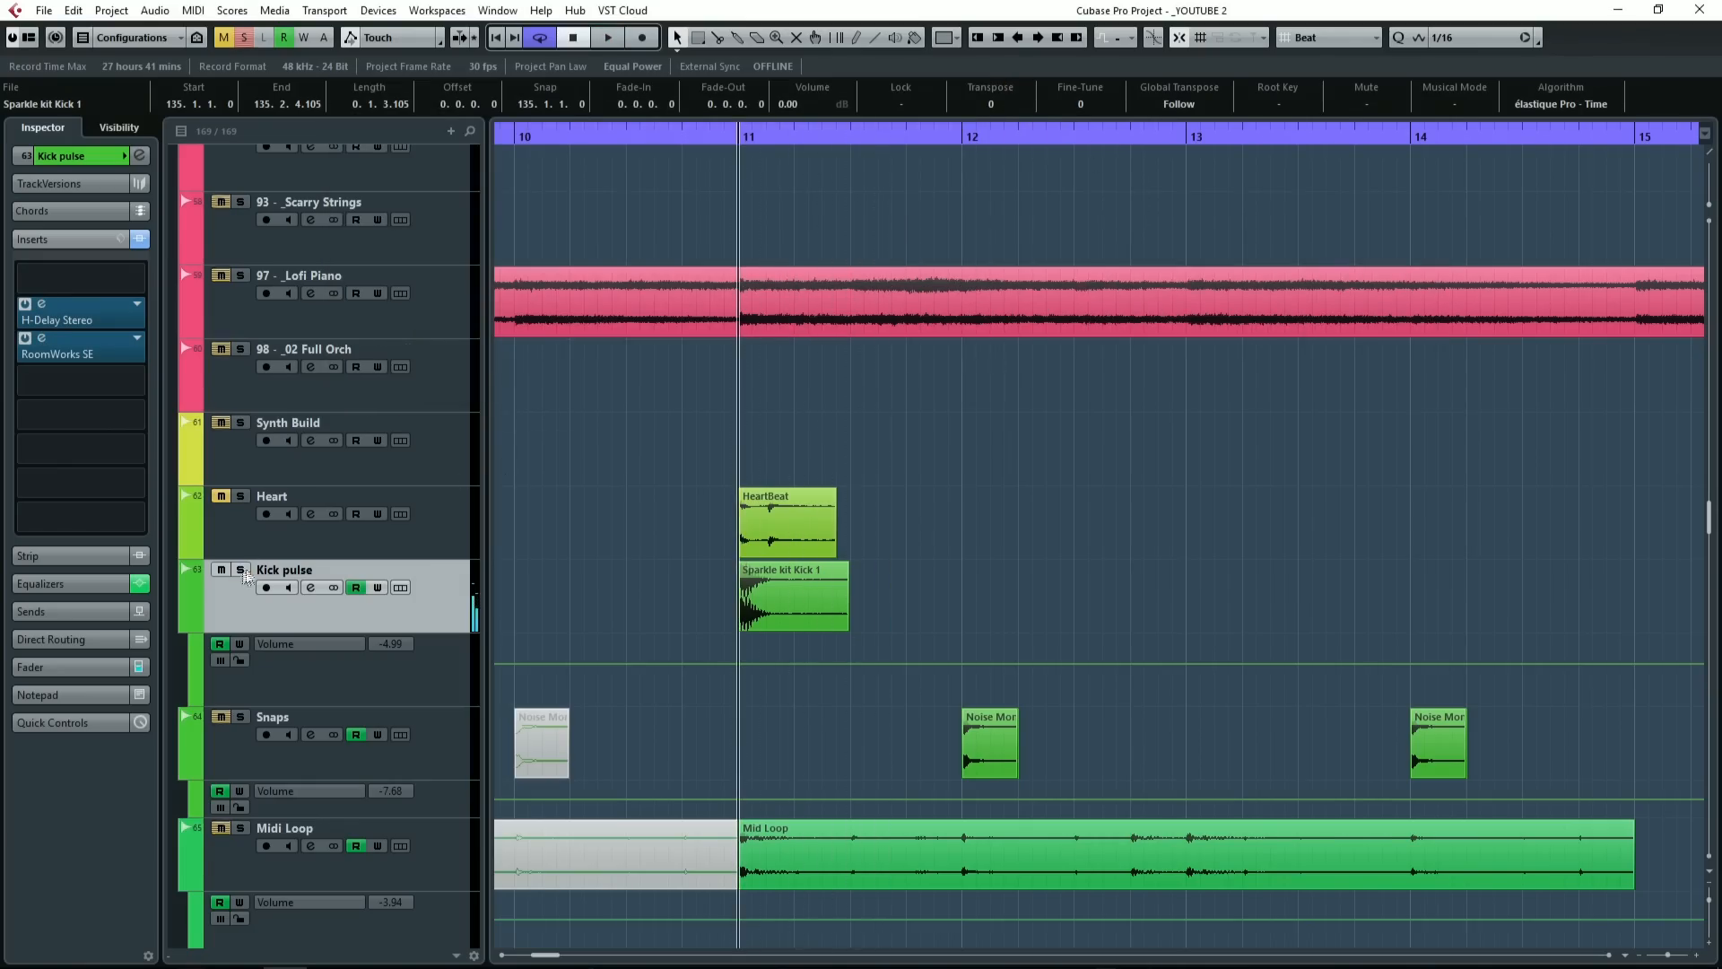
{"action": "left_click", "coordinate": [244, 577]}
{"action": "key", "text": "space"}
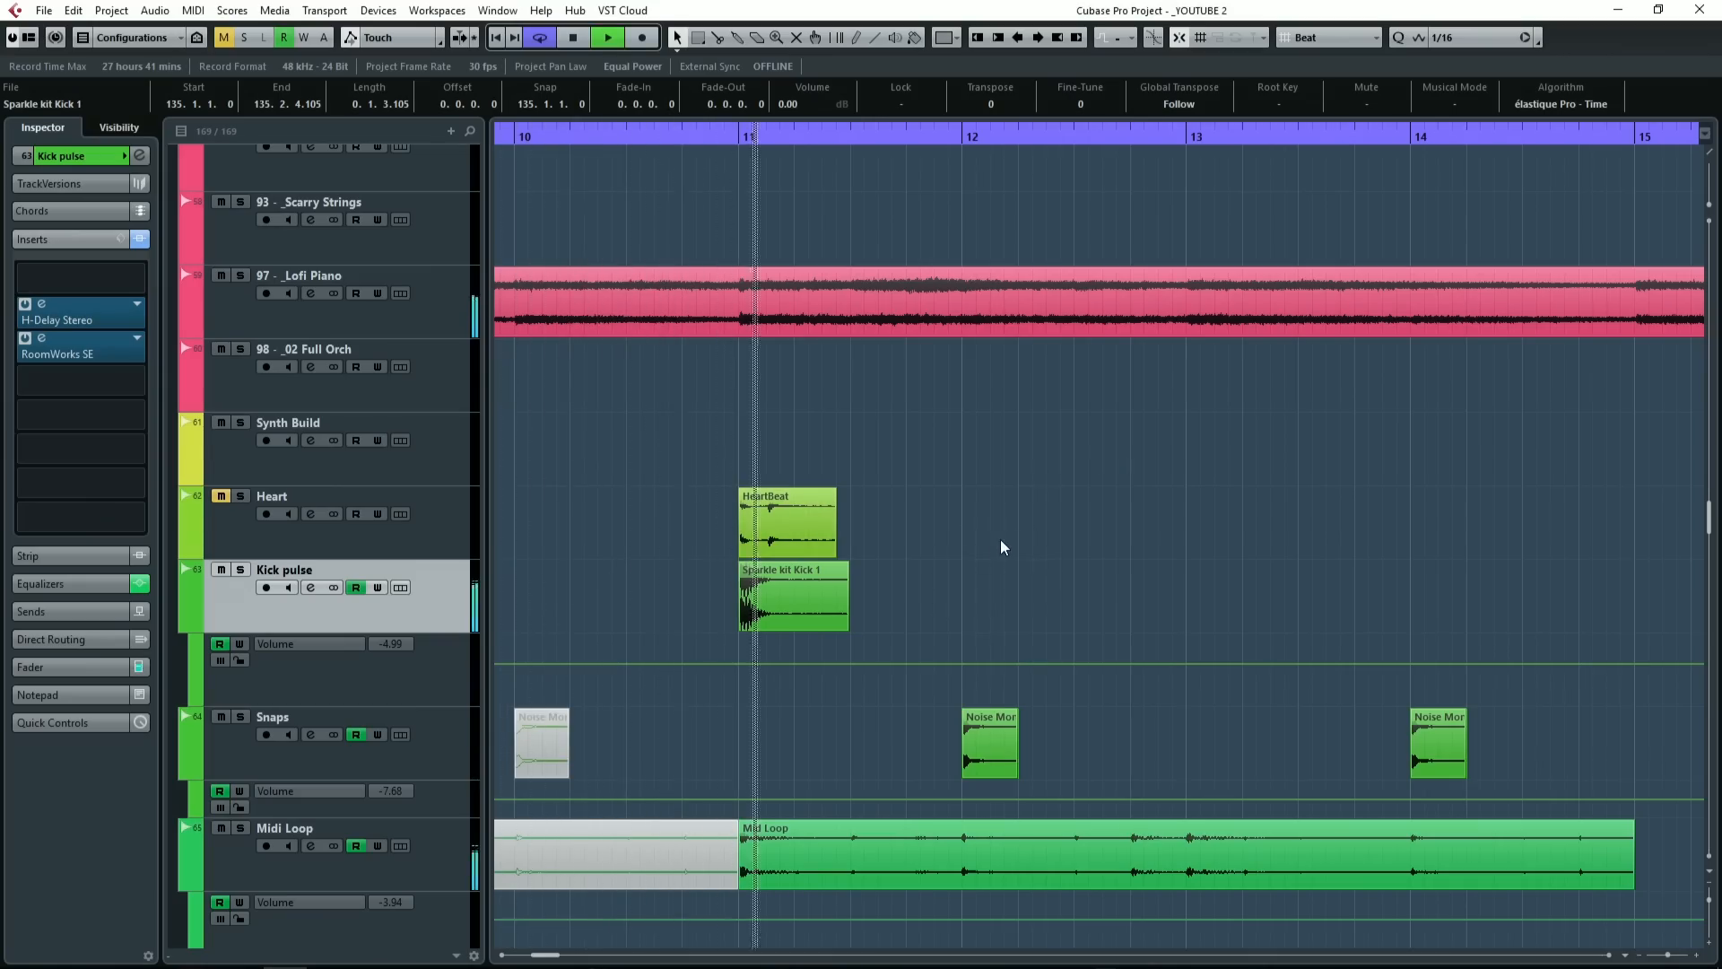
Step: Duplicate the Sparkle kit Kick event at bar 11 and move the copy to bar 13
{"action": "scroll", "coordinate": [961, 572], "scroll_direction": "down", "scroll_amount": 2}
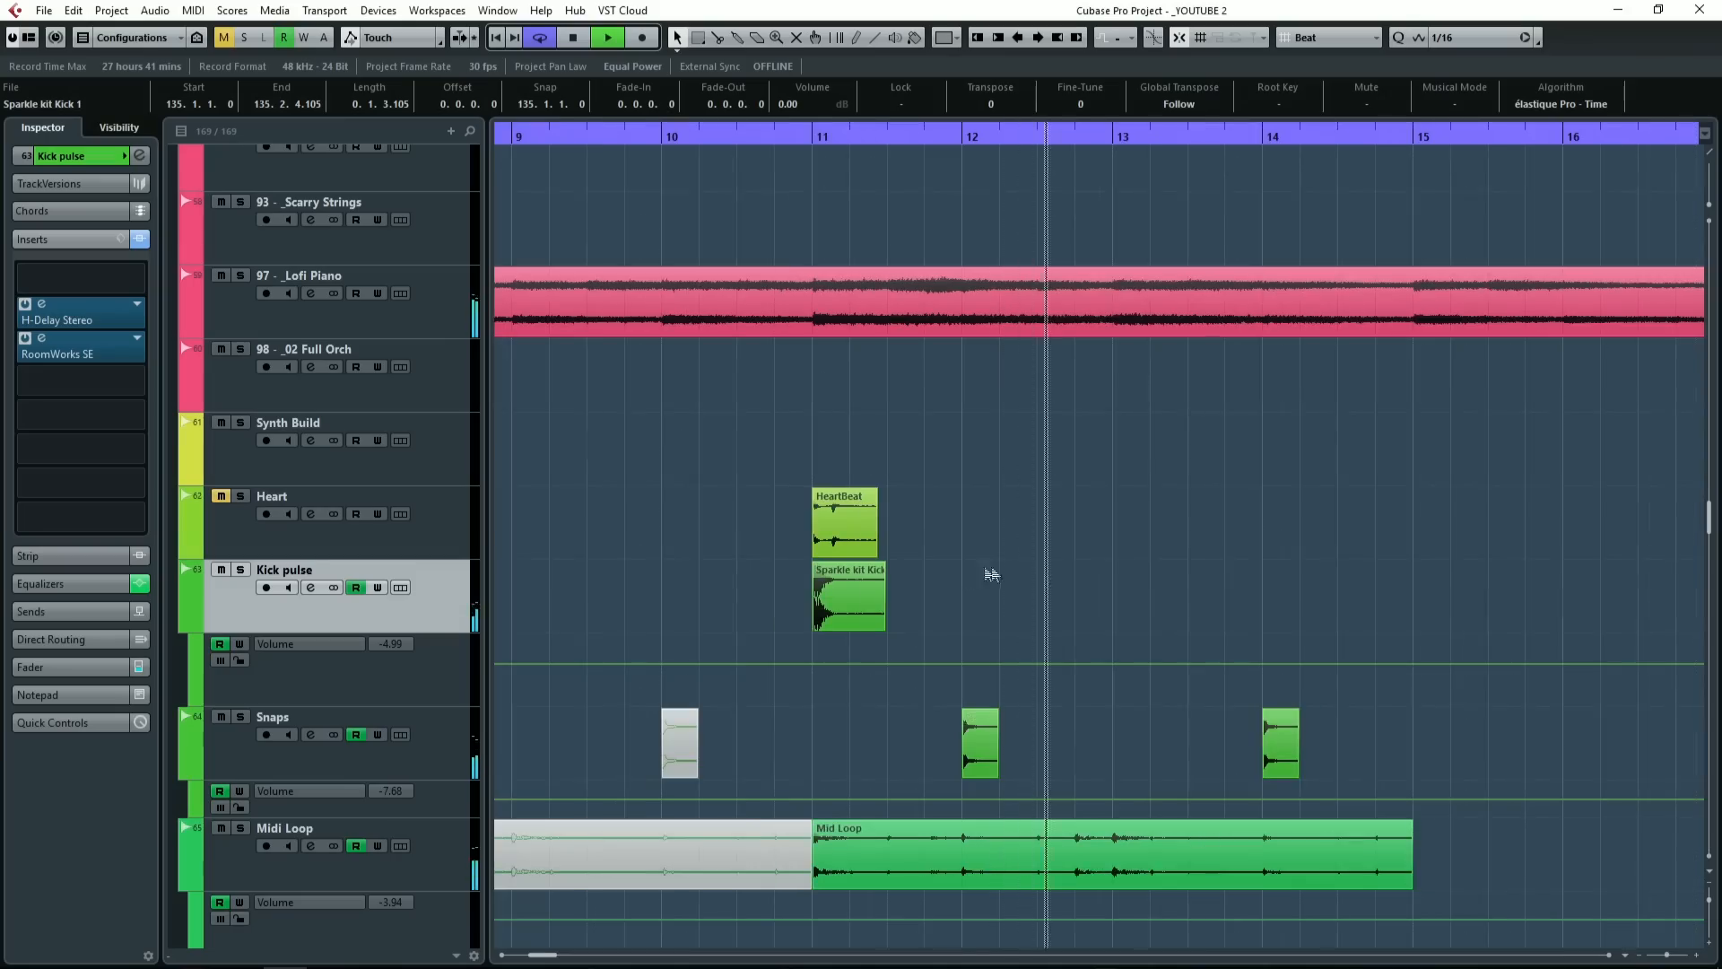
{"action": "key", "text": "space"}
{"action": "left_click", "coordinate": [847, 599]}
{"action": "key", "text": "ctrl+d"}
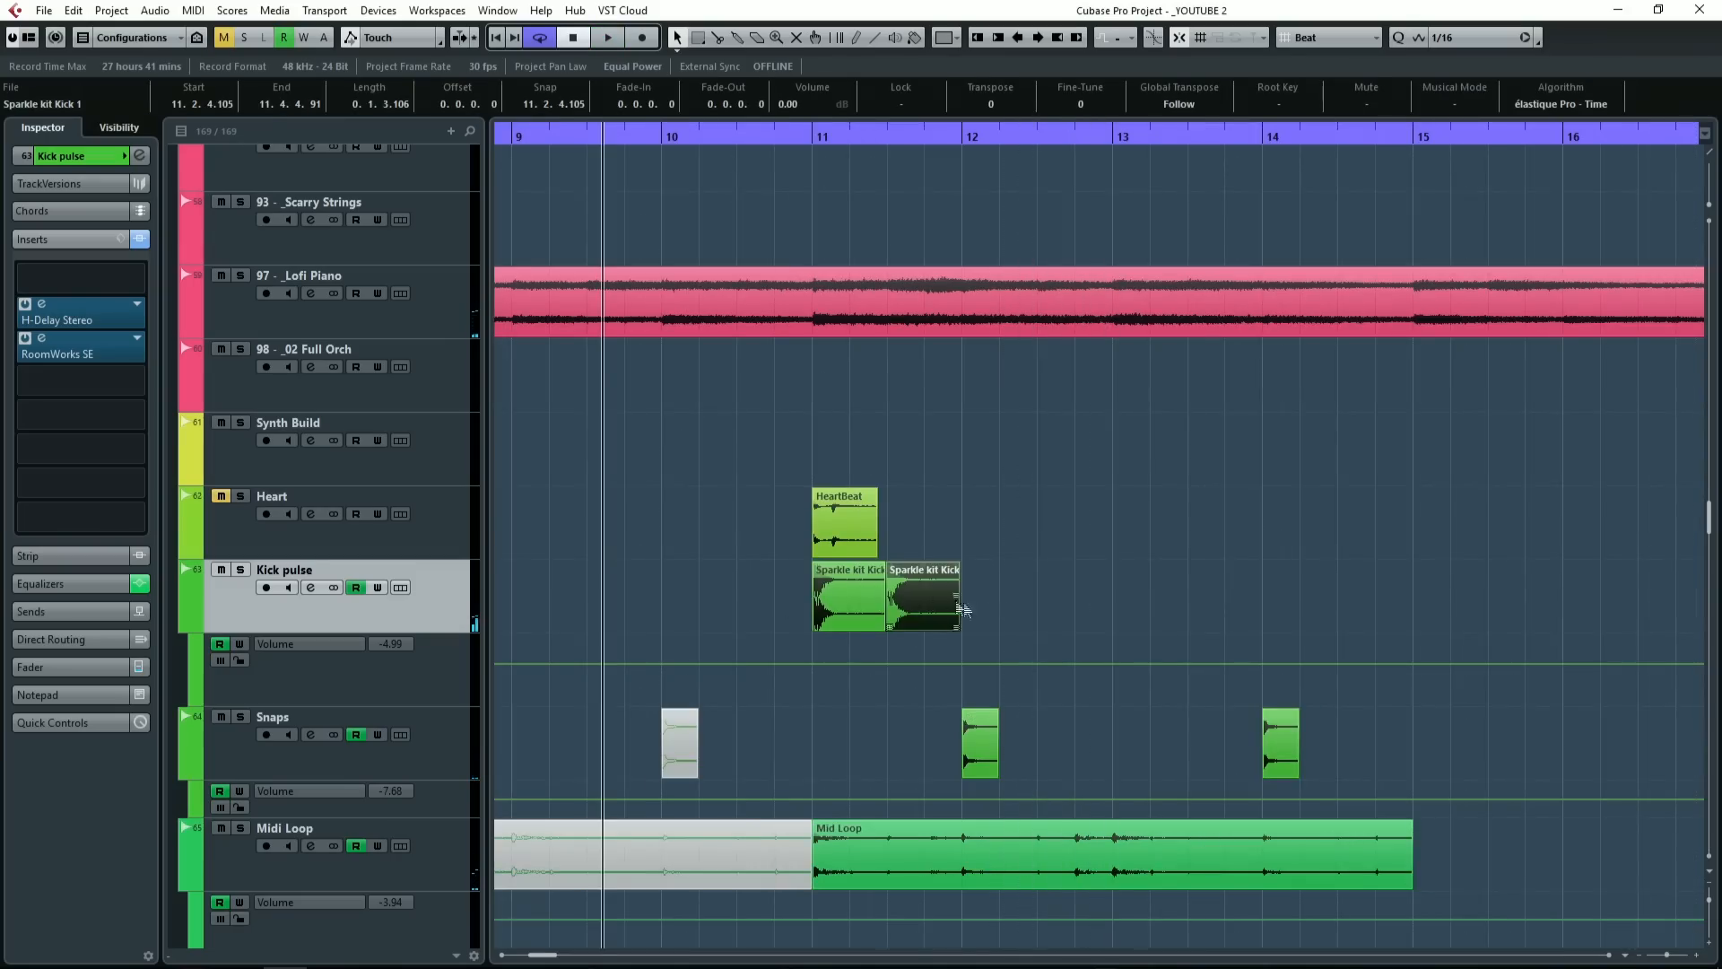
{"action": "left_click_drag", "start_coordinate": [964, 609], "coordinate": [1166, 584]}
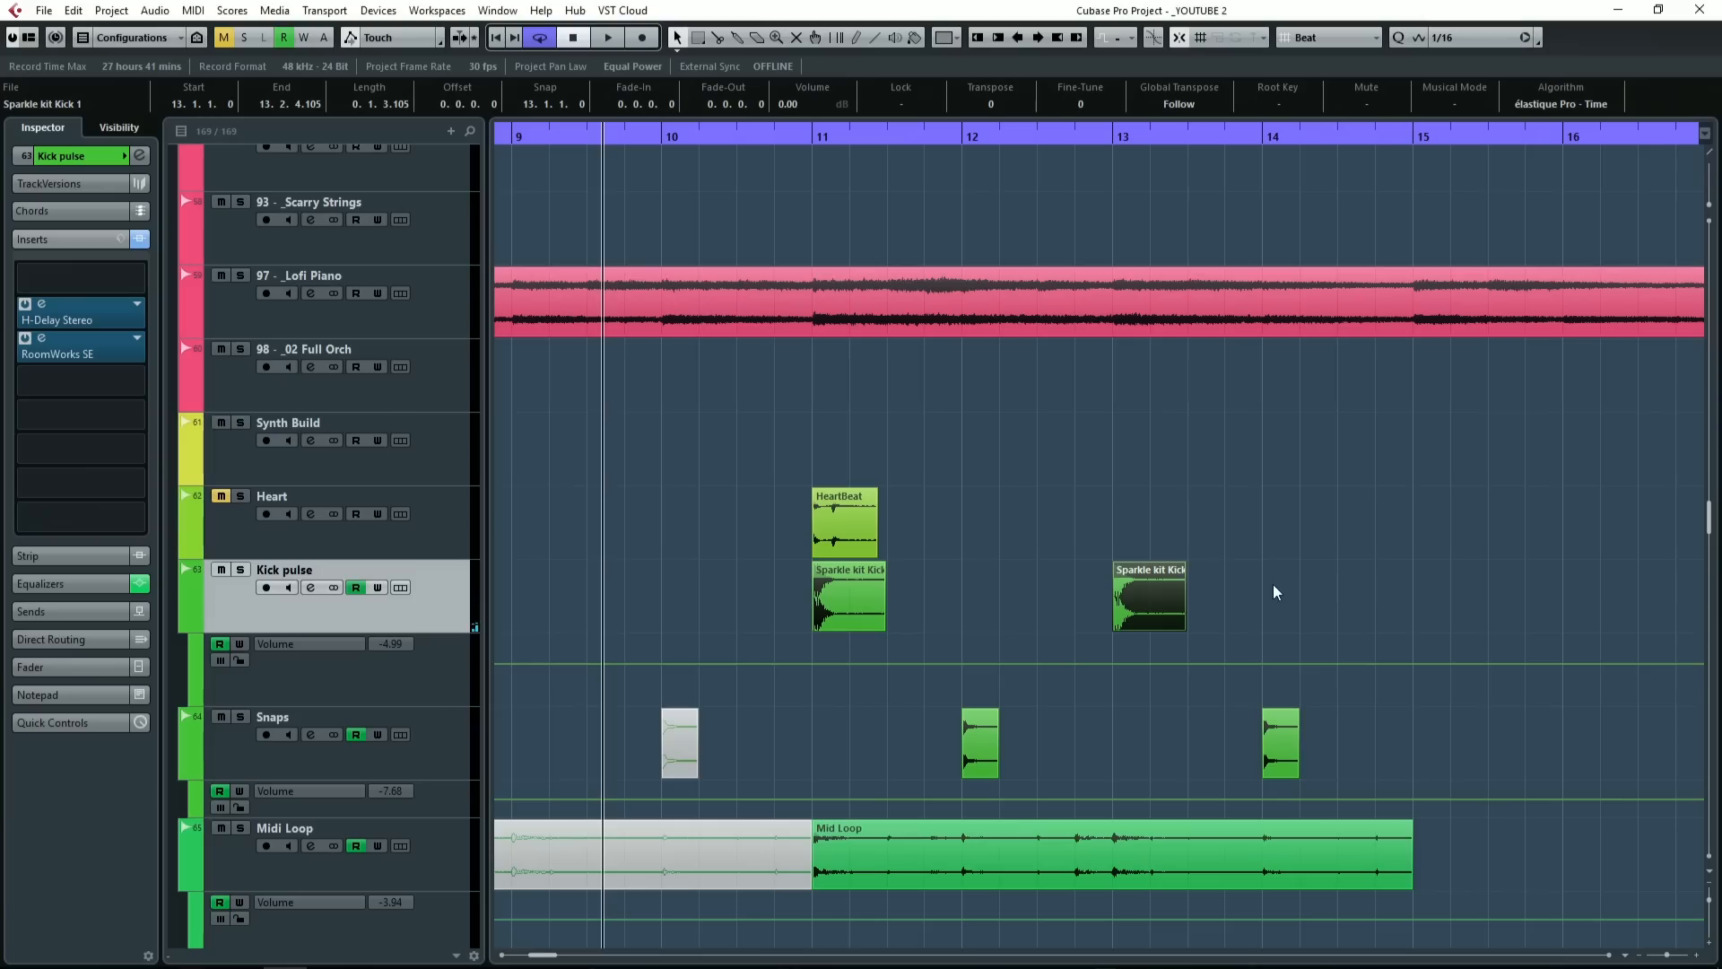
Step: Turn off Kick pulse's volume automation reading, raise its volume to -1.54 and play back the two kicks
{"action": "left_click", "coordinate": [95, 351]}
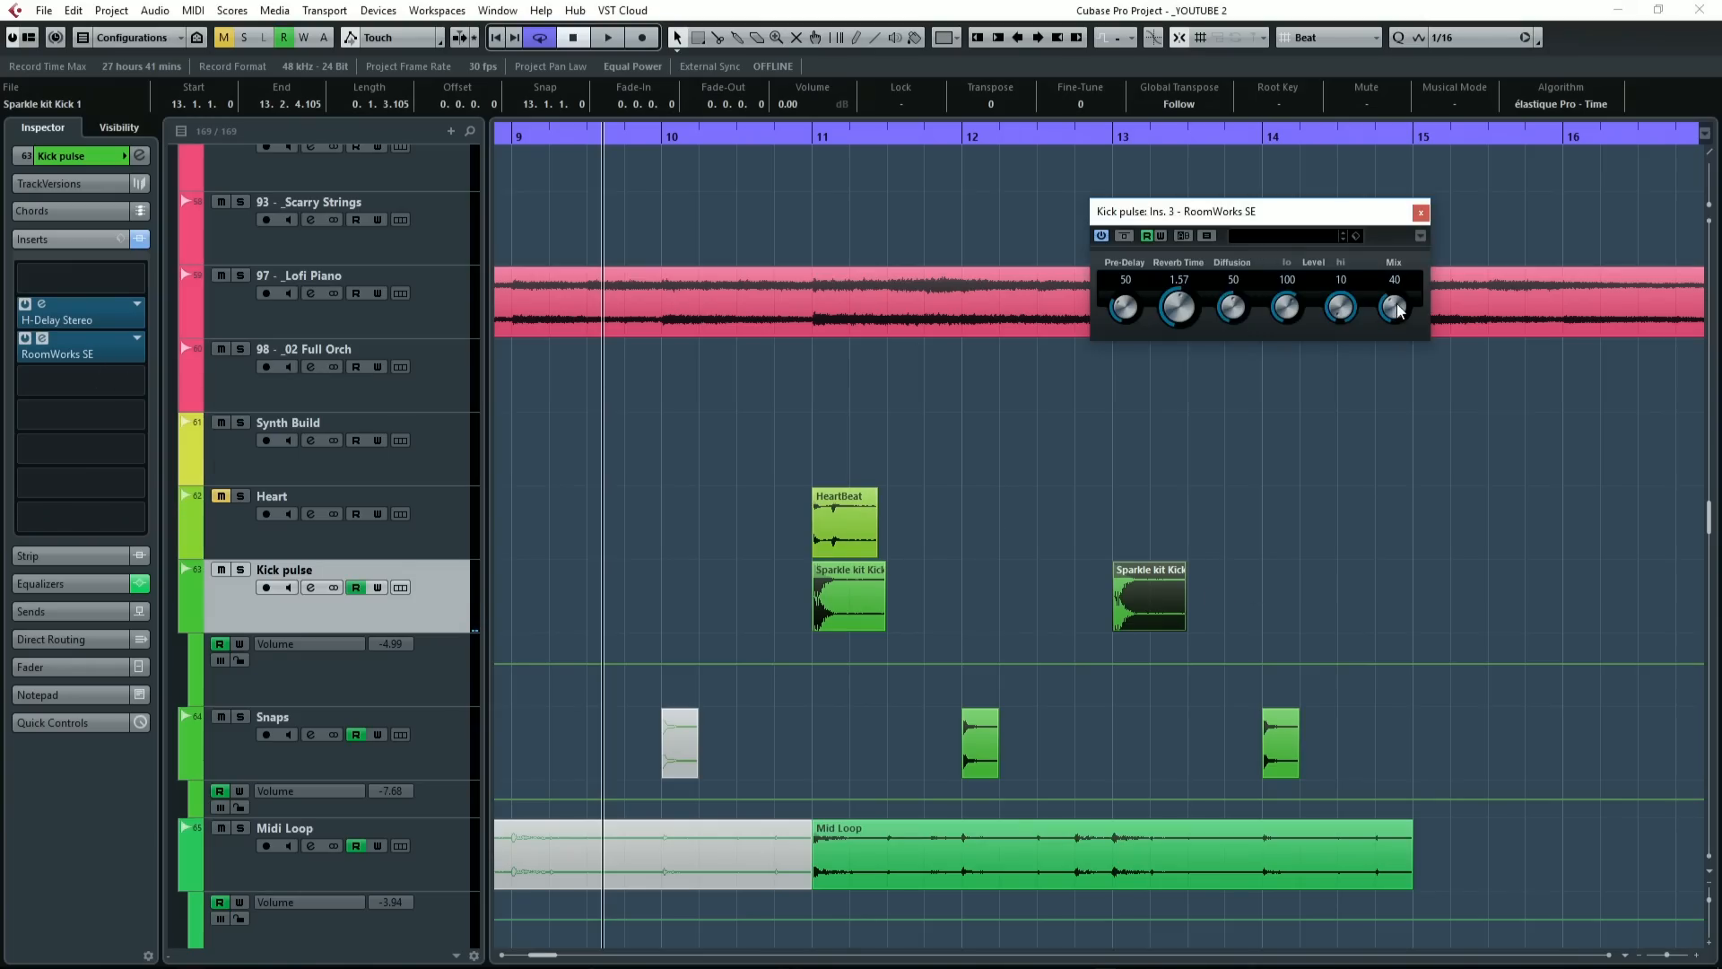
{"action": "left_click", "coordinate": [1421, 214]}
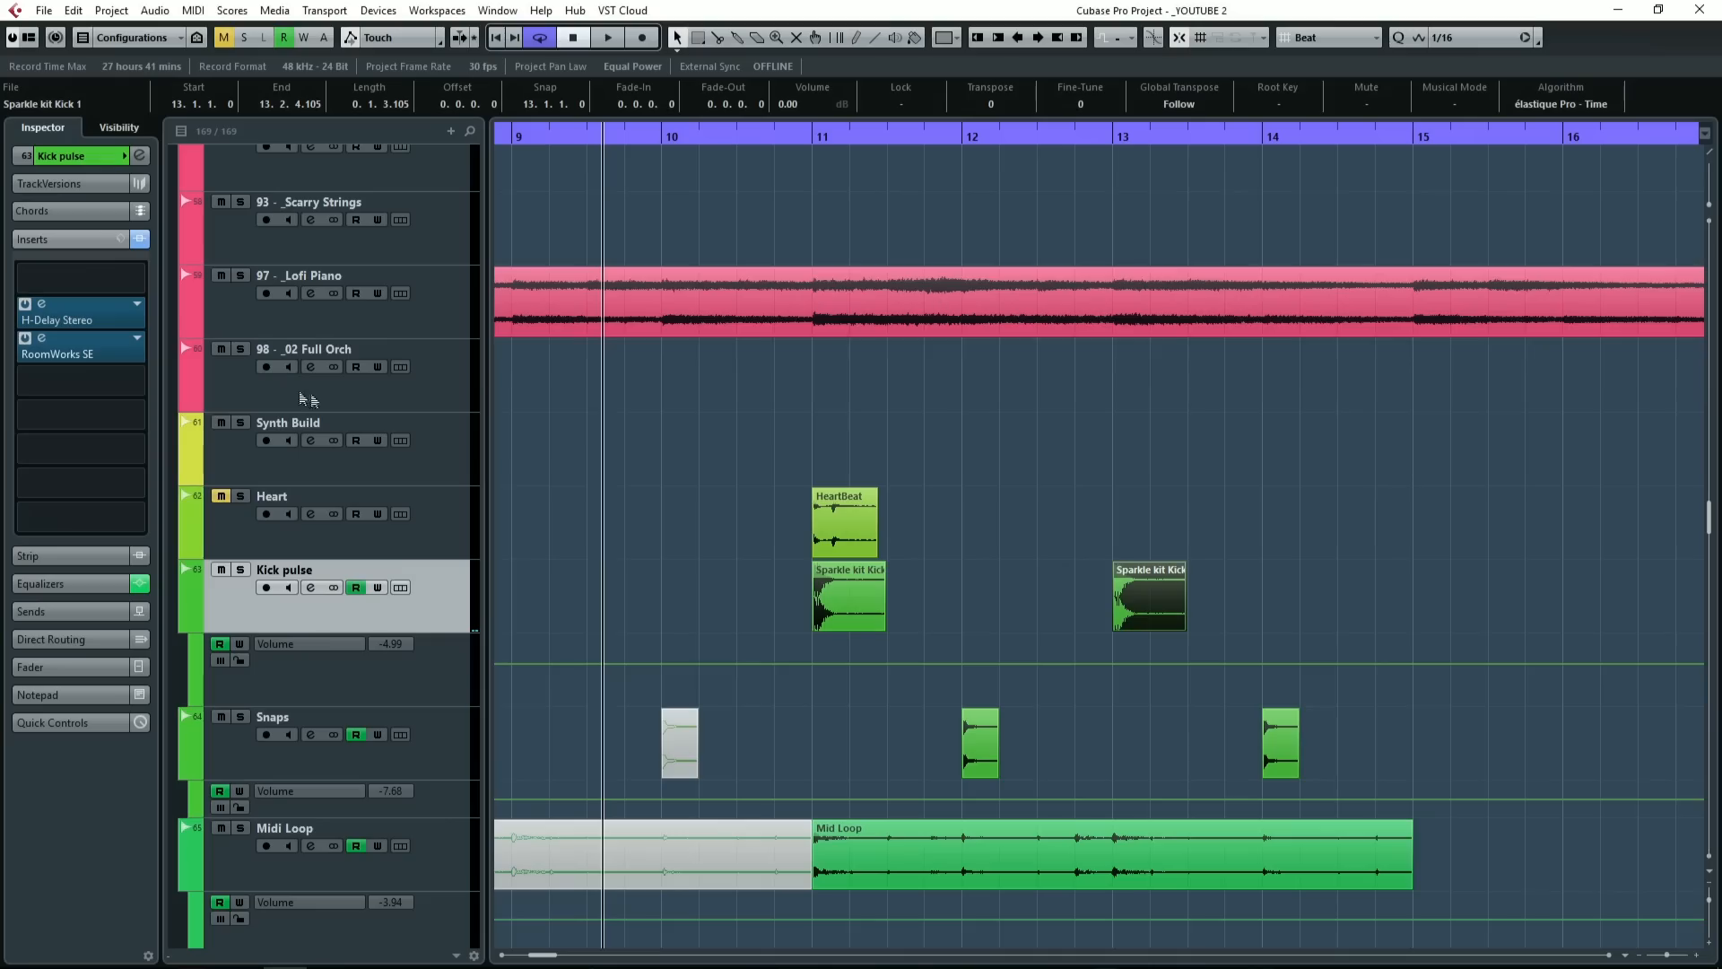
{"action": "left_click", "coordinate": [219, 645]}
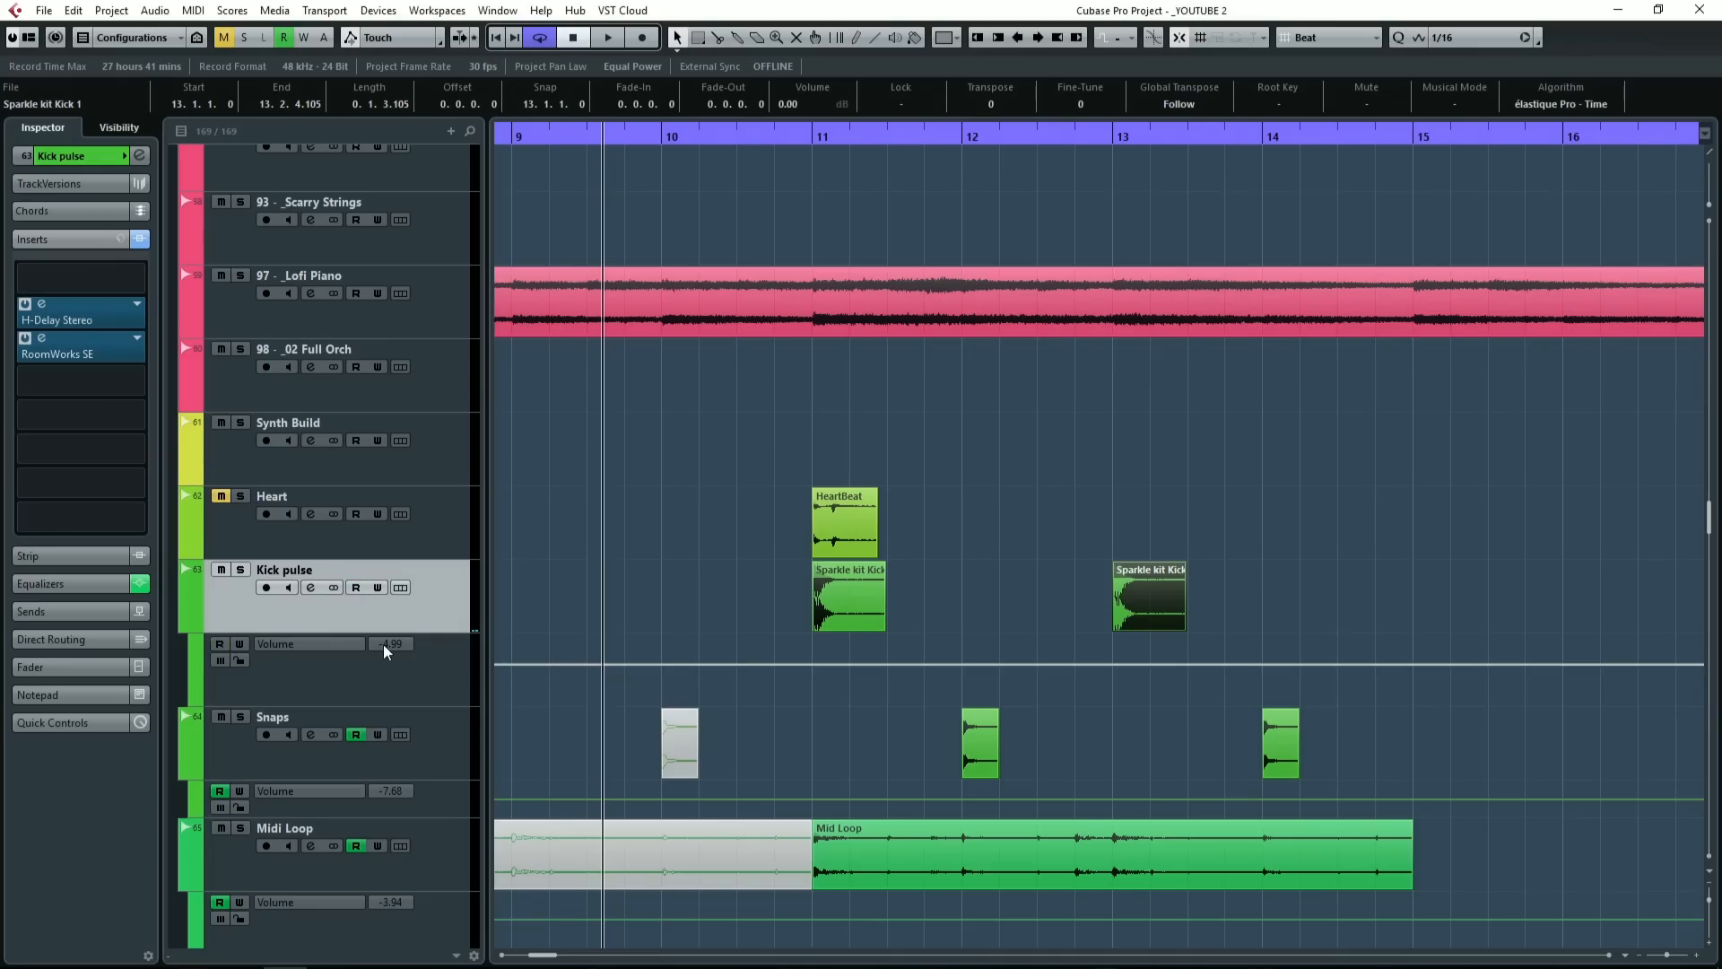
{"action": "scroll", "coordinate": [384, 644], "scroll_direction": "up", "scroll_amount": 6}
{"action": "key", "text": "space"}
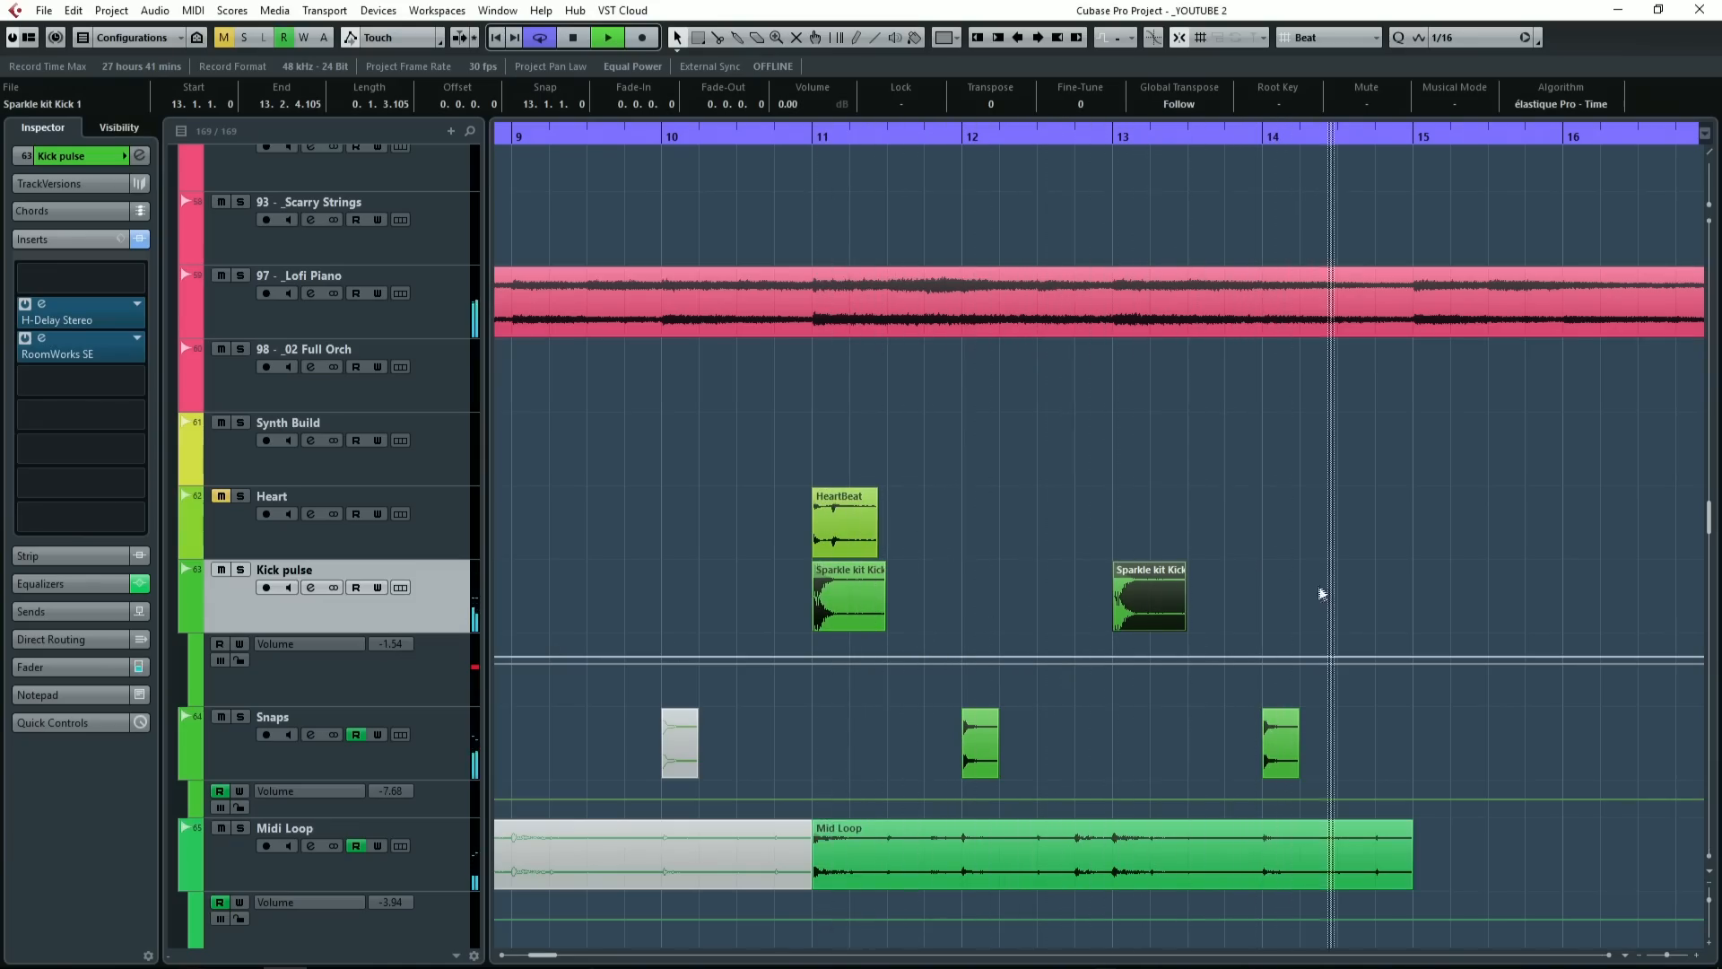
{"action": "key", "text": "space"}
Step: Place the playback position at bar 3, duplicate the bar 11 kick event and move the copy to bar 3
{"action": "scroll", "coordinate": [1012, 601], "scroll_direction": "down", "scroll_amount": 3}
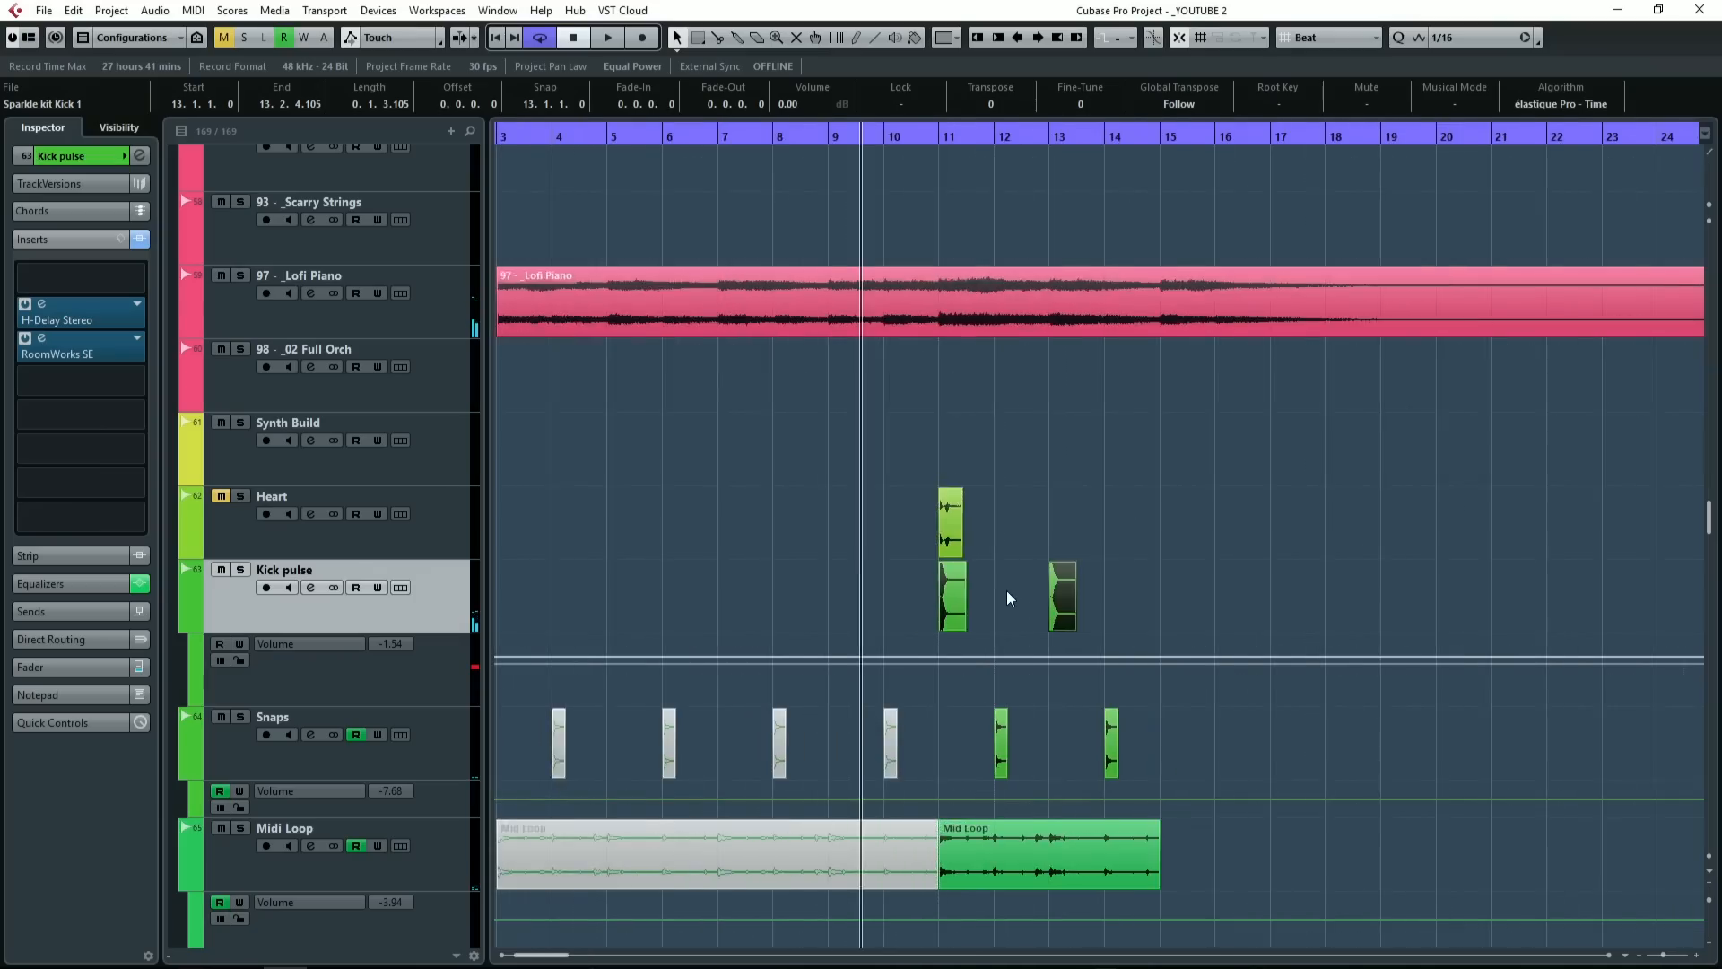
{"action": "scroll", "coordinate": [1008, 596], "scroll_direction": "left", "scroll_amount": 2}
{"action": "left_click", "coordinate": [609, 146]}
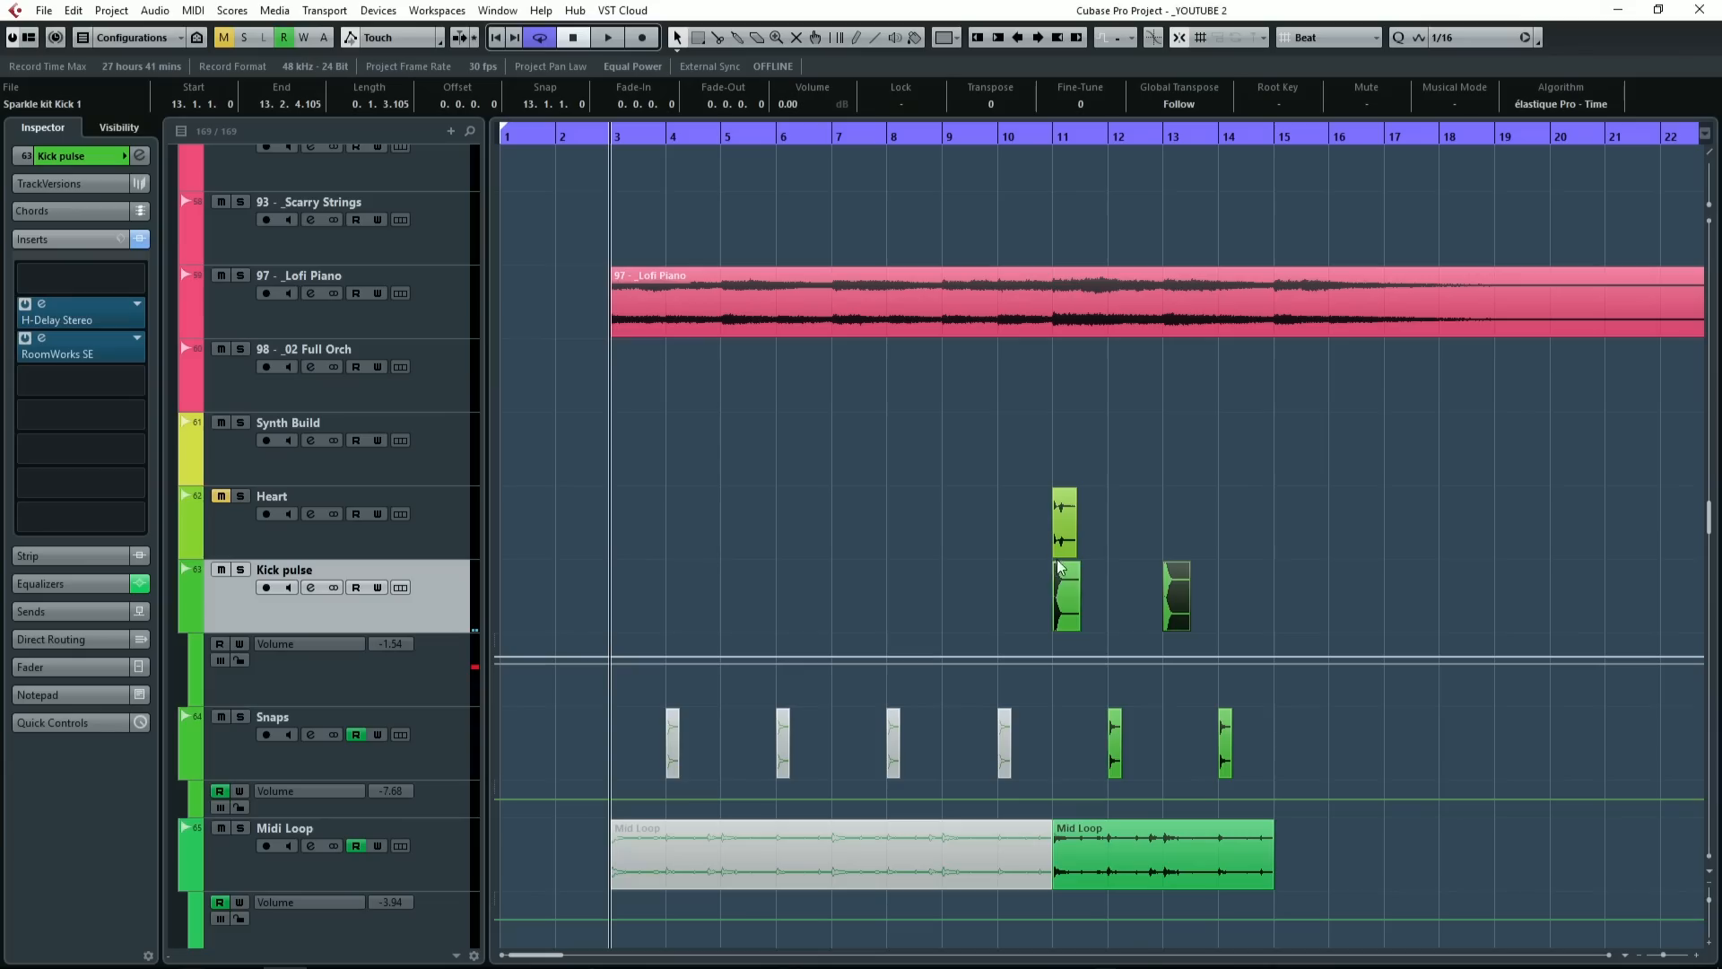
{"action": "left_click", "coordinate": [1066, 603]}
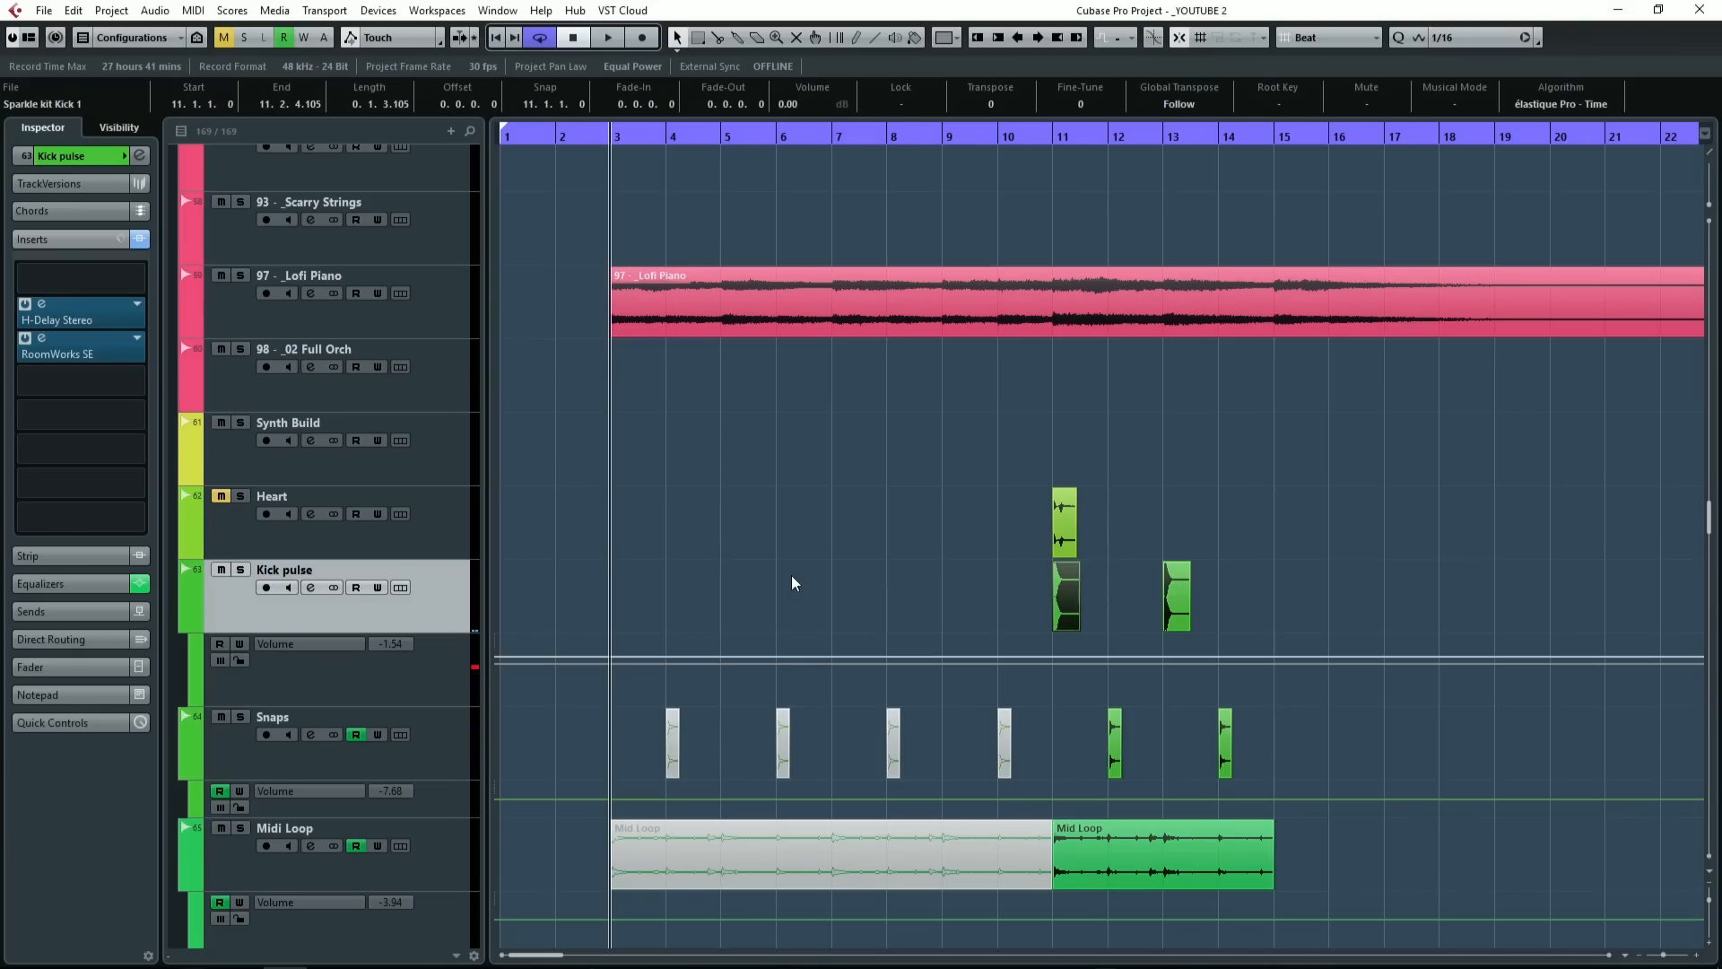
{"action": "left_click_drag", "start_coordinate": [948, 594], "coordinate": [1122, 610]}
{"action": "key", "text": "ctrl+d"}
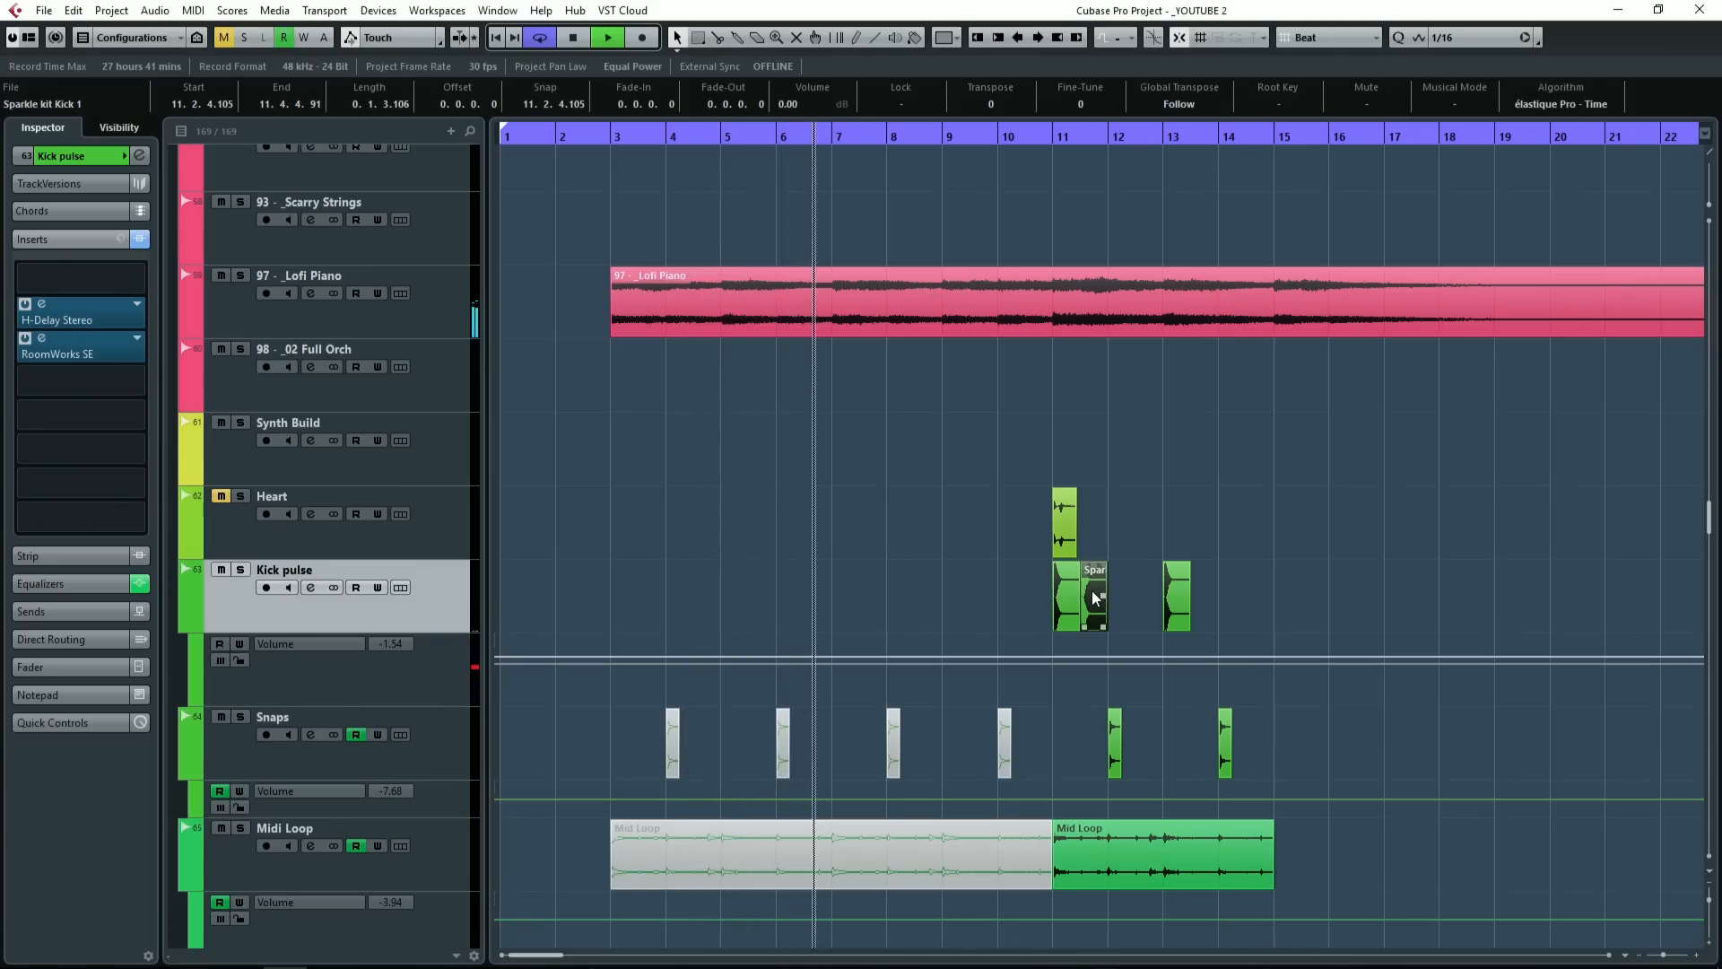
{"action": "left_click_drag", "start_coordinate": [1095, 597], "coordinate": [623, 605]}
{"action": "key", "text": "space"}
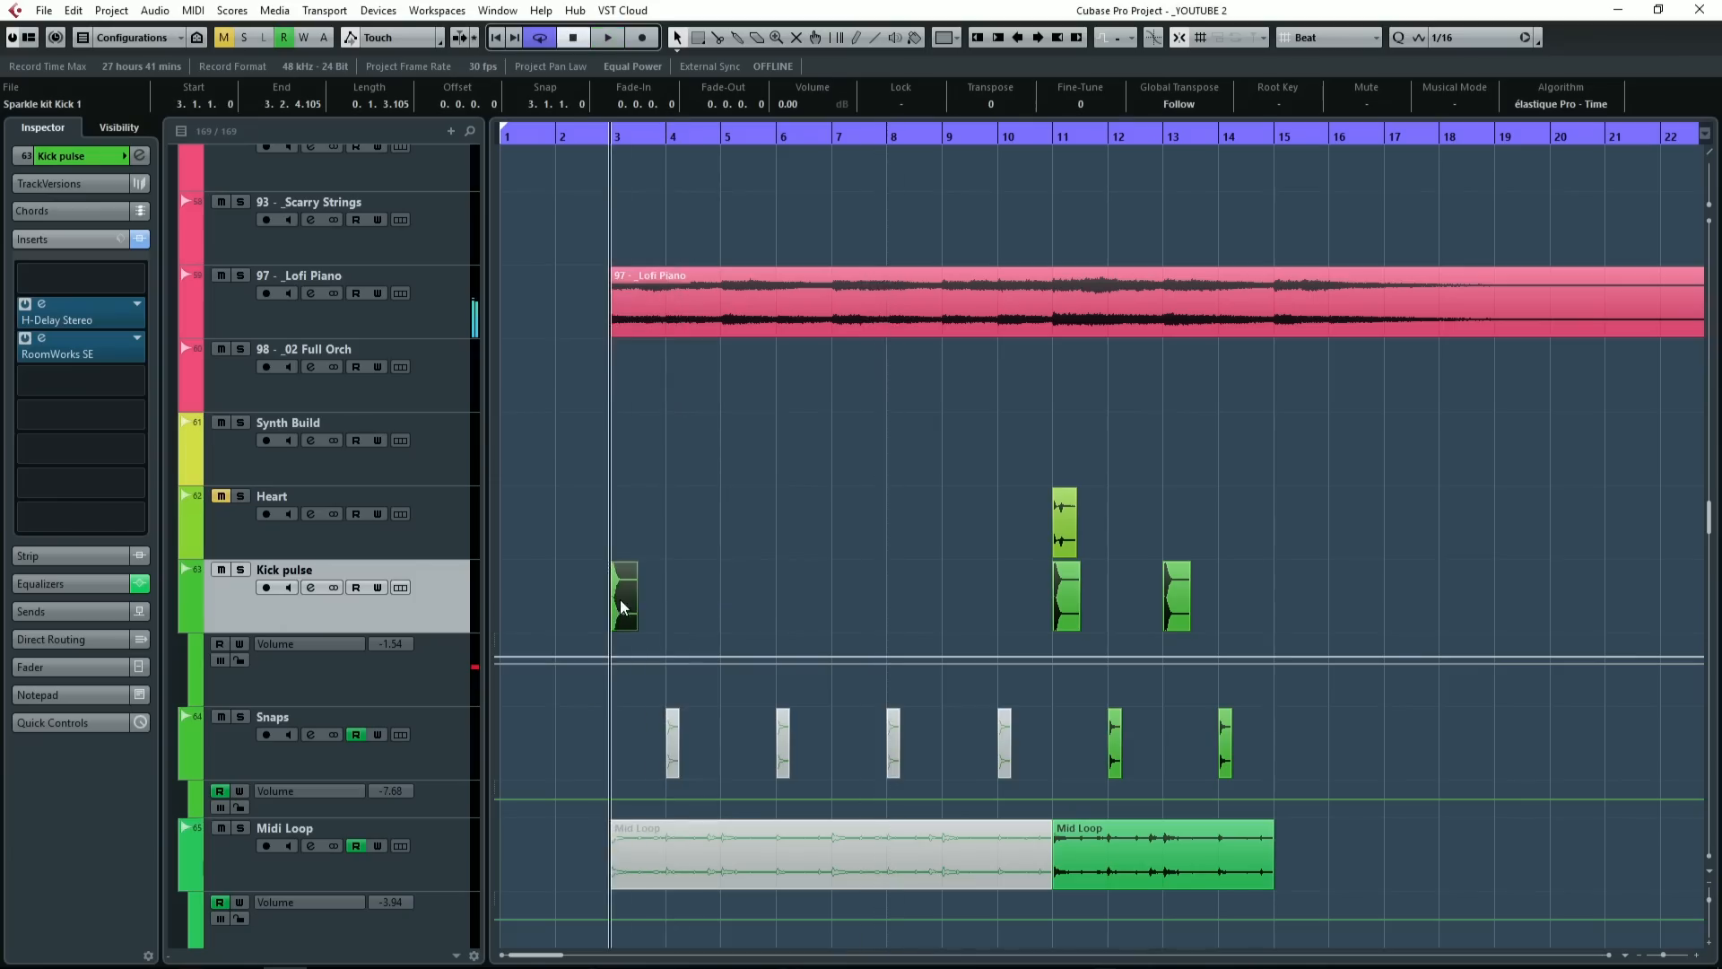
Step: Play the arrangement from bar 3 and delete the kick event at bar 3 on the Kick pulse track
{"action": "key", "text": "minus"}
{"action": "key", "text": "space"}
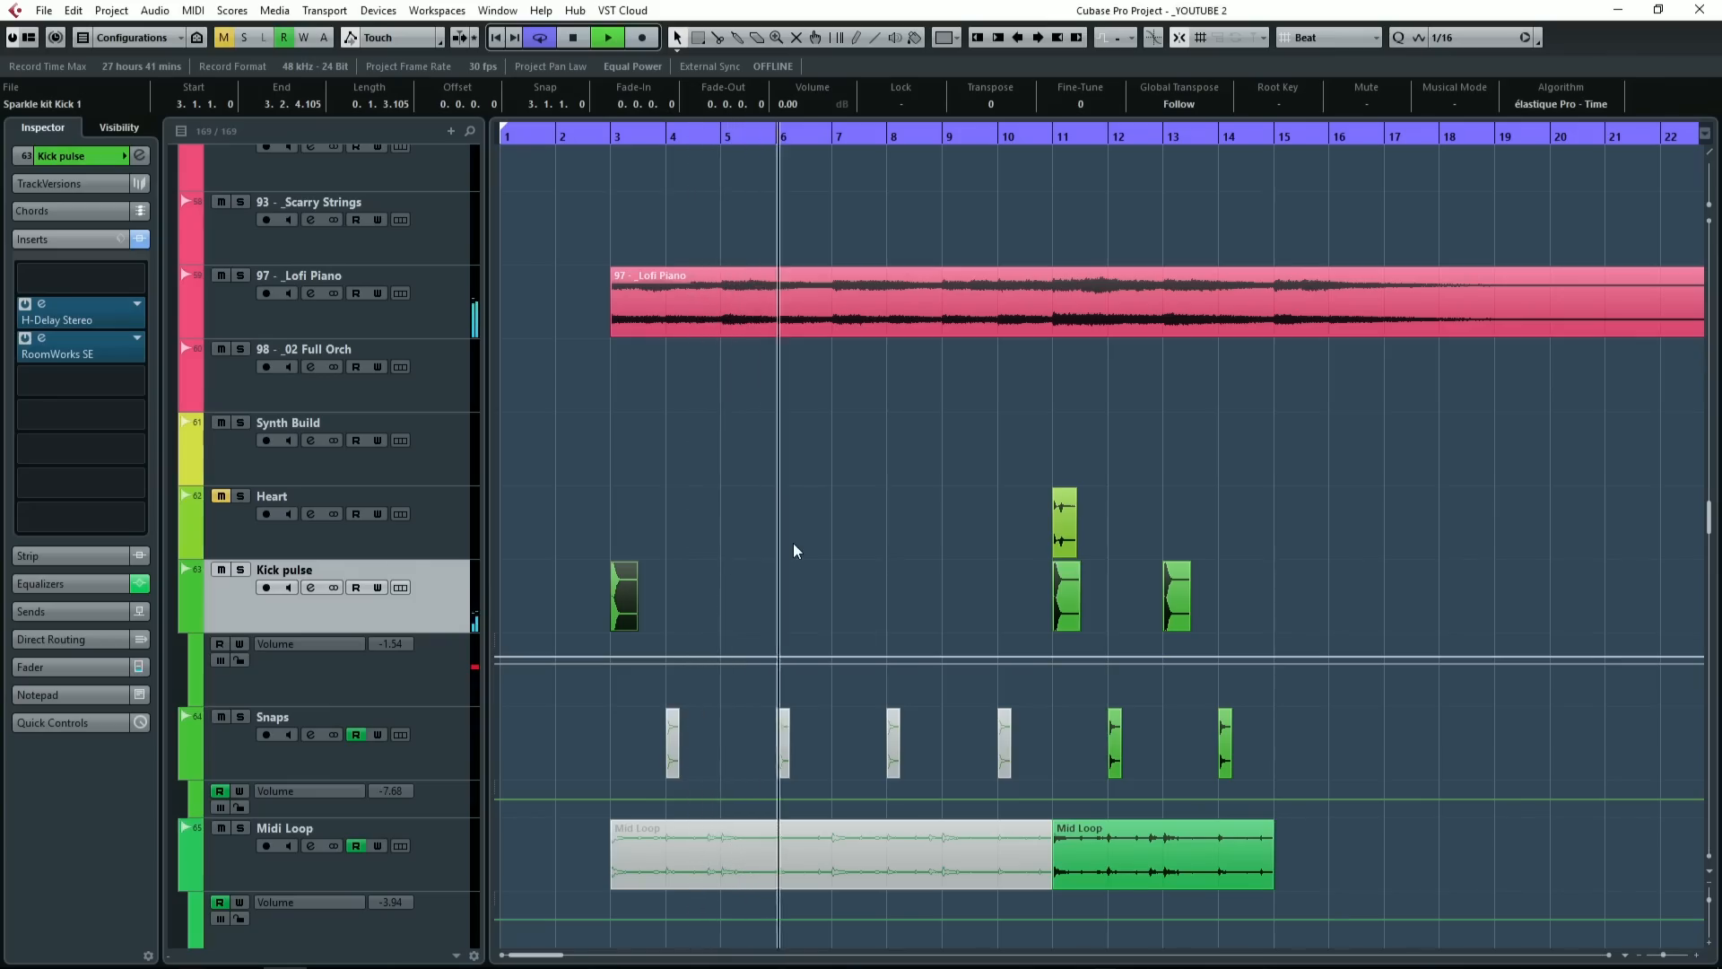
{"action": "key", "text": "Delete"}
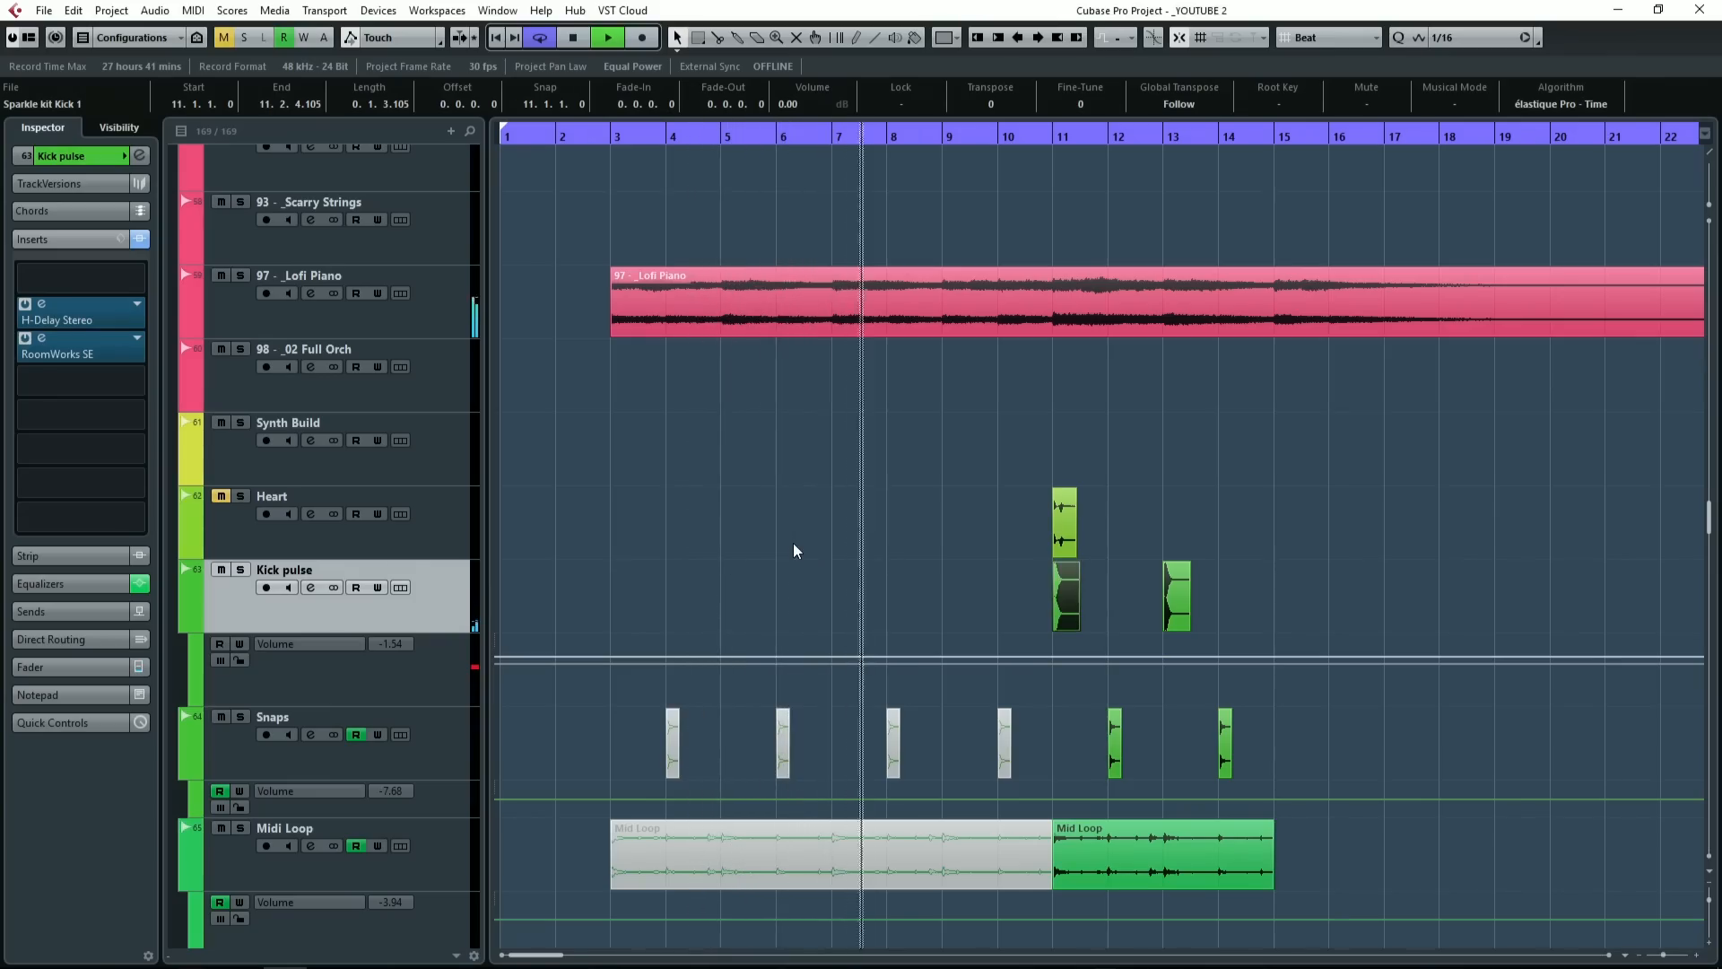
{"action": "left_click", "coordinate": [923, 557]}
{"action": "scroll", "coordinate": [1165, 551], "scroll_direction": "right", "scroll_amount": 2}
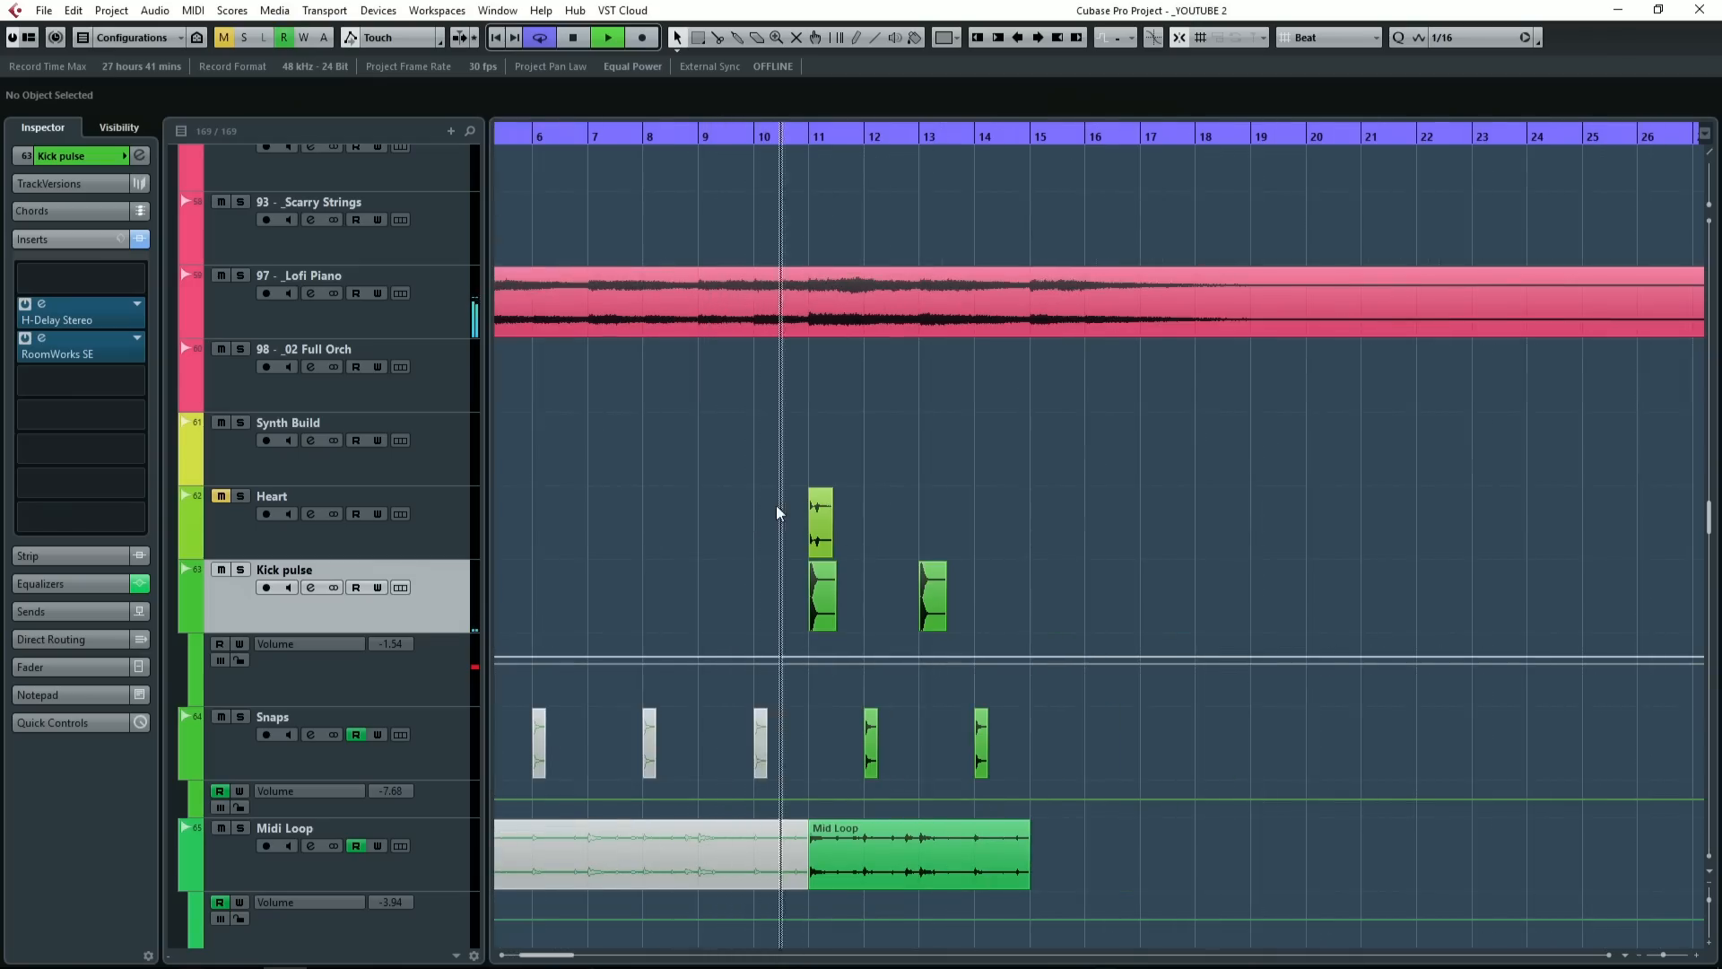
{"action": "key", "text": "space"}
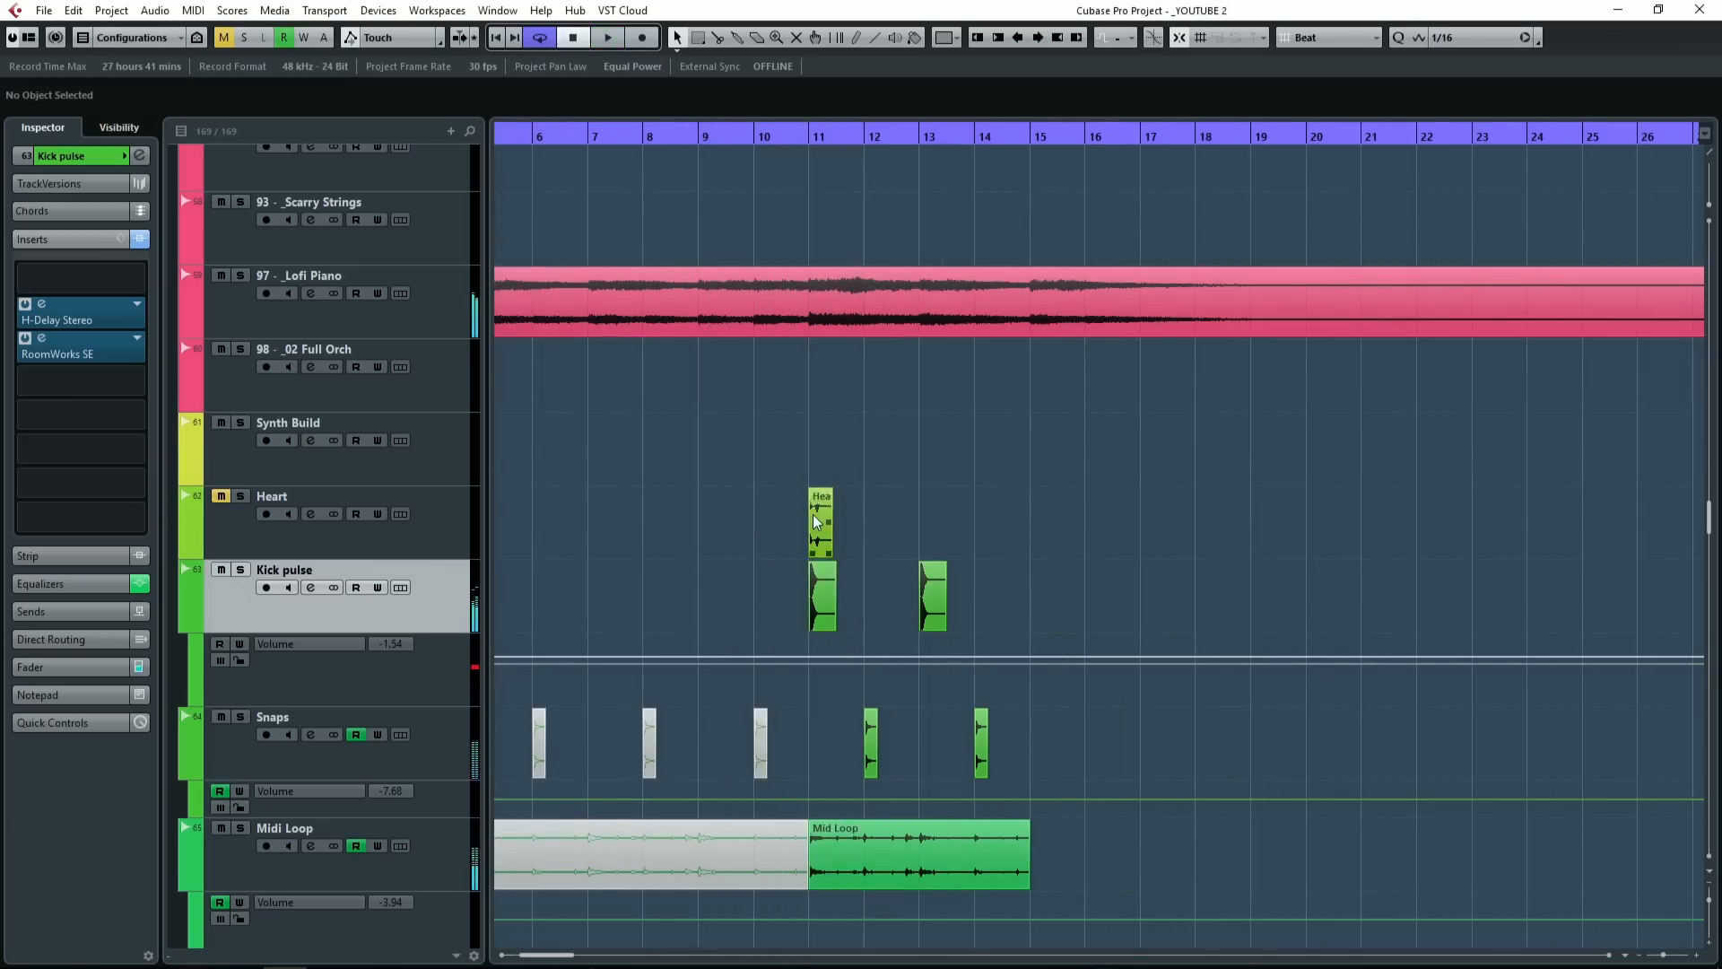
Step: Place the playback position at bar 11 and briefly play back the kick that starts there
{"action": "scroll", "coordinate": [800, 511], "scroll_direction": "up", "scroll_amount": 3}
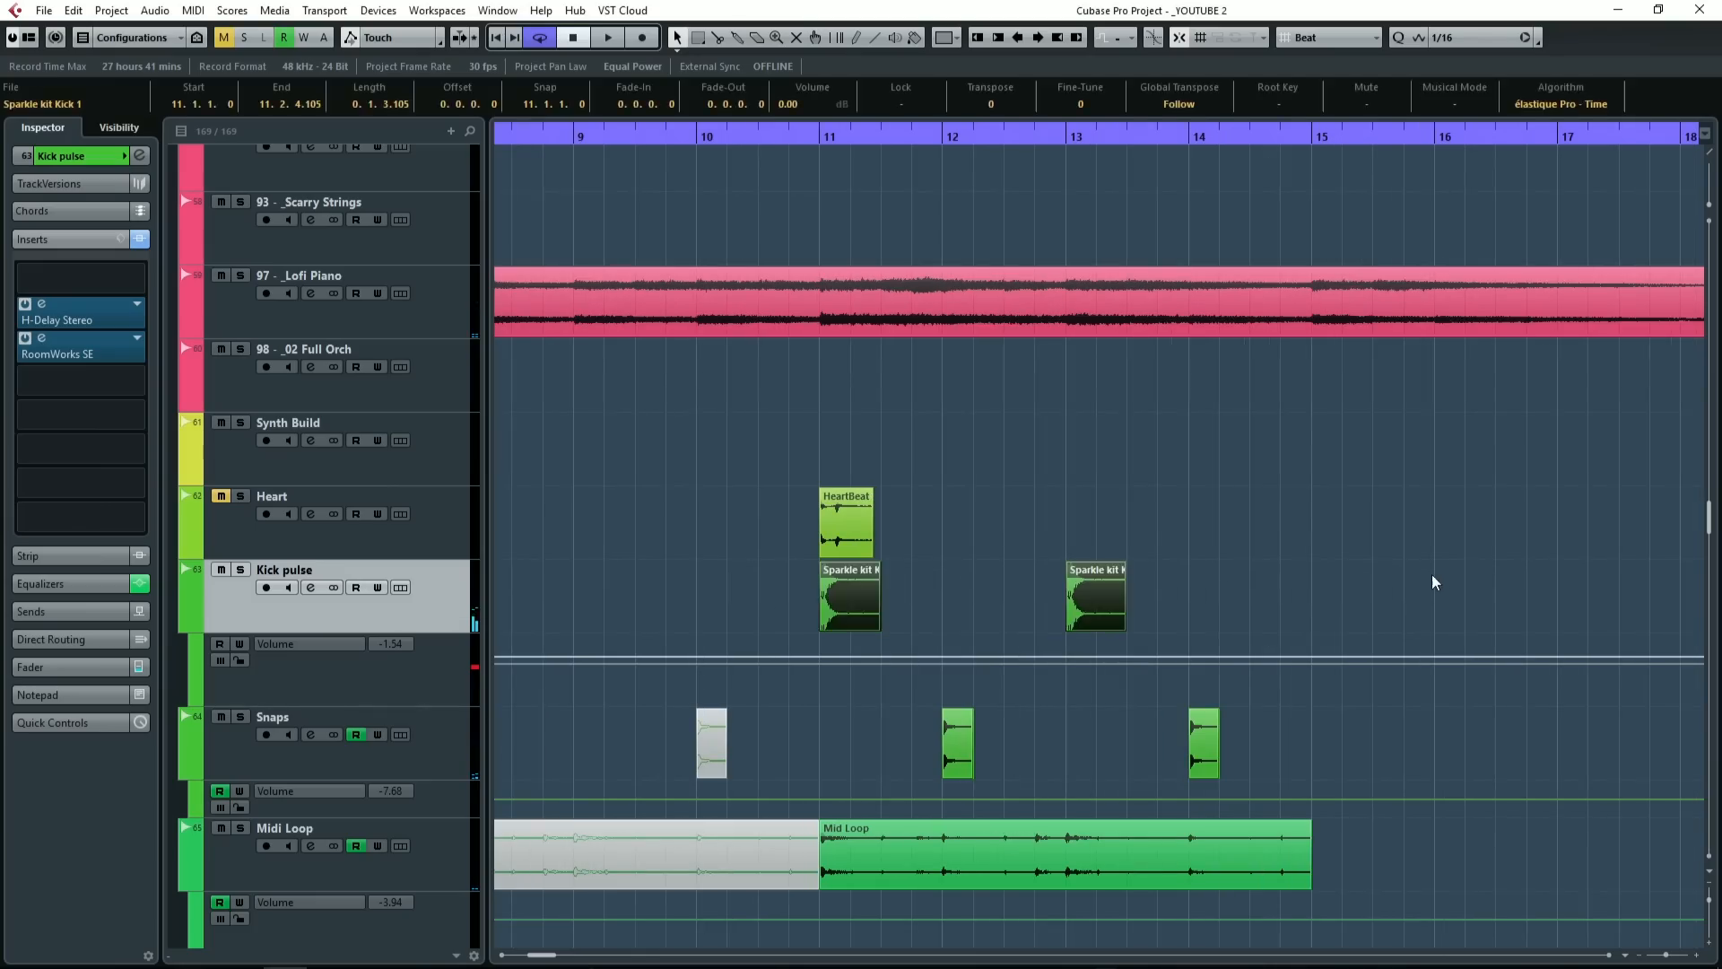
{"action": "left_click", "coordinate": [813, 139]}
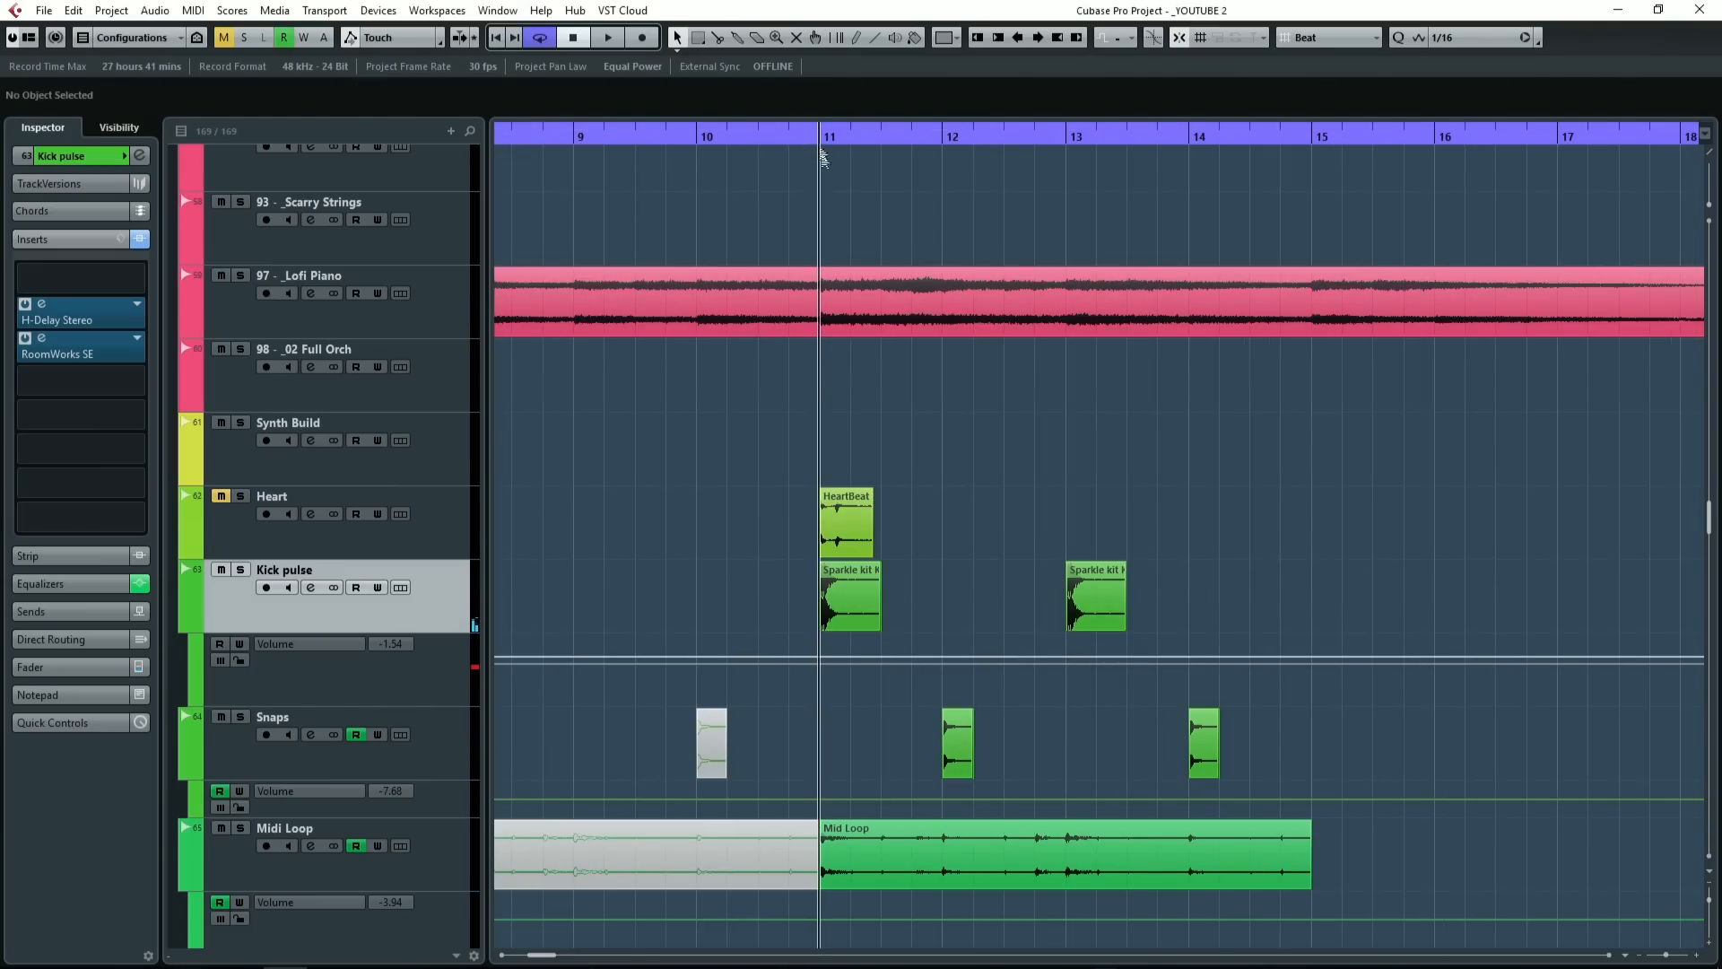
{"action": "scroll", "coordinate": [717, 493], "scroll_direction": "up", "scroll_amount": 4}
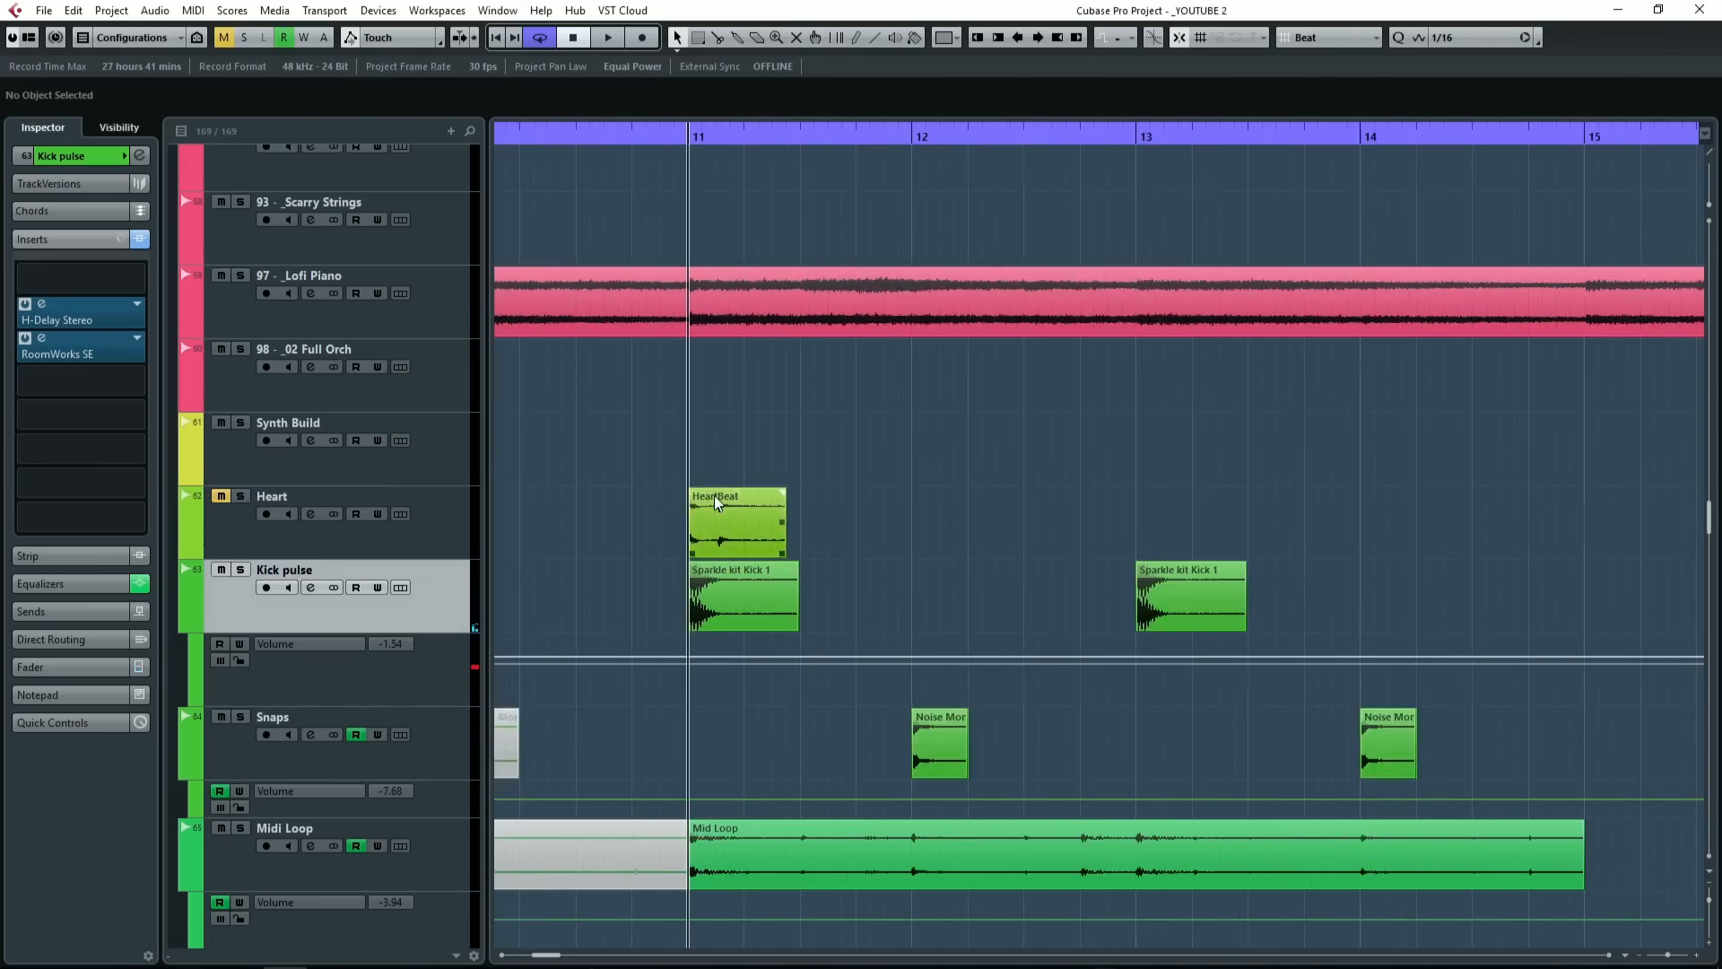
{"action": "scroll", "coordinate": [709, 534], "scroll_direction": "up", "scroll_amount": 2}
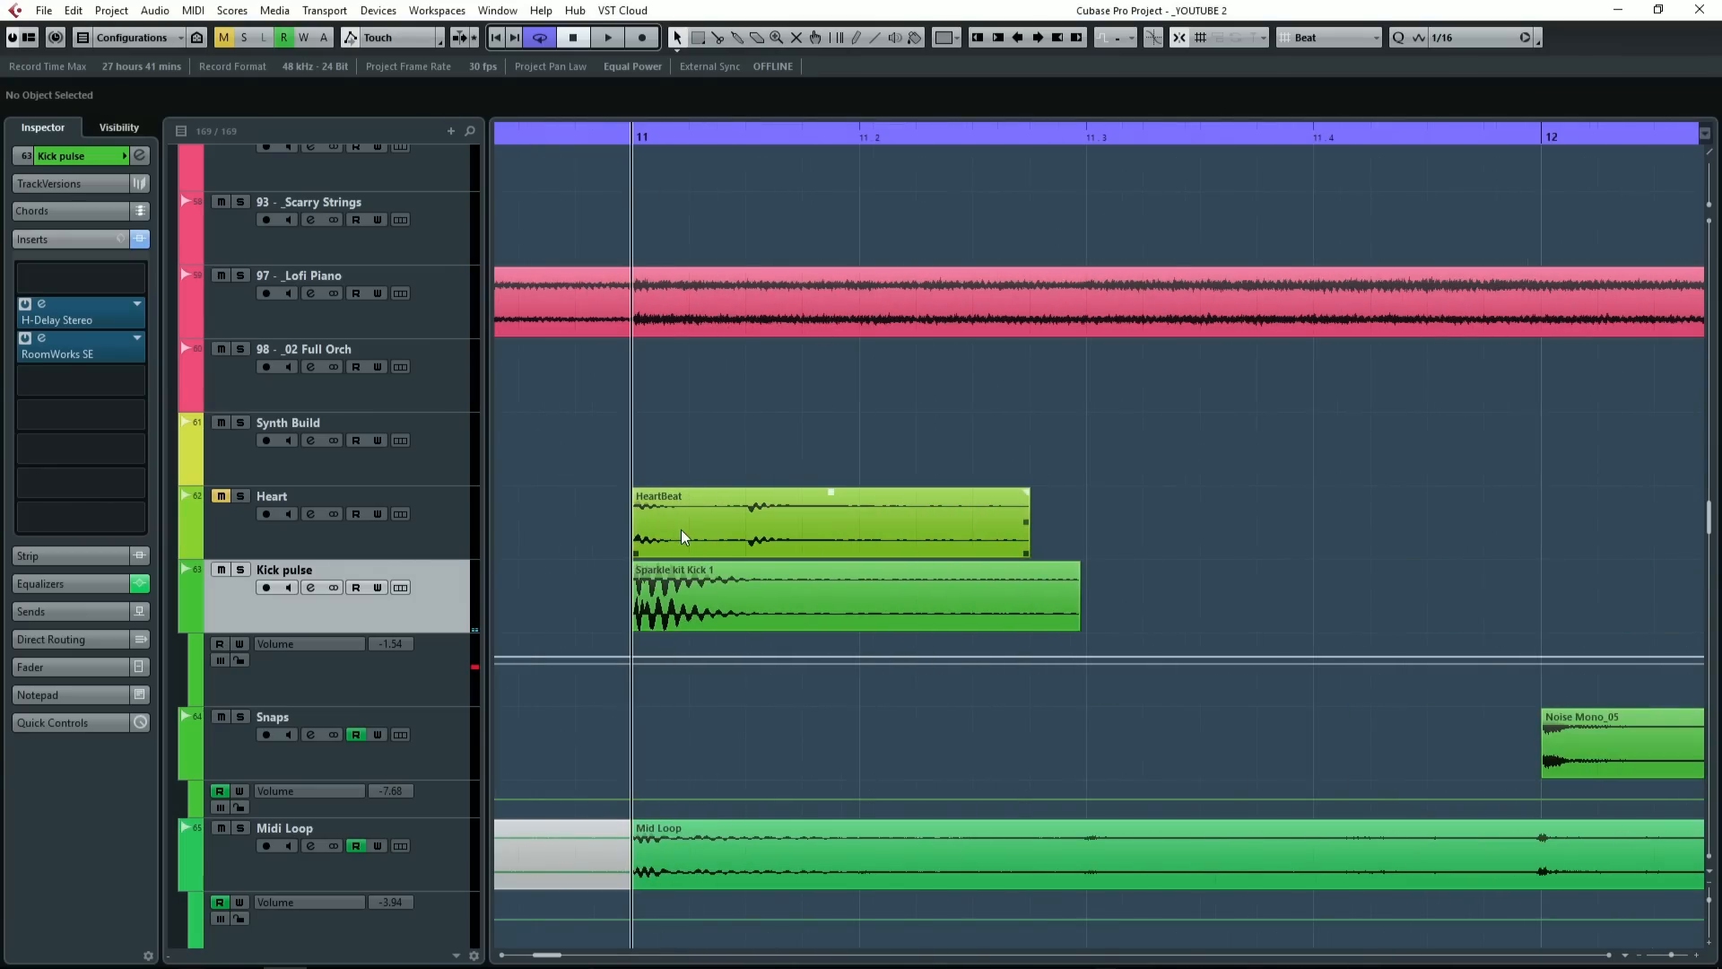
{"action": "key", "text": "space"}
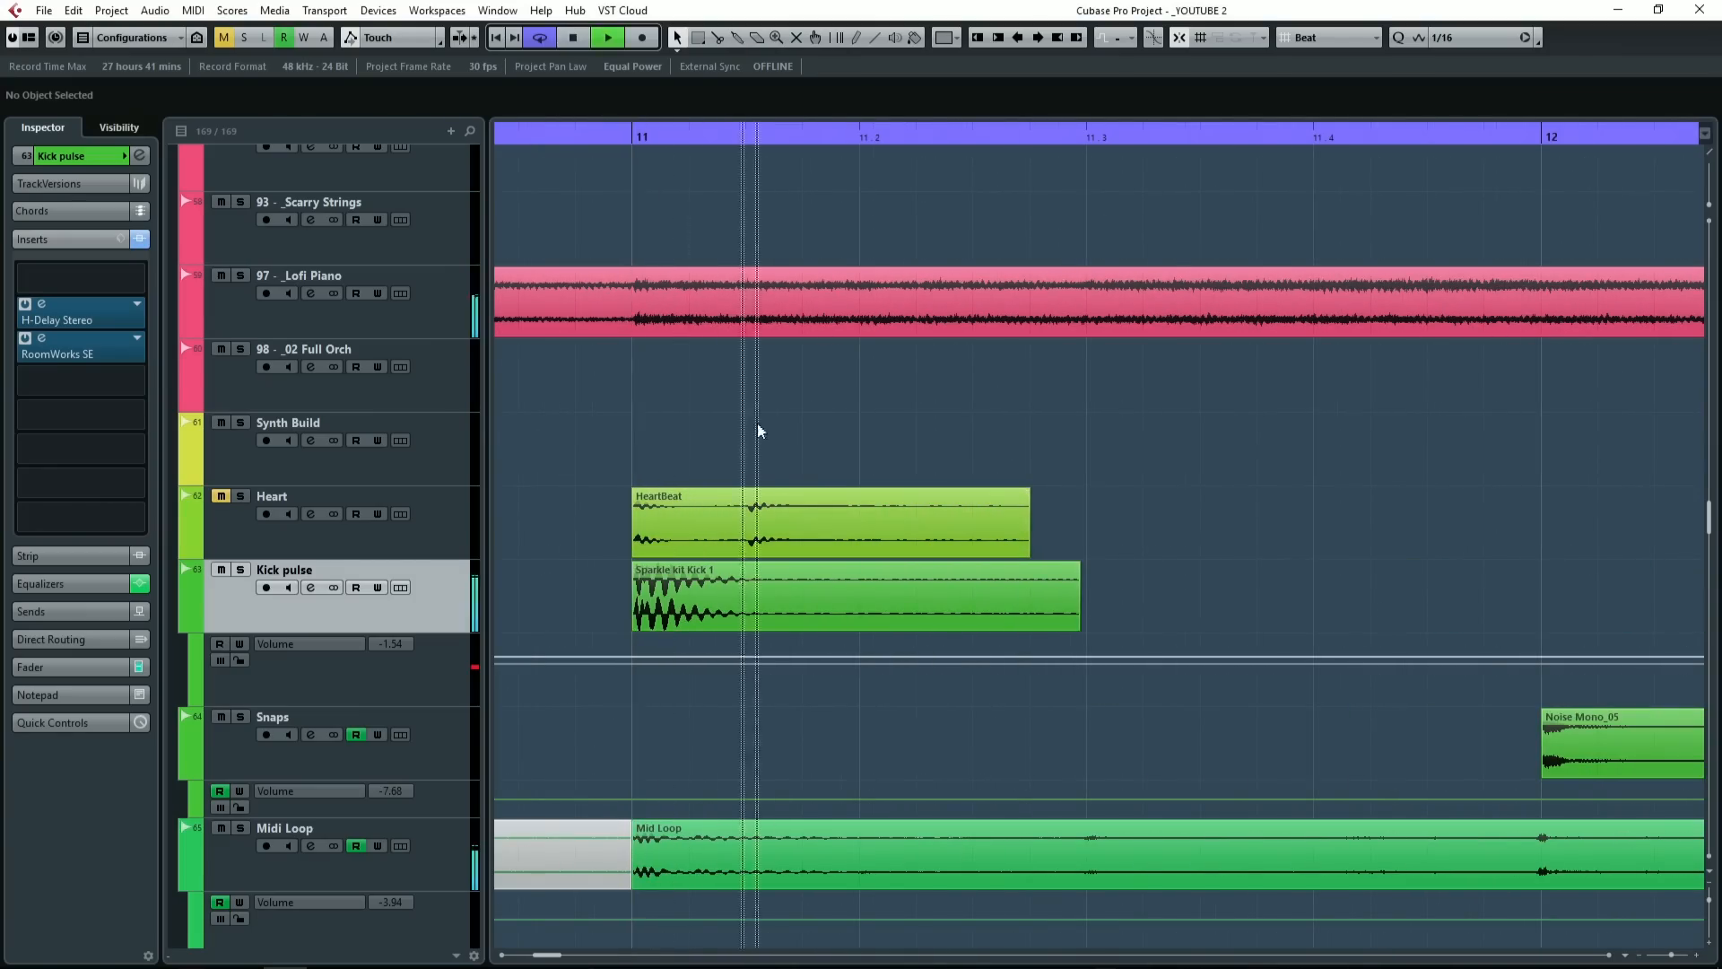
{"action": "key", "text": "space"}
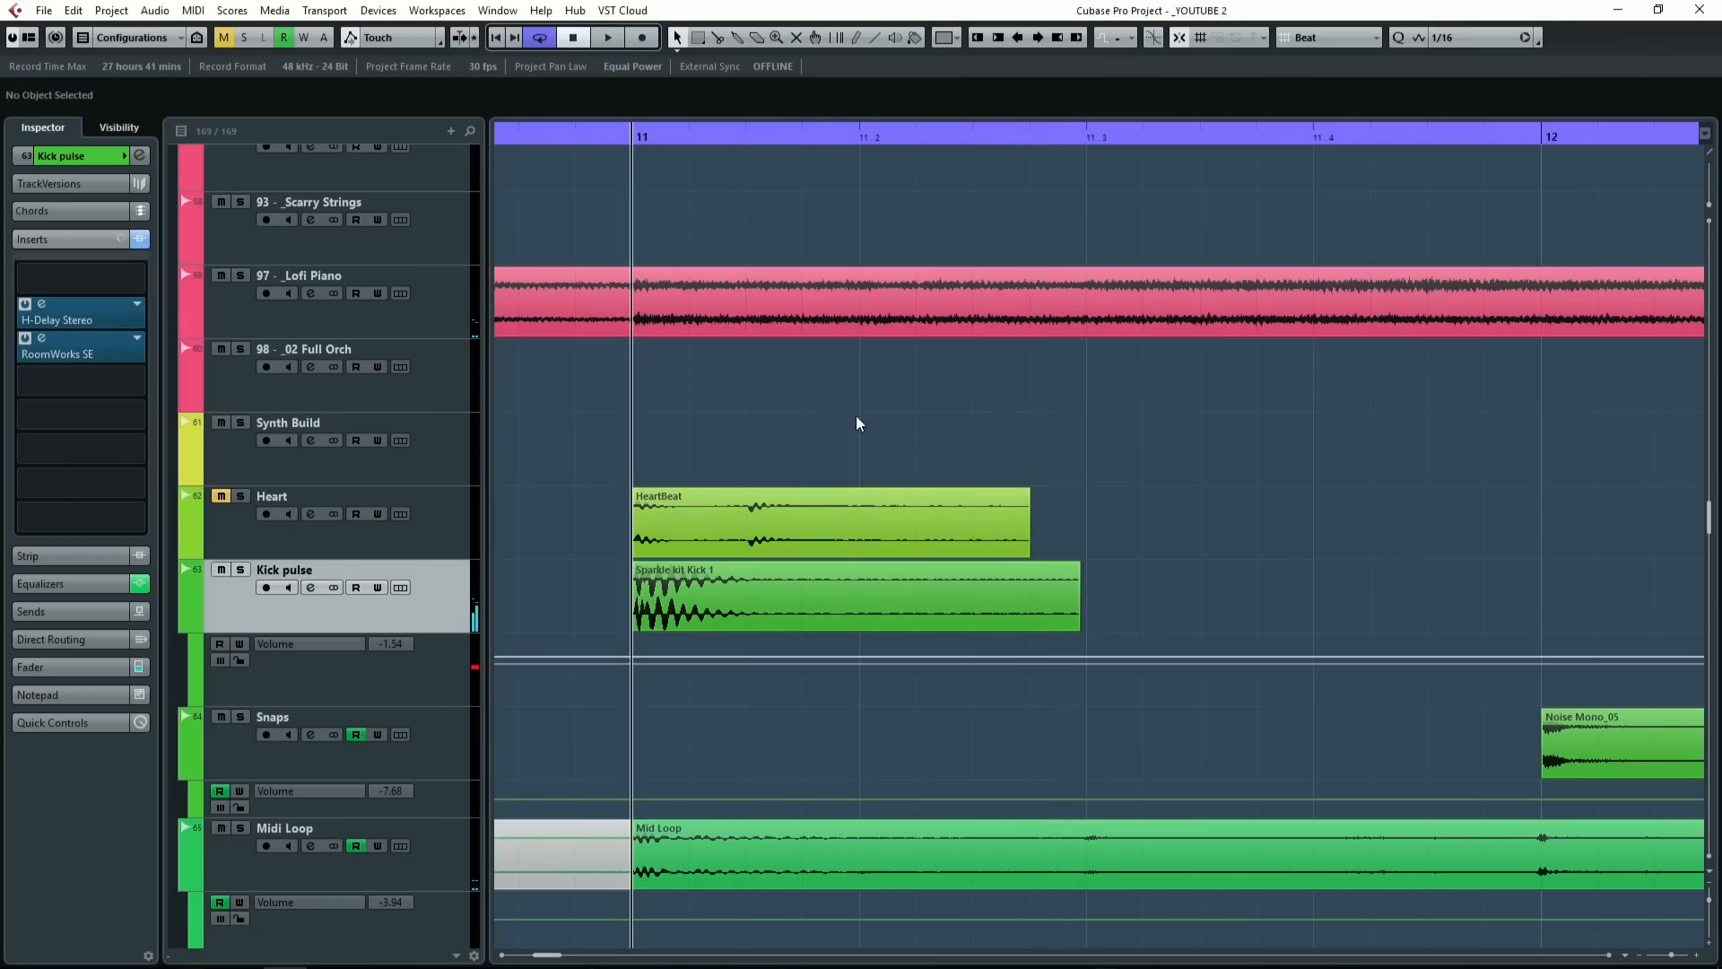
Step: Set the grid type to Use Quantize, unmute and solo the Heart track, and play its HeartBeat event
{"action": "left_click", "coordinate": [1334, 38]}
{"action": "left_click", "coordinate": [1364, 93]}
{"action": "left_click", "coordinate": [221, 497]}
{"action": "left_click", "coordinate": [241, 496]}
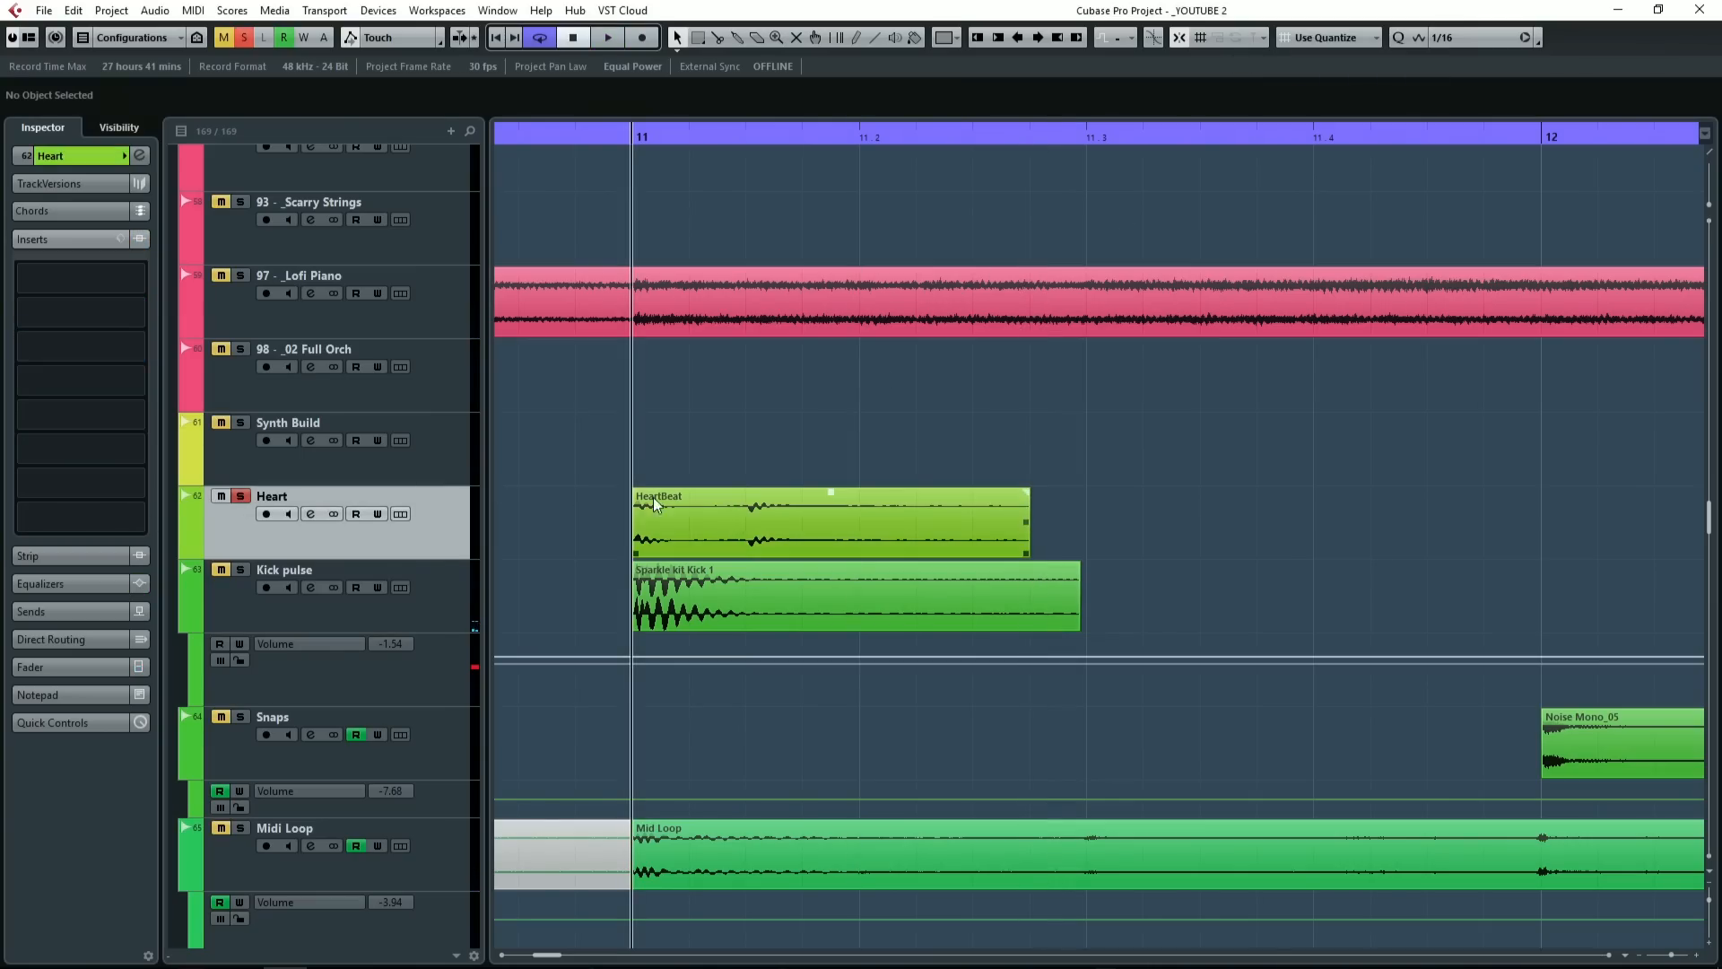
{"action": "scroll", "coordinate": [731, 539], "scroll_direction": "up", "scroll_amount": 3}
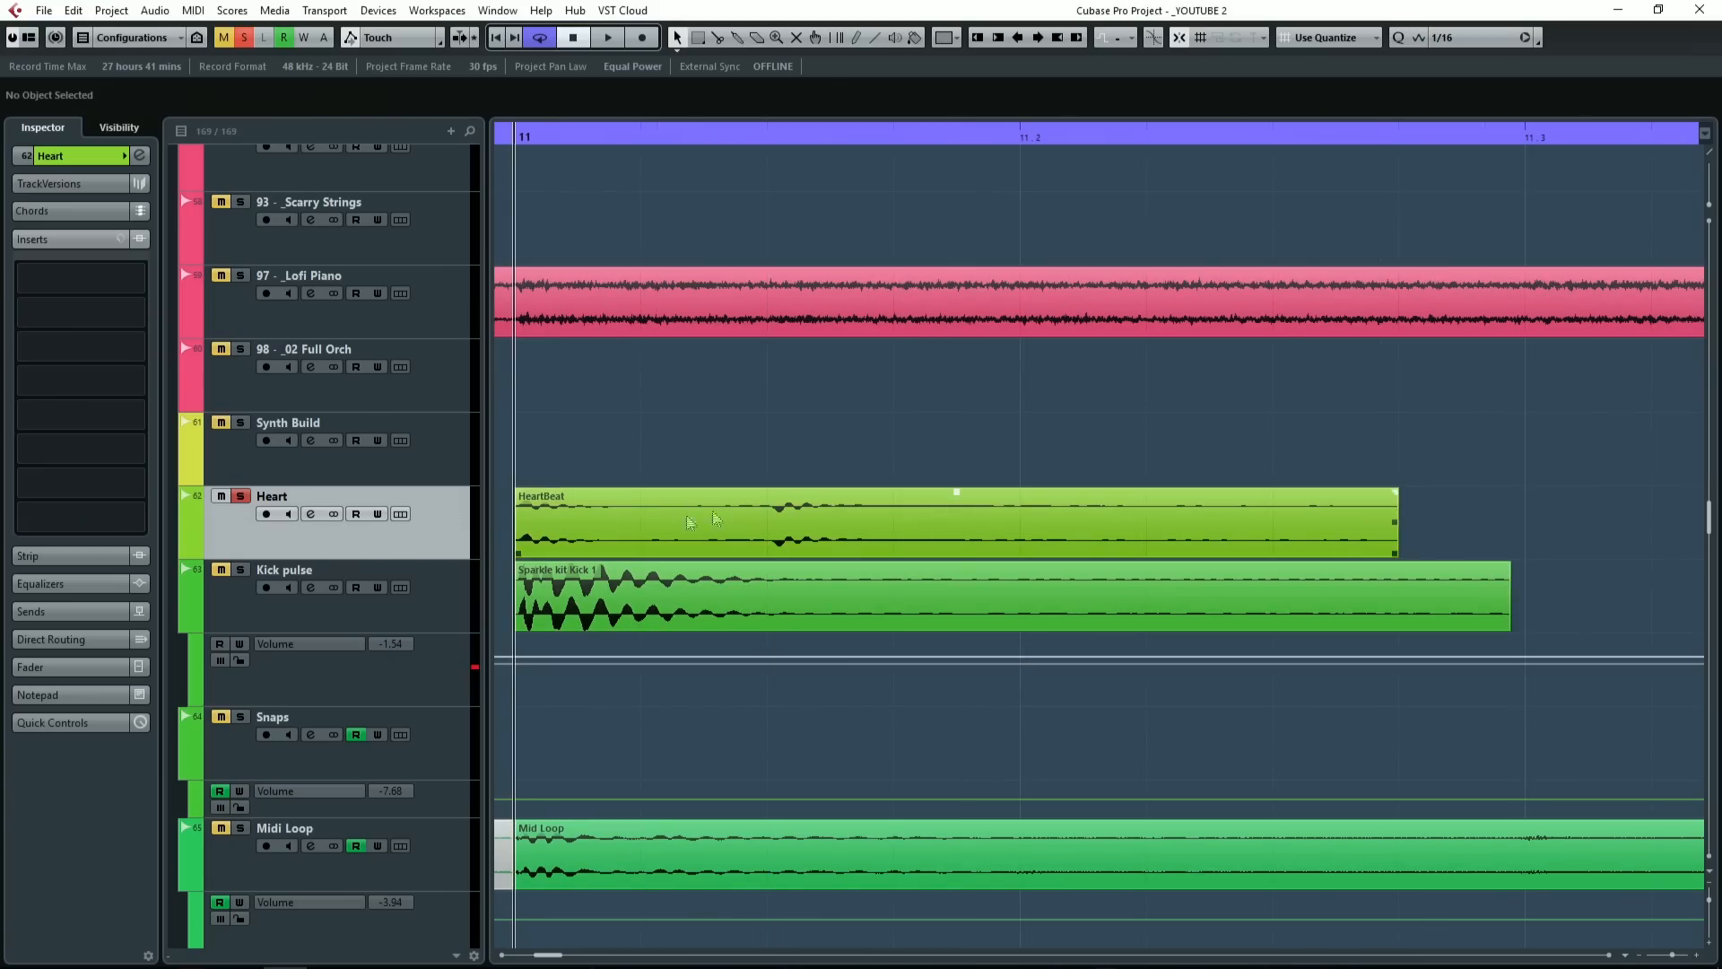
{"action": "key", "text": "space"}
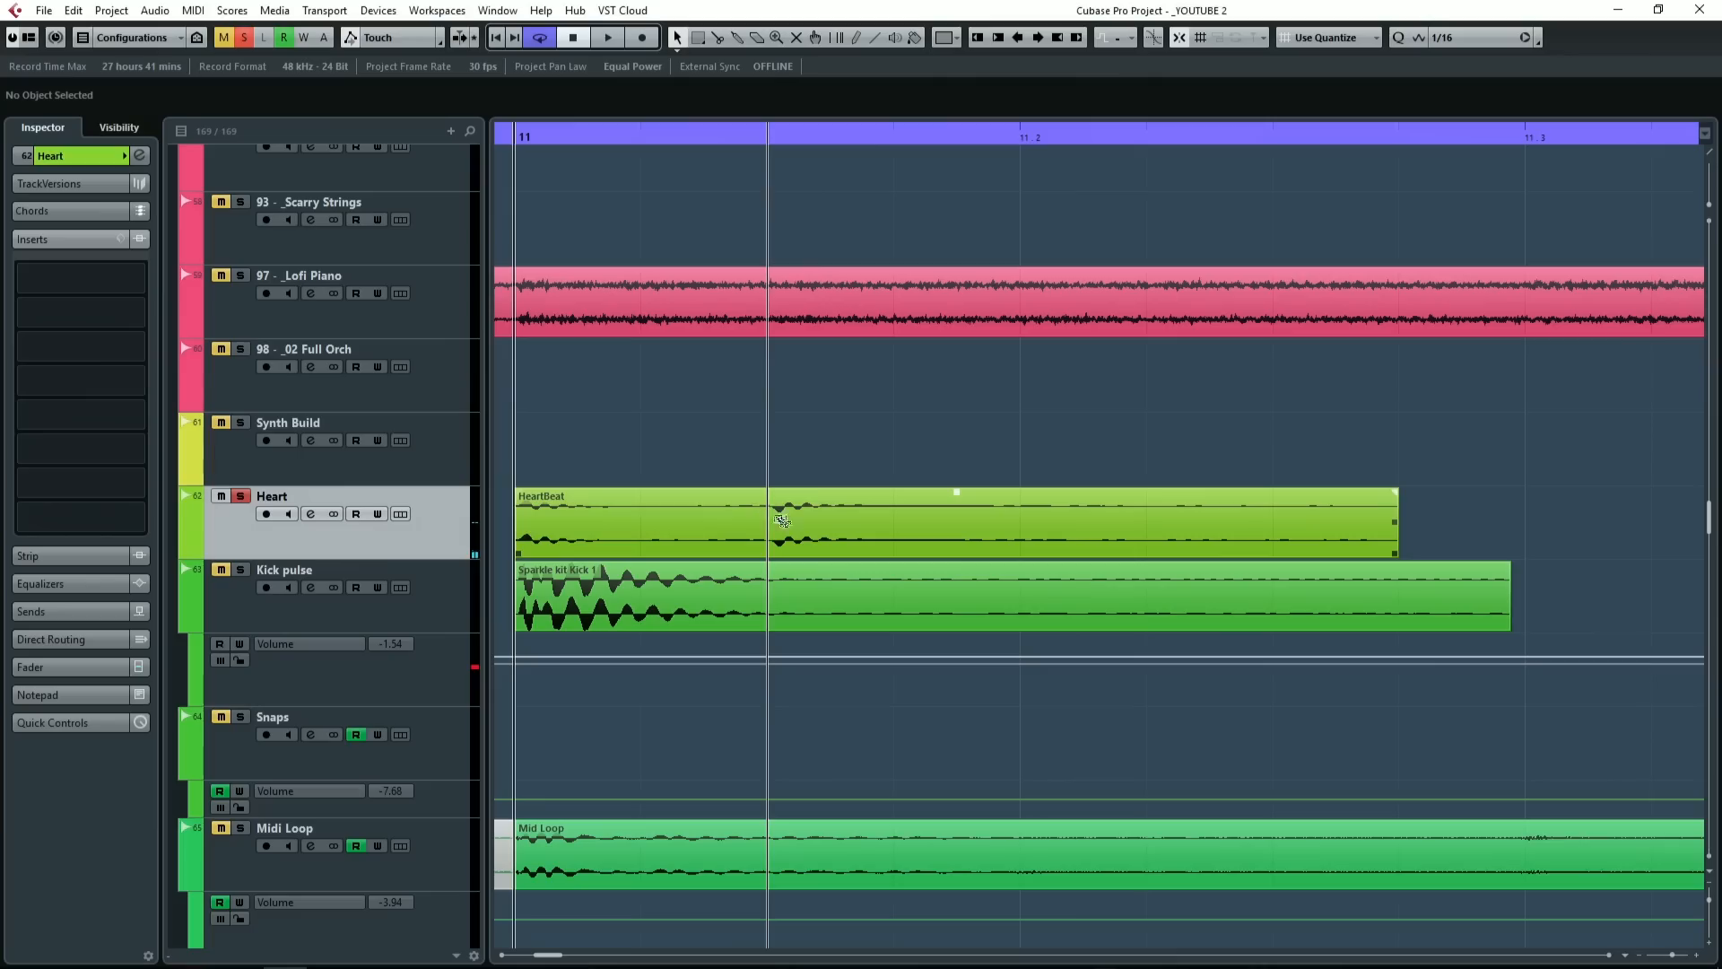
Step: Try splitting the HeartBeat event at its second beat and moving the second part away from the first
{"action": "left_click", "coordinate": [786, 520], "text": "alt"}
{"action": "left_click_drag", "start_coordinate": [834, 513], "coordinate": [939, 511]}
{"action": "key", "text": "ctrl+z"}
{"action": "key", "text": "ctrl+z"}
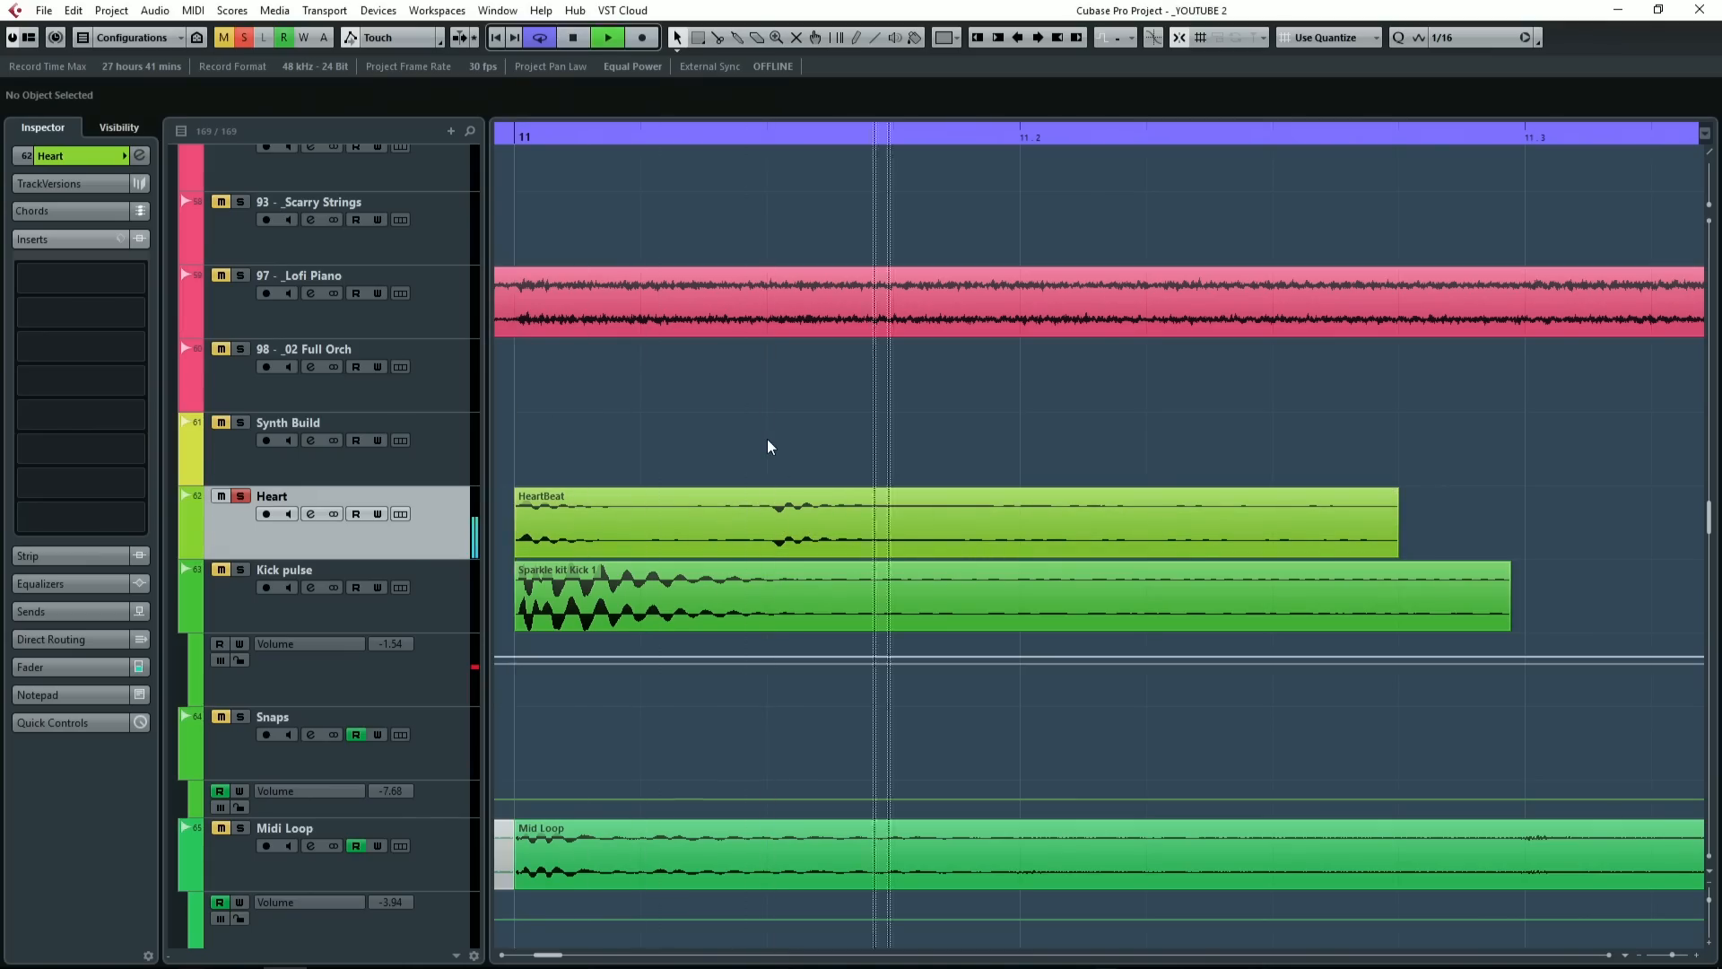
Step: Stop playback and unsolo the Heart track
{"action": "key", "text": "space"}
{"action": "scroll", "coordinate": [767, 438], "scroll_direction": "down", "scroll_amount": 4, "text": "ctrl"}
{"action": "scroll", "coordinate": [757, 444], "scroll_direction": "down", "scroll_amount": 5, "text": "ctrl"}
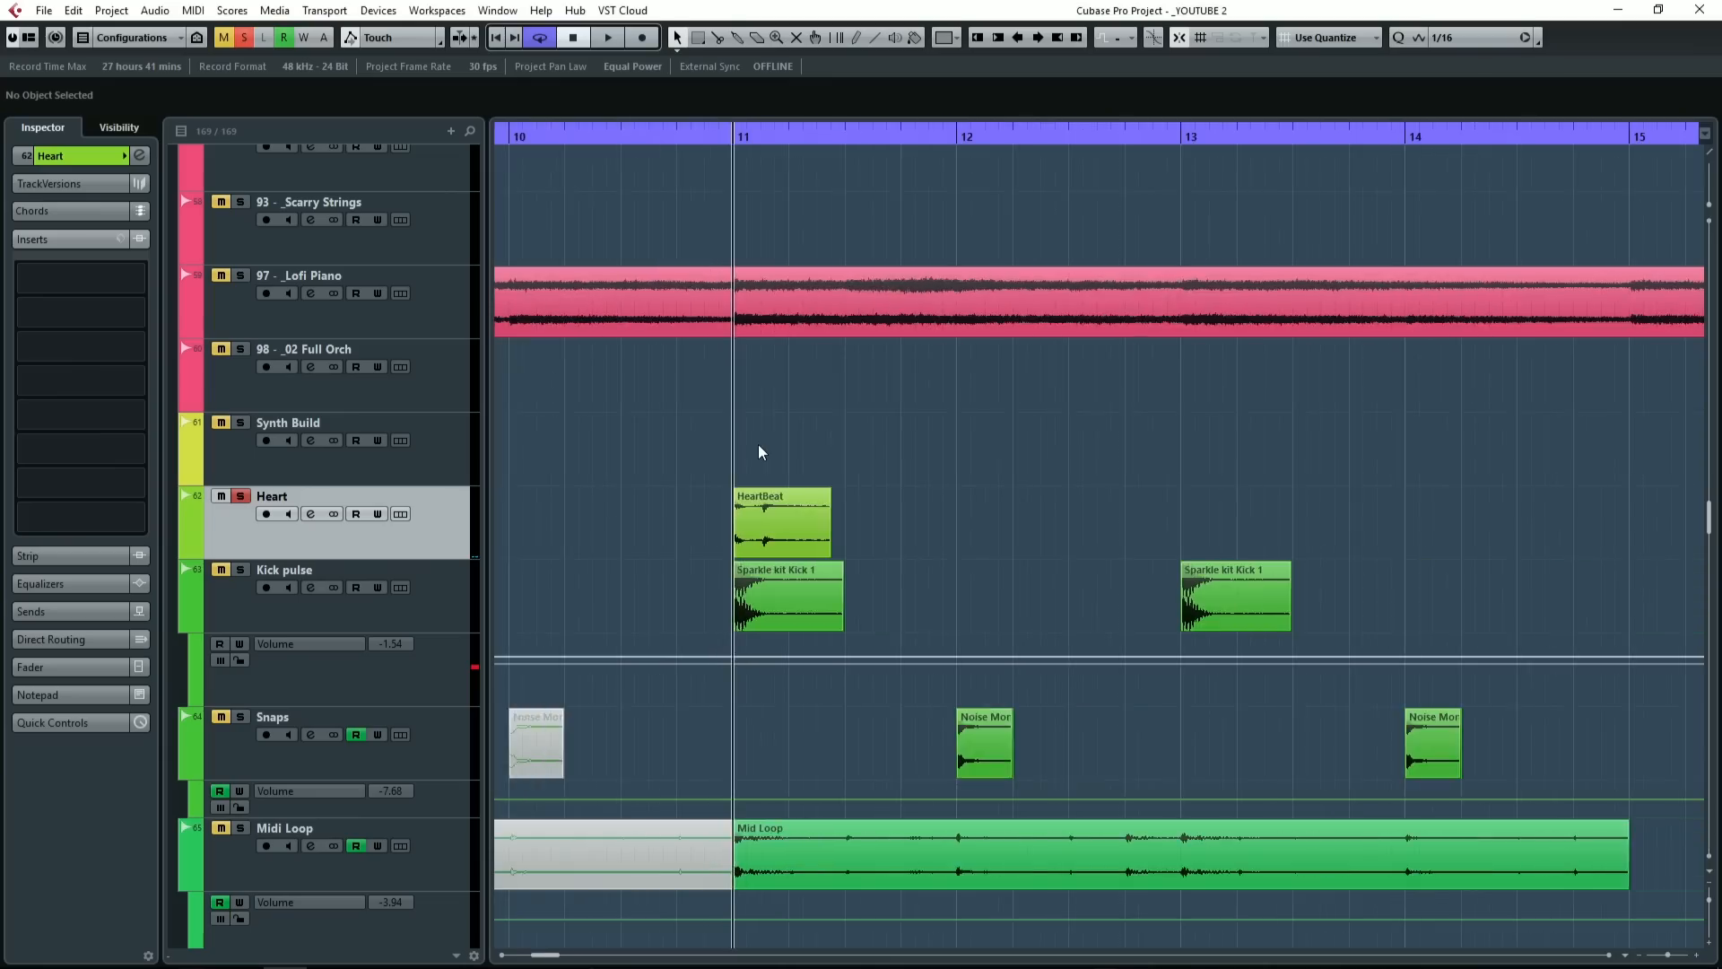
{"action": "left_click", "coordinate": [242, 498]}
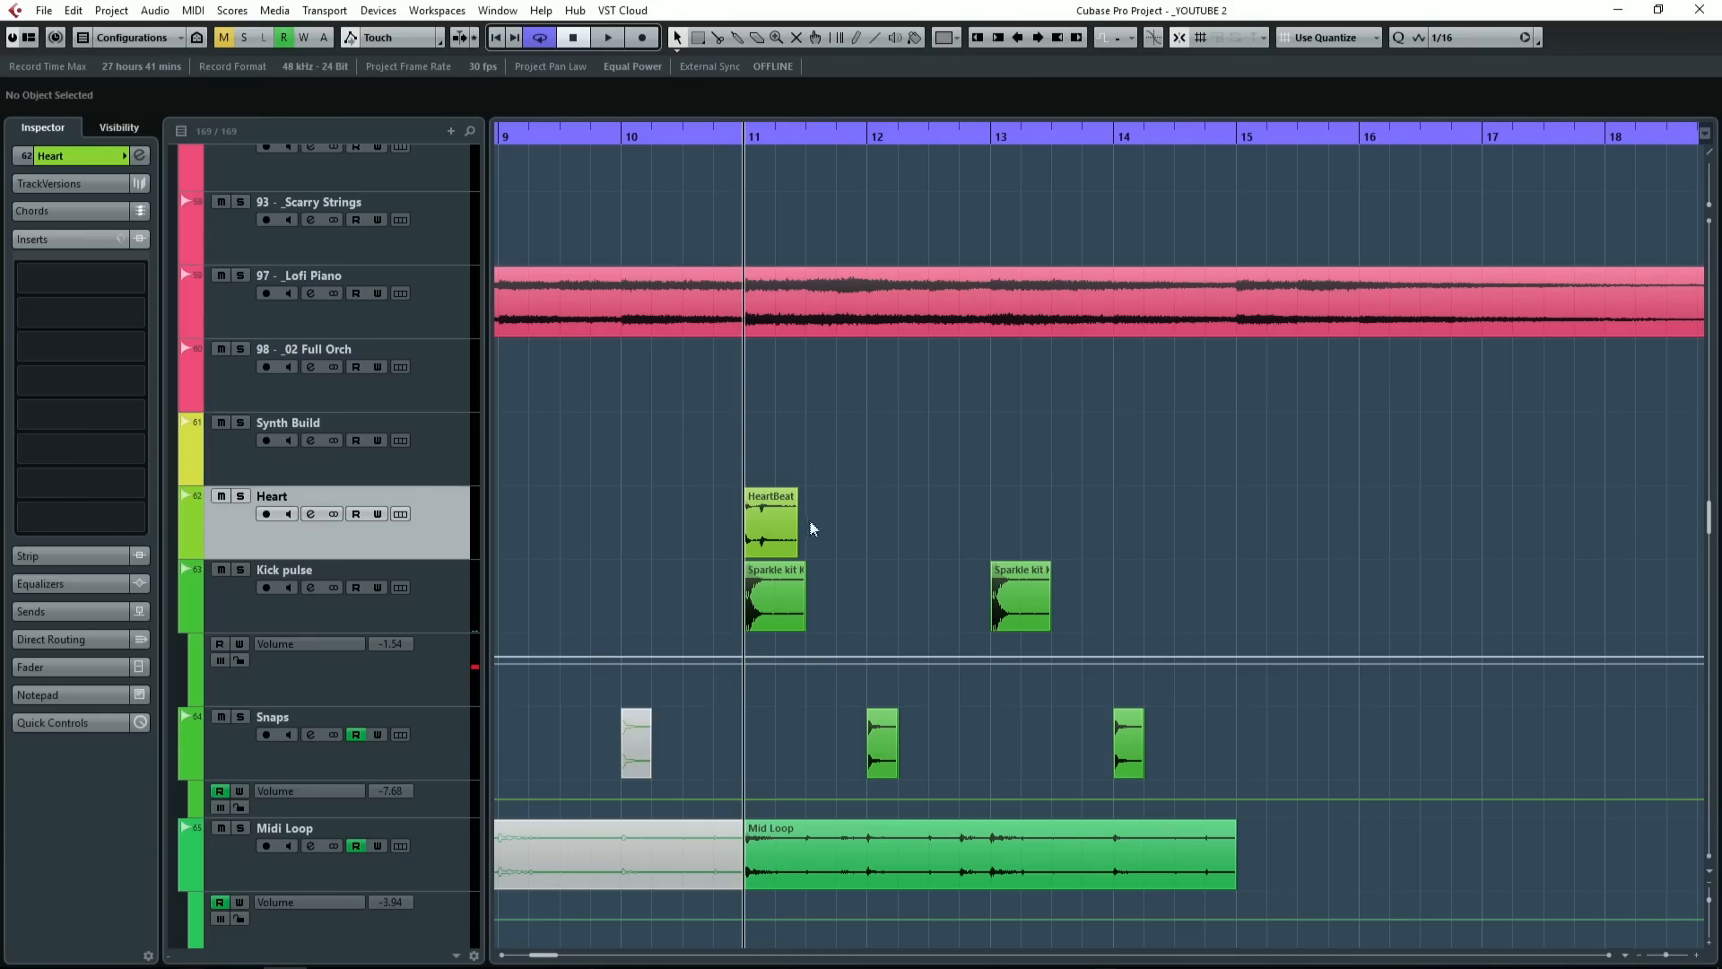
{"action": "scroll", "coordinate": [847, 518], "scroll_direction": "up", "scroll_amount": 2}
{"action": "scroll", "coordinate": [853, 510], "scroll_direction": "down", "scroll_amount": 2}
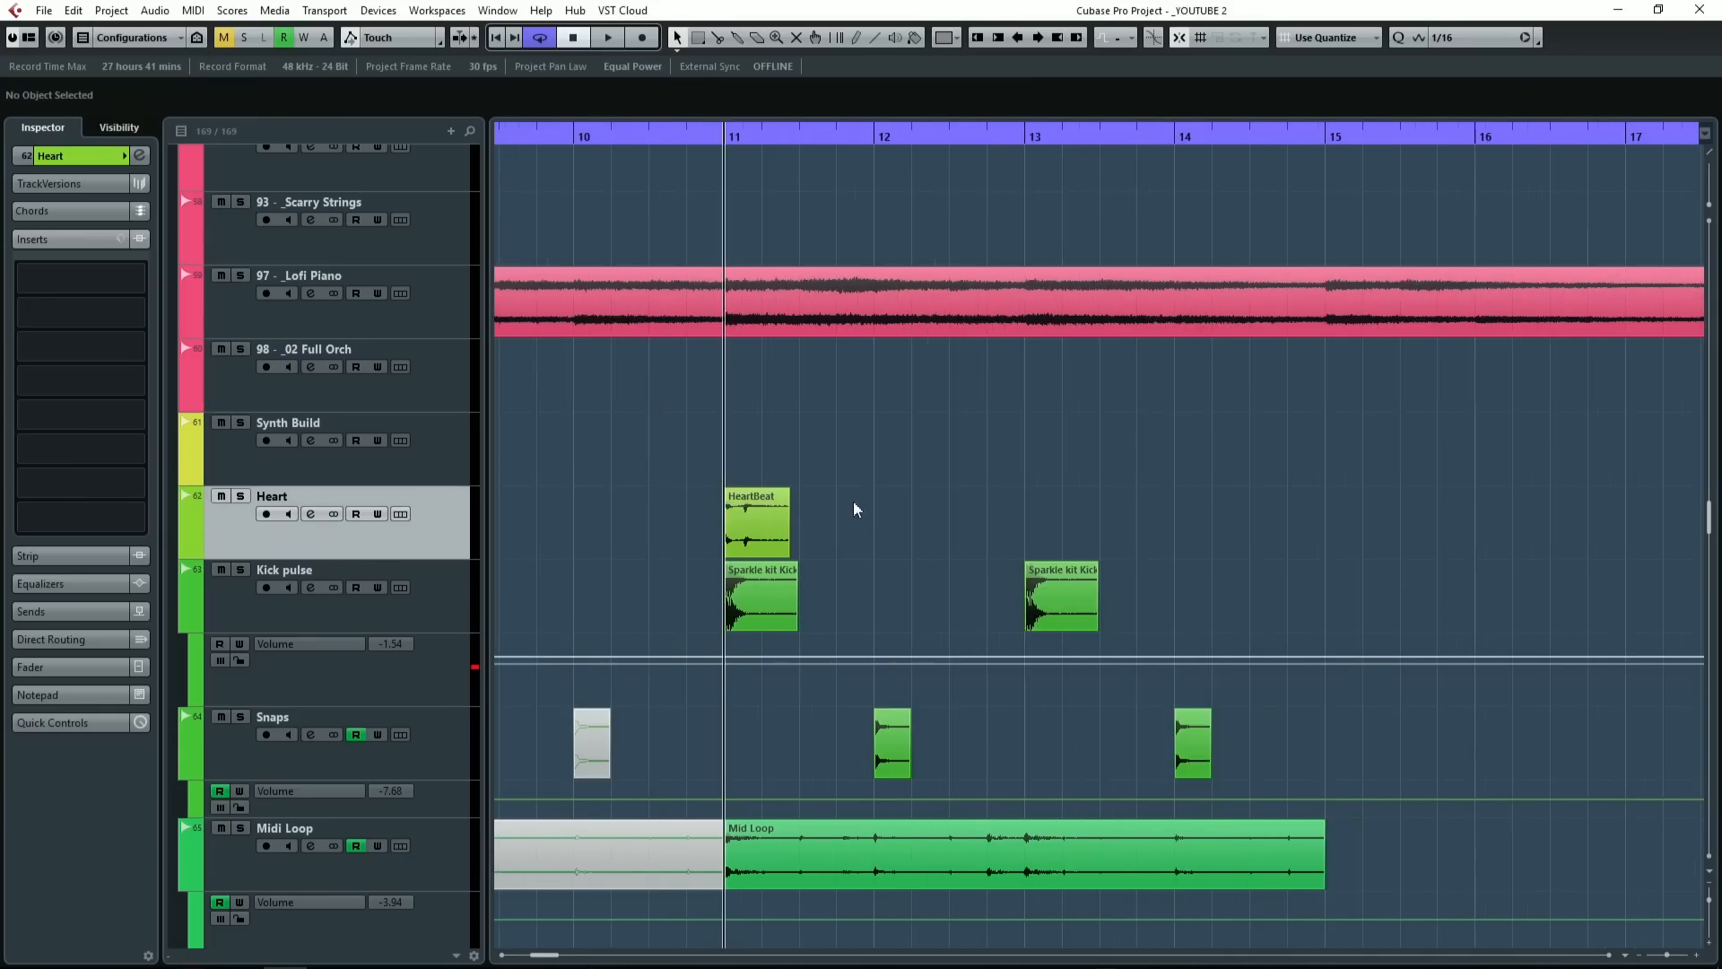
Step: Show the Heart track's fader, duplicate the bar 11 HeartBeat event three times at half-bar spacing, and play the result
{"action": "left_click", "coordinate": [746, 515]}
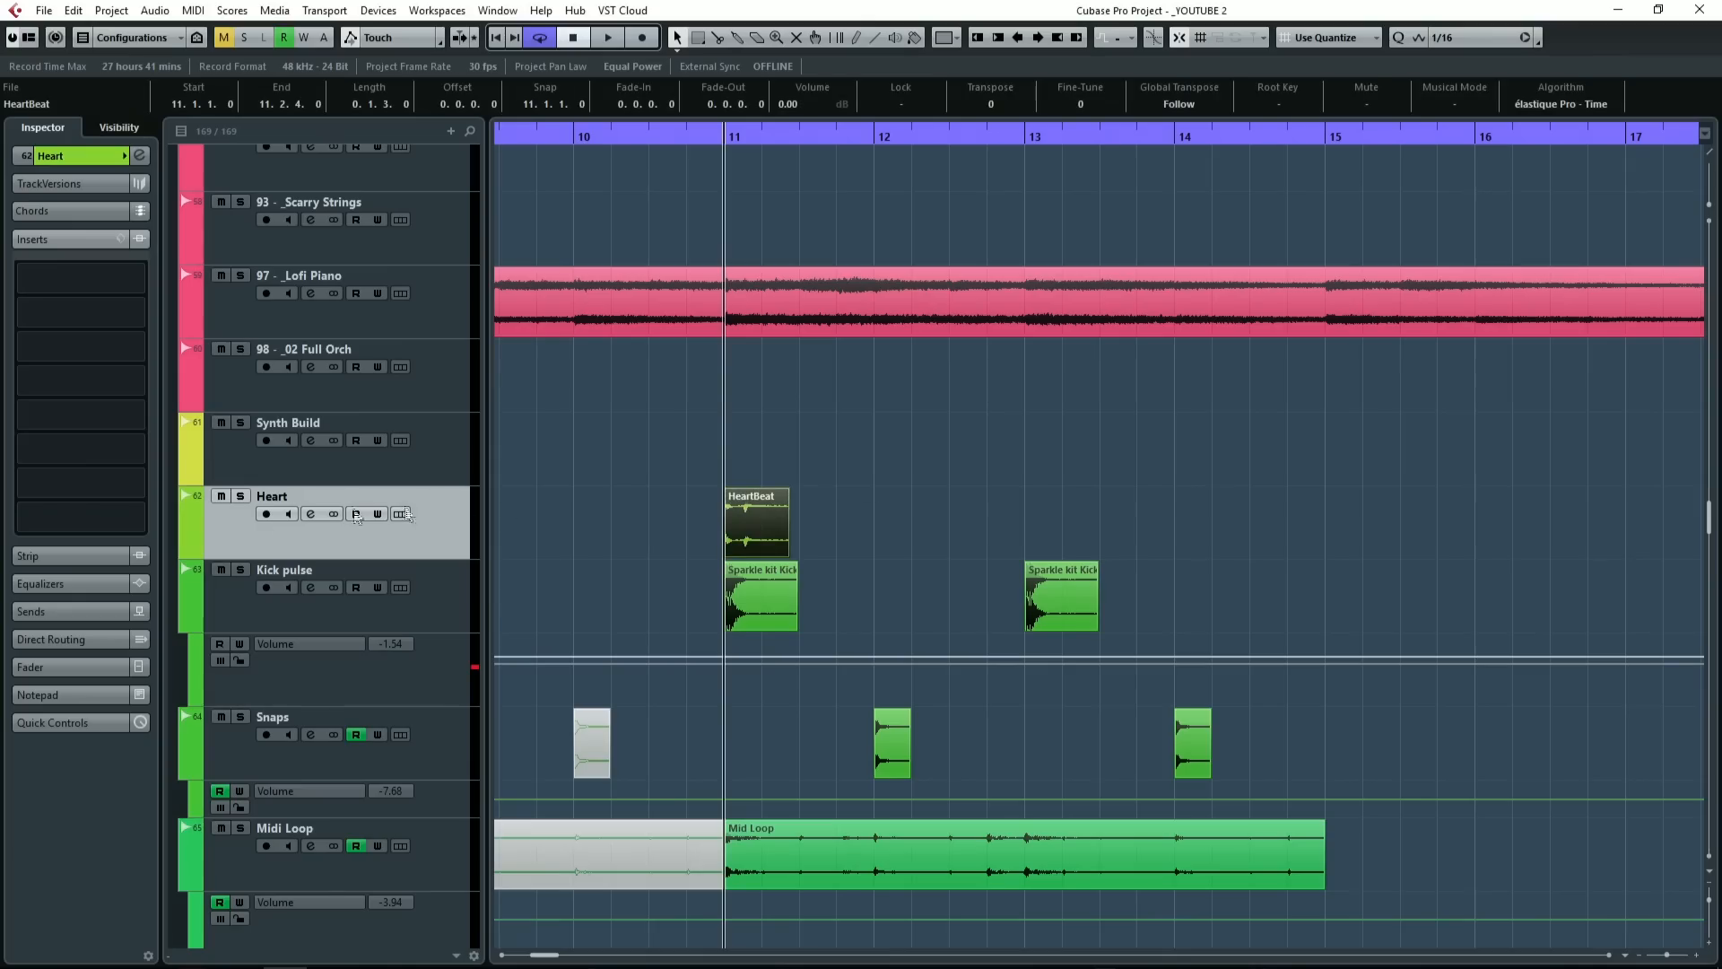
{"action": "left_click", "coordinate": [83, 664]}
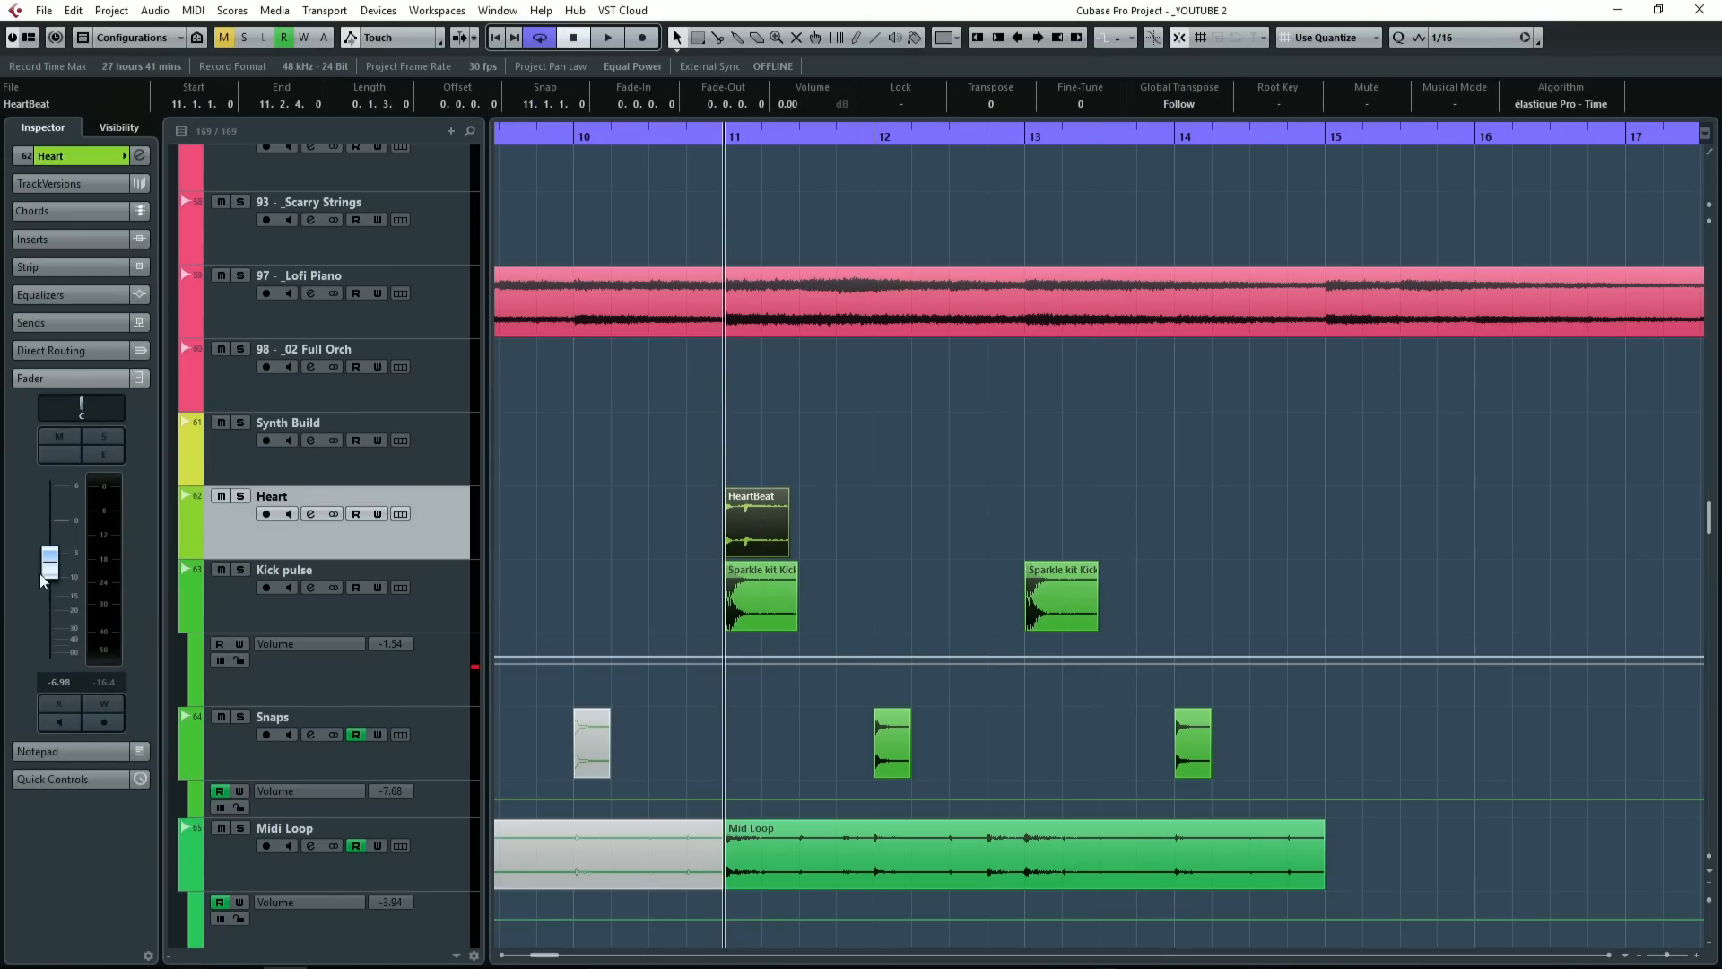
{"action": "left_click_drag", "start_coordinate": [758, 515], "coordinate": [970, 530]}
{"action": "key", "text": "ctrl+d"}
{"action": "key", "text": "ctrl+d"}
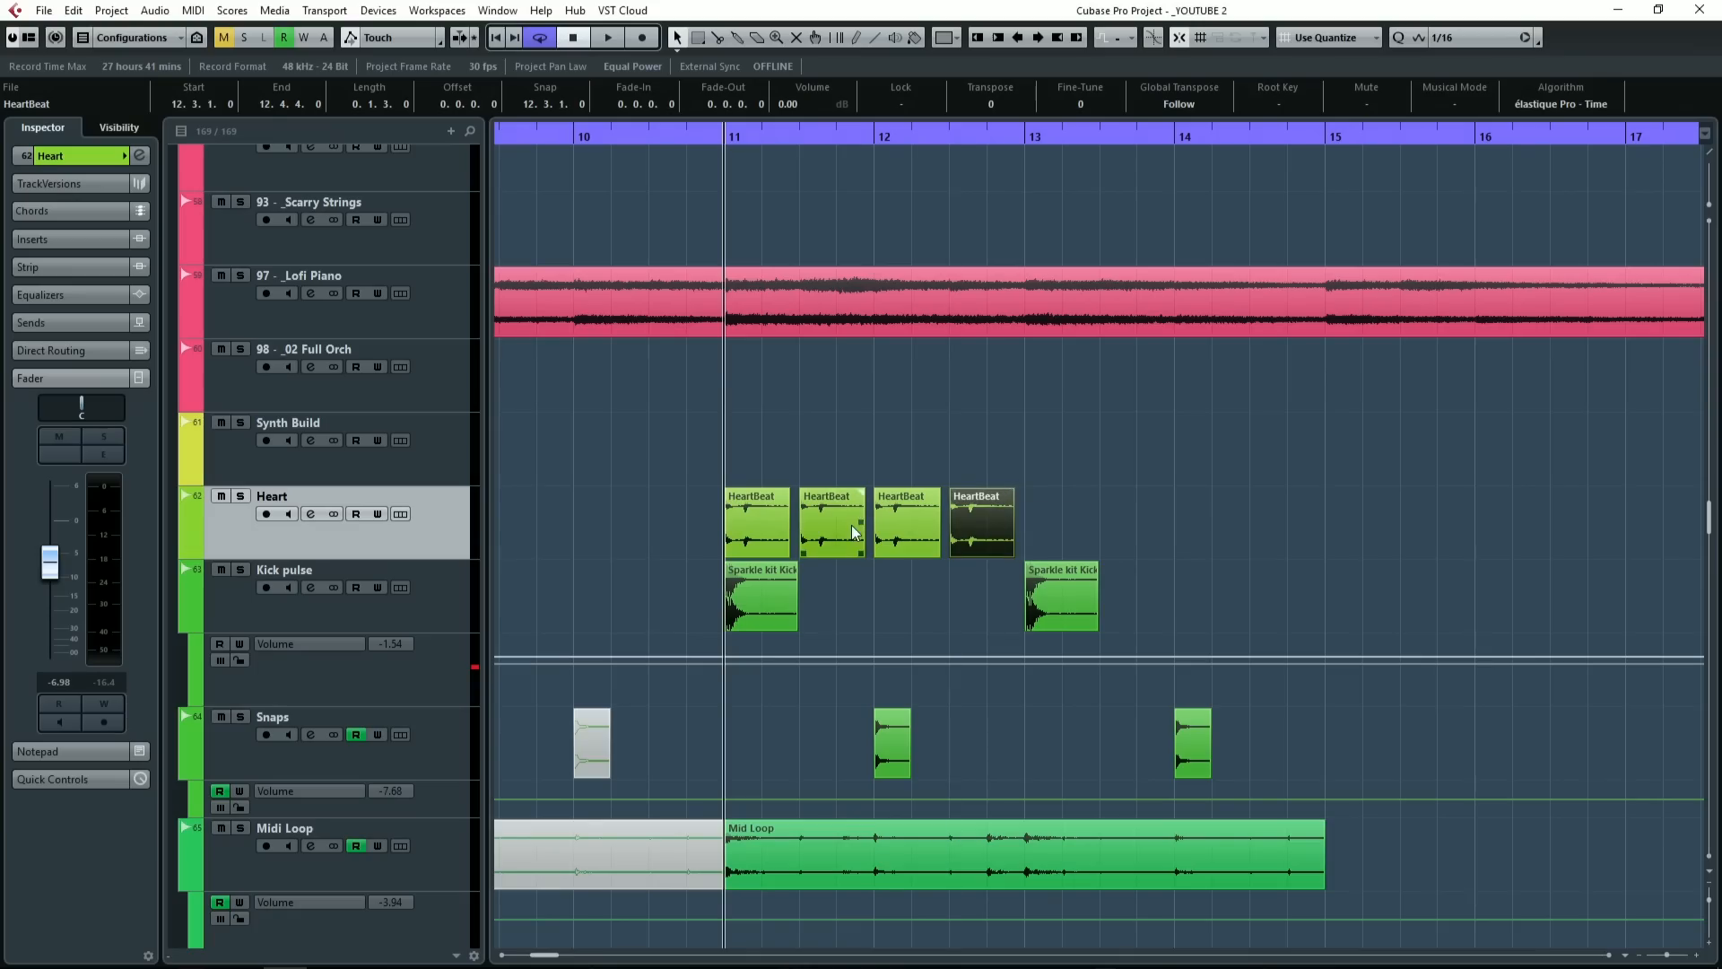
{"action": "key", "text": "space"}
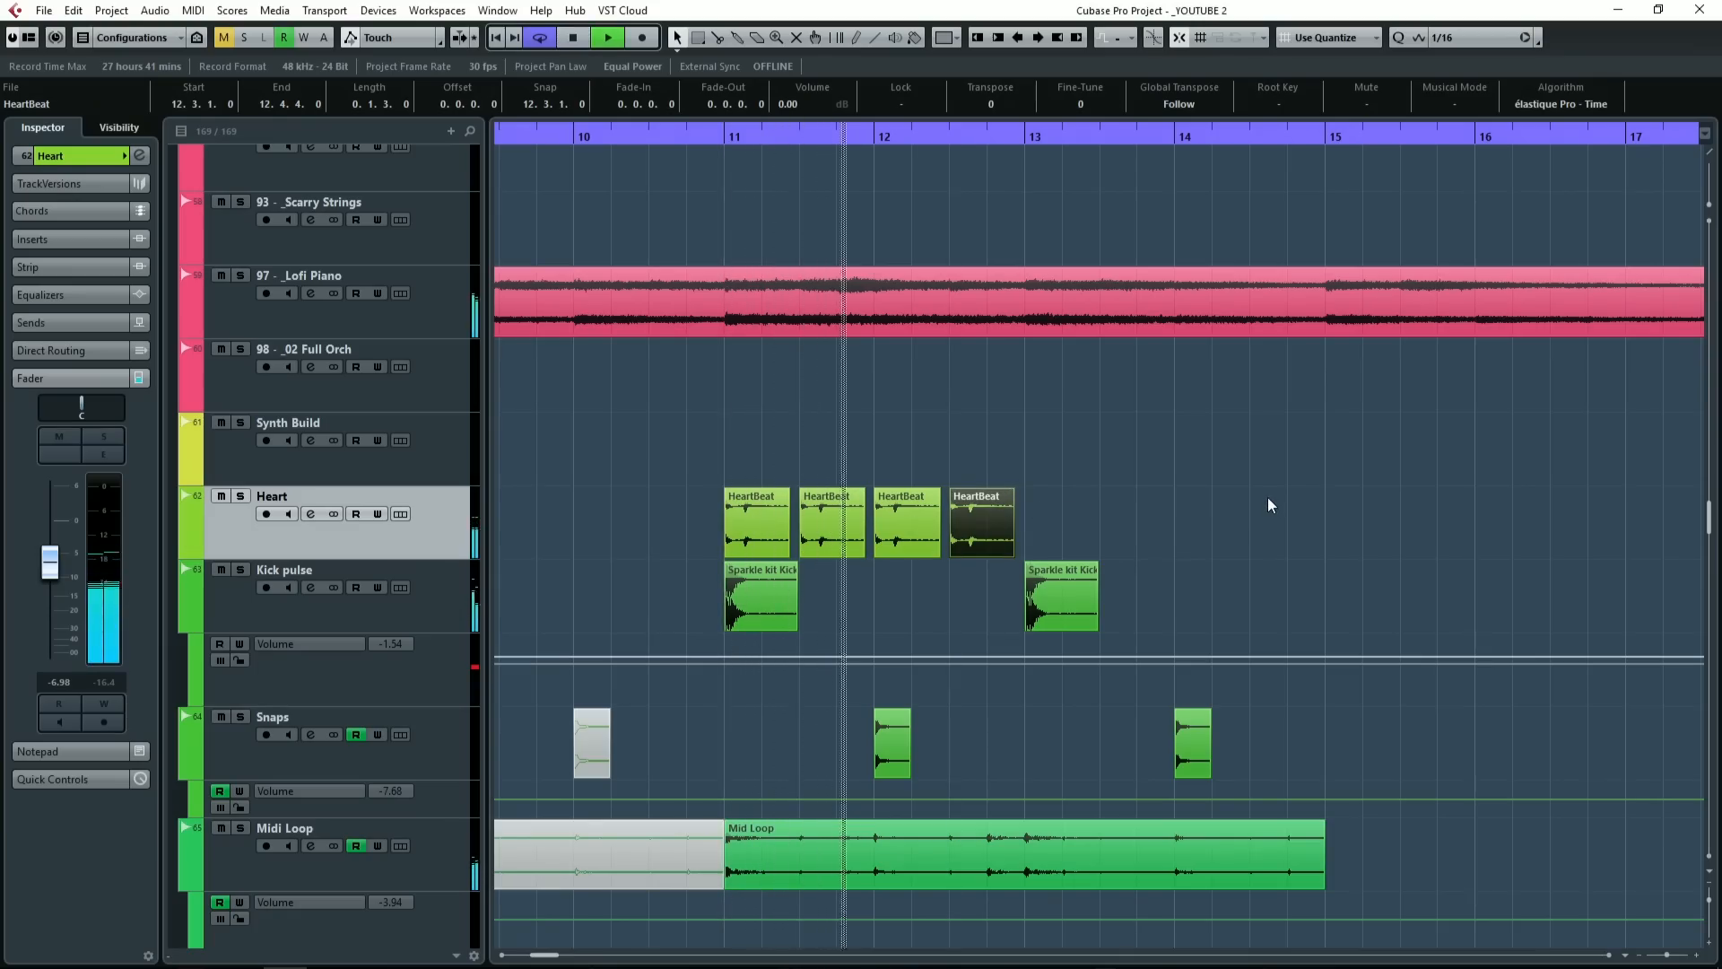
{"action": "key", "text": "space"}
Step: Rearrange the four HeartBeat events one bar apart, starting at bars 11, 12, 13 and 14, and play them back
{"action": "left_click_drag", "start_coordinate": [819, 541], "coordinate": [1302, 528]}
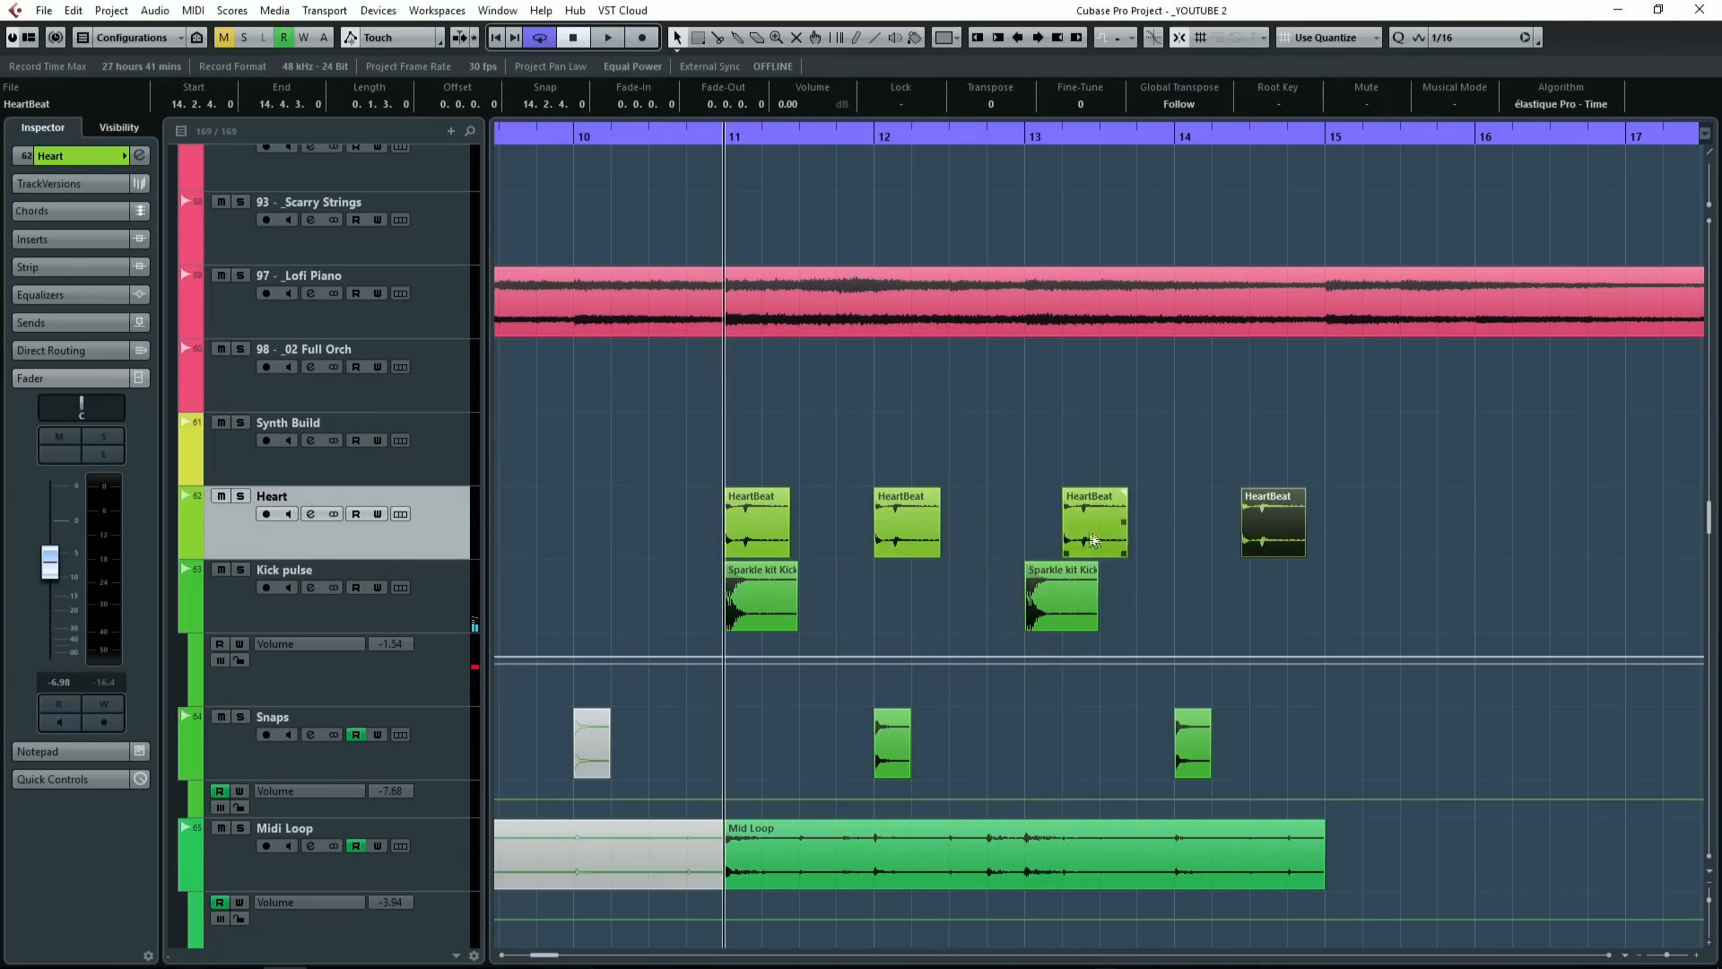
{"action": "left_click_drag", "start_coordinate": [1091, 539], "coordinate": [1054, 538]}
{"action": "left_click_drag", "start_coordinate": [1283, 534], "coordinate": [1220, 529]}
{"action": "left_click", "coordinate": [1152, 461]}
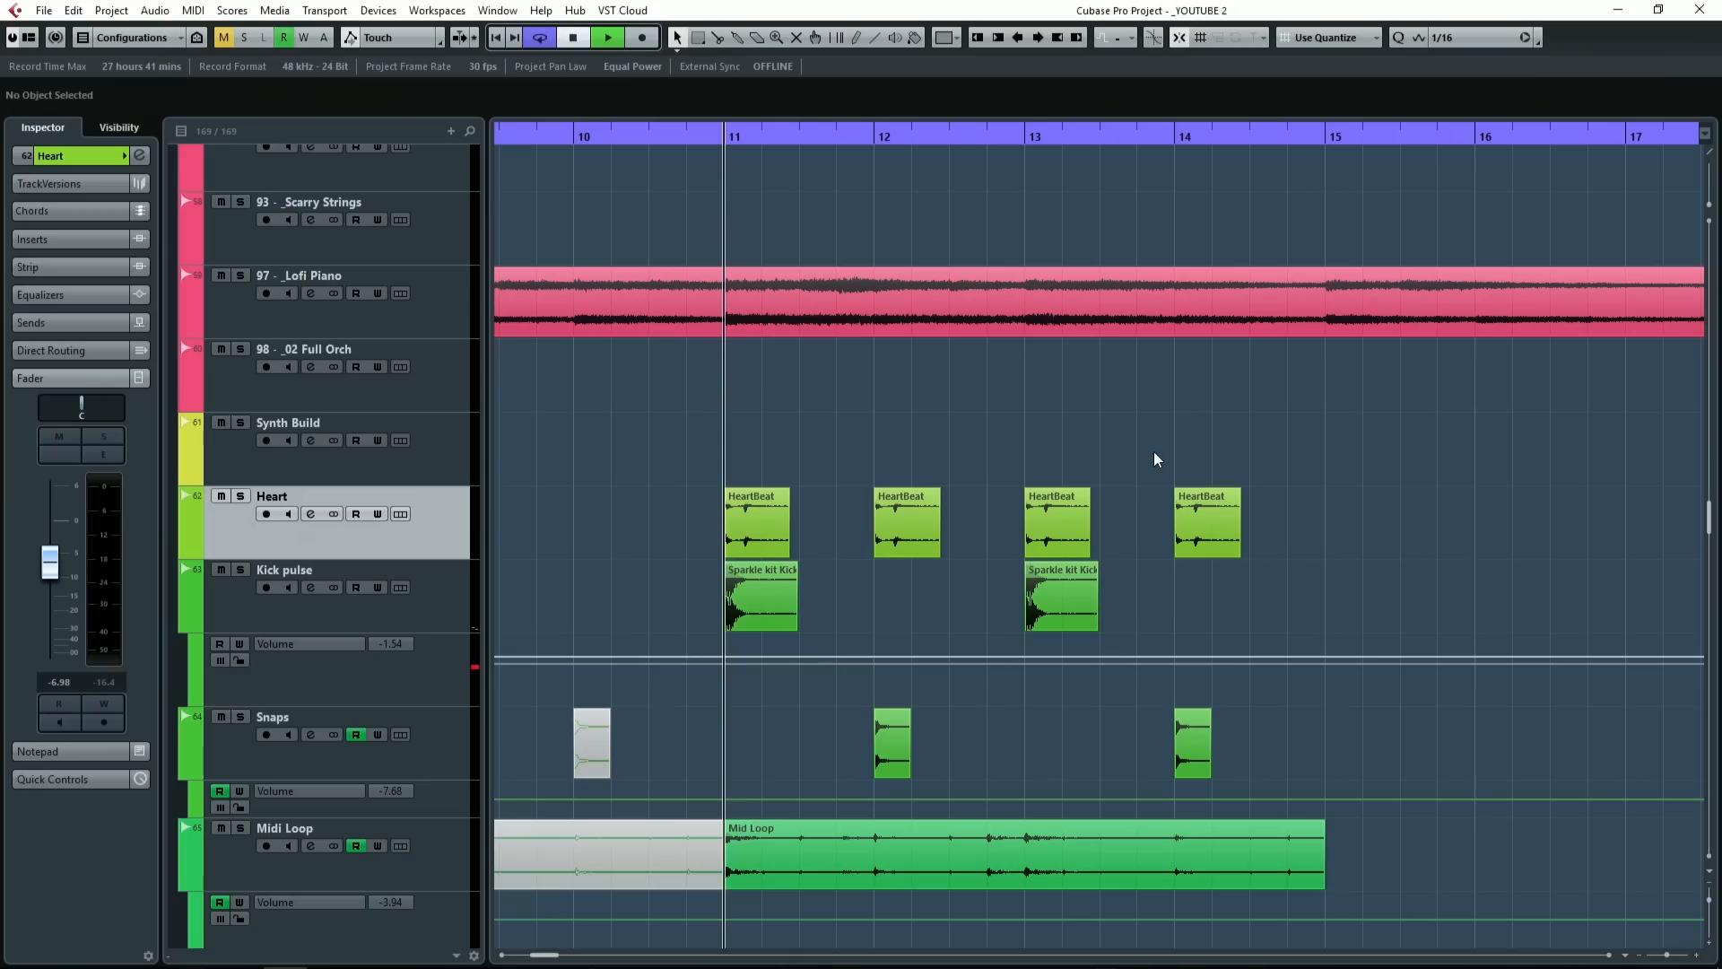
{"action": "key", "text": "space"}
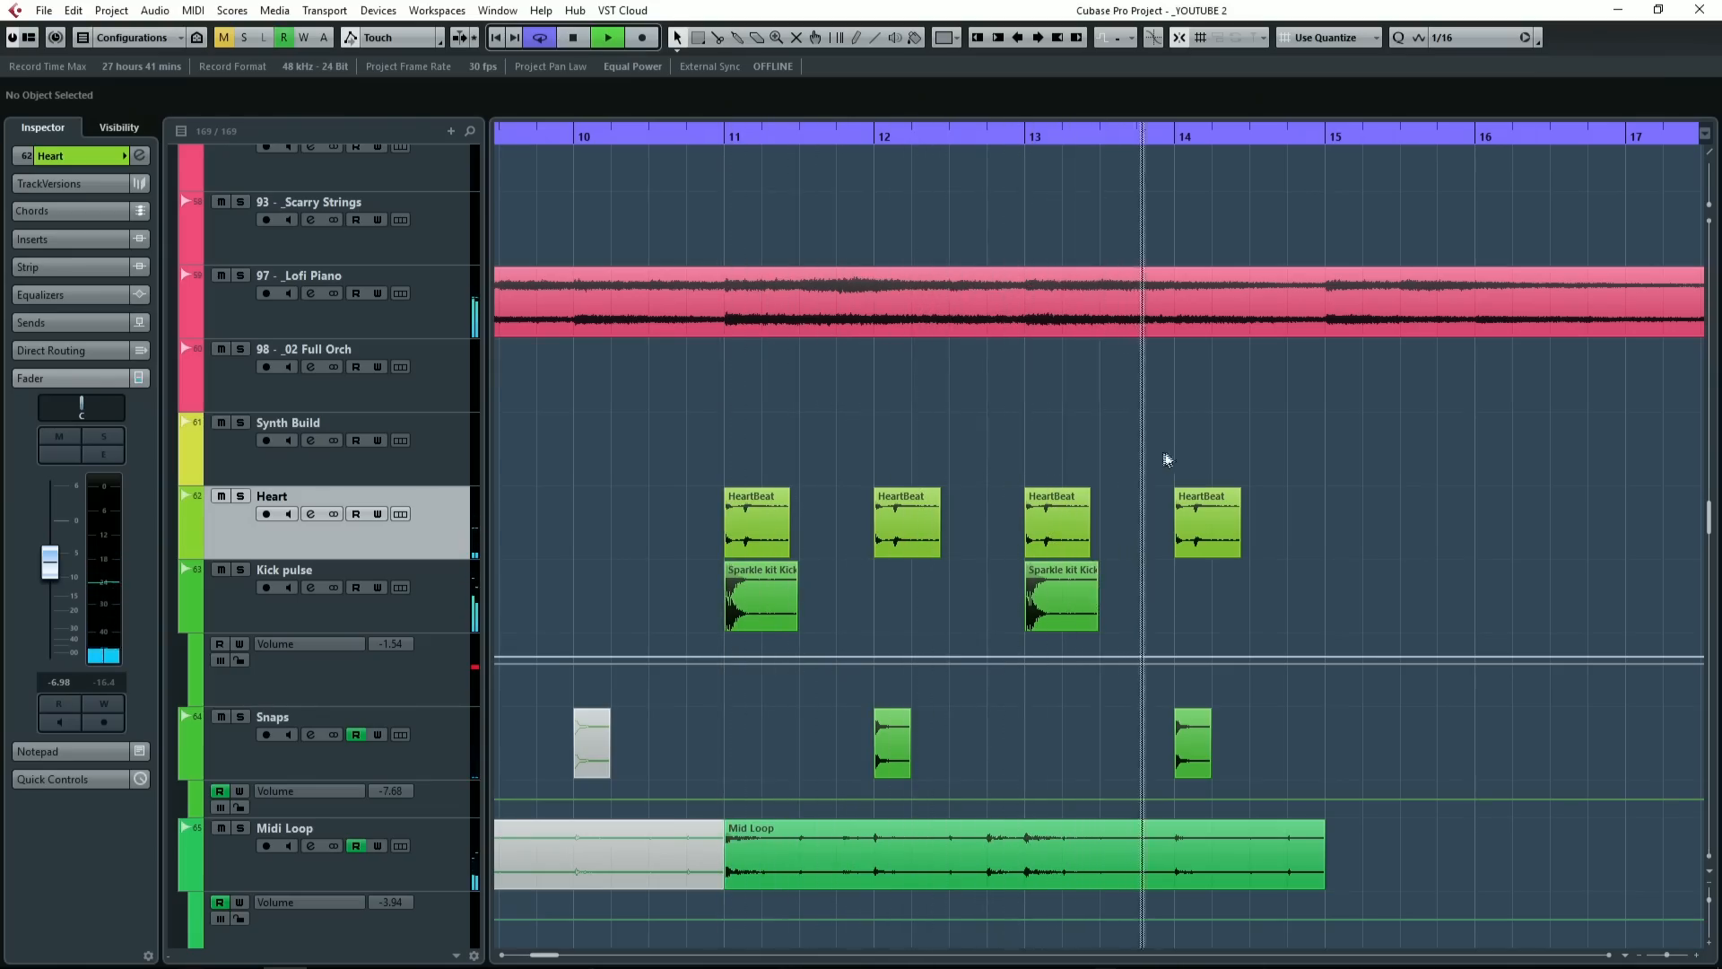
{"action": "scroll", "coordinate": [1076, 489], "scroll_direction": "right", "scroll_amount": 4}
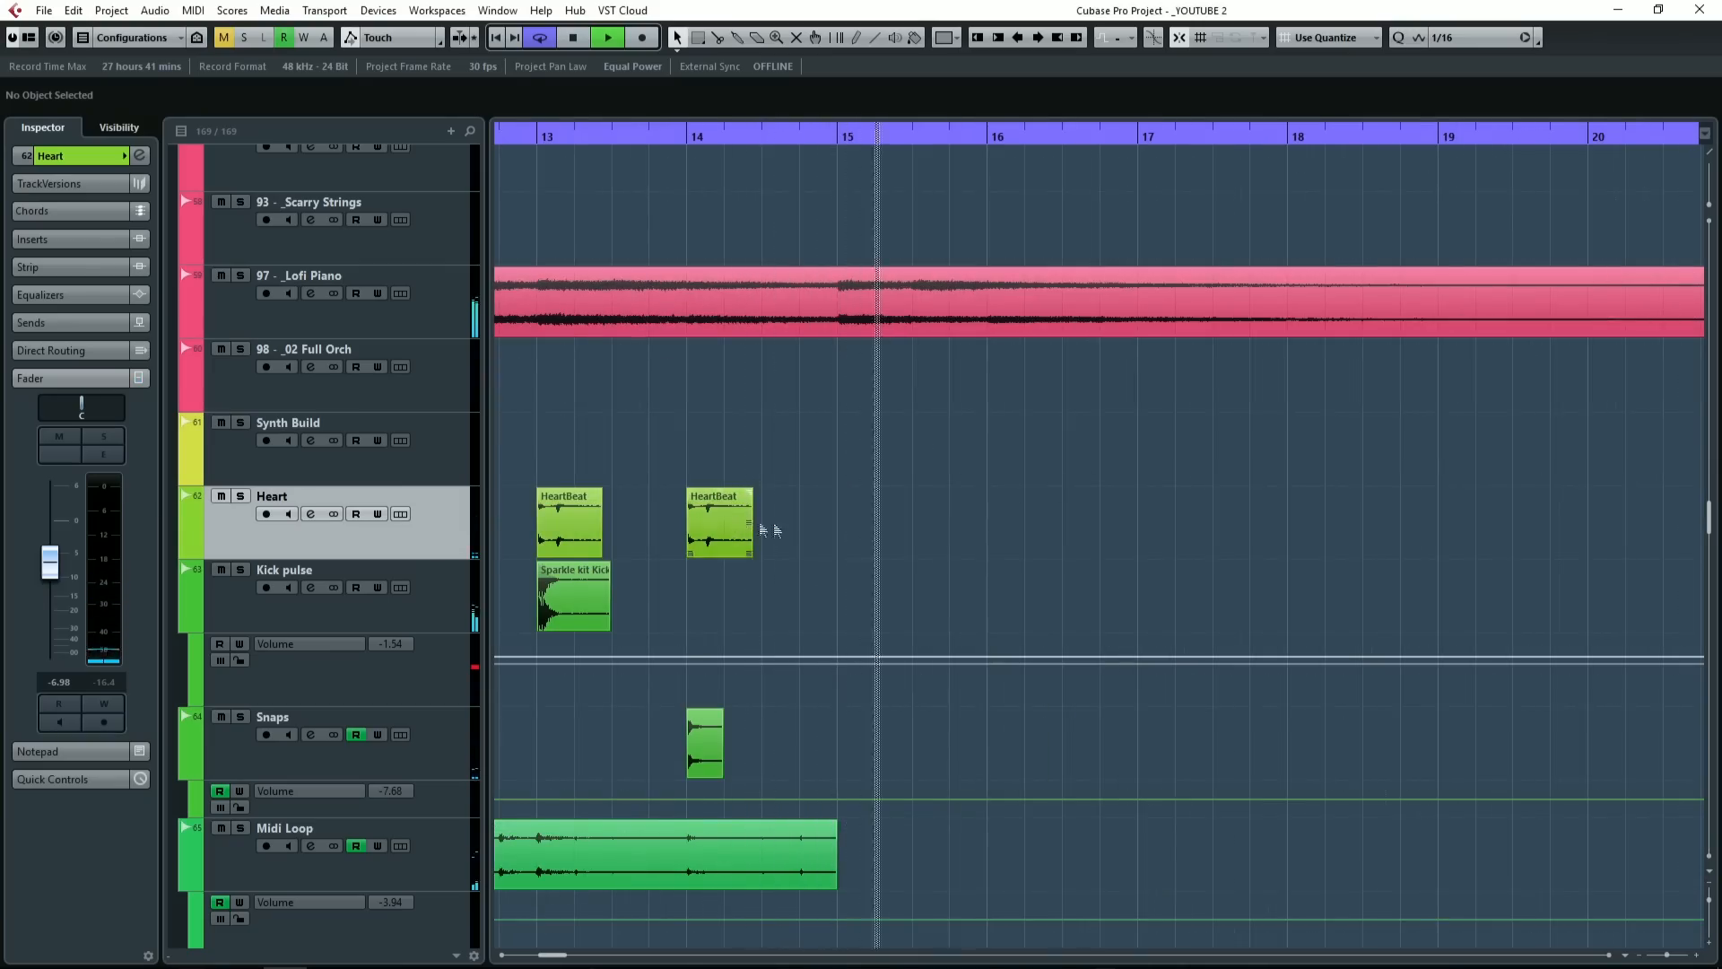
{"action": "scroll", "coordinate": [819, 538], "scroll_direction": "down", "scroll_amount": 3}
{"action": "key", "text": "space"}
Step: Duplicate the HeartBeat event every half bar through bars 15 and 16, and play back from bar 15
{"action": "left_click", "coordinate": [771, 534]}
{"action": "key", "text": "ctrl+d"}
{"action": "left_click_drag", "start_coordinate": [803, 531], "coordinate": [1025, 523]}
{"action": "scroll", "coordinate": [849, 539], "scroll_direction": "up", "scroll_amount": 3}
{"action": "key", "text": "ctrl+d"}
{"action": "key", "text": "ctrl+d"}
{"action": "key", "text": "ctrl+d"}
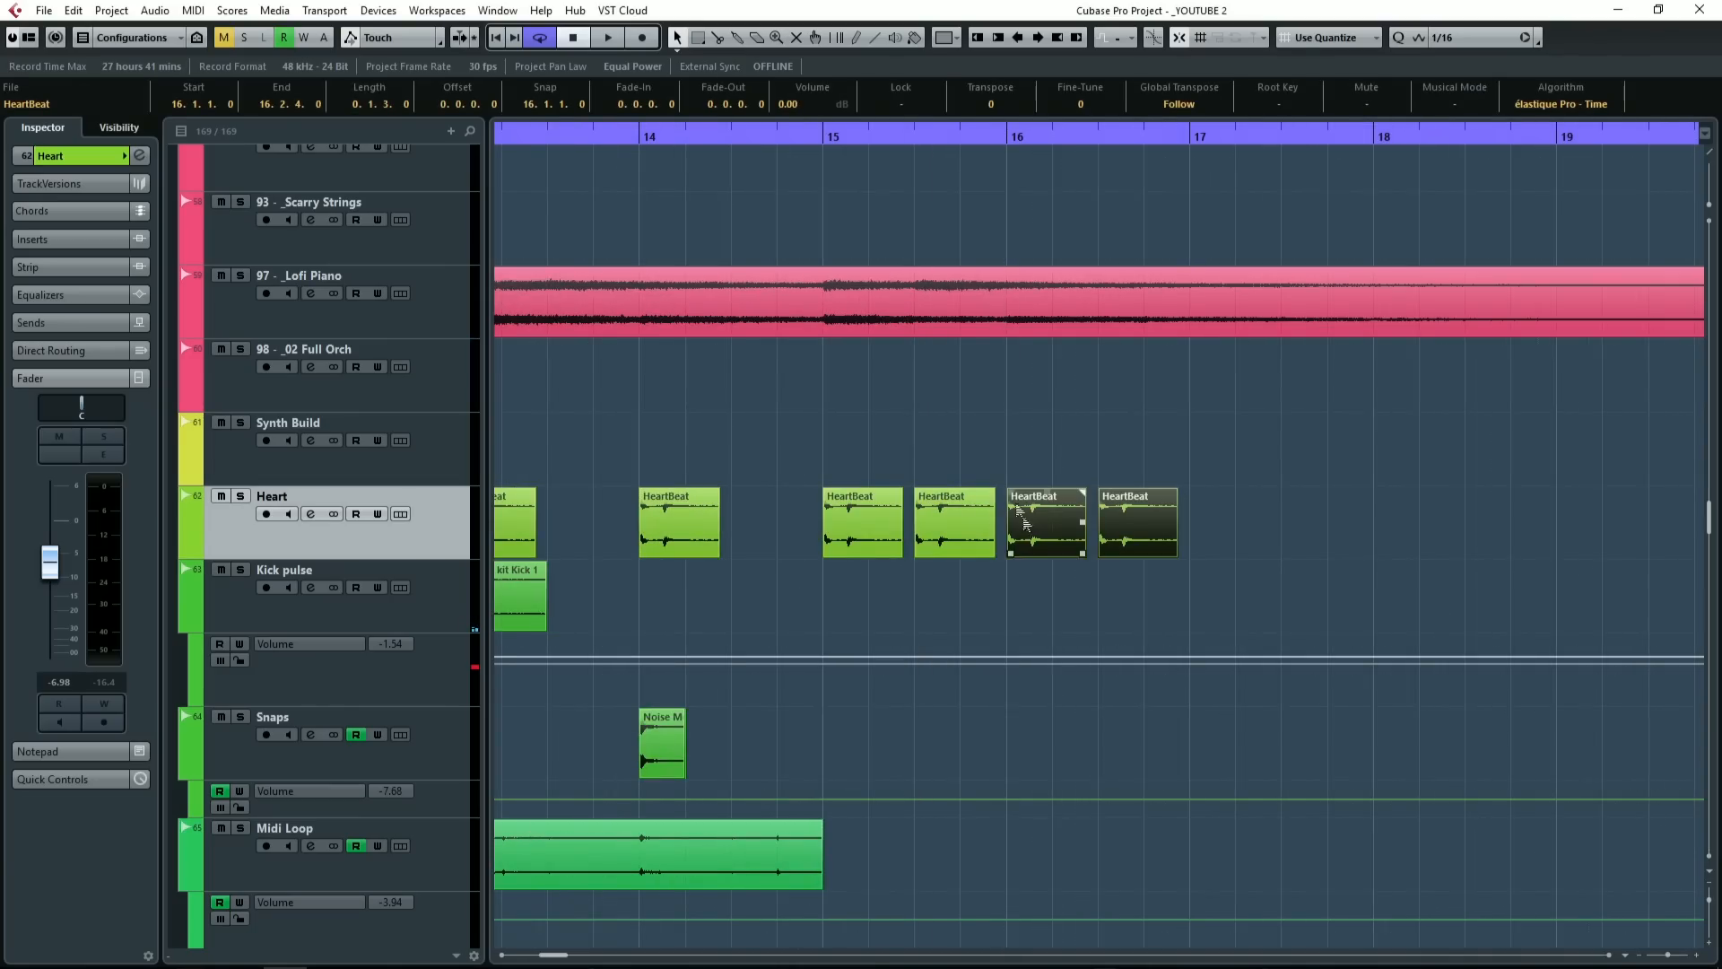
{"action": "left_click", "coordinate": [821, 139]}
{"action": "key", "text": "space"}
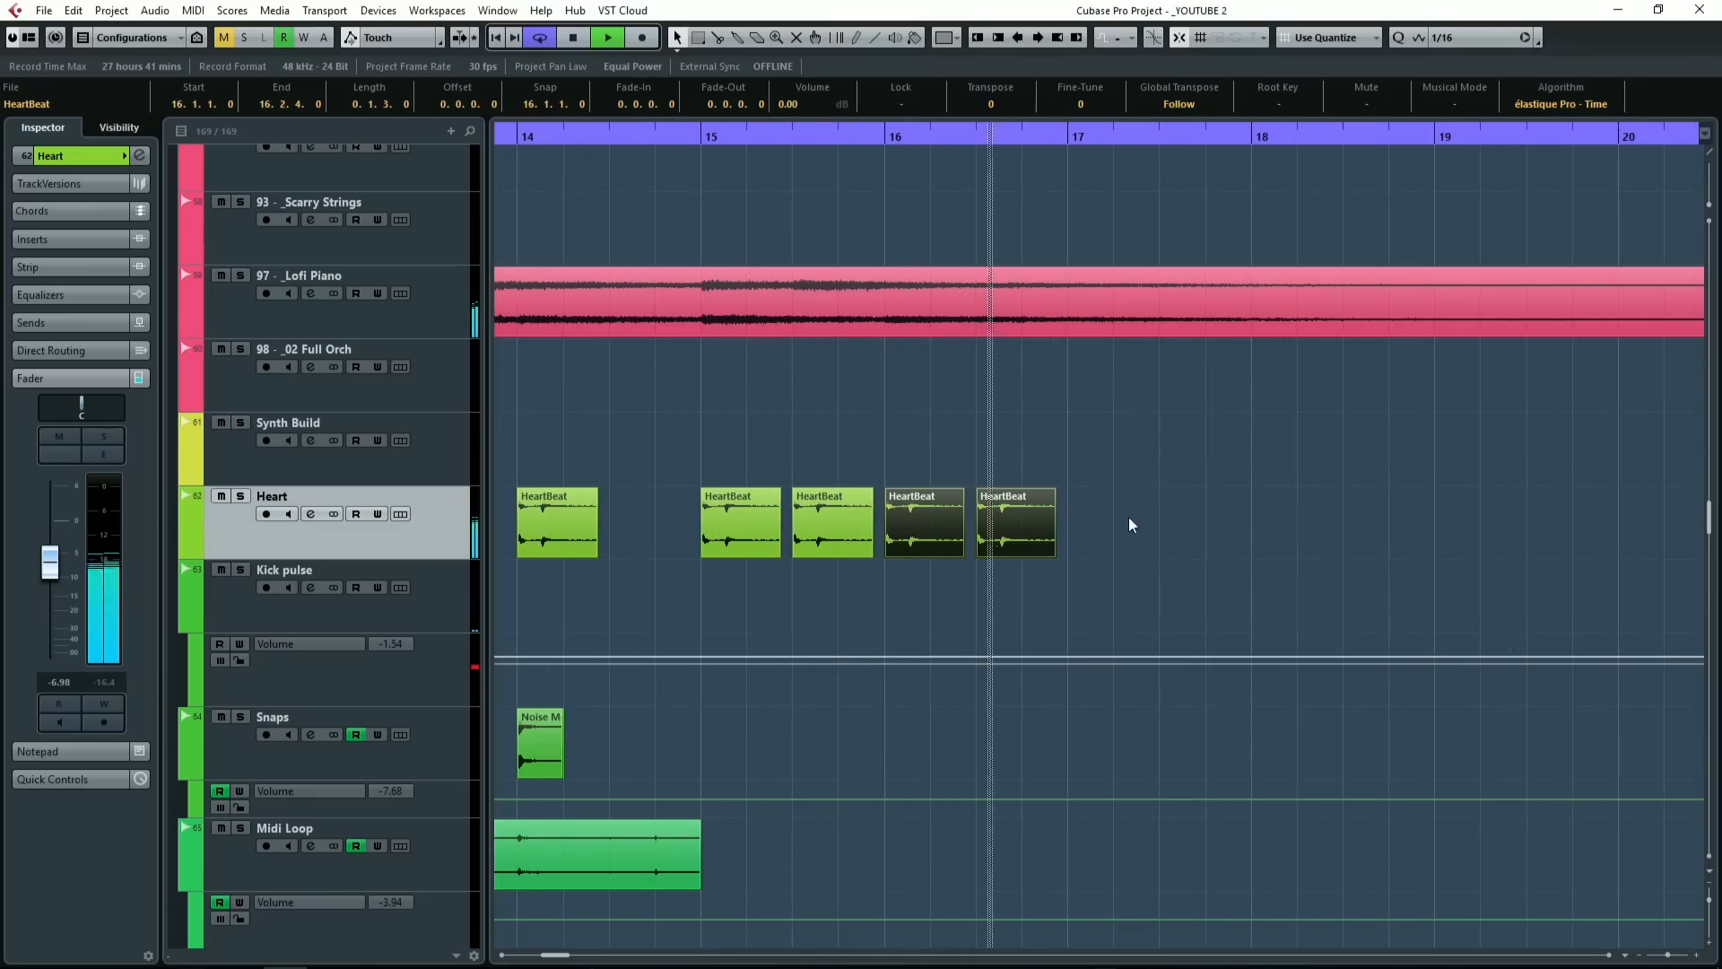
Step: Continue the half-bar HeartBeat pattern through bars 17 and 18 by duplicating the selected pair, then stop playback
{"action": "scroll", "coordinate": [1141, 511], "scroll_direction": "down", "scroll_amount": 1}
{"action": "key", "text": "ctrl+d"}
{"action": "left_click_drag", "start_coordinate": [1124, 513], "coordinate": [1125, 512]}
{"action": "key", "text": "ctrl+d"}
{"action": "mouse_move", "coordinate": [1256, 523]}
{"action": "left_mouse_down"}
{"action": "mouse_move", "coordinate": [1280, 523]}
{"action": "mouse_move", "coordinate": [1250, 519]}
{"action": "left_mouse_up"}
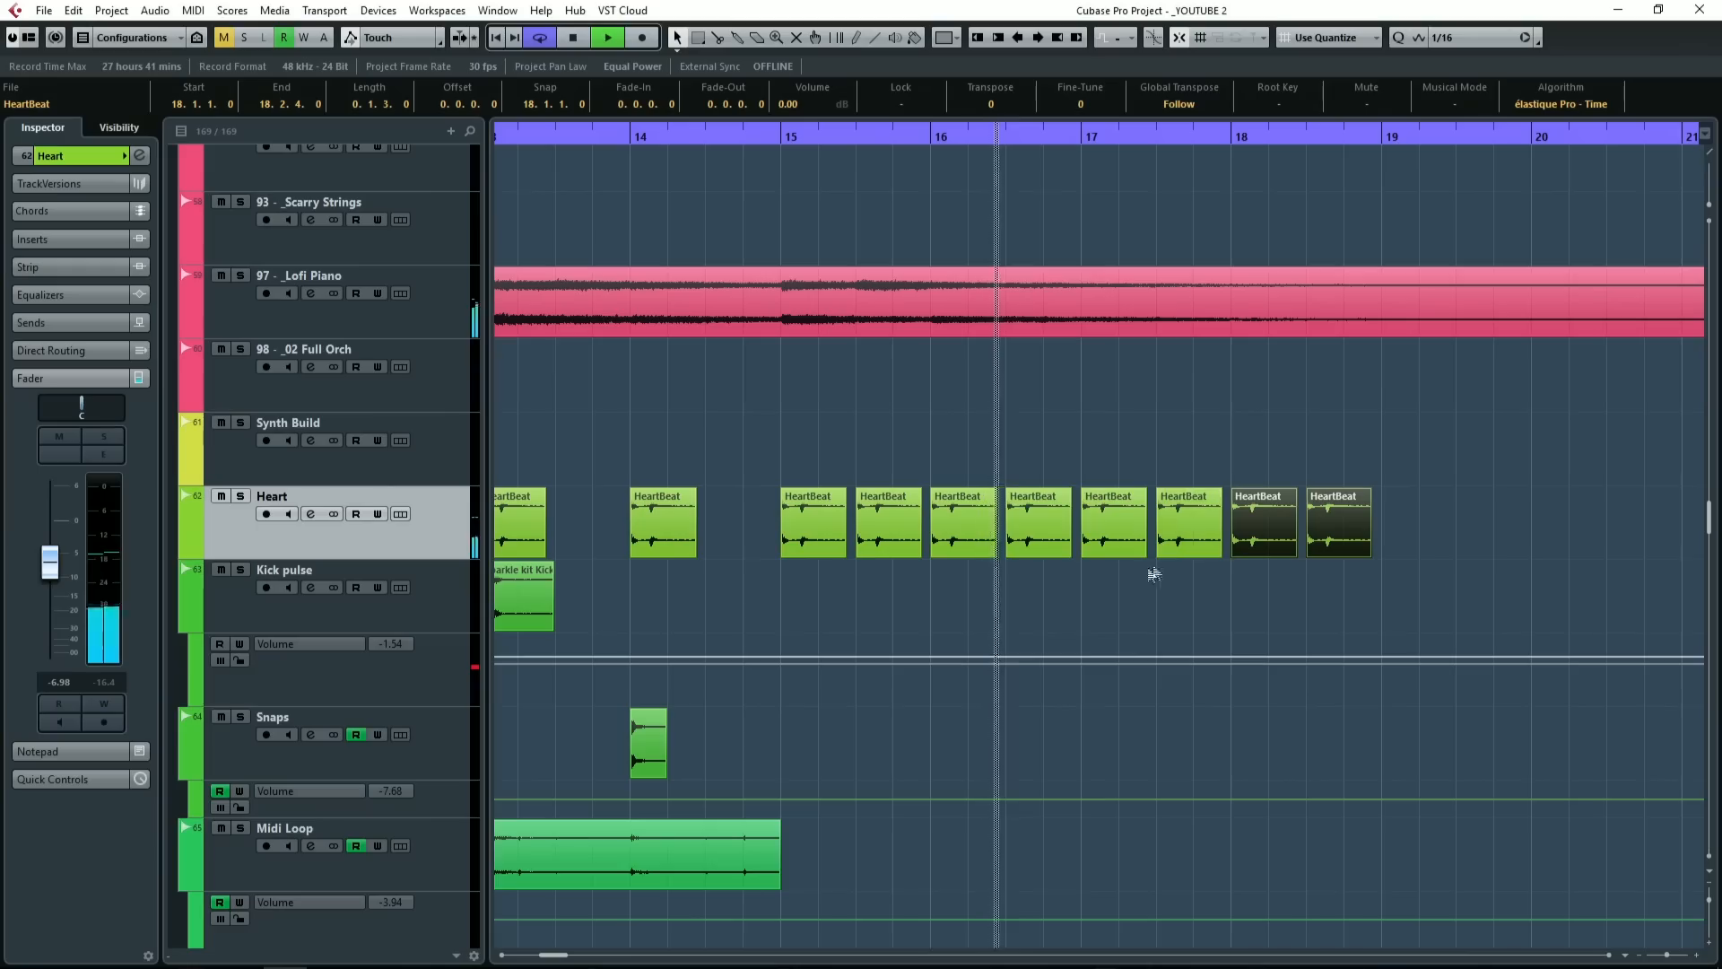
{"action": "key", "text": "space"}
Step: Shorten the HeartBeat event at bar 17 to one beat and delete all HeartBeat events following it
{"action": "left_click_drag", "start_coordinate": [1146, 549], "coordinate": [1109, 549]}
{"action": "left_click_drag", "start_coordinate": [1140, 500], "coordinate": [1423, 518]}
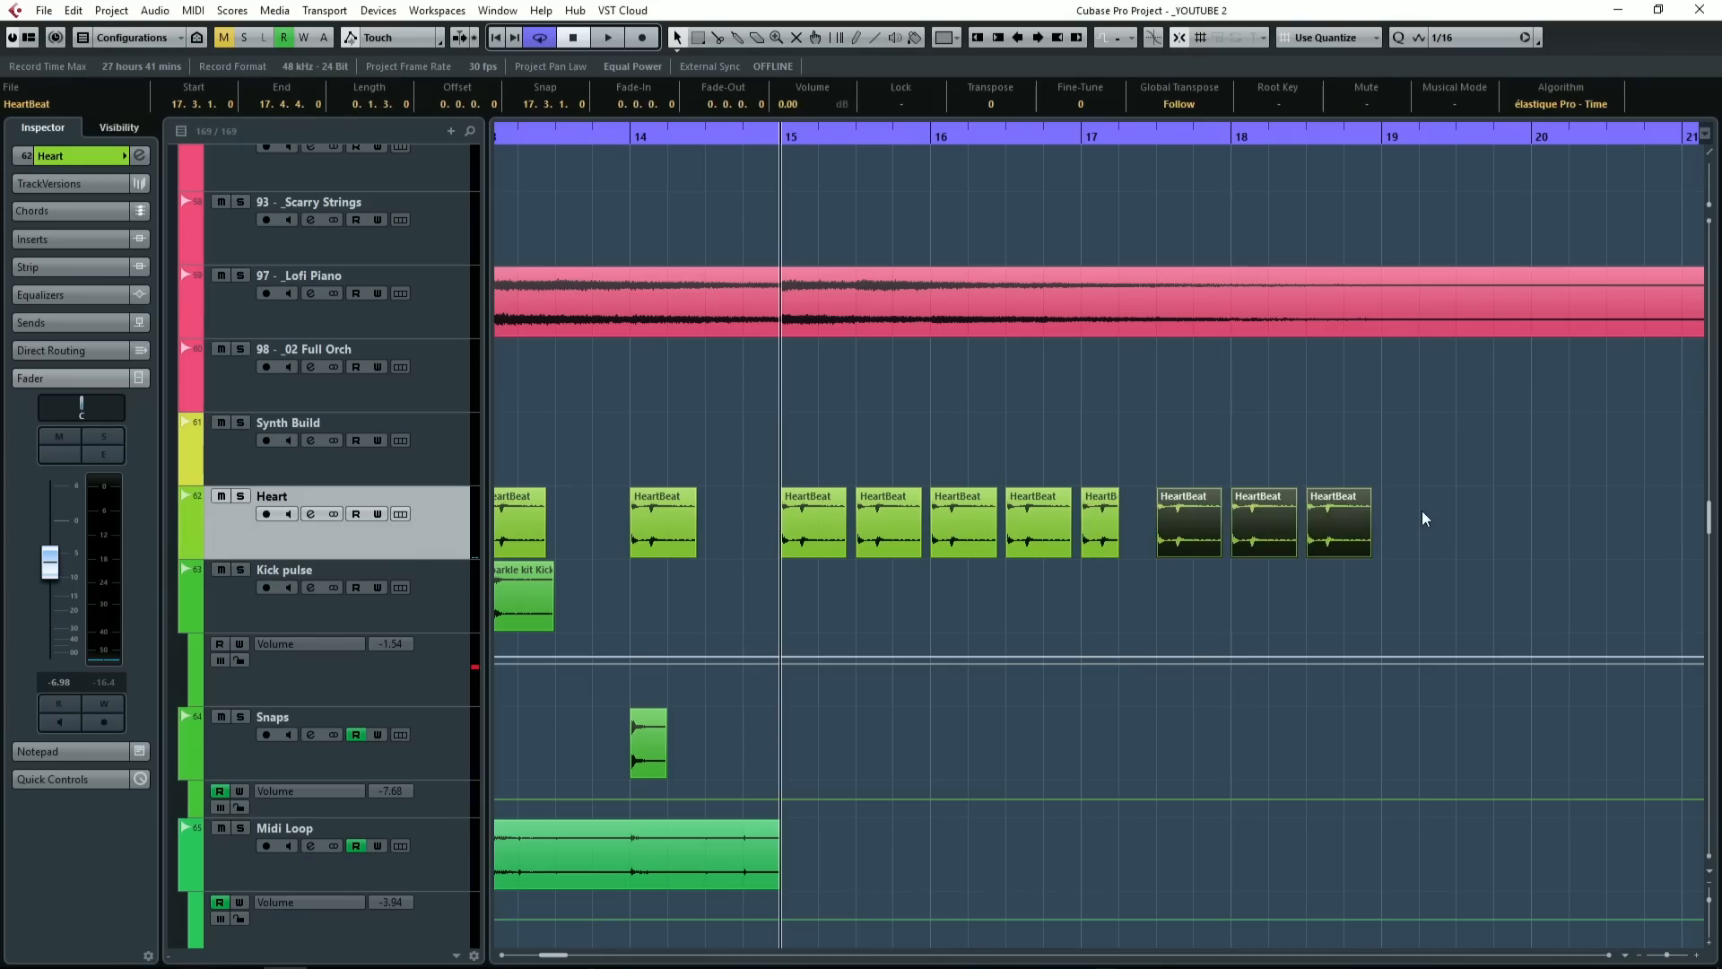
{"action": "key", "text": "Delete"}
Step: Repeat the shortened HeartBeat event on every beat from bar 17 to the second beat of bar 19, and play it back
{"action": "left_click_drag", "start_coordinate": [1172, 540], "coordinate": [1089, 527]}
{"action": "key", "text": "ctrl+d"}
{"action": "key", "text": "ctrl+d"}
{"action": "key", "text": "ctrl+d"}
{"action": "key", "text": "ctrl+d"}
{"action": "key", "text": "ctrl+d"}
{"action": "key", "text": "ctrl+d"}
{"action": "key", "text": "ctrl+d"}
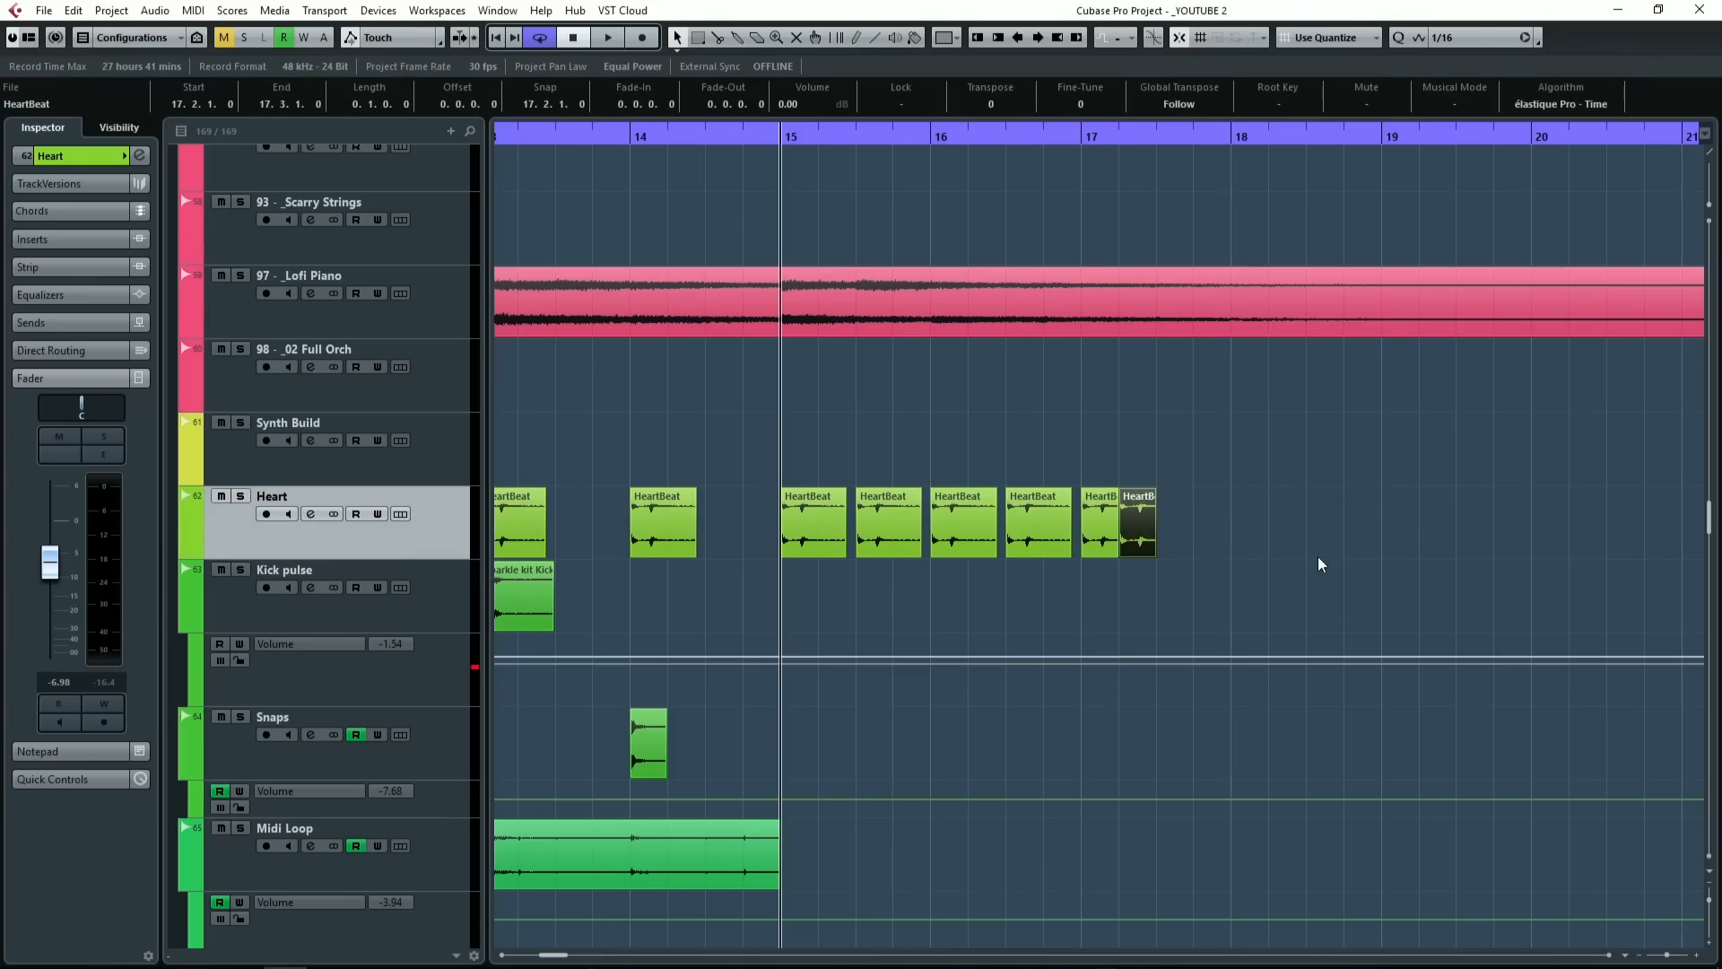
{"action": "key", "text": "ctrl+d"}
{"action": "key", "text": "ctrl+d"}
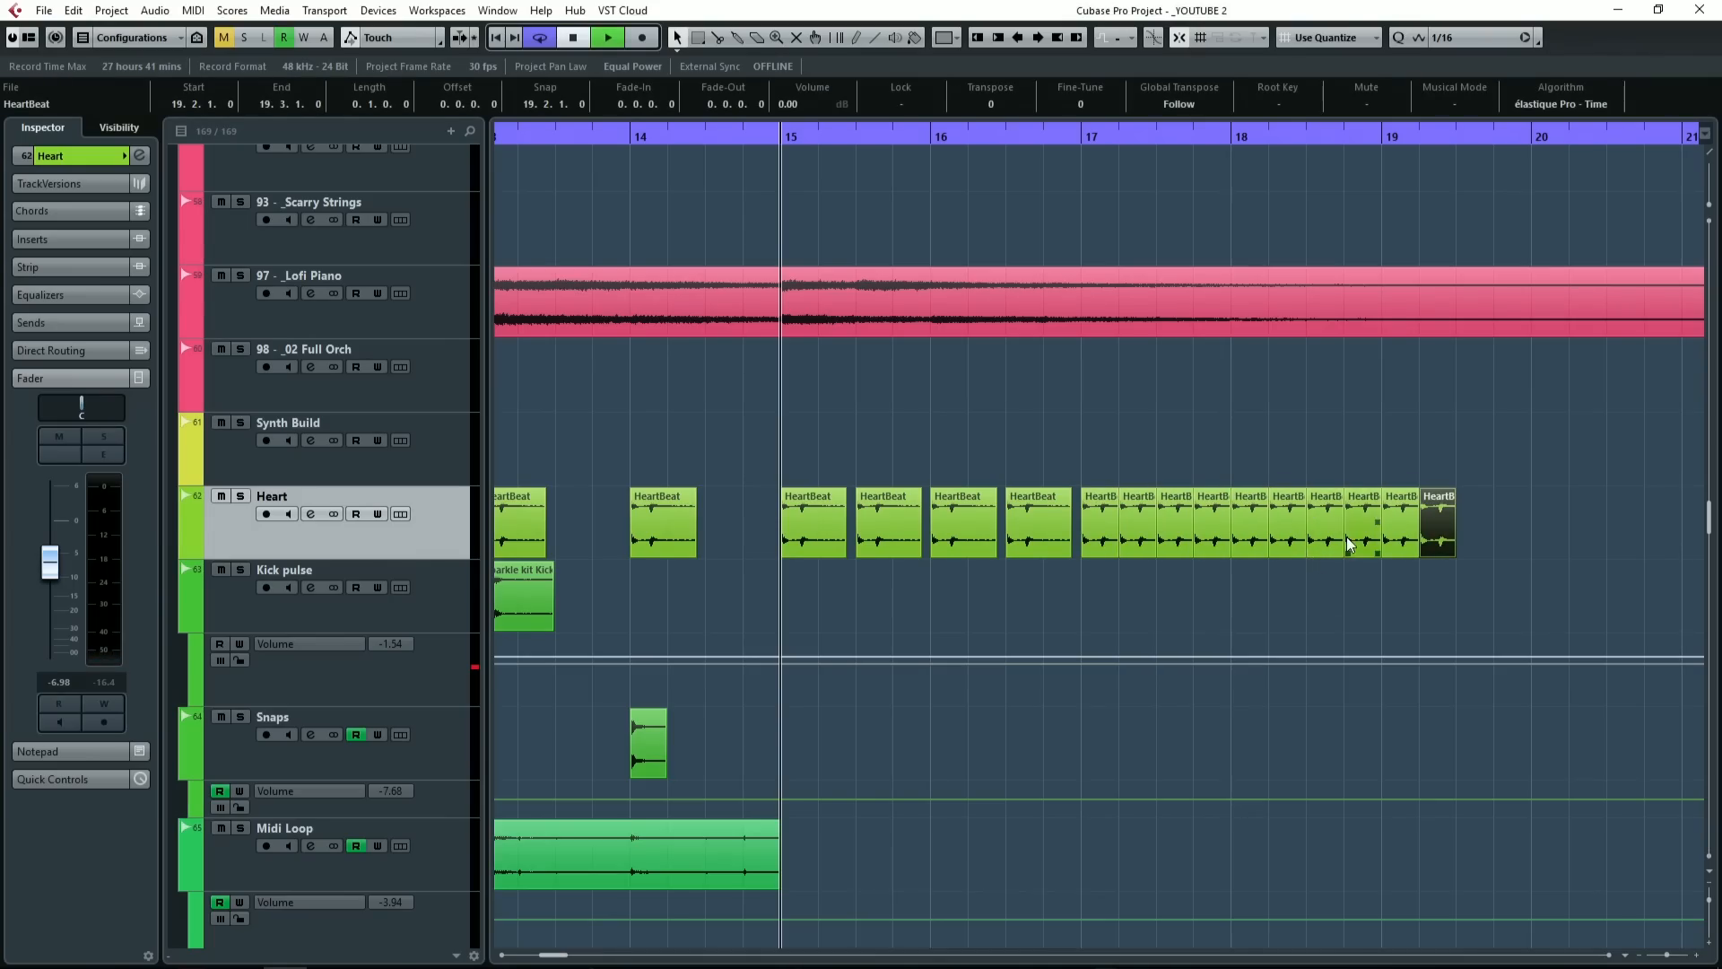
{"action": "scroll", "coordinate": [1422, 454], "scroll_direction": "down", "scroll_amount": 2, "text": "ctrl"}
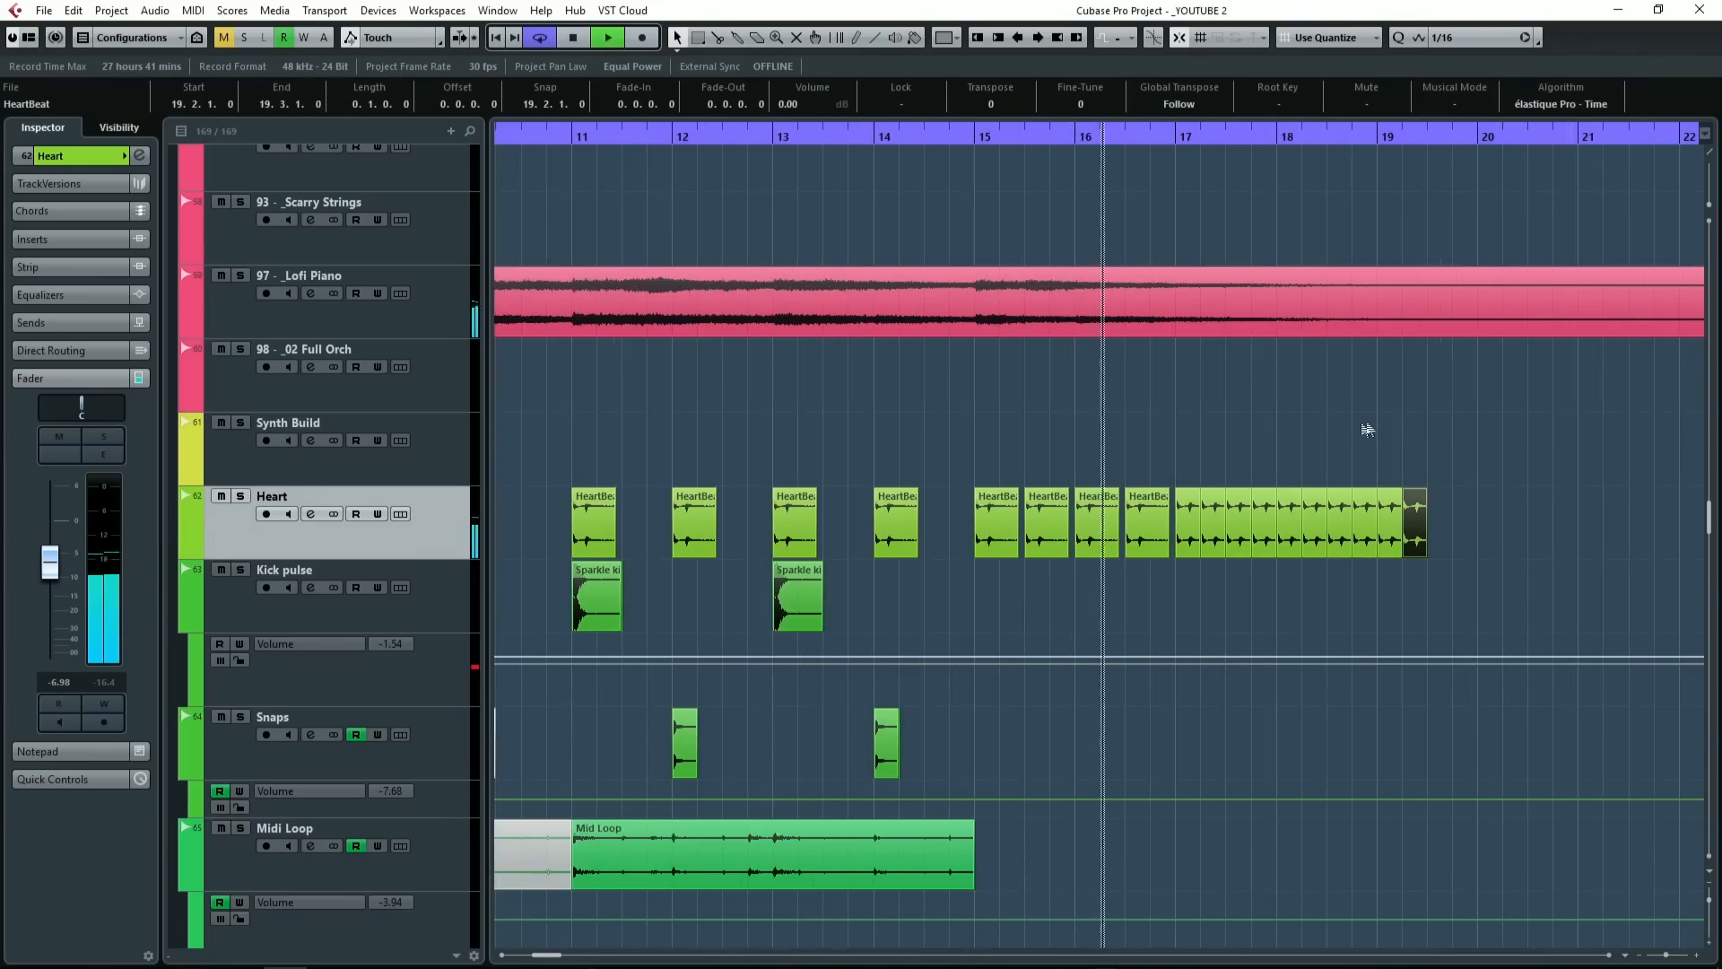
{"action": "scroll", "coordinate": [1254, 443], "scroll_direction": "right", "scroll_amount": 3}
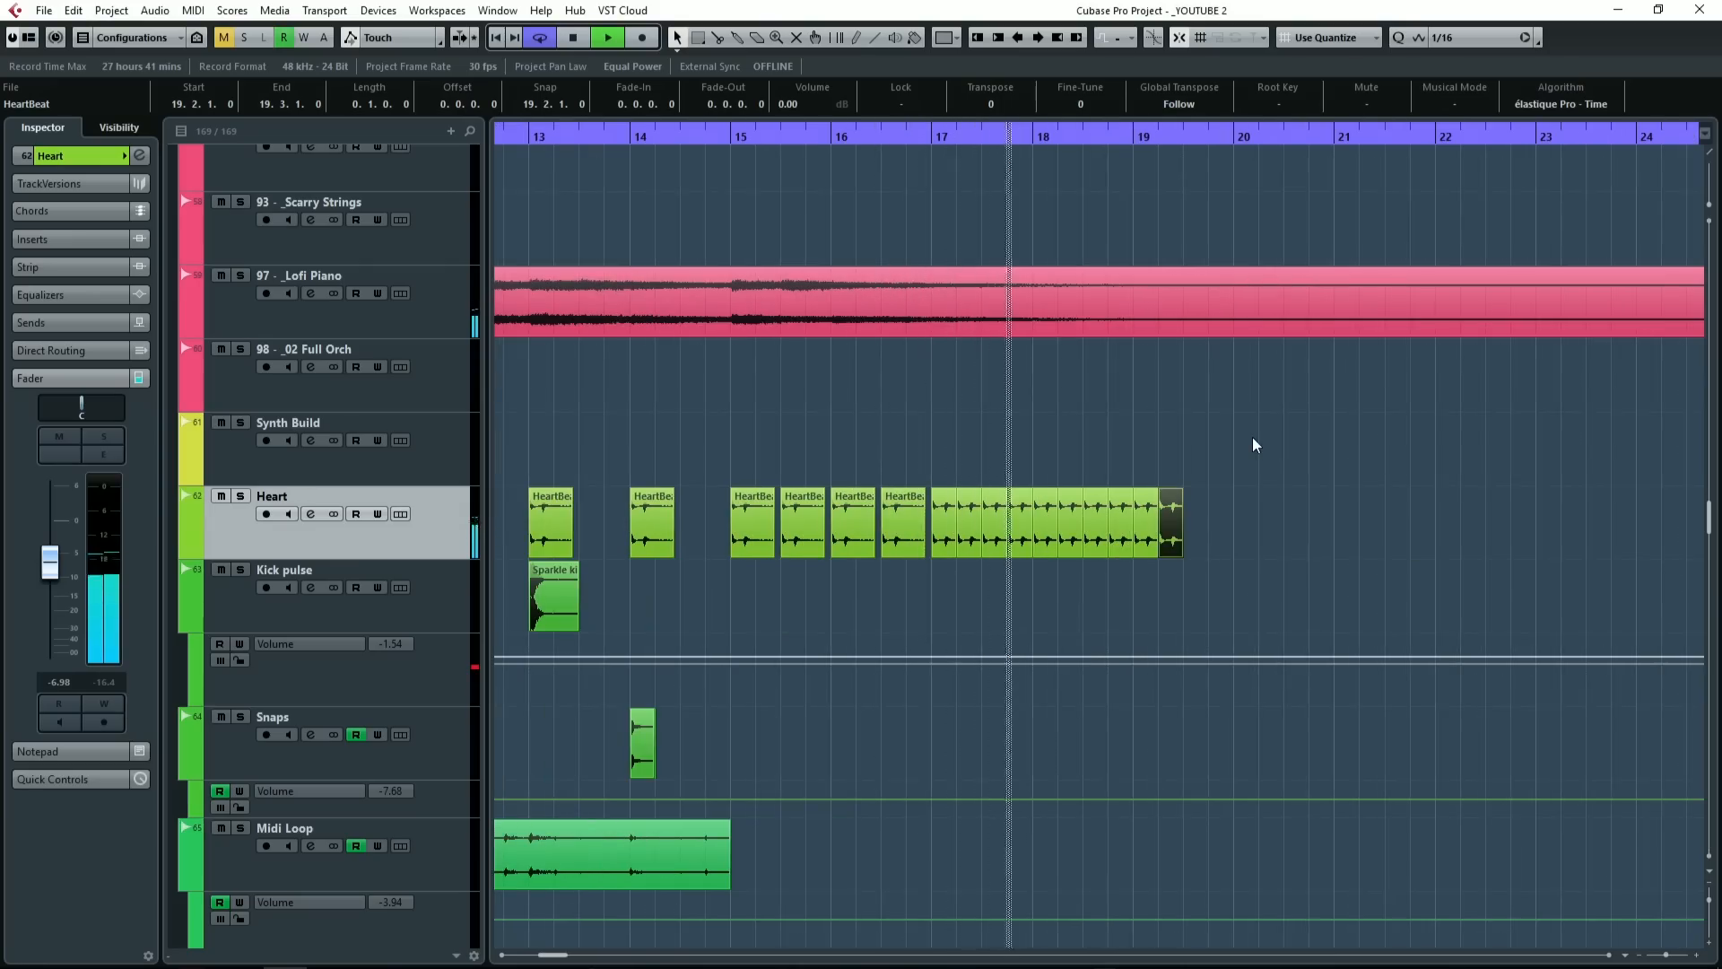
{"action": "key", "text": "space"}
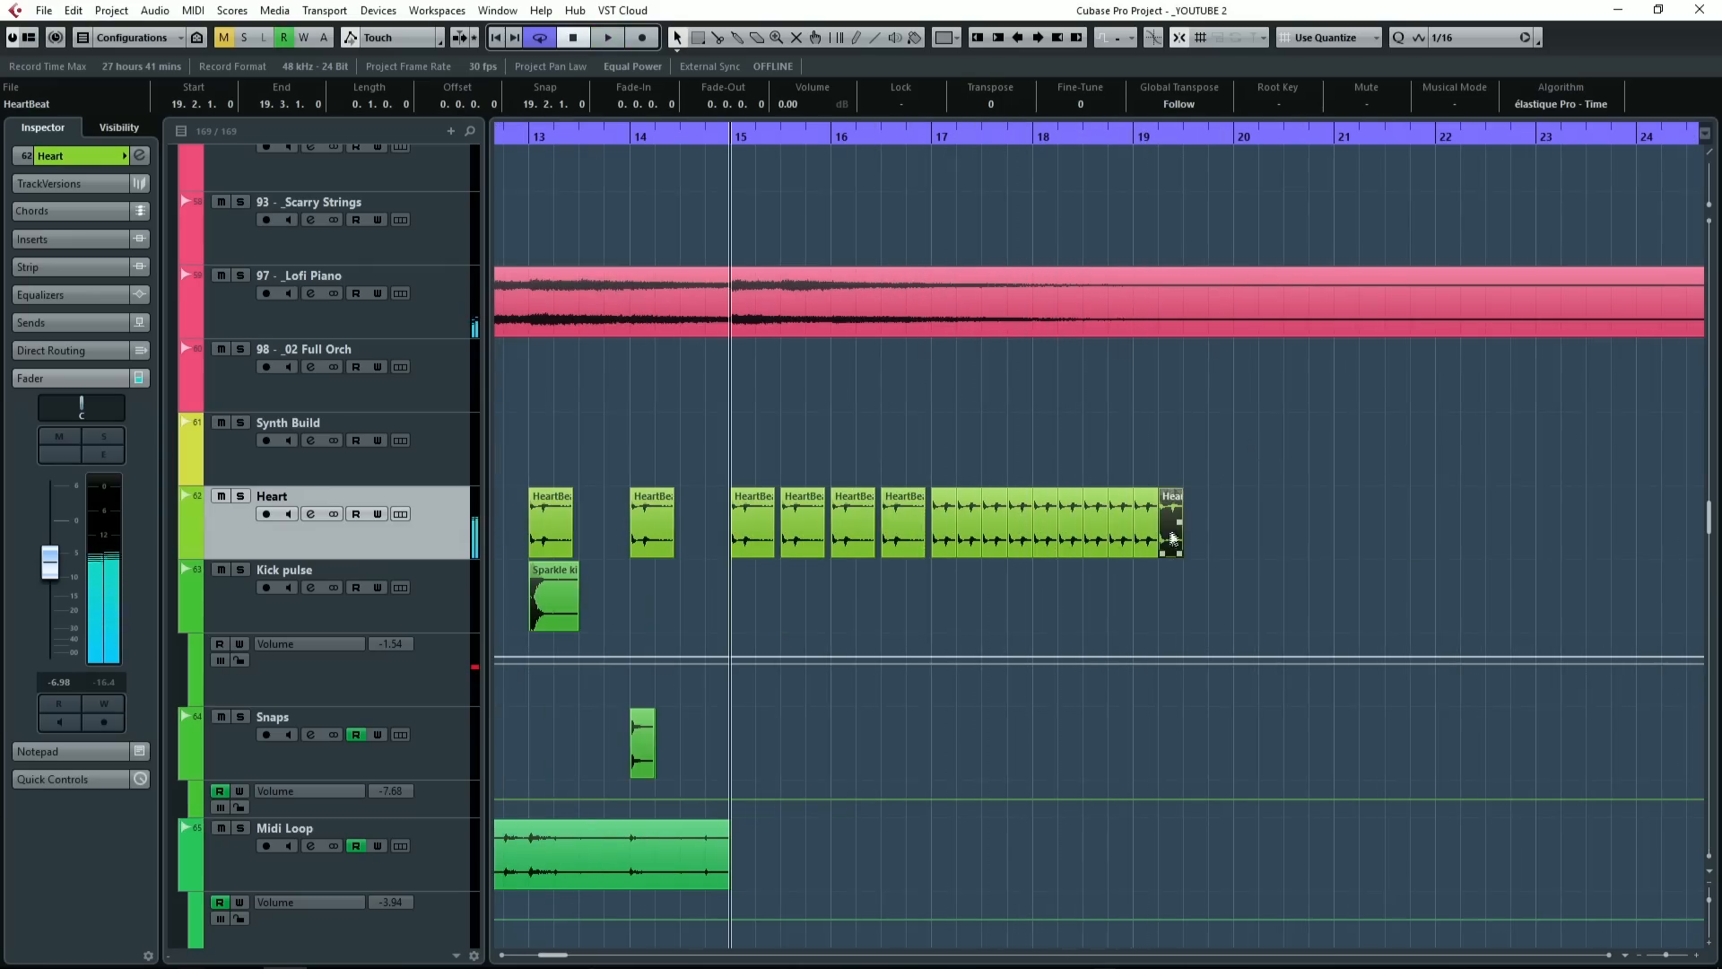
Step: Undo the one-beat HeartBeat repeats and the shortening, back to the half-bar pattern through bar 18
{"action": "key", "text": "ctrl+z"}
{"action": "key", "text": "ctrl+z"}
{"action": "key", "text": "ctrl+z"}
{"action": "key", "text": "ctrl+z"}
{"action": "key", "text": "ctrl+z"}
{"action": "key", "text": "ctrl+z"}
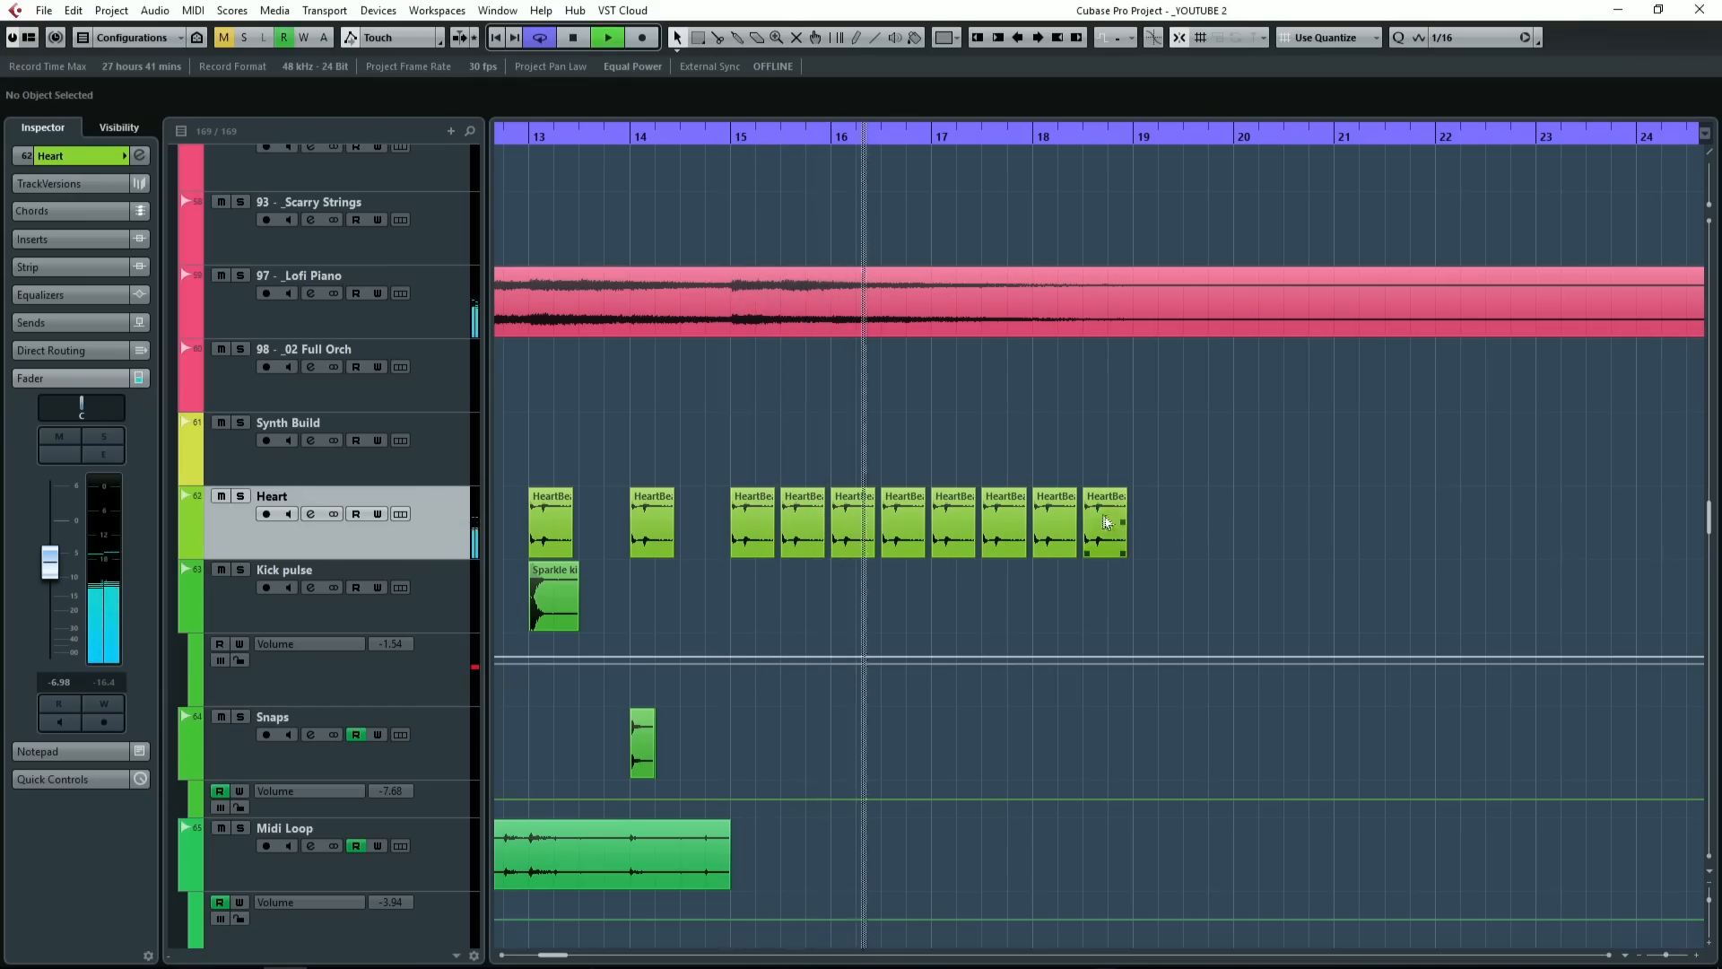
Step: Duplicate the last HeartBeat event on the Heart track, place the copy at bar 19 and shorten it to one beat
{"action": "scroll", "coordinate": [1108, 527], "scroll_direction": "up", "scroll_amount": 2, "text": "ctrl"}
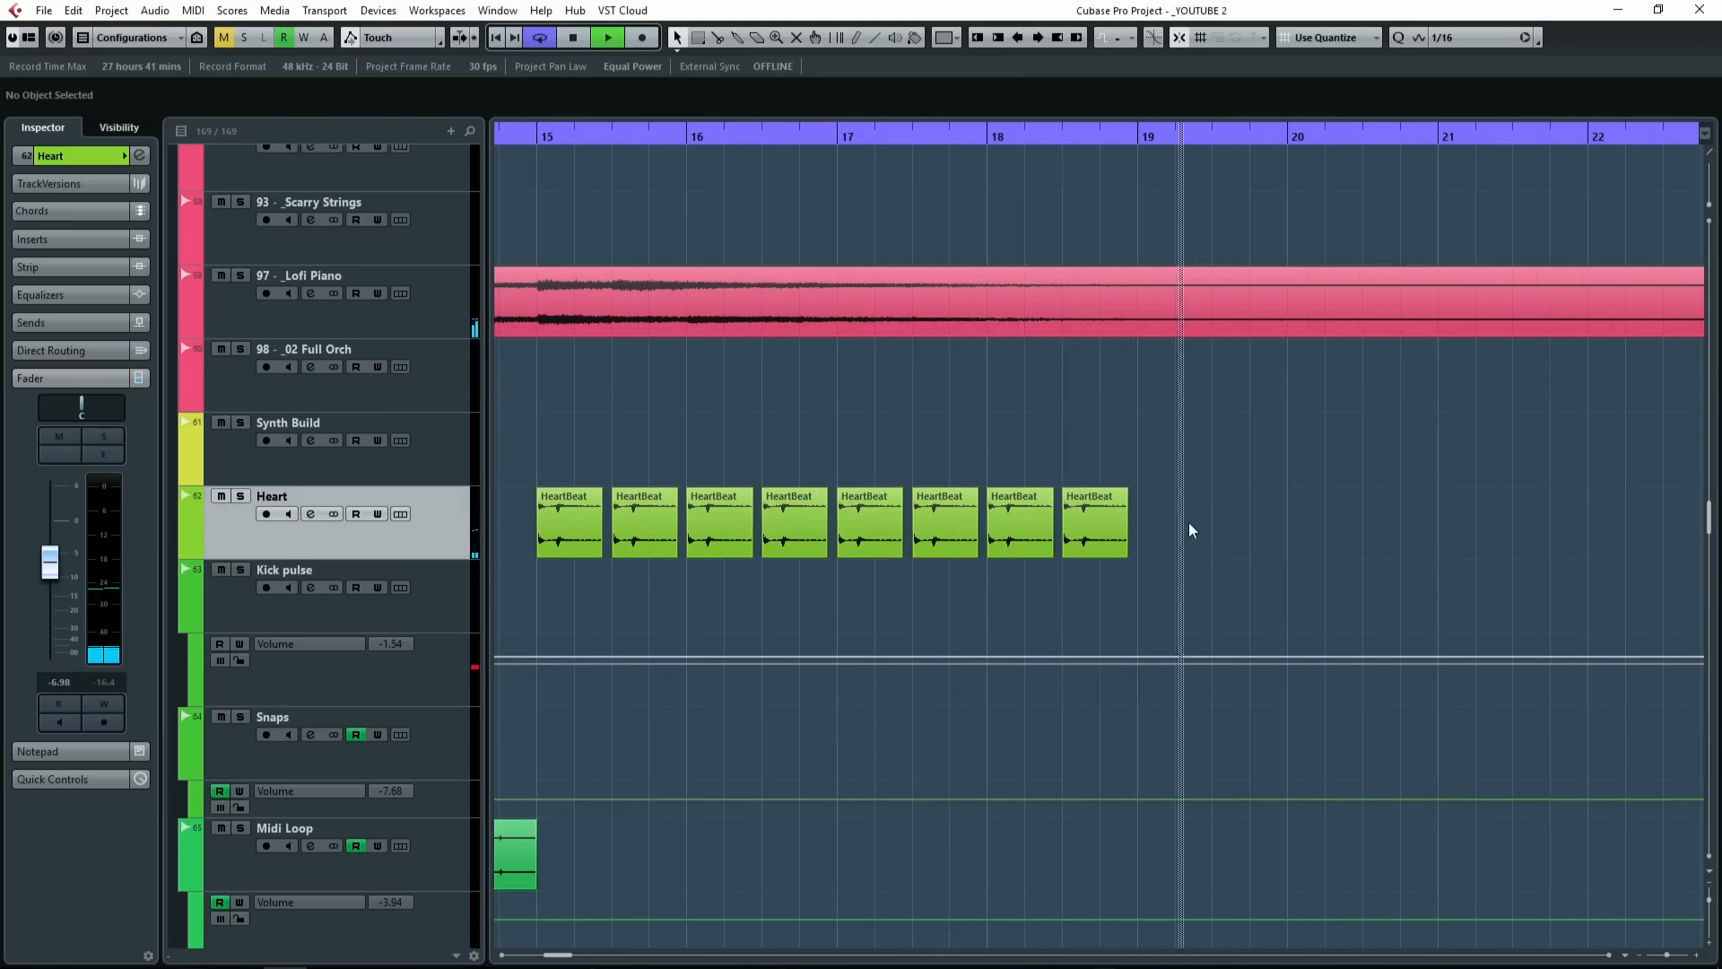
{"action": "scroll", "coordinate": [1191, 530], "scroll_direction": "down", "scroll_amount": 2, "text": "ctrl"}
{"action": "left_click", "coordinate": [1125, 529]}
{"action": "key", "text": "ctrl+d"}
{"action": "key", "text": "space"}
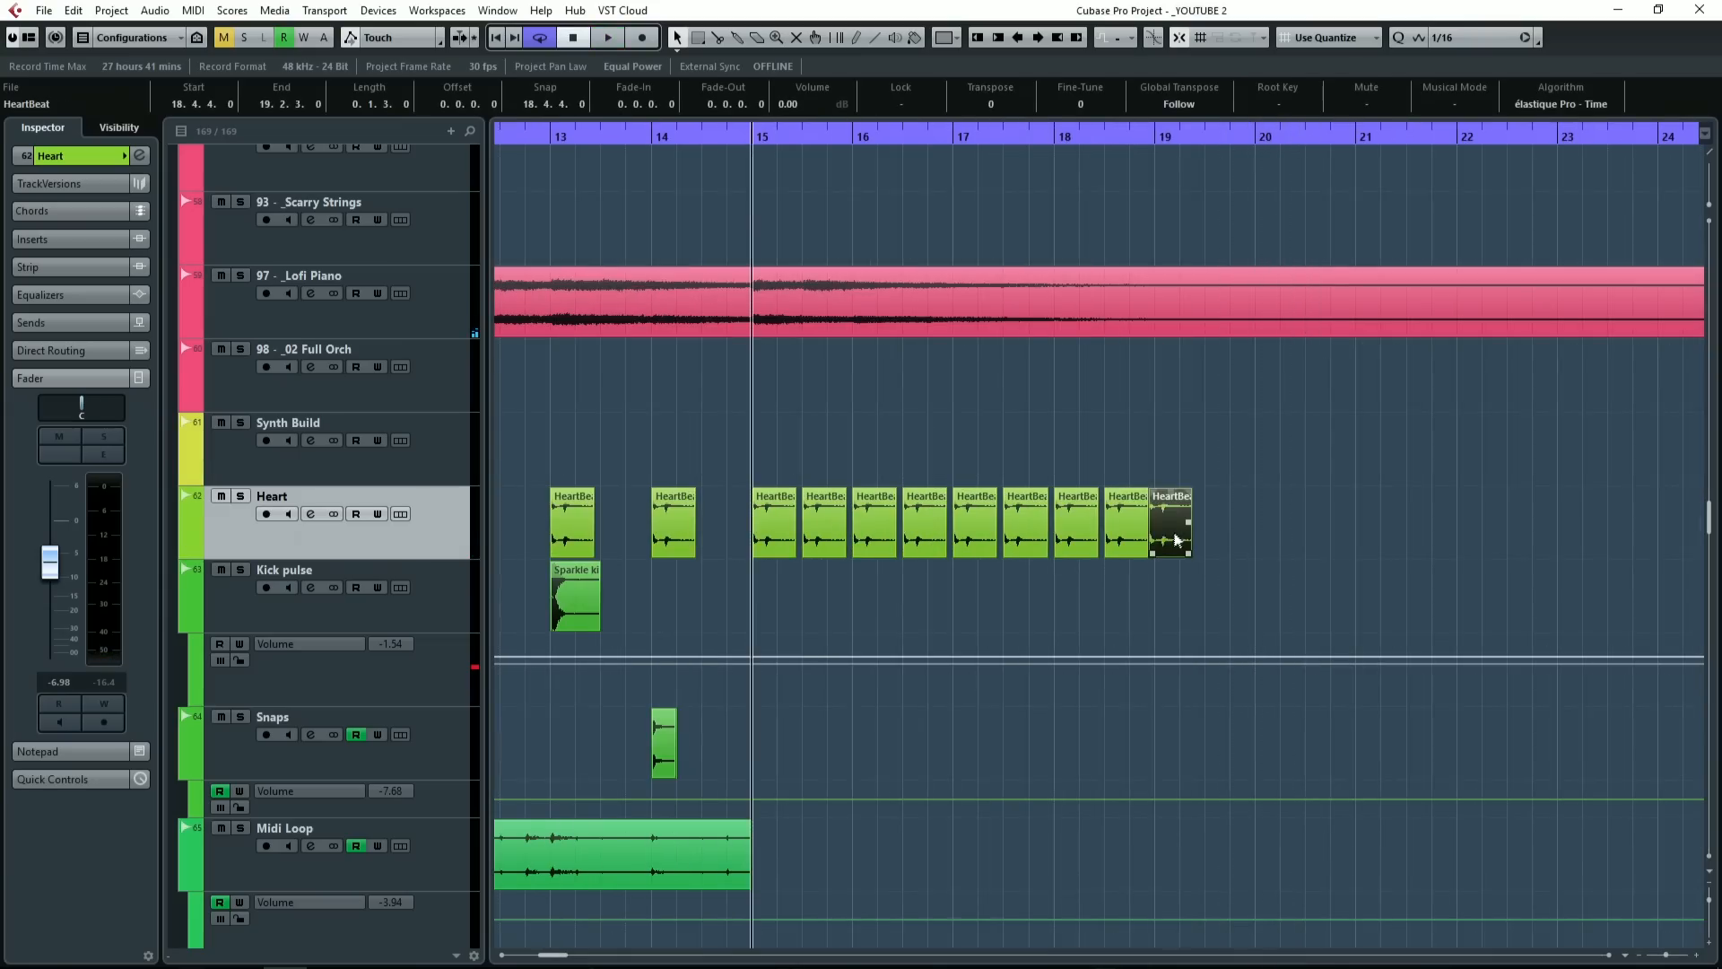
{"action": "left_click_drag", "start_coordinate": [1175, 539], "coordinate": [1178, 556]}
Step: Repeat the one-beat HeartBeat event on every beat from bar 19 through bar 21, deleting the surplus copy at bar 22
{"action": "key", "text": "ctrl+d"}
{"action": "key", "text": "ctrl+d"}
{"action": "key", "text": "ctrl+d"}
{"action": "key", "text": "ctrl+d"}
{"action": "key", "text": "ctrl+d"}
{"action": "key", "text": "ctrl+d"}
{"action": "key", "text": "ctrl+d"}
{"action": "key", "text": "ctrl+d"}
{"action": "key", "text": "ctrl+d"}
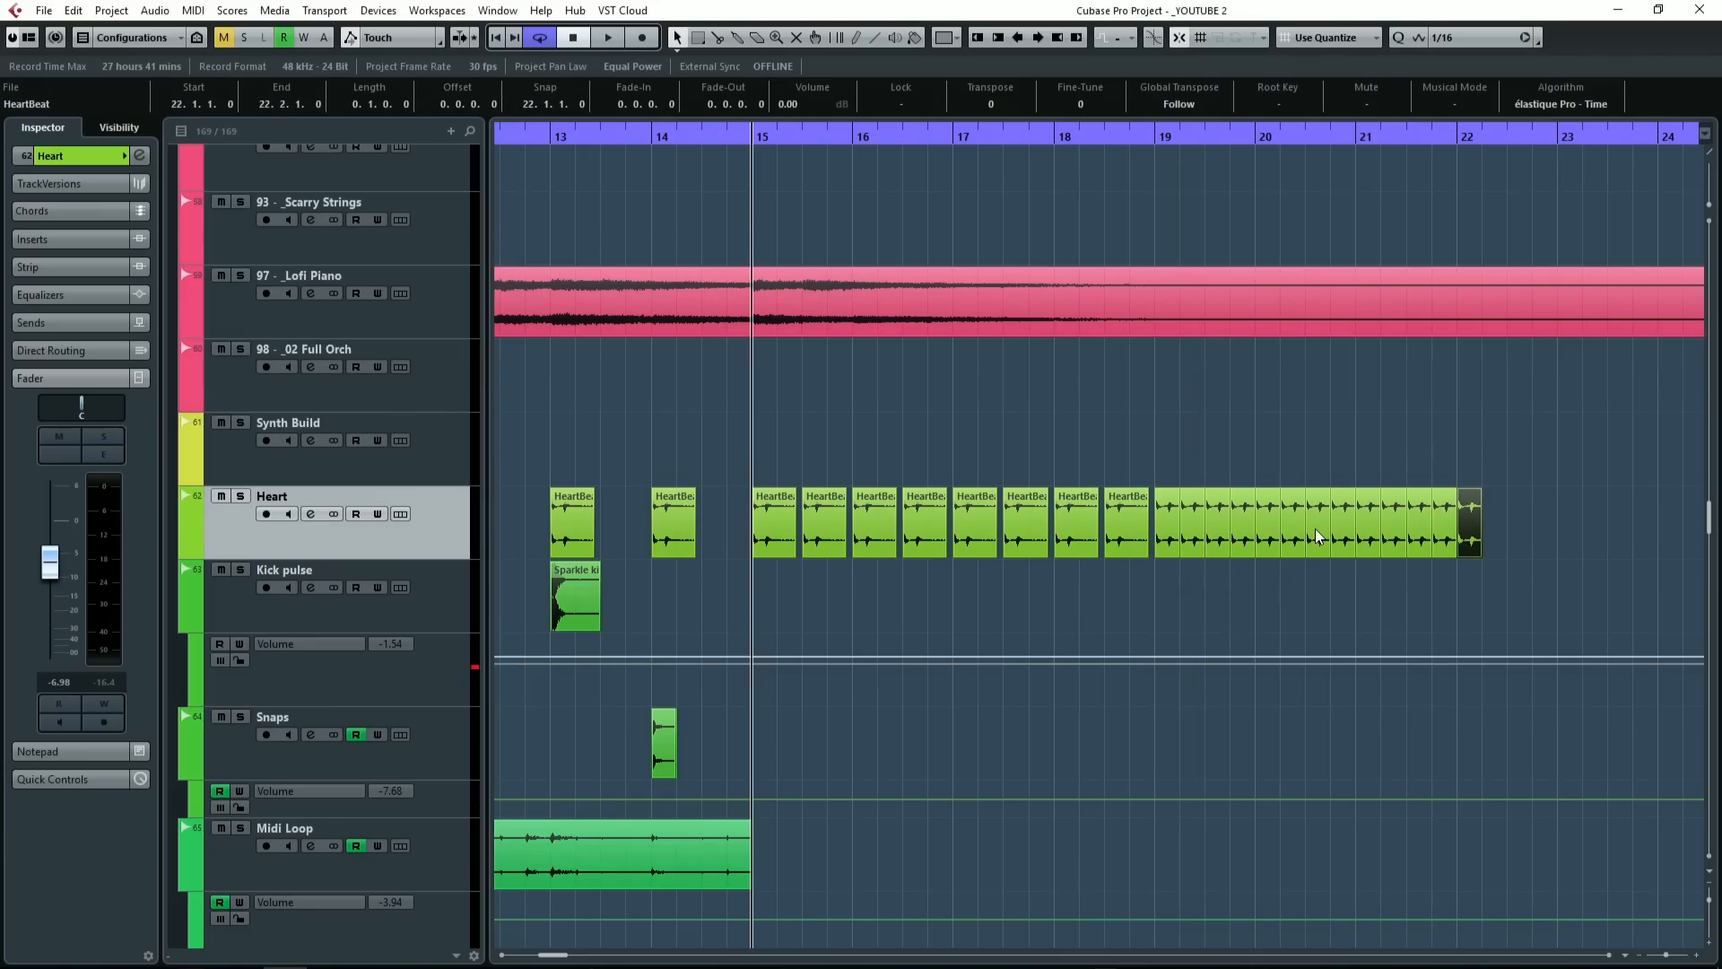
{"action": "key", "text": "Delete"}
Step: Play back the one-beat HeartBeat section from bar 19 and extend it through bar 22 by duplicating its last events
{"action": "left_click", "coordinate": [1151, 136]}
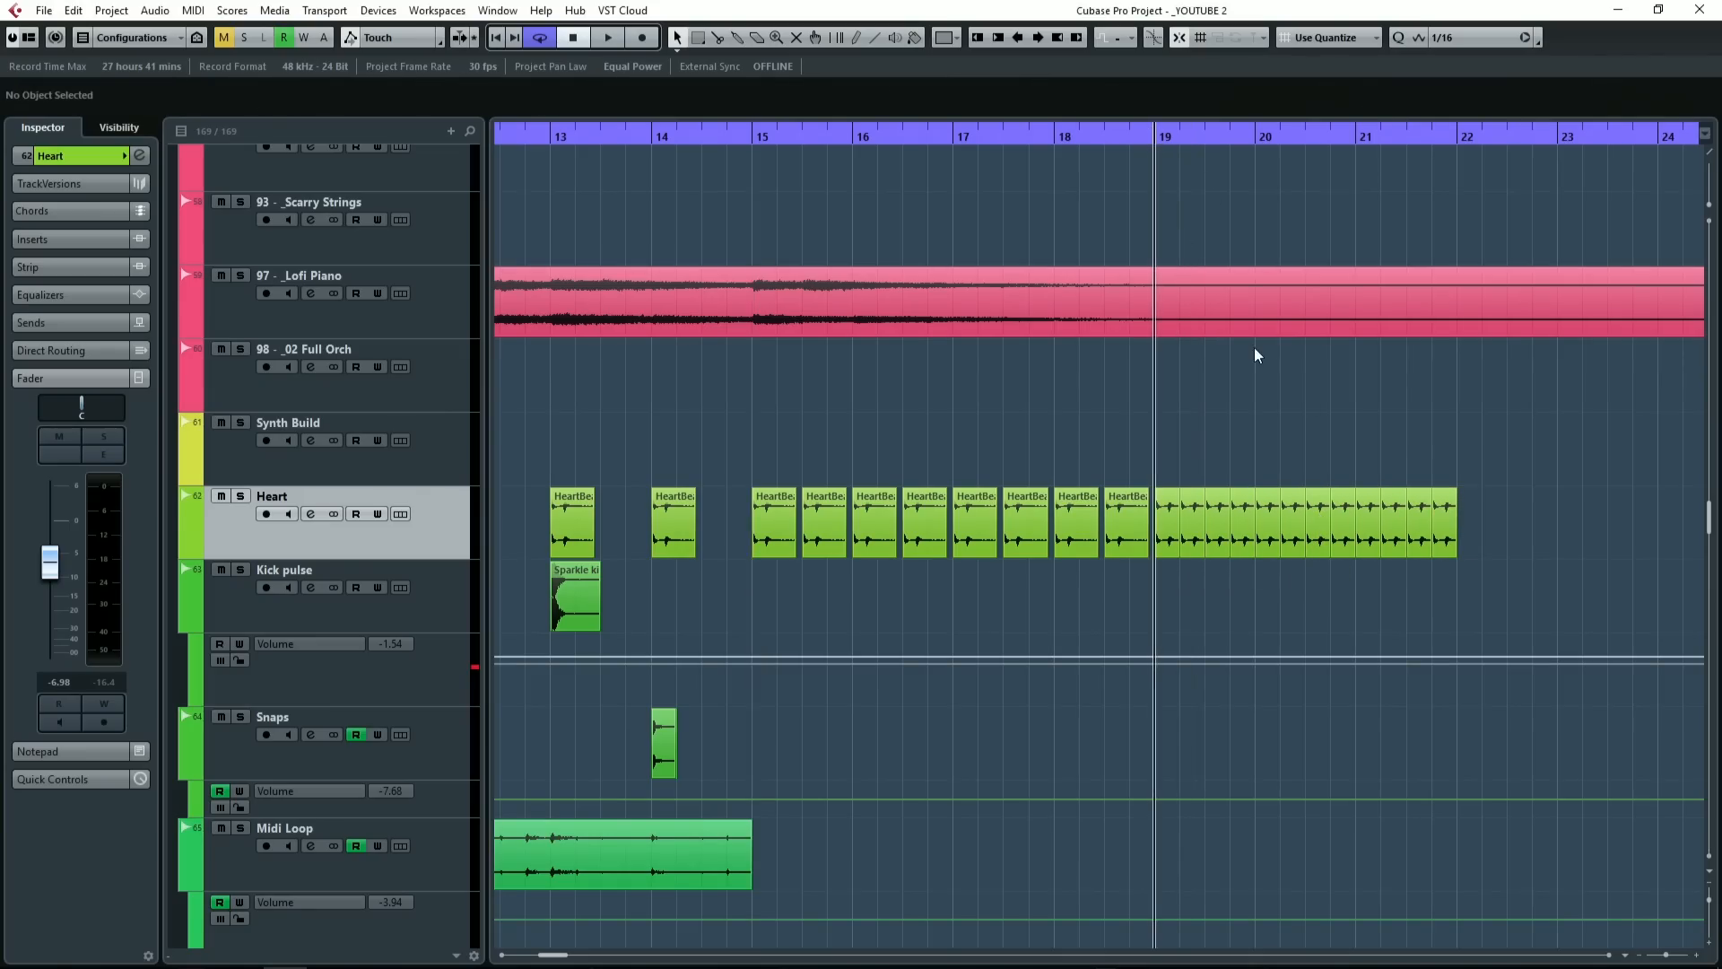
{"action": "key", "text": "space"}
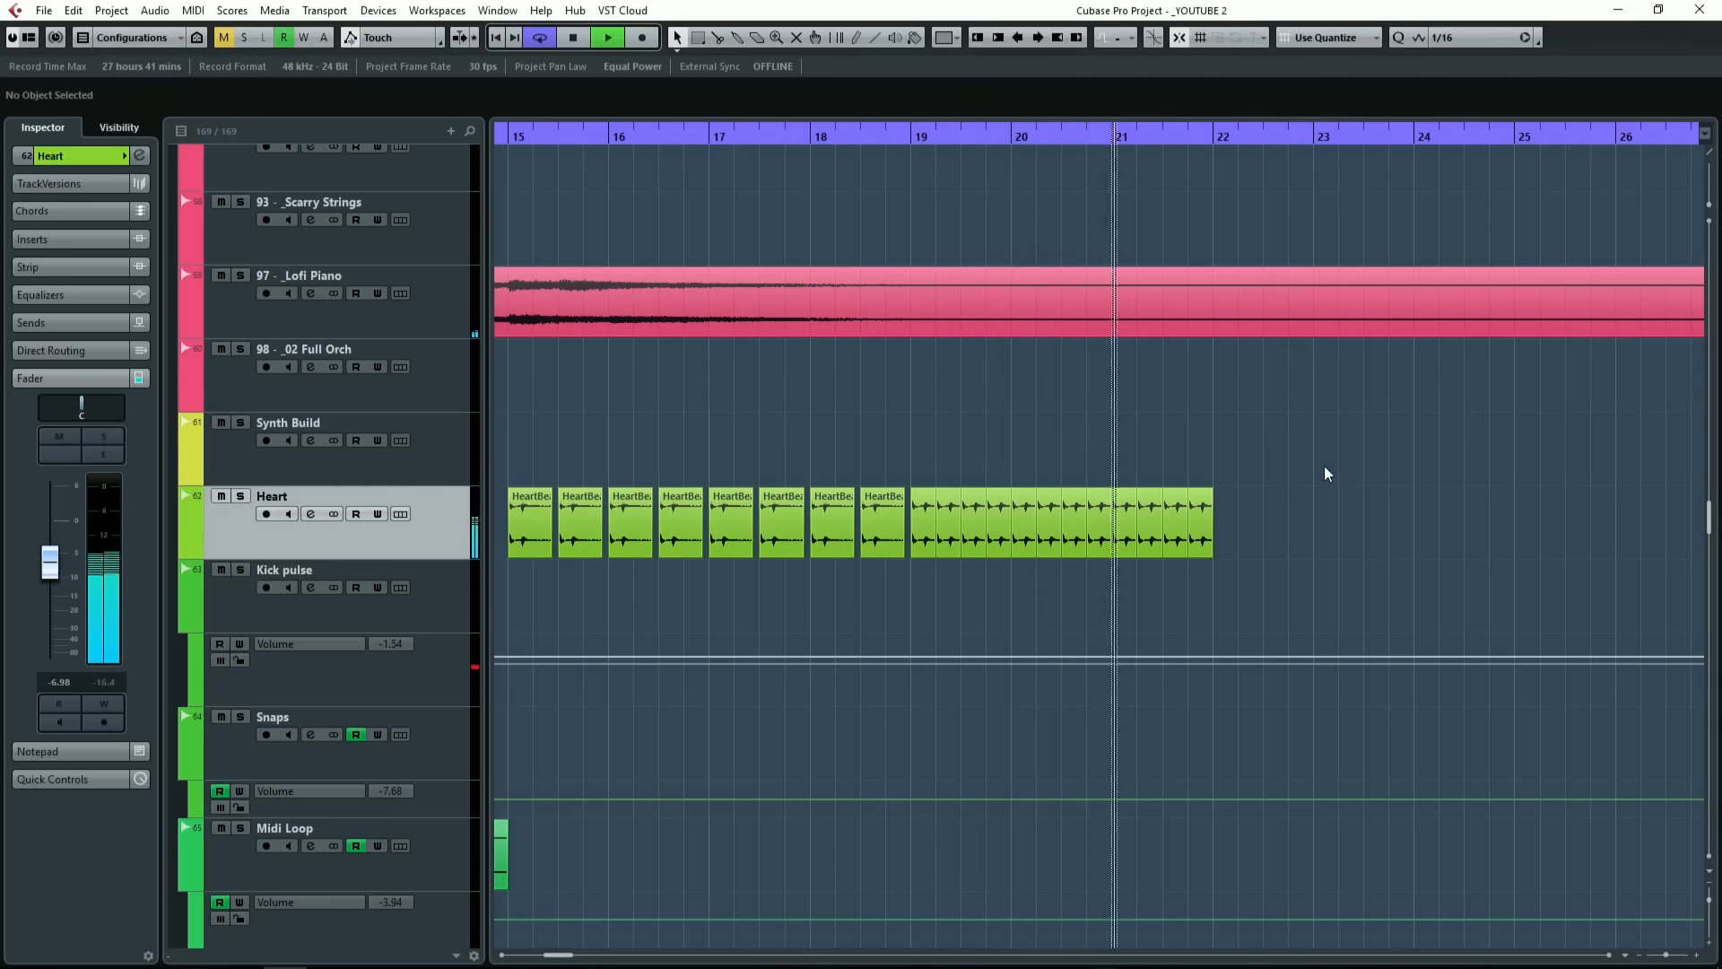
{"action": "left_click_drag", "start_coordinate": [1265, 527], "coordinate": [1150, 531]}
{"action": "key", "text": "ctrl+d"}
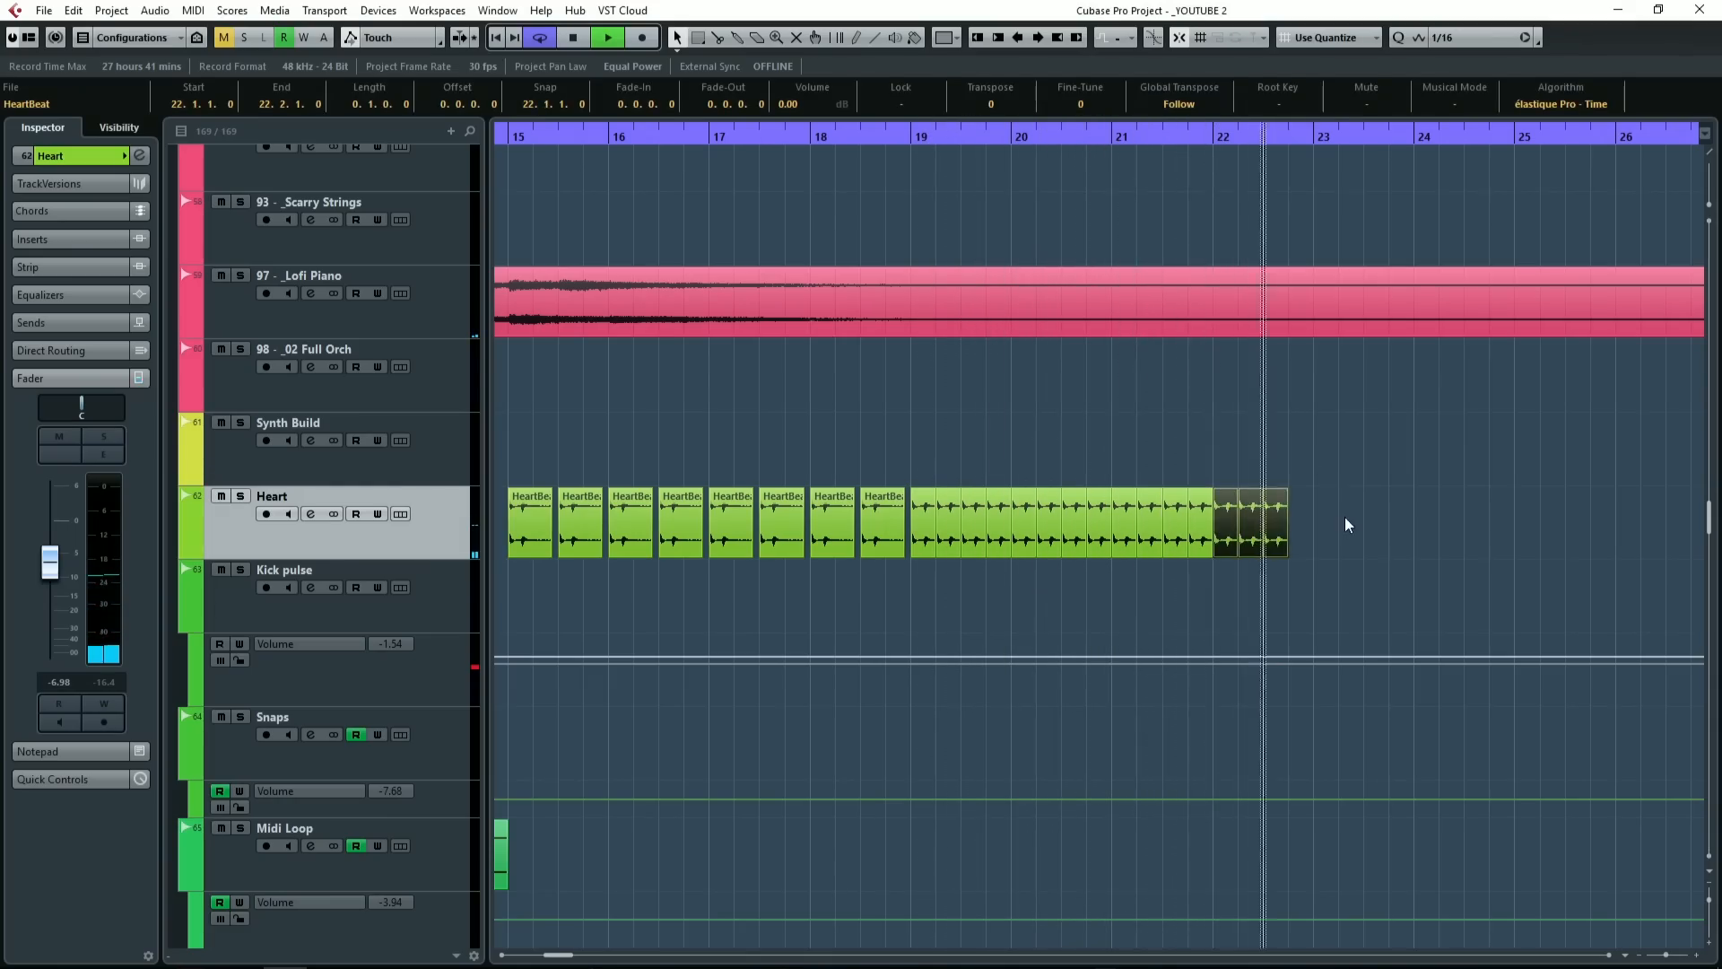
{"action": "left_click", "coordinate": [1346, 520]}
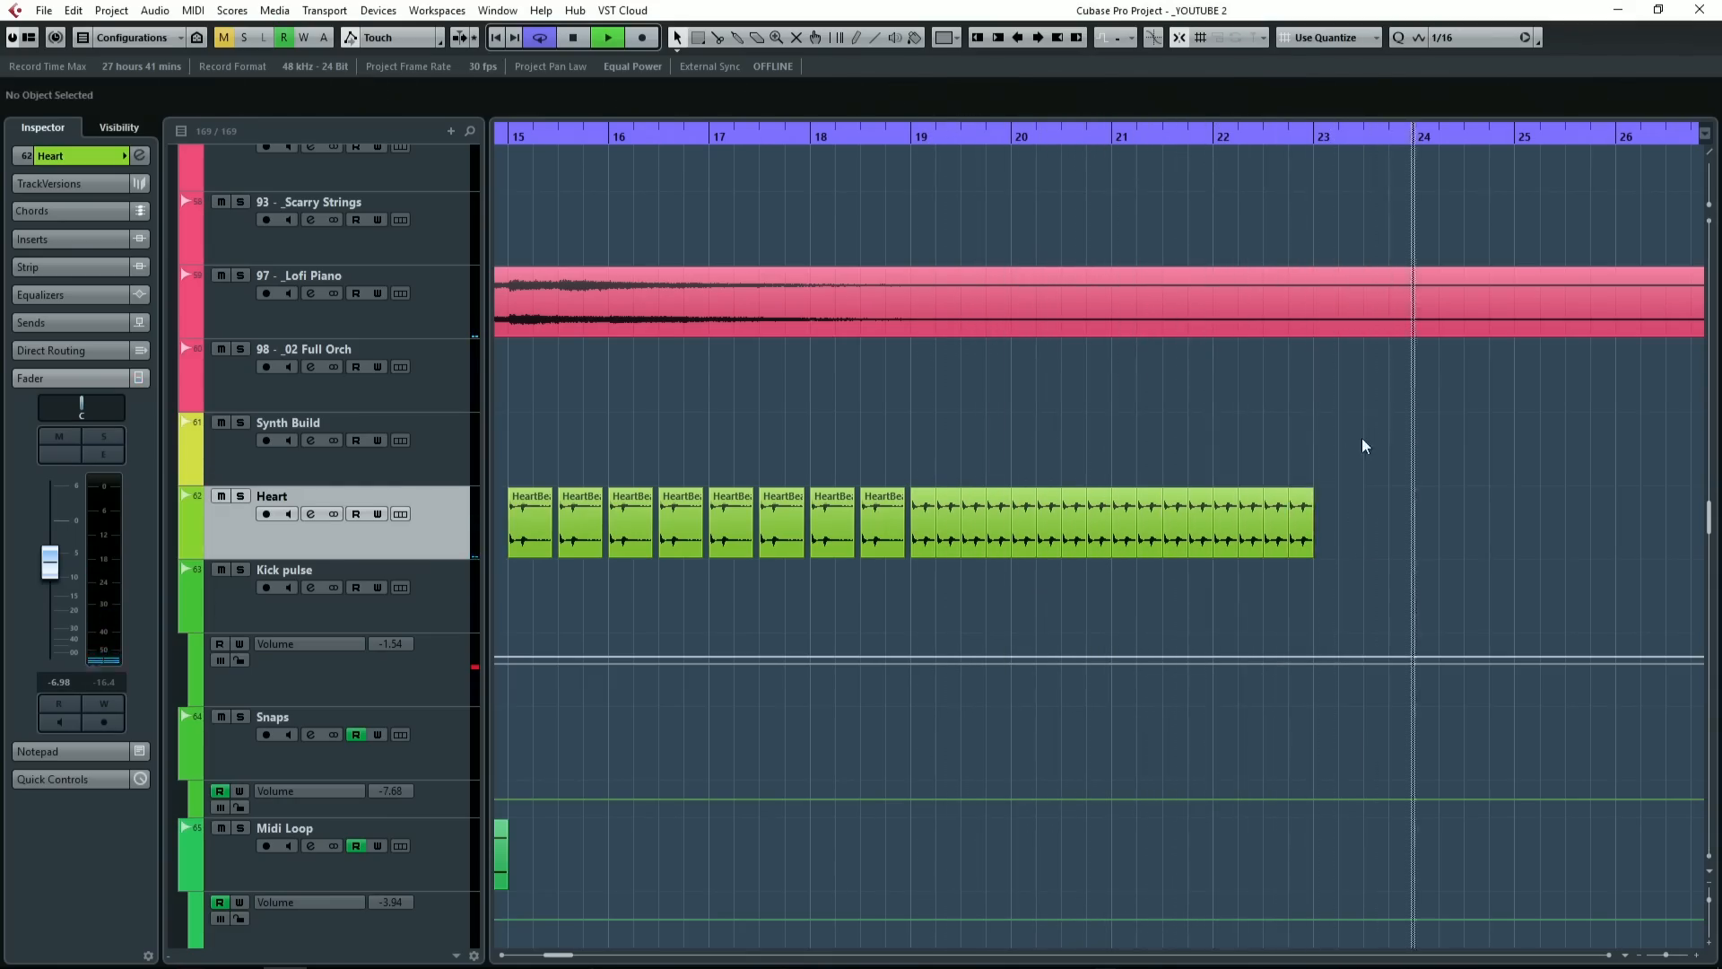
{"action": "scroll", "coordinate": [1364, 446], "scroll_direction": "down", "scroll_amount": 2}
{"action": "key", "text": "space"}
Step: Mute the Heart and Kick pulse tracks and set the playback start to bar 3 with cycle mode off
{"action": "scroll", "coordinate": [885, 319], "scroll_direction": "left", "scroll_amount": 2}
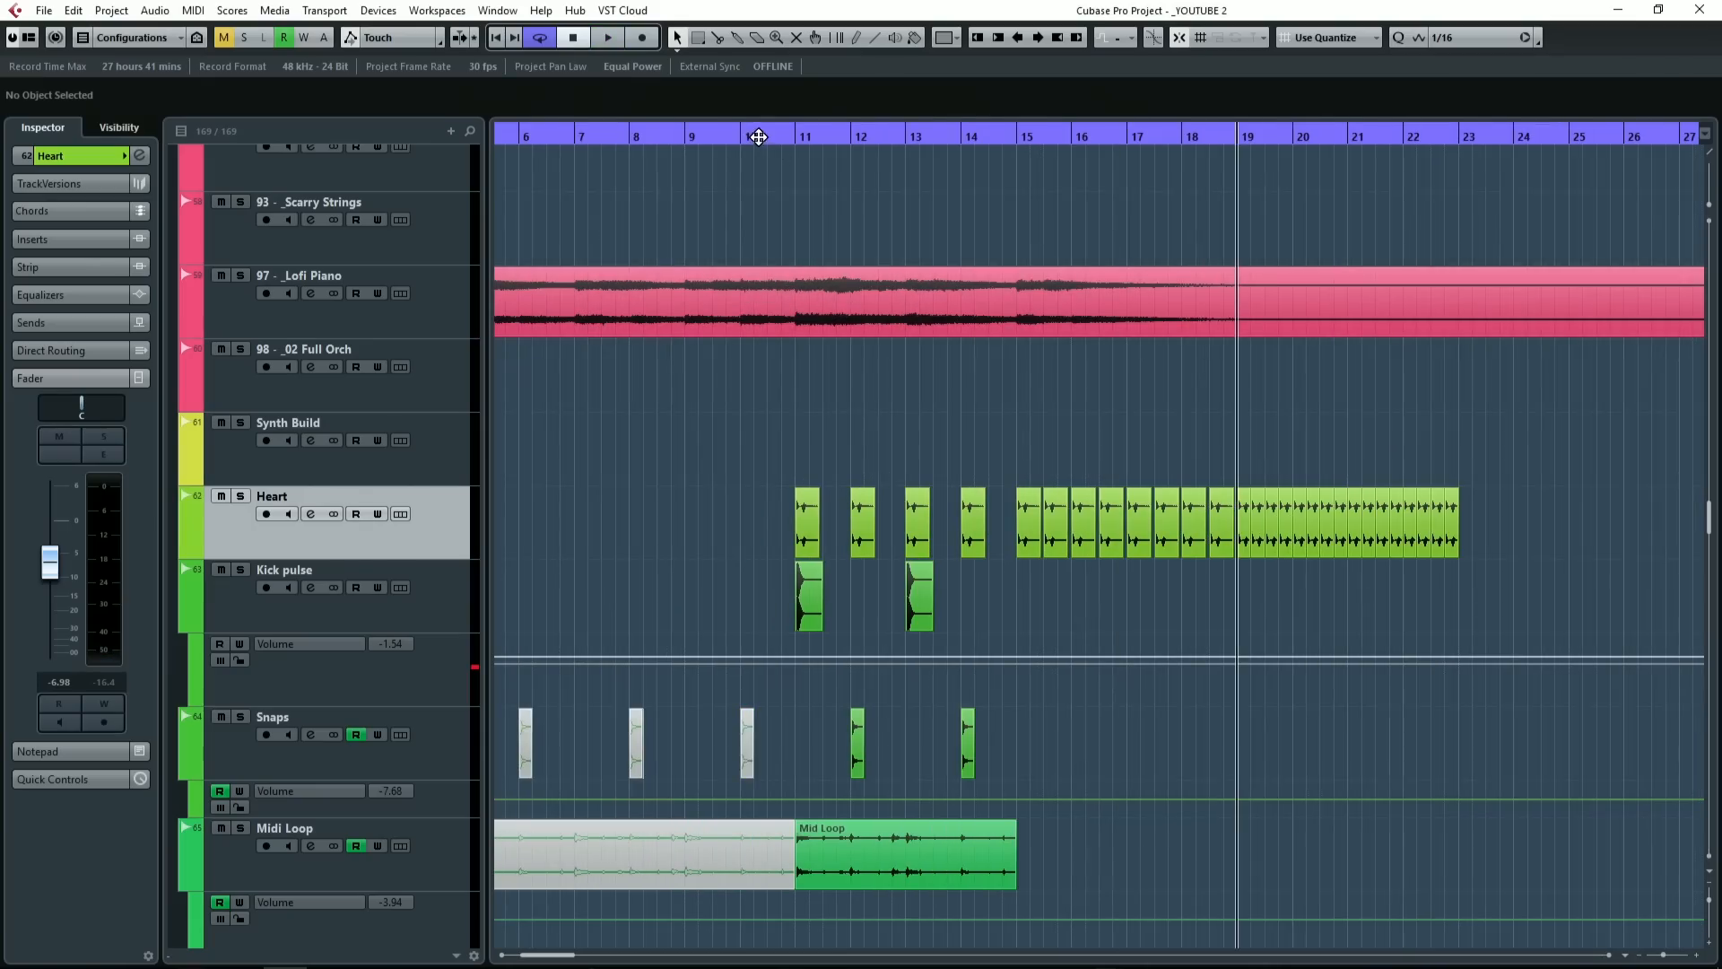
{"action": "left_click", "coordinate": [751, 137]}
{"action": "left_click_drag", "start_coordinate": [751, 136], "coordinate": [695, 137]}
{"action": "scroll", "coordinate": [627, 435], "scroll_direction": "right", "scroll_amount": 2}
{"action": "scroll", "coordinate": [628, 435], "scroll_direction": "right", "scroll_amount": 2}
{"action": "scroll", "coordinate": [588, 449], "scroll_direction": "left", "scroll_amount": 2}
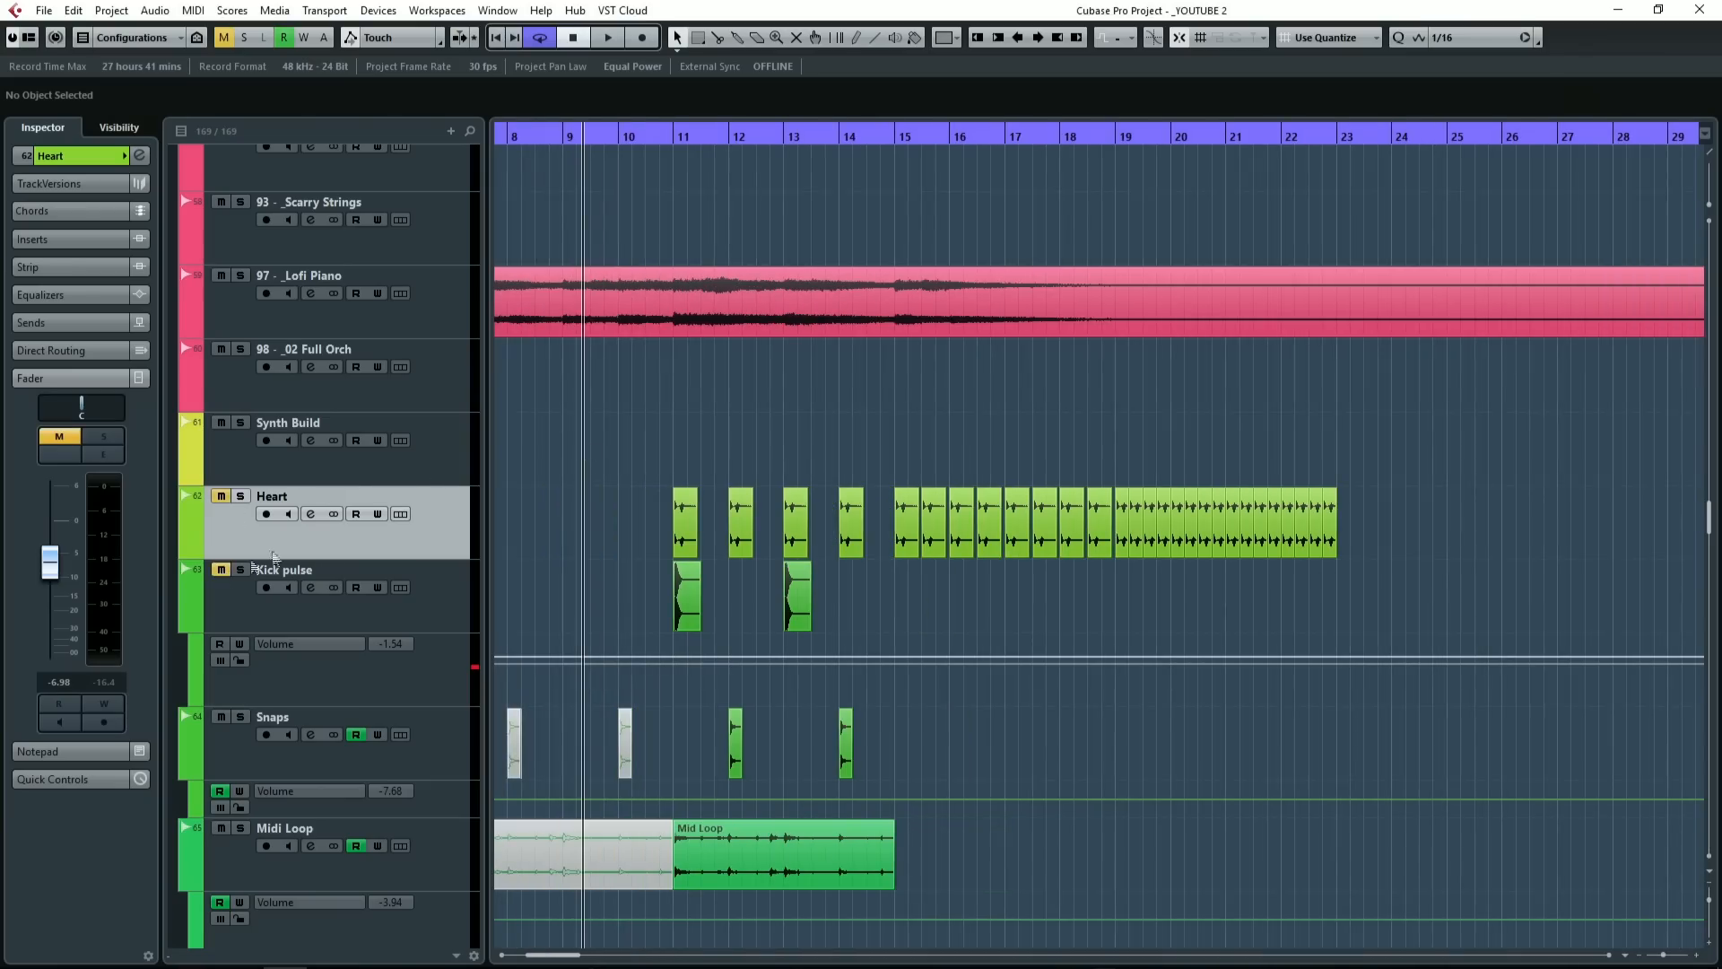
{"action": "scroll", "coordinate": [632, 450], "scroll_direction": "down", "scroll_amount": 1}
{"action": "scroll", "coordinate": [599, 460], "scroll_direction": "left", "scroll_amount": 3}
{"action": "left_click", "coordinate": [576, 135]}
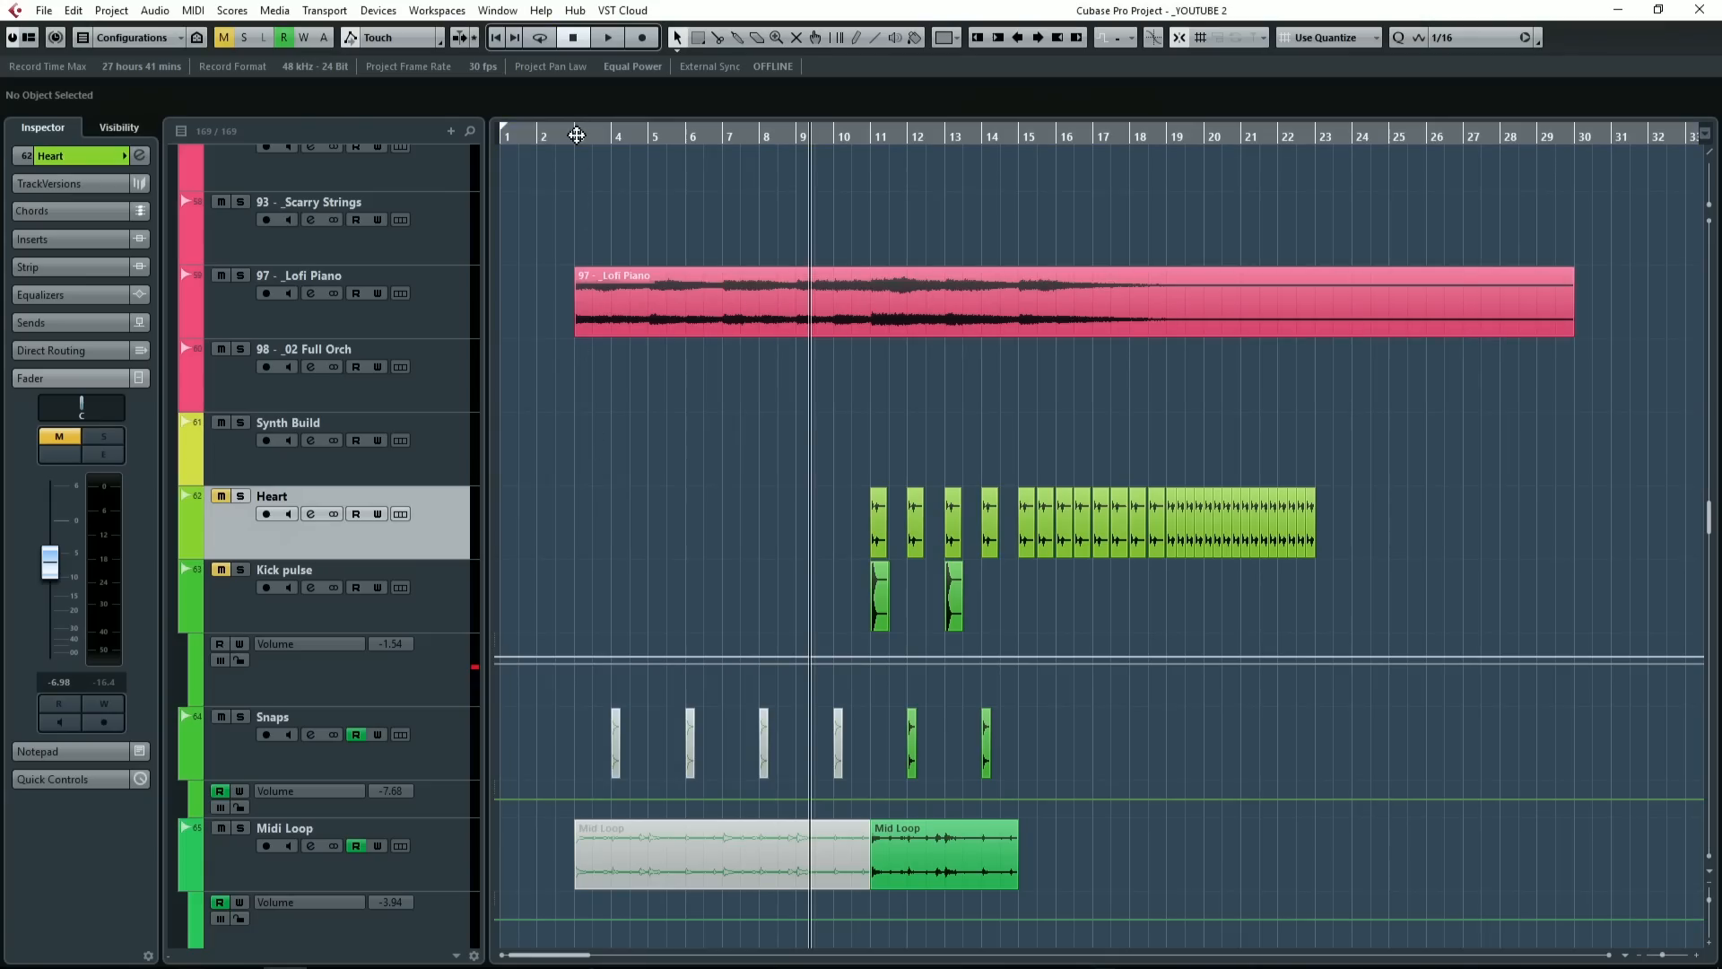
{"action": "left_click", "coordinate": [577, 136]}
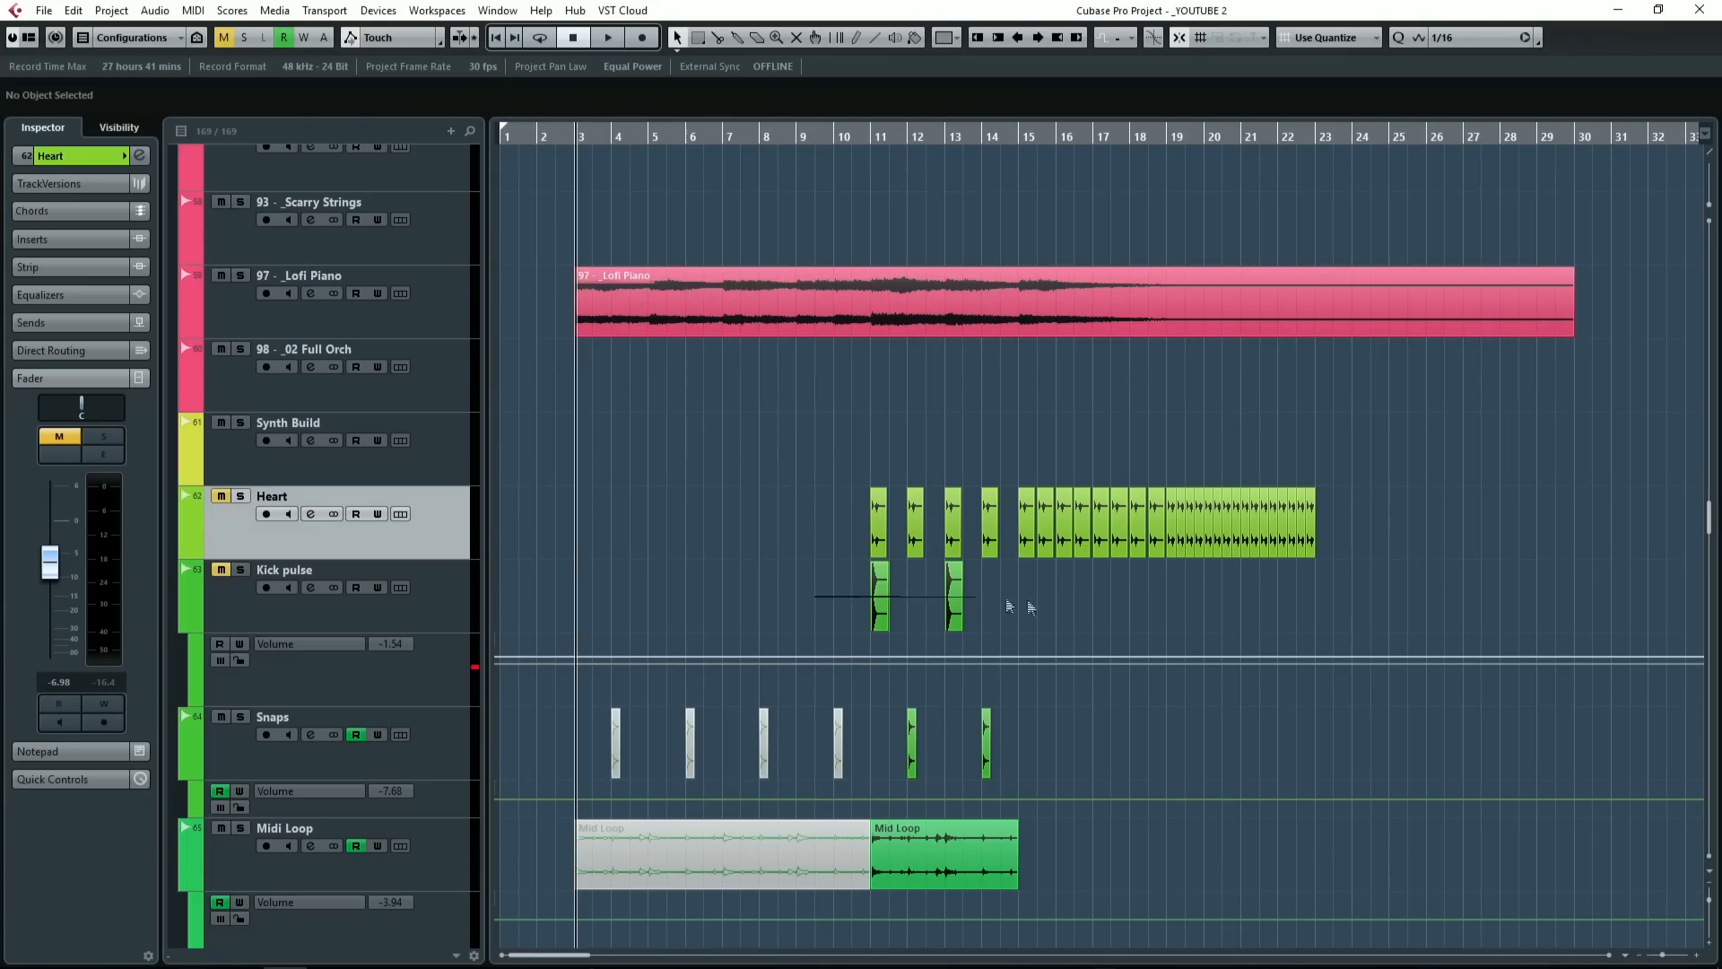
Step: Play the arrangement from bar 3 without the Heart and Kick pulse tracks to hear it past bar 13
{"action": "left_click_drag", "start_coordinate": [1029, 604], "coordinate": [1077, 605]}
{"action": "left_click_drag", "start_coordinate": [779, 499], "coordinate": [877, 506]}
{"action": "left_click_drag", "start_coordinate": [1376, 514], "coordinate": [1369, 508]}
{"action": "left_click", "coordinate": [927, 383]}
{"action": "key", "text": "space"}
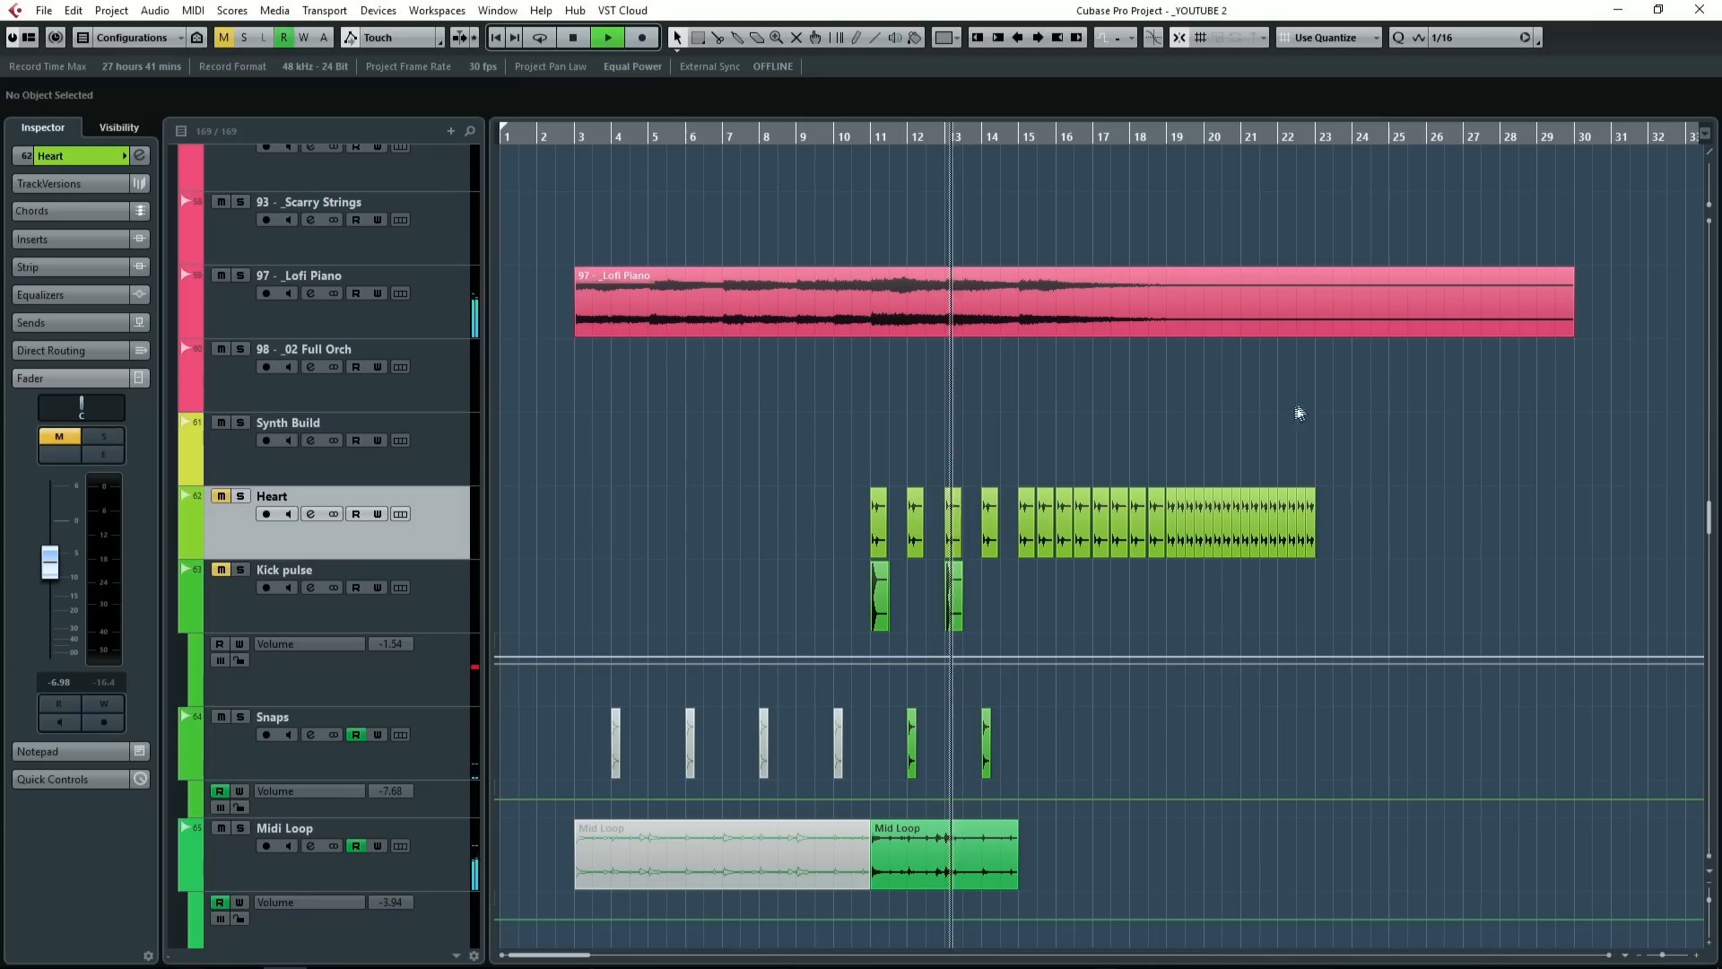
{"action": "key", "text": "space"}
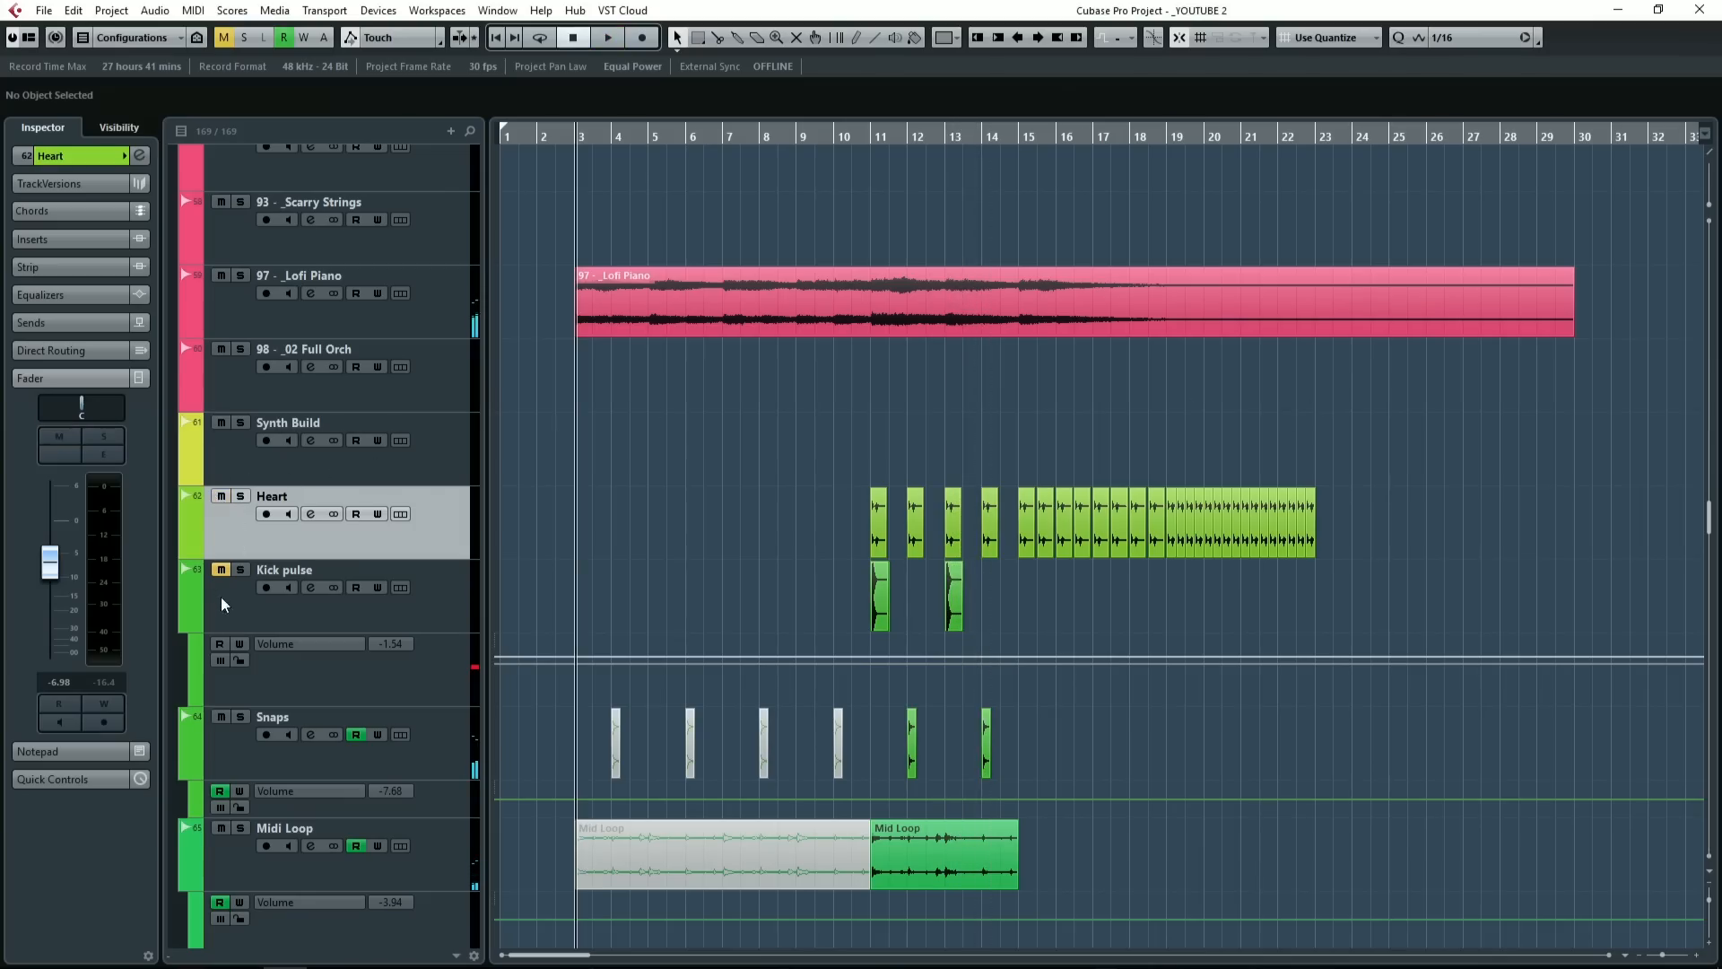
Step: Unmute the Heart and Kick pulse tracks and play the arrangement from the middle of bar 7 past the last HeartBeat event
{"action": "left_click", "coordinate": [221, 599]}
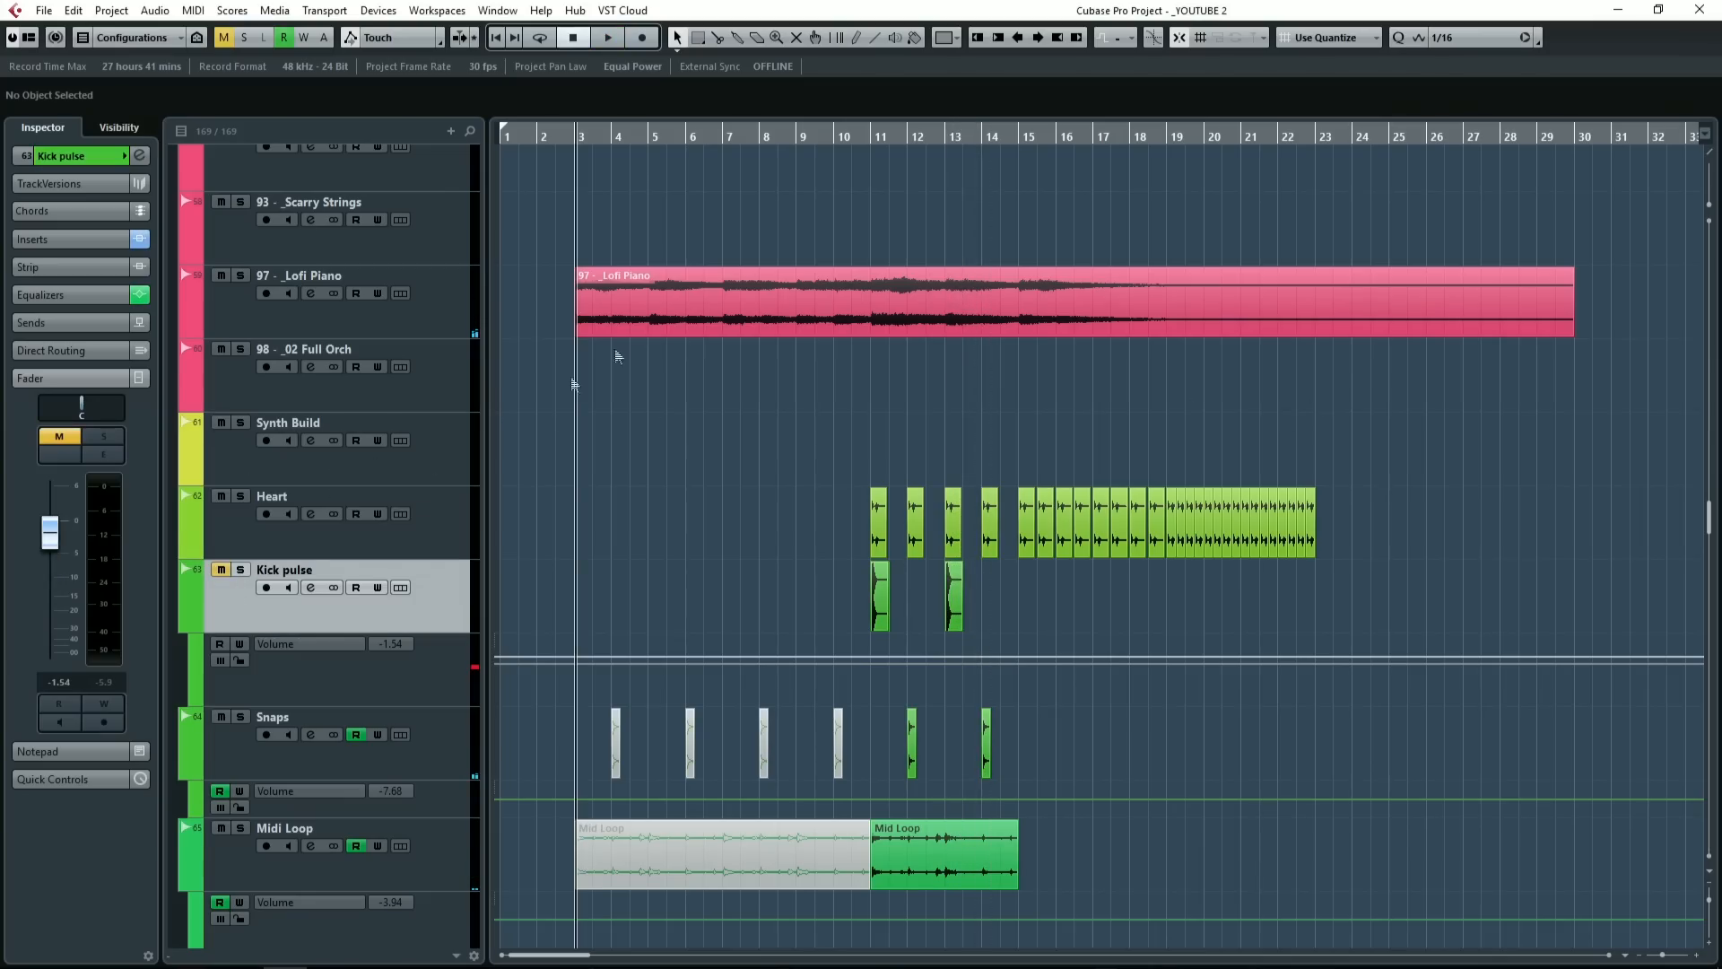
{"action": "left_click", "coordinate": [747, 135]}
{"action": "key", "text": "space"}
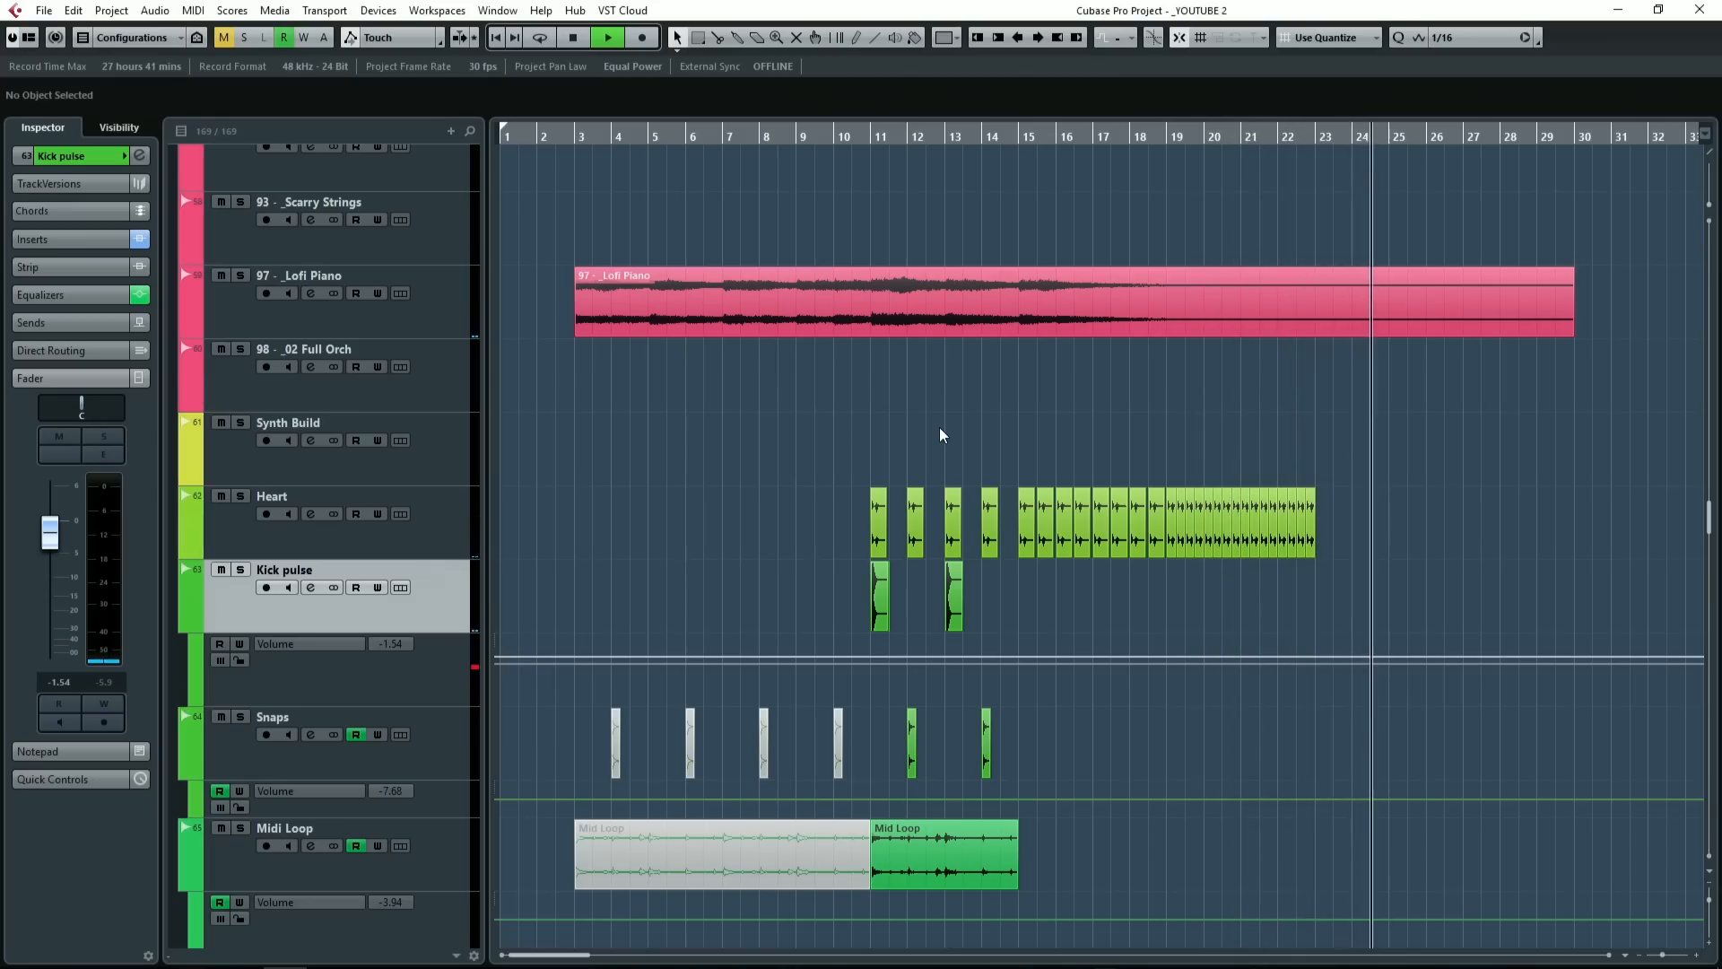
{"action": "key", "text": "space"}
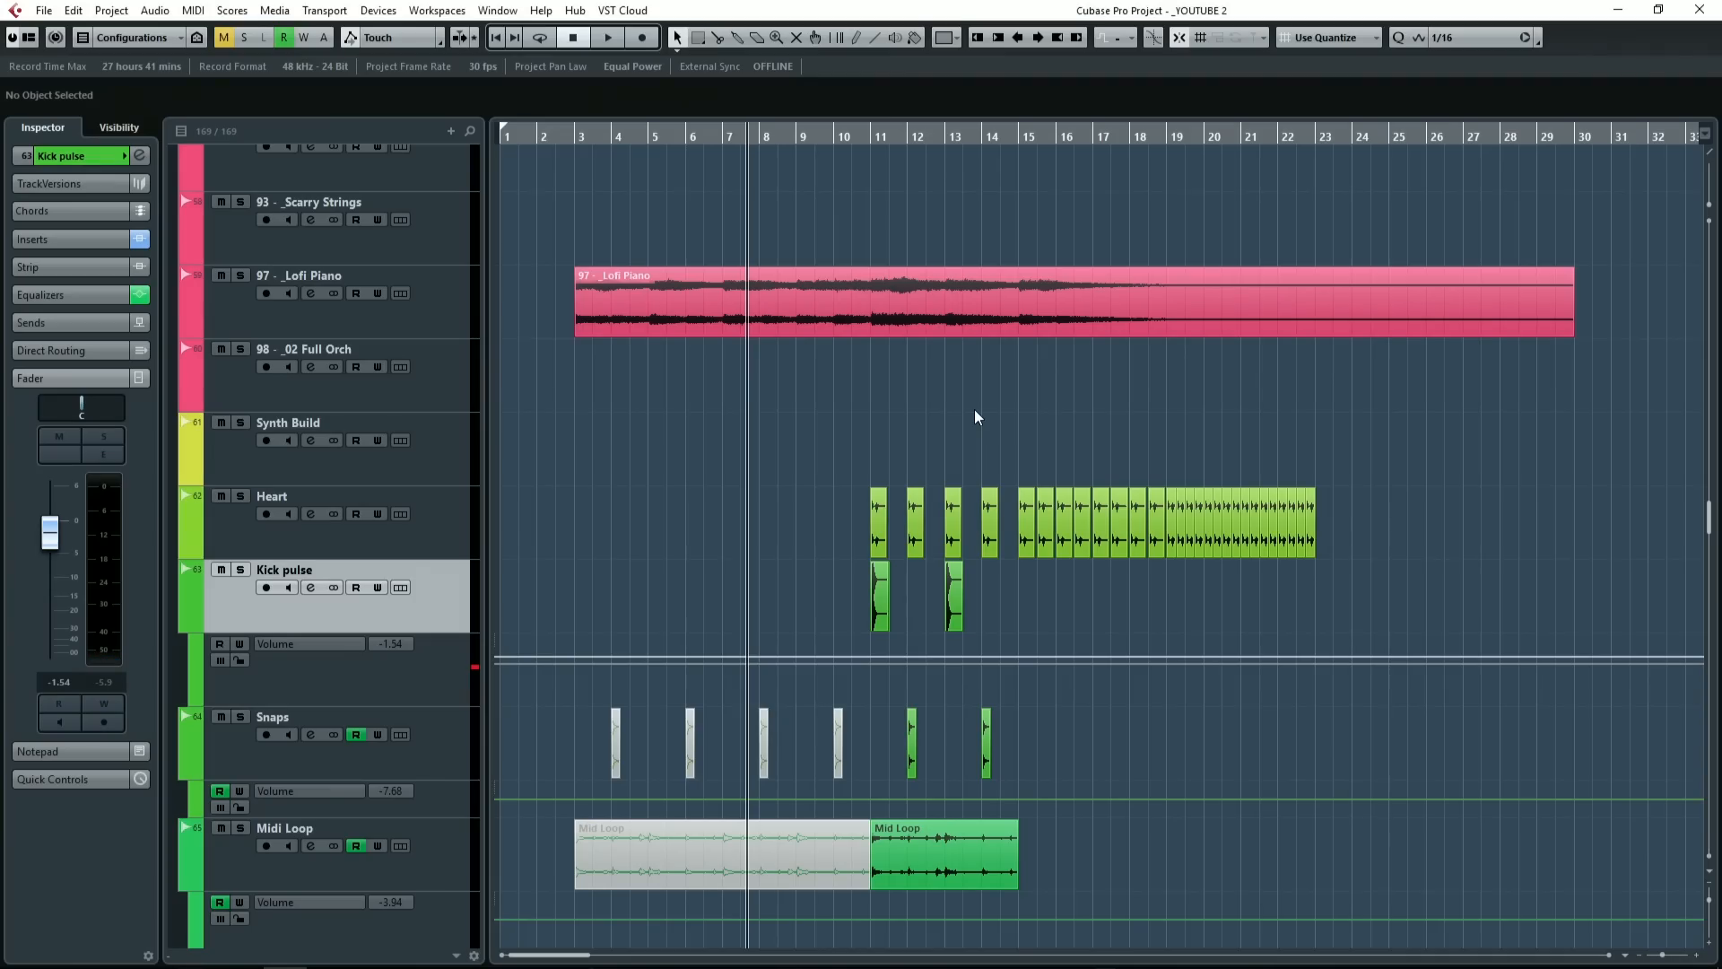
Step: Place the playback position in the middle of bar 10, just before the first HeartBeat event, and select the Heart track
{"action": "scroll", "coordinate": [1027, 458], "scroll_direction": "up", "scroll_amount": 2}
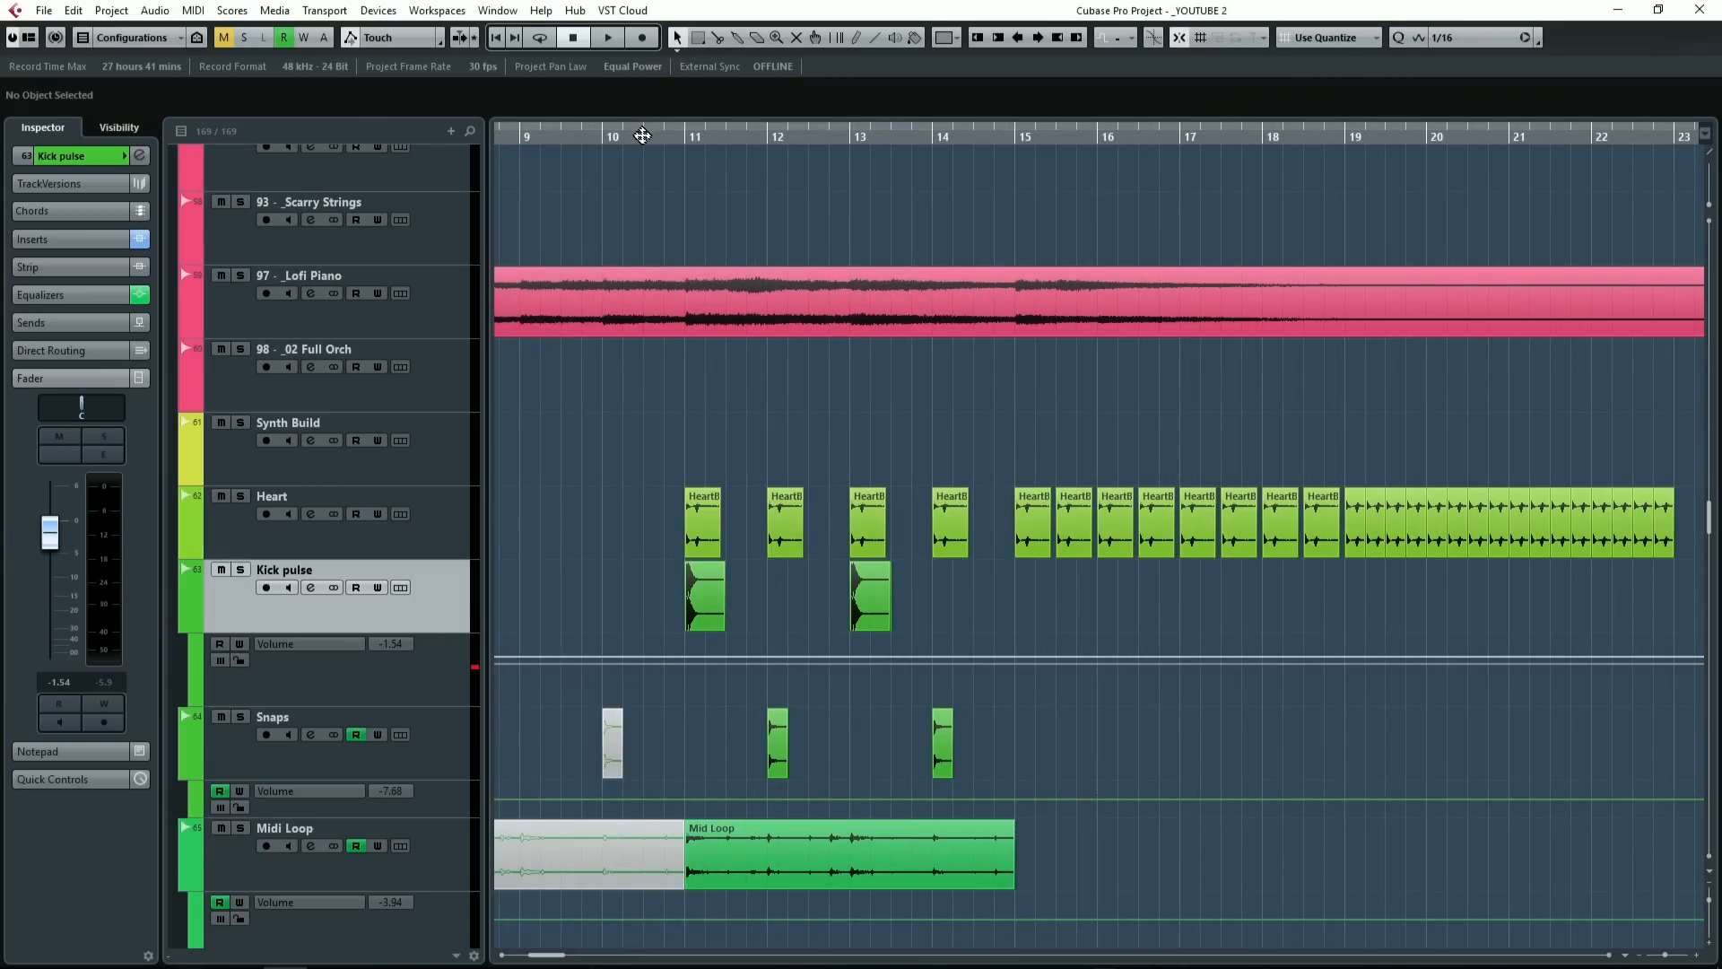
{"action": "left_click_drag", "start_coordinate": [645, 135], "coordinate": [645, 132]}
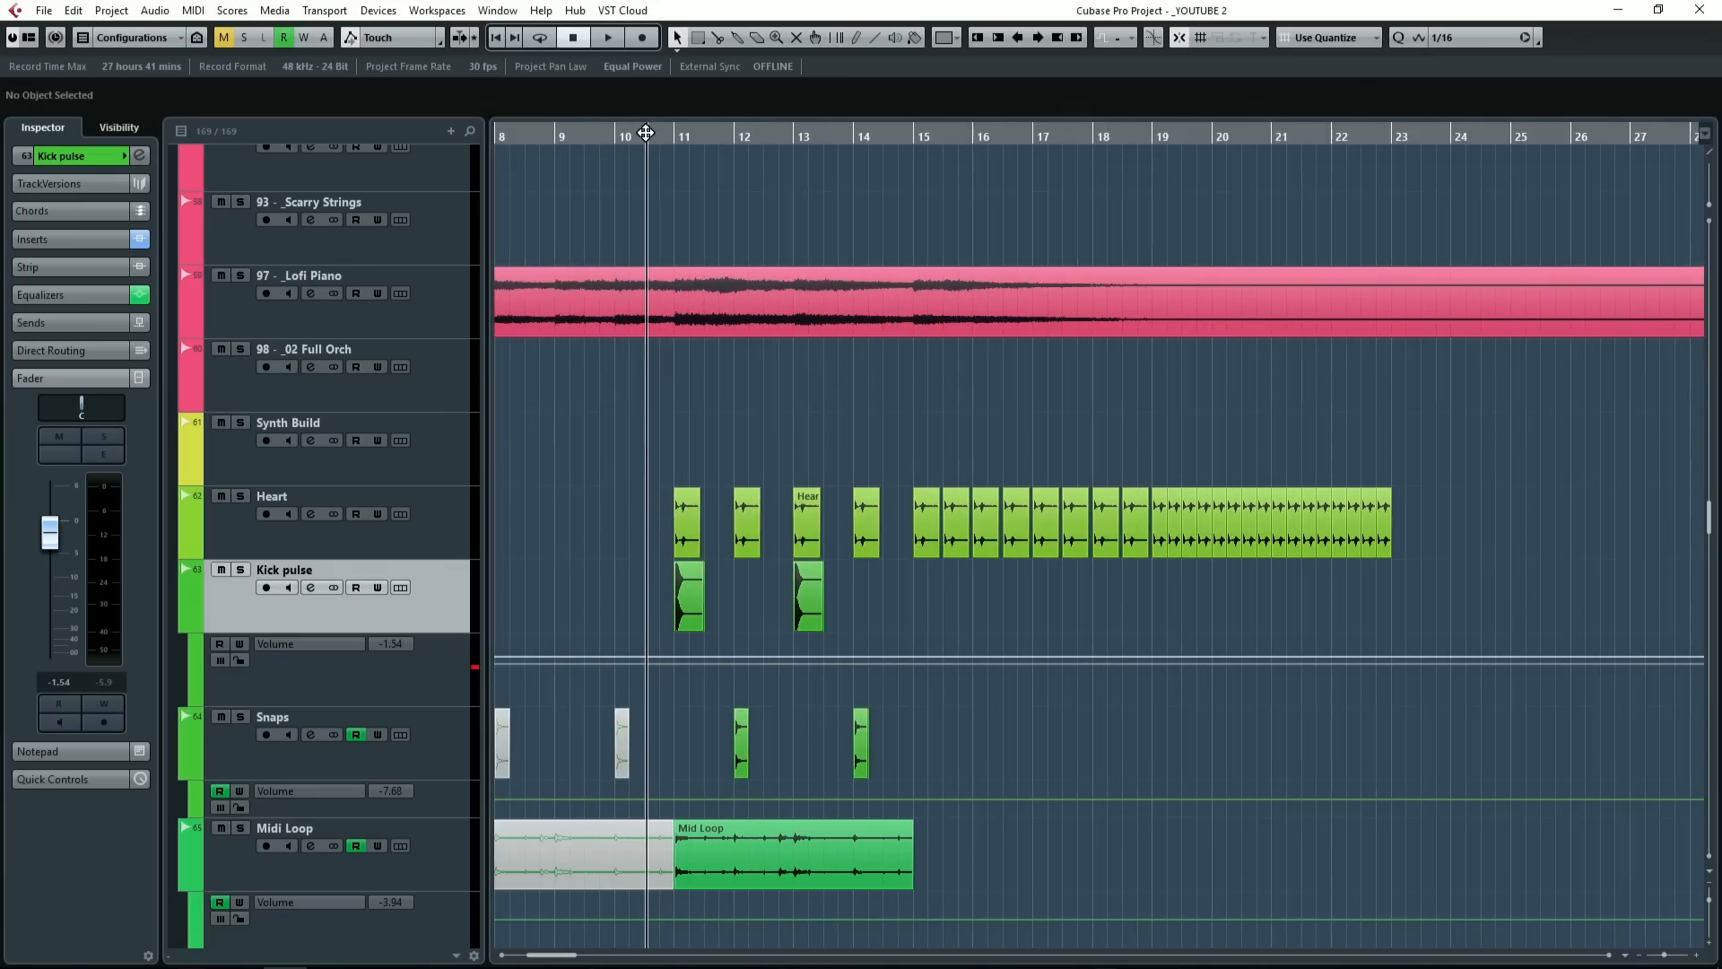
{"action": "left_click", "coordinate": [436, 531]}
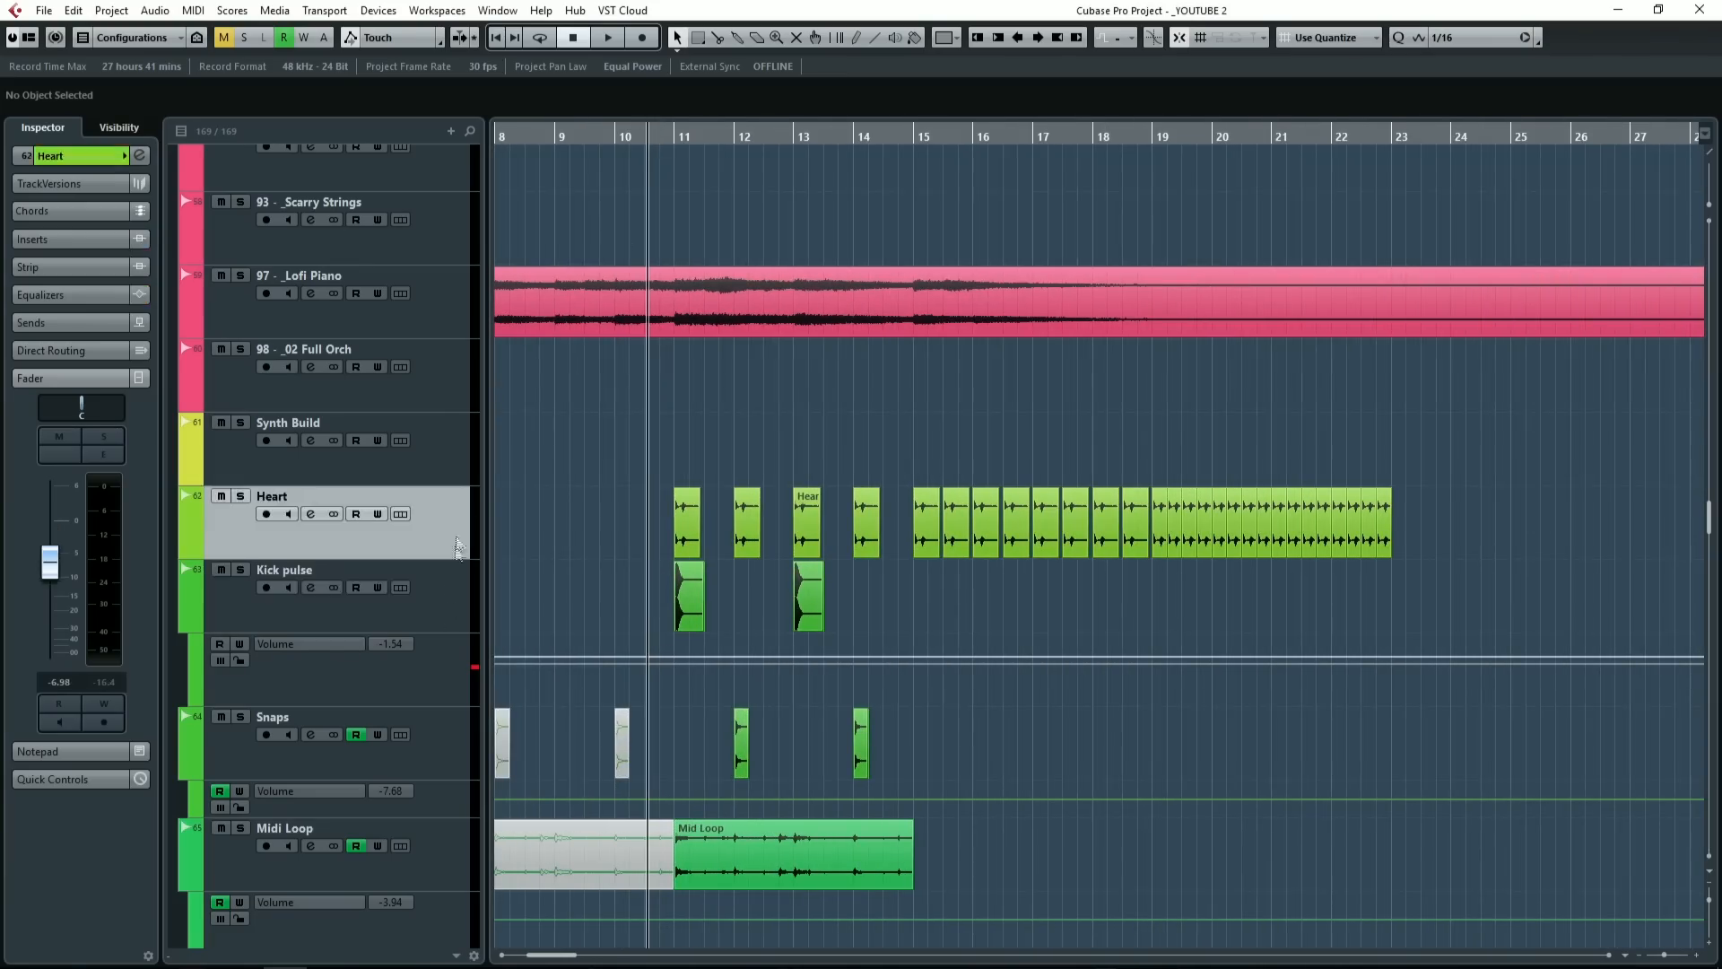
{"action": "left_click", "coordinate": [443, 590]}
{"action": "left_click", "coordinate": [440, 542]}
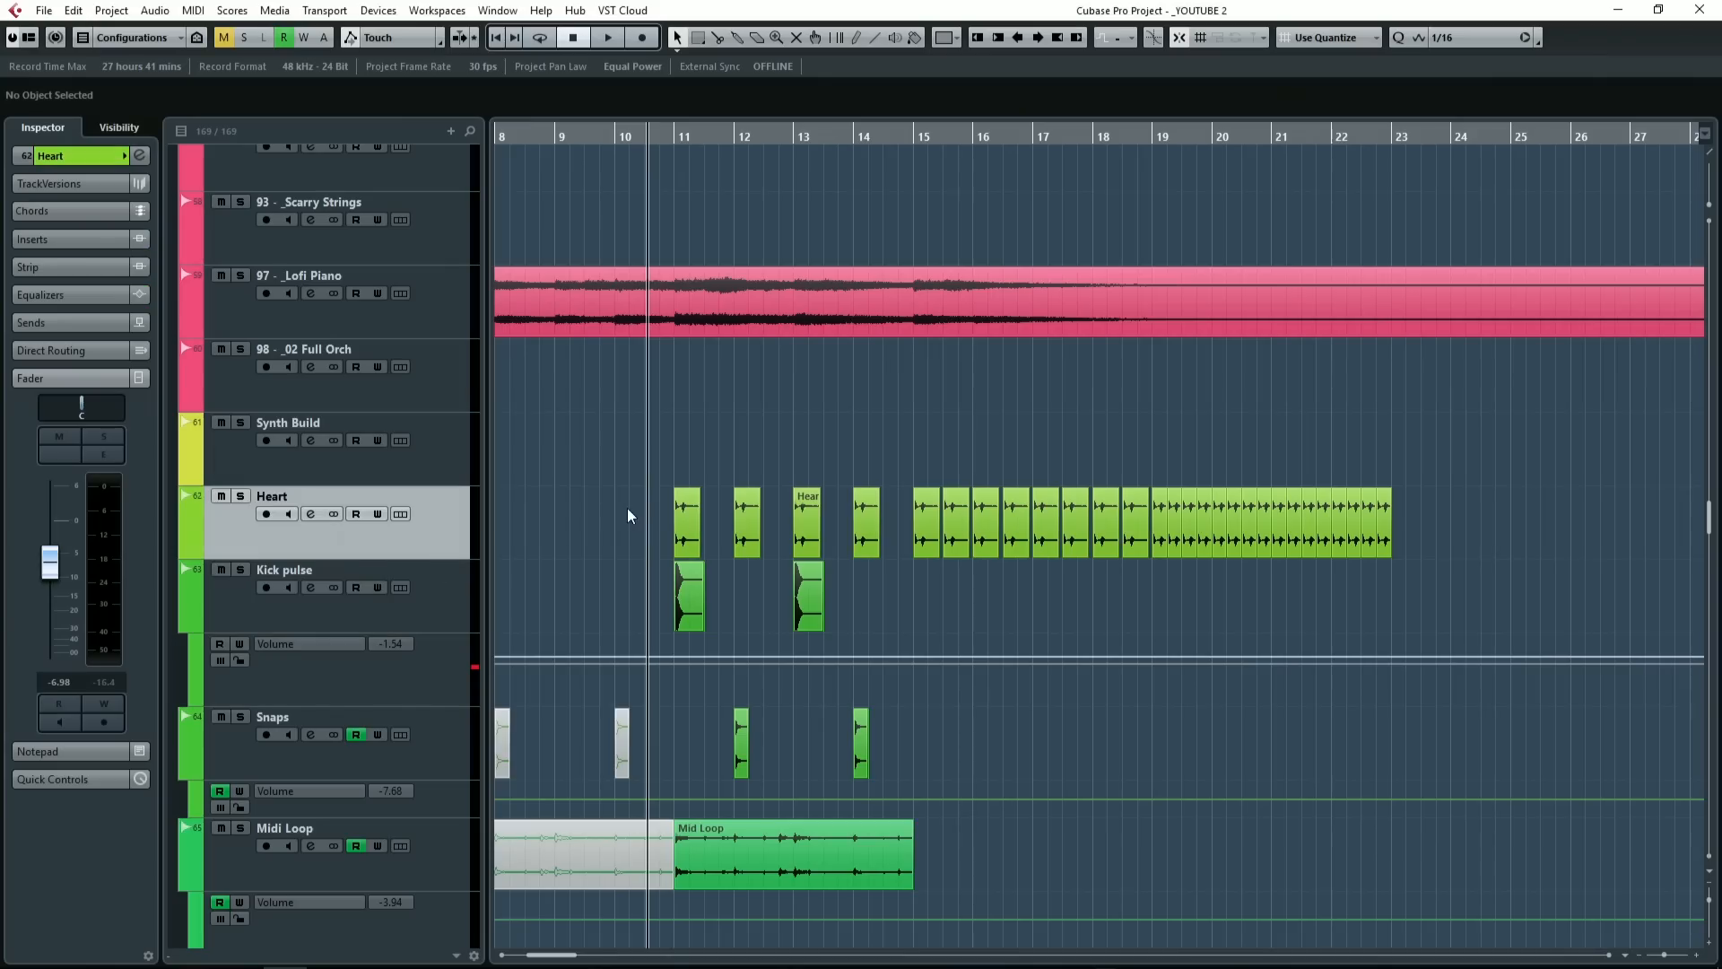